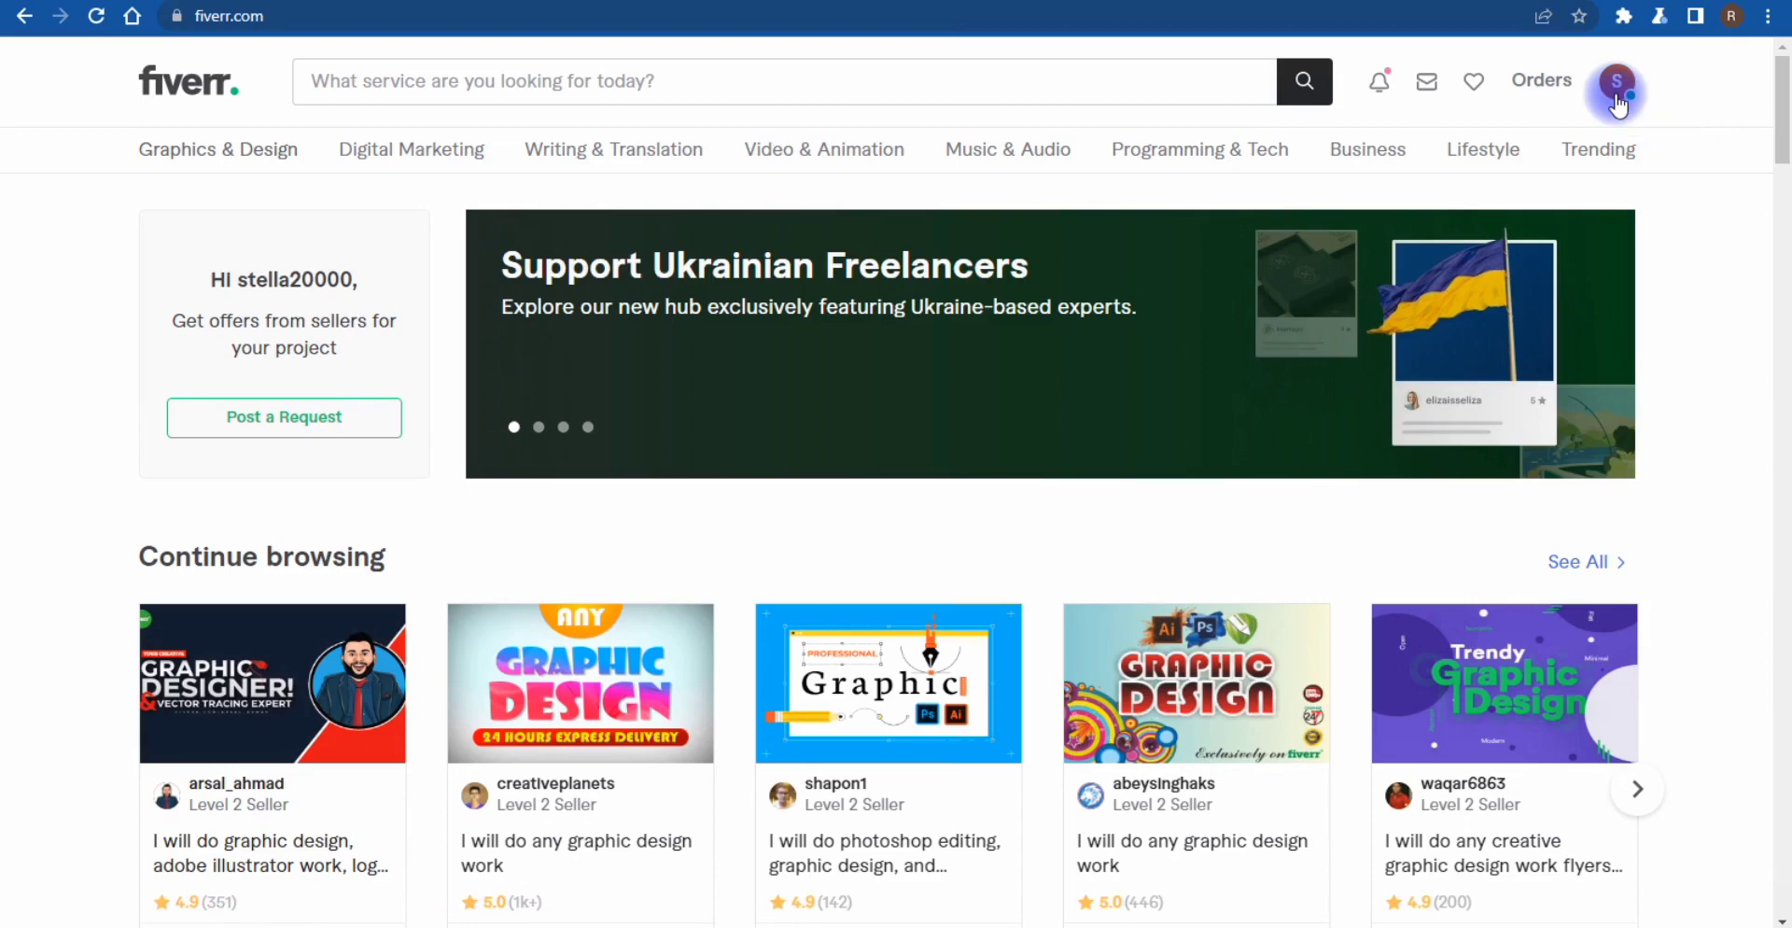
- Start the Become a Seller onboarding from the account options and continue through its introductory pages to the Personal Info form
click(1620, 107)
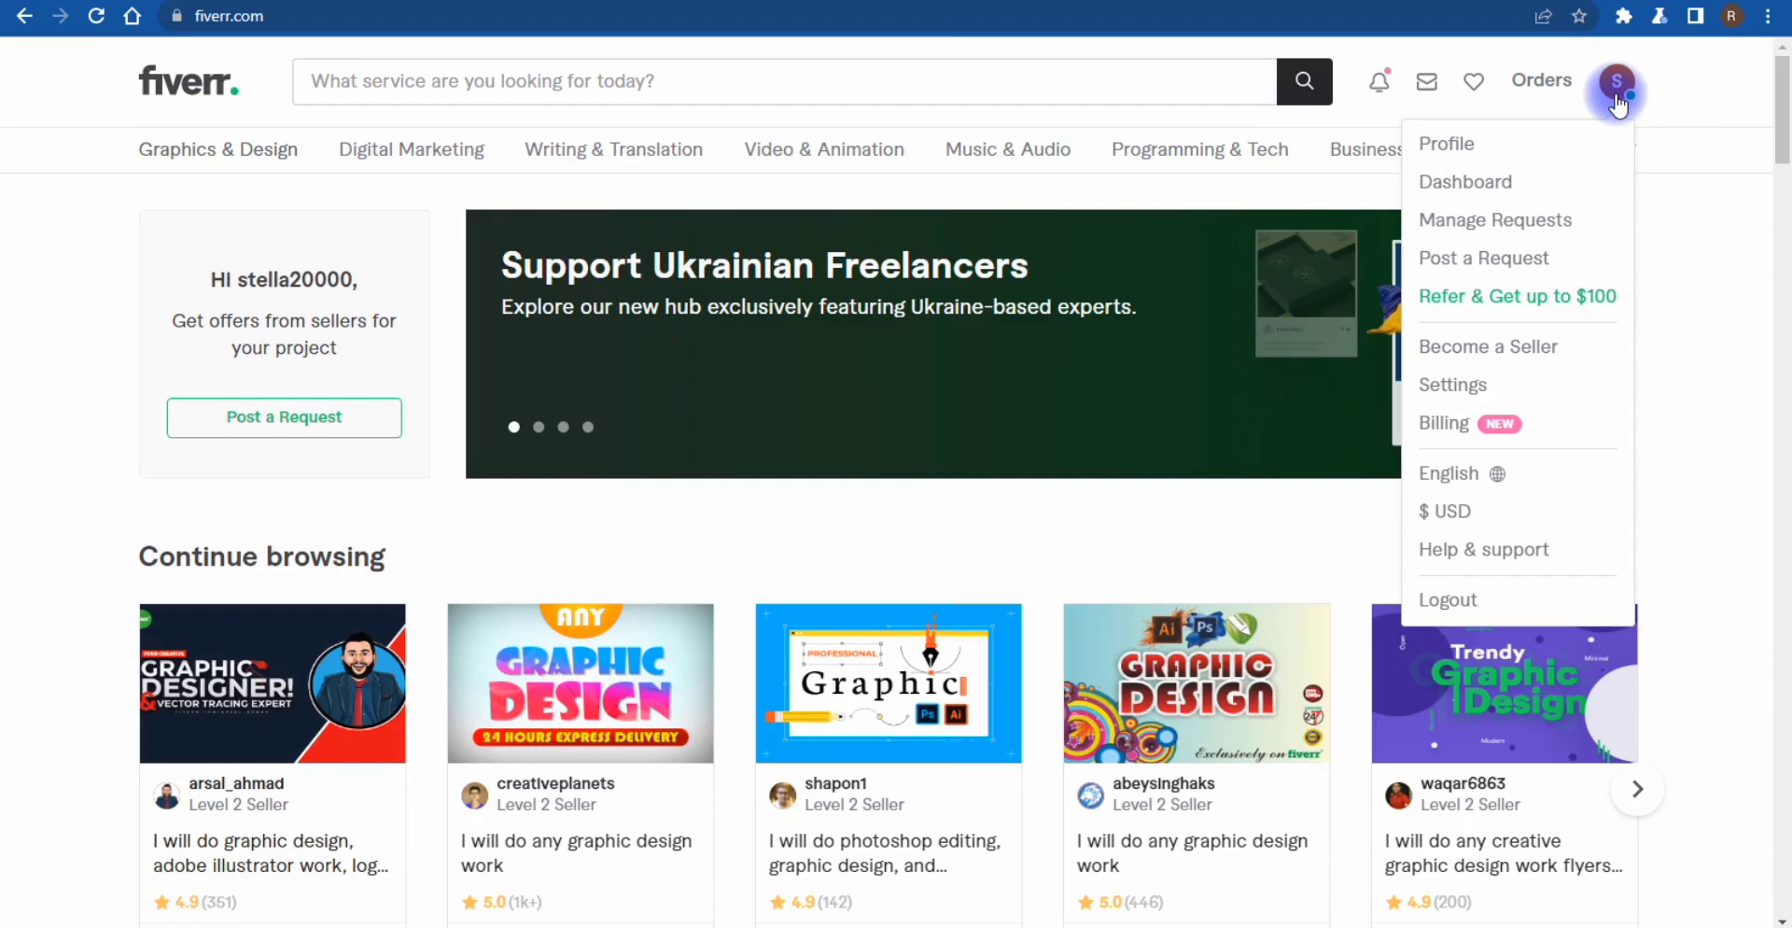
click(1467, 356)
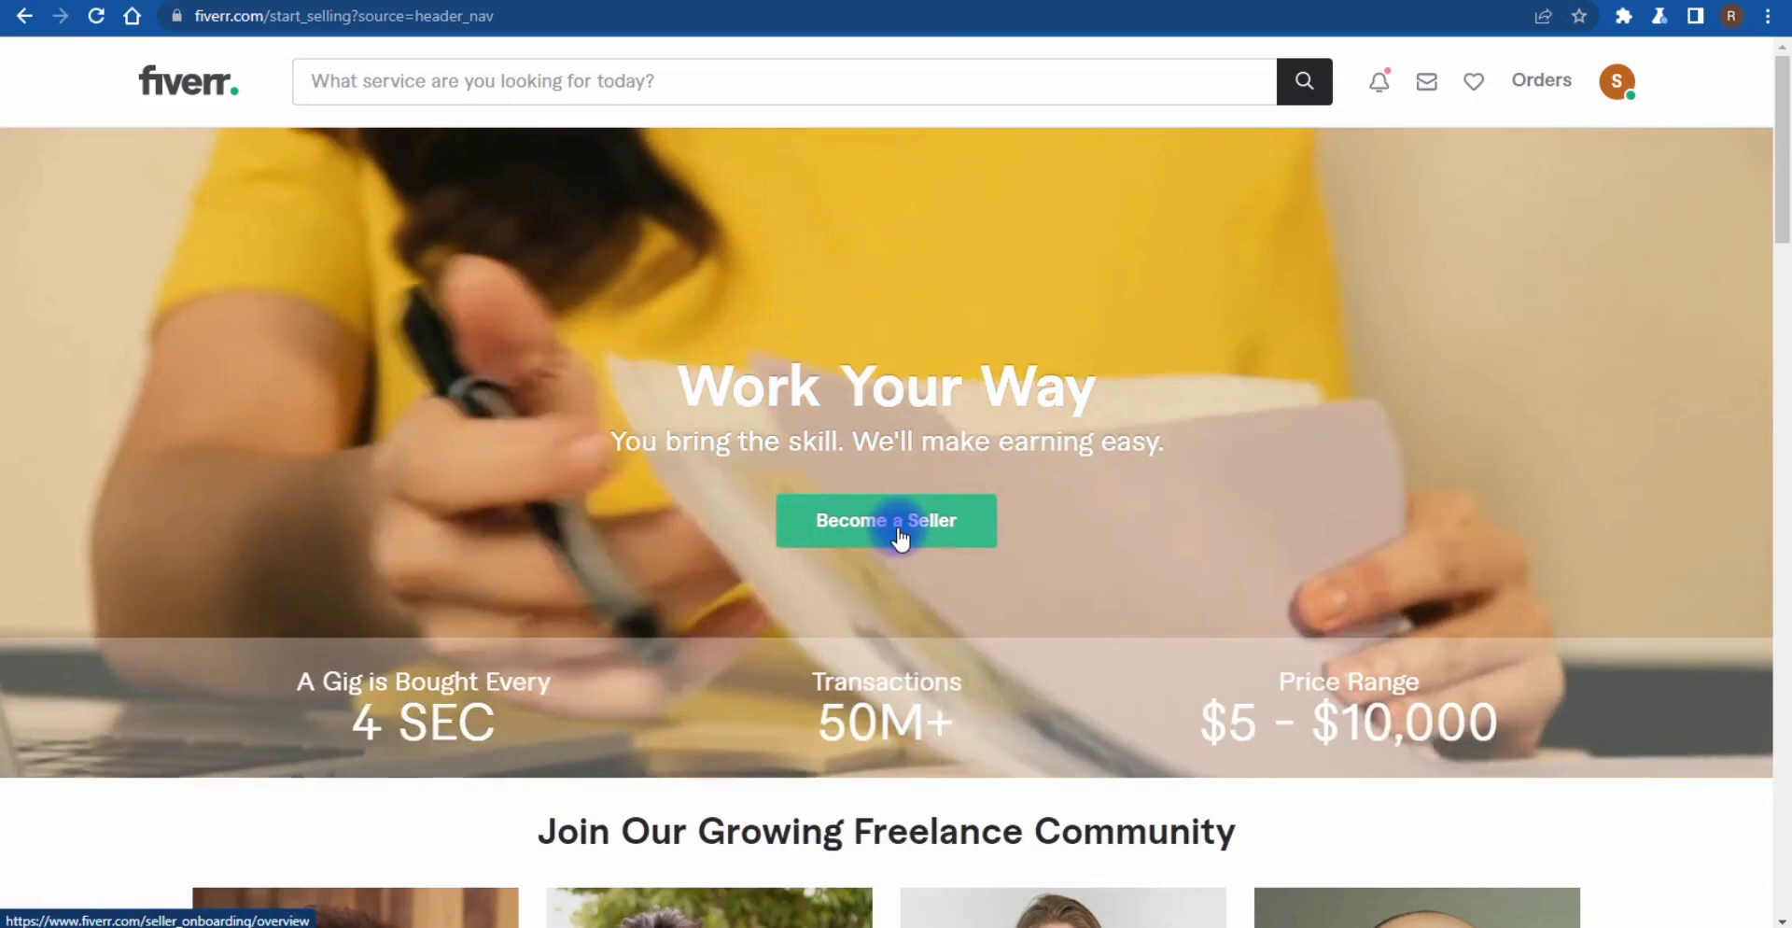
click(900, 537)
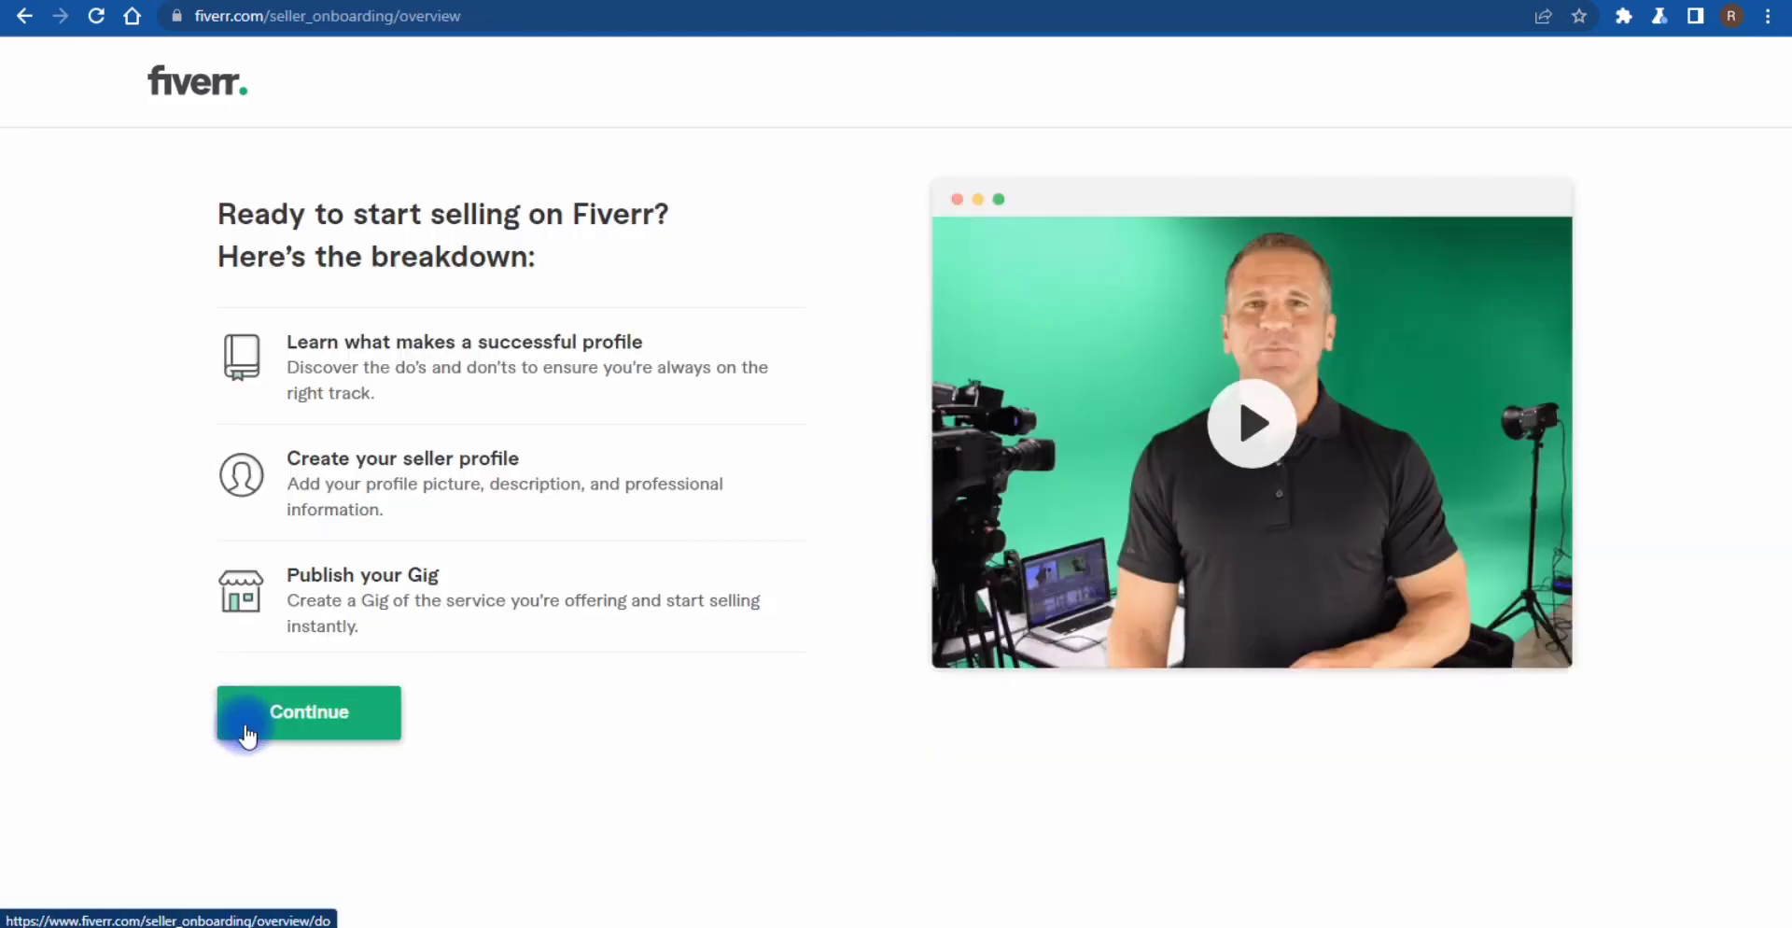
click(245, 730)
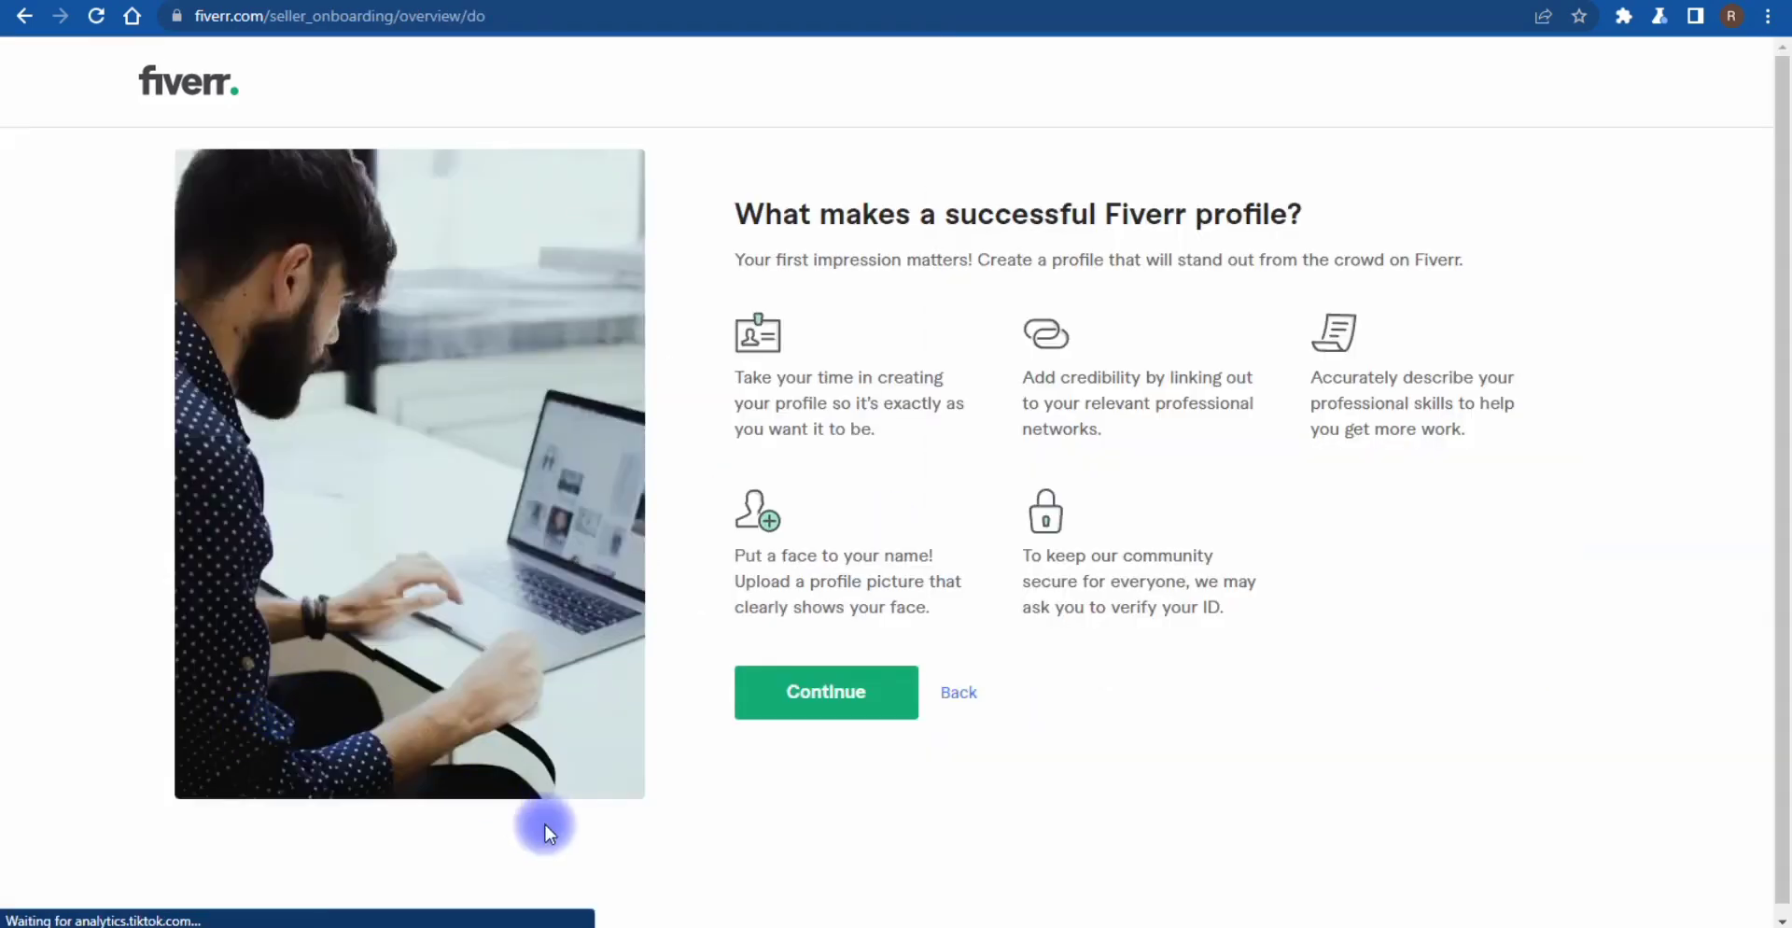
click(825, 691)
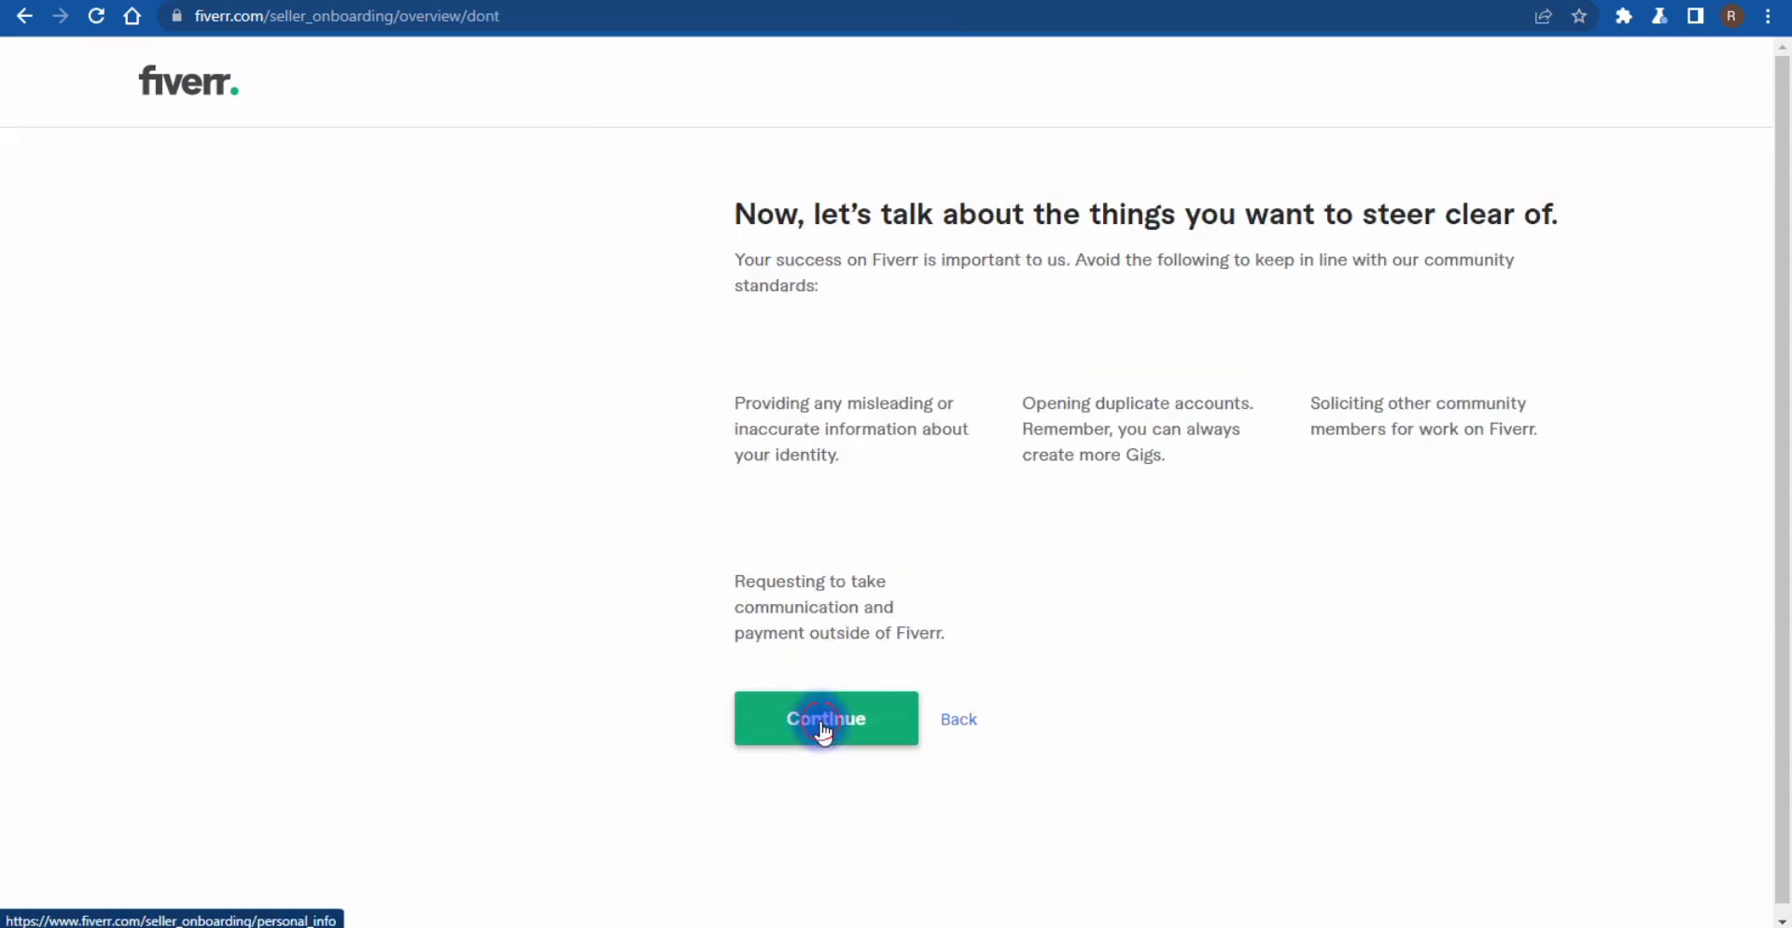
click(823, 734)
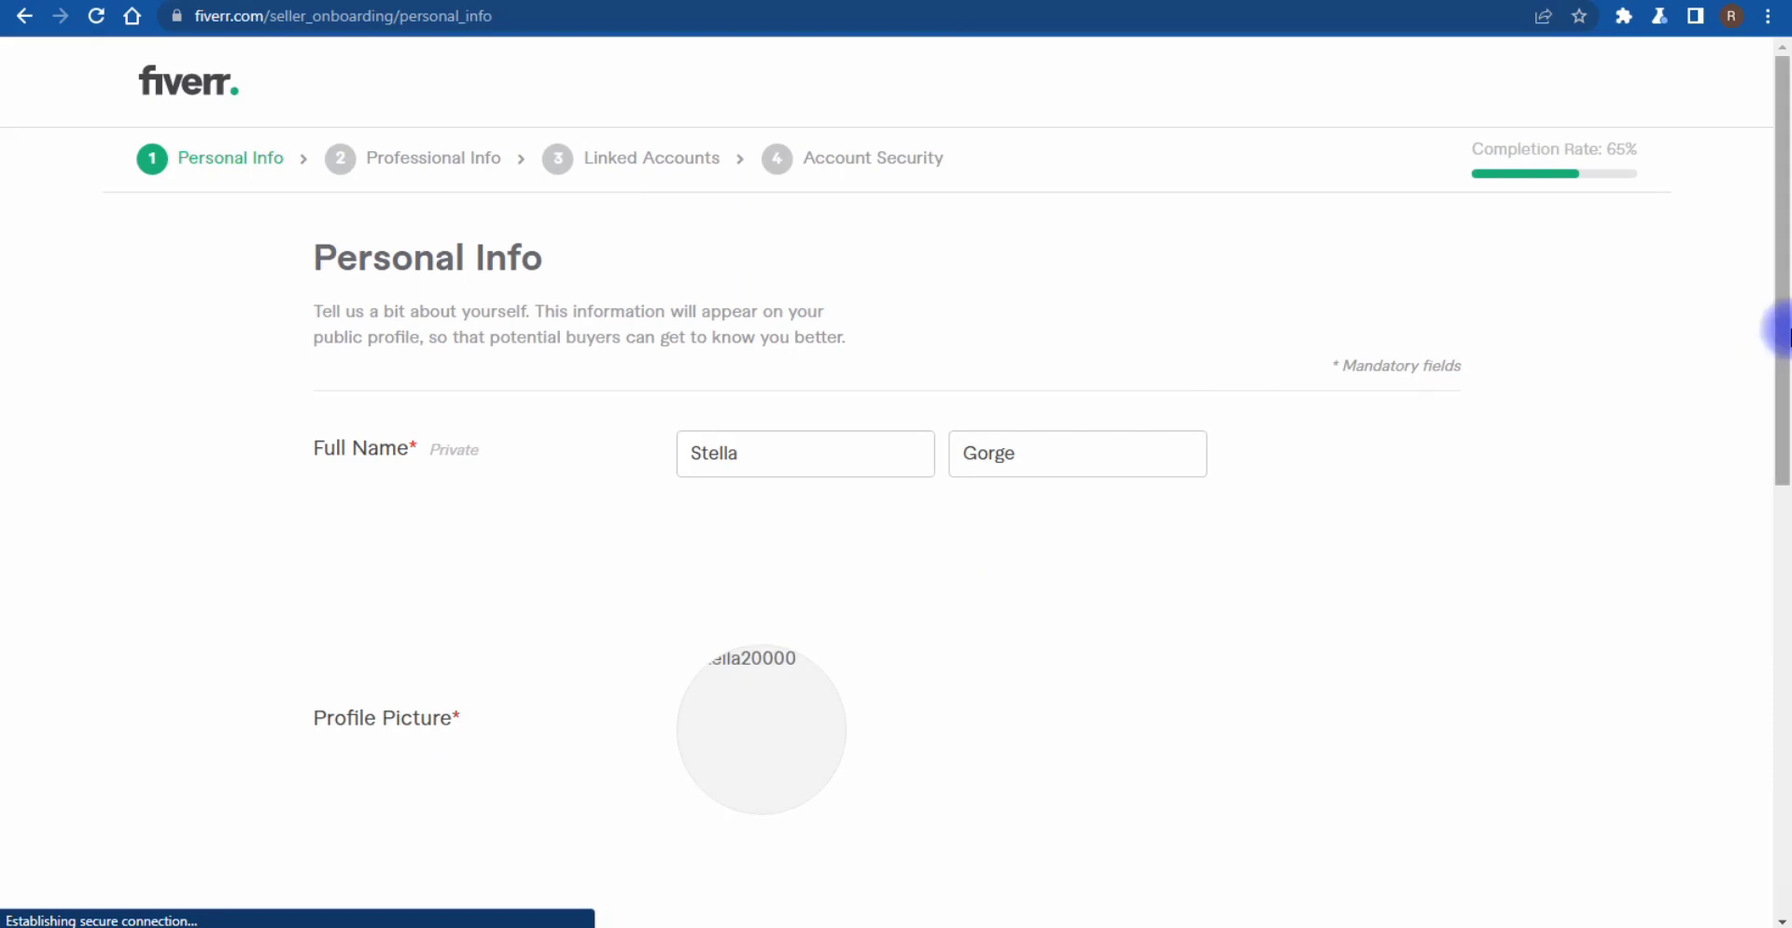
- Upload logo-pink-blue-80x59.png as the profile picture and continue from Personal Info to the Professional Info form
right_click(1786, 370)
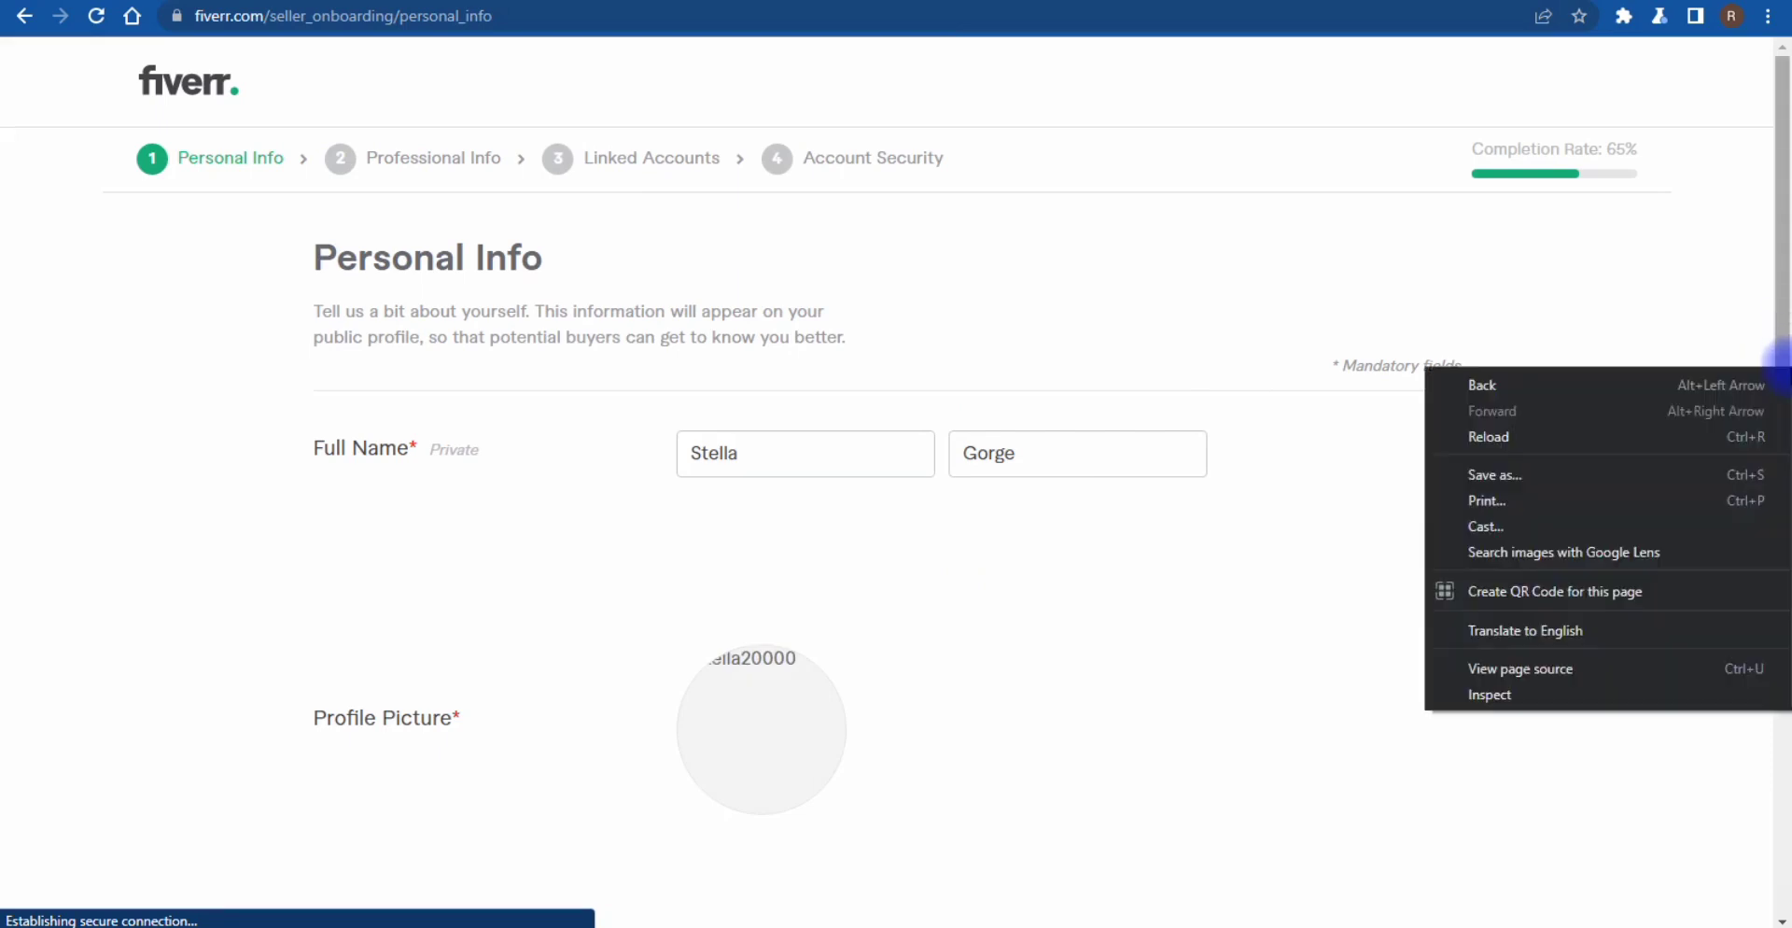
key(Escape)
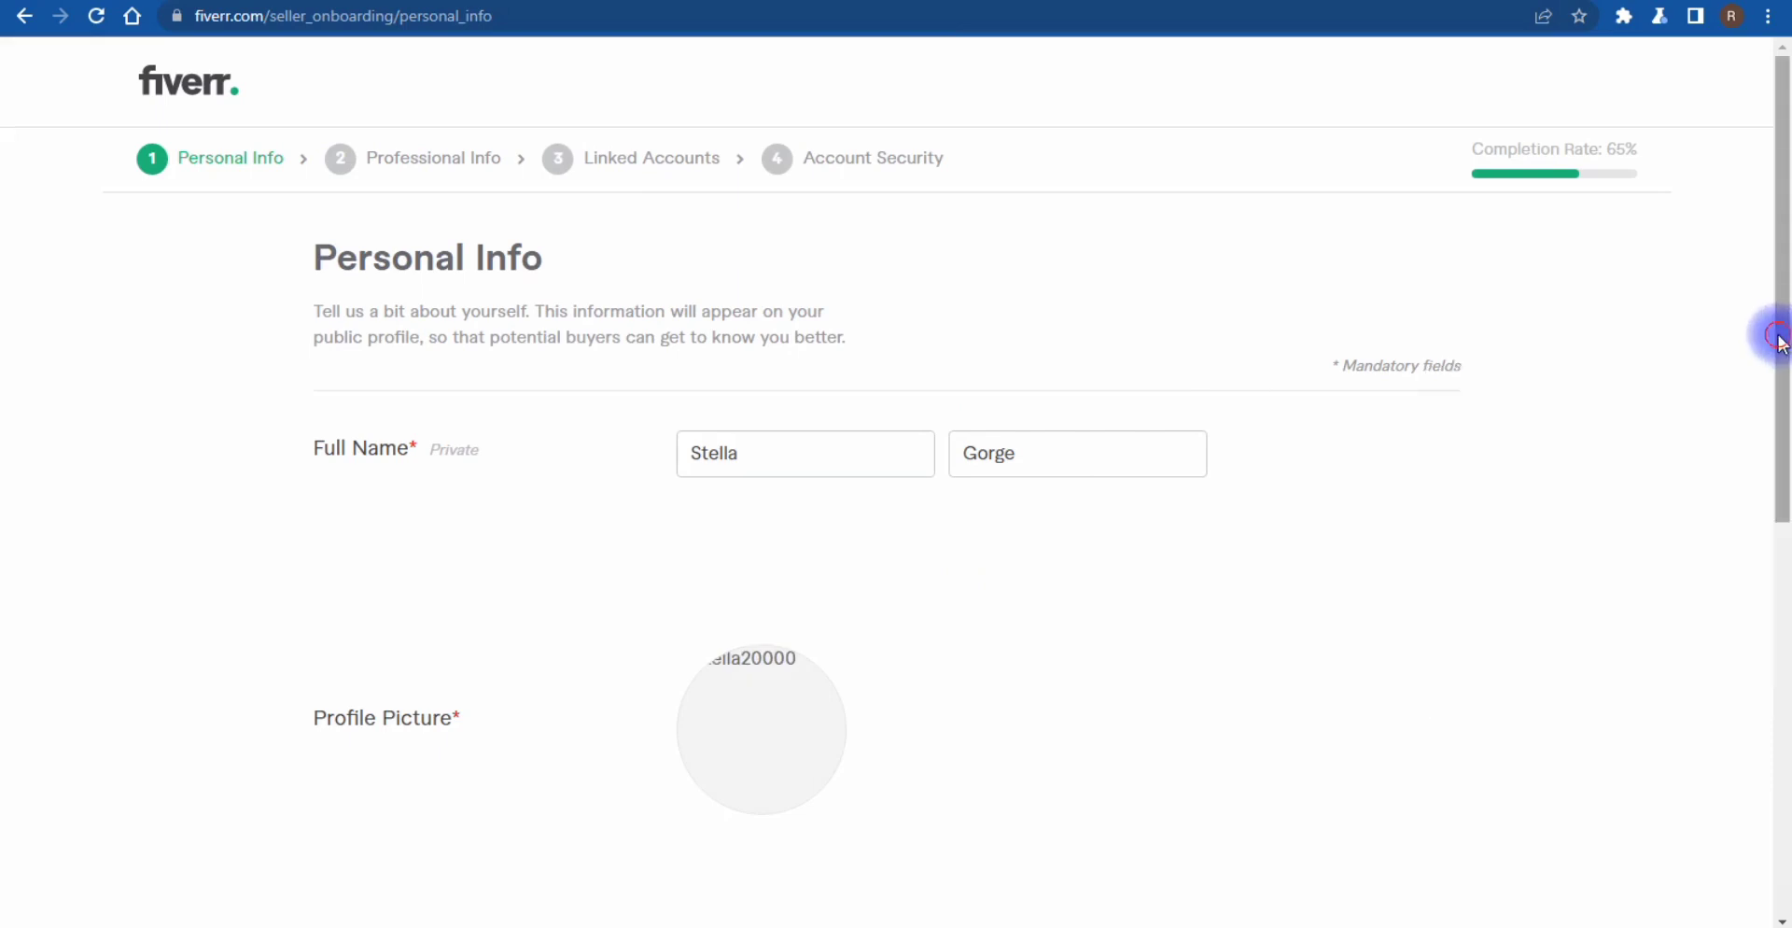
scroll(1786, 392, down, 1)
drag(1785, 392, 1782, 616)
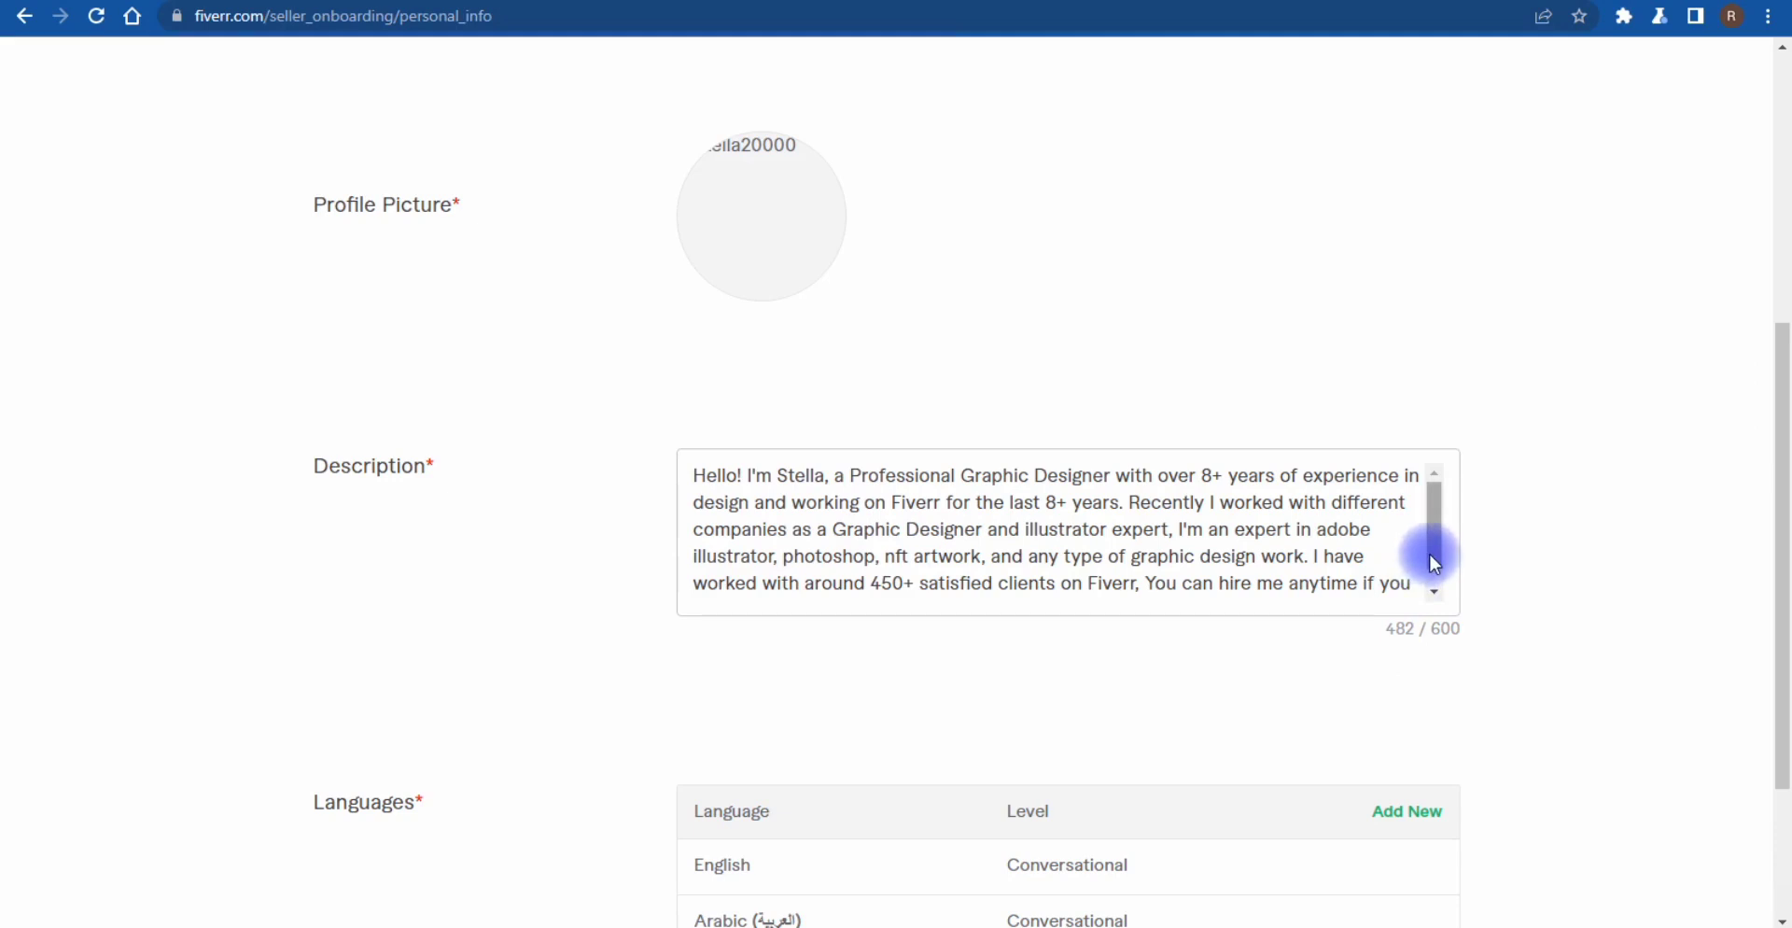
drag(1430, 554, 1435, 579)
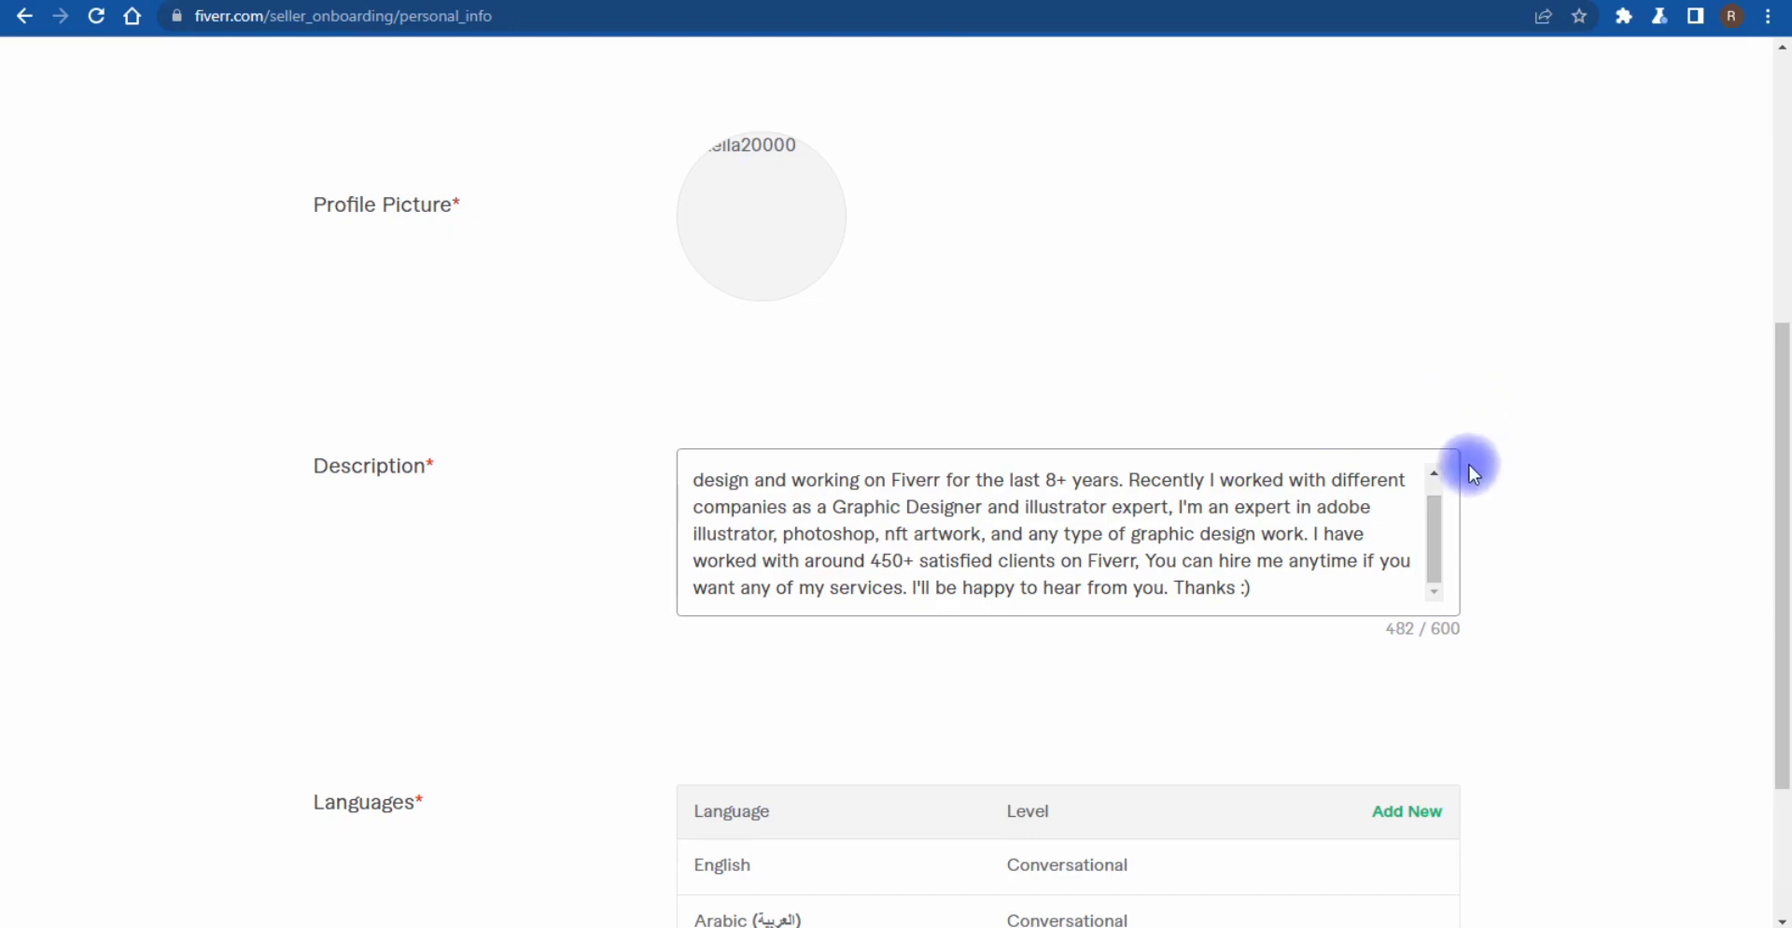
click(1434, 474)
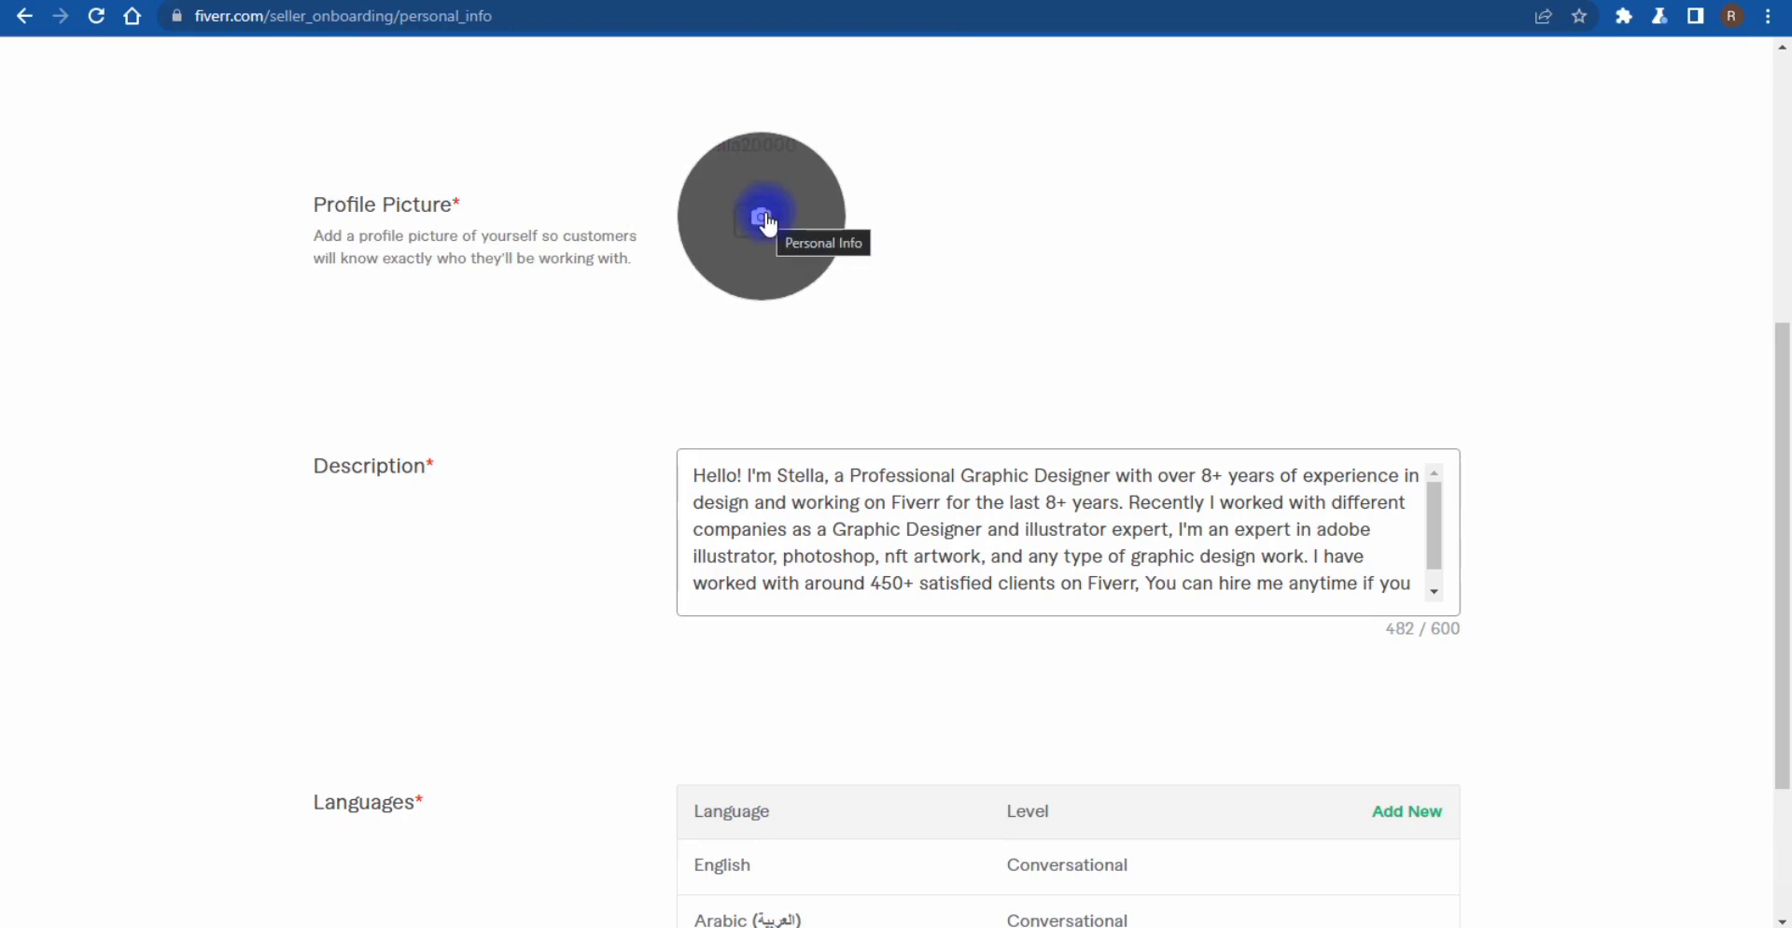
click(765, 213)
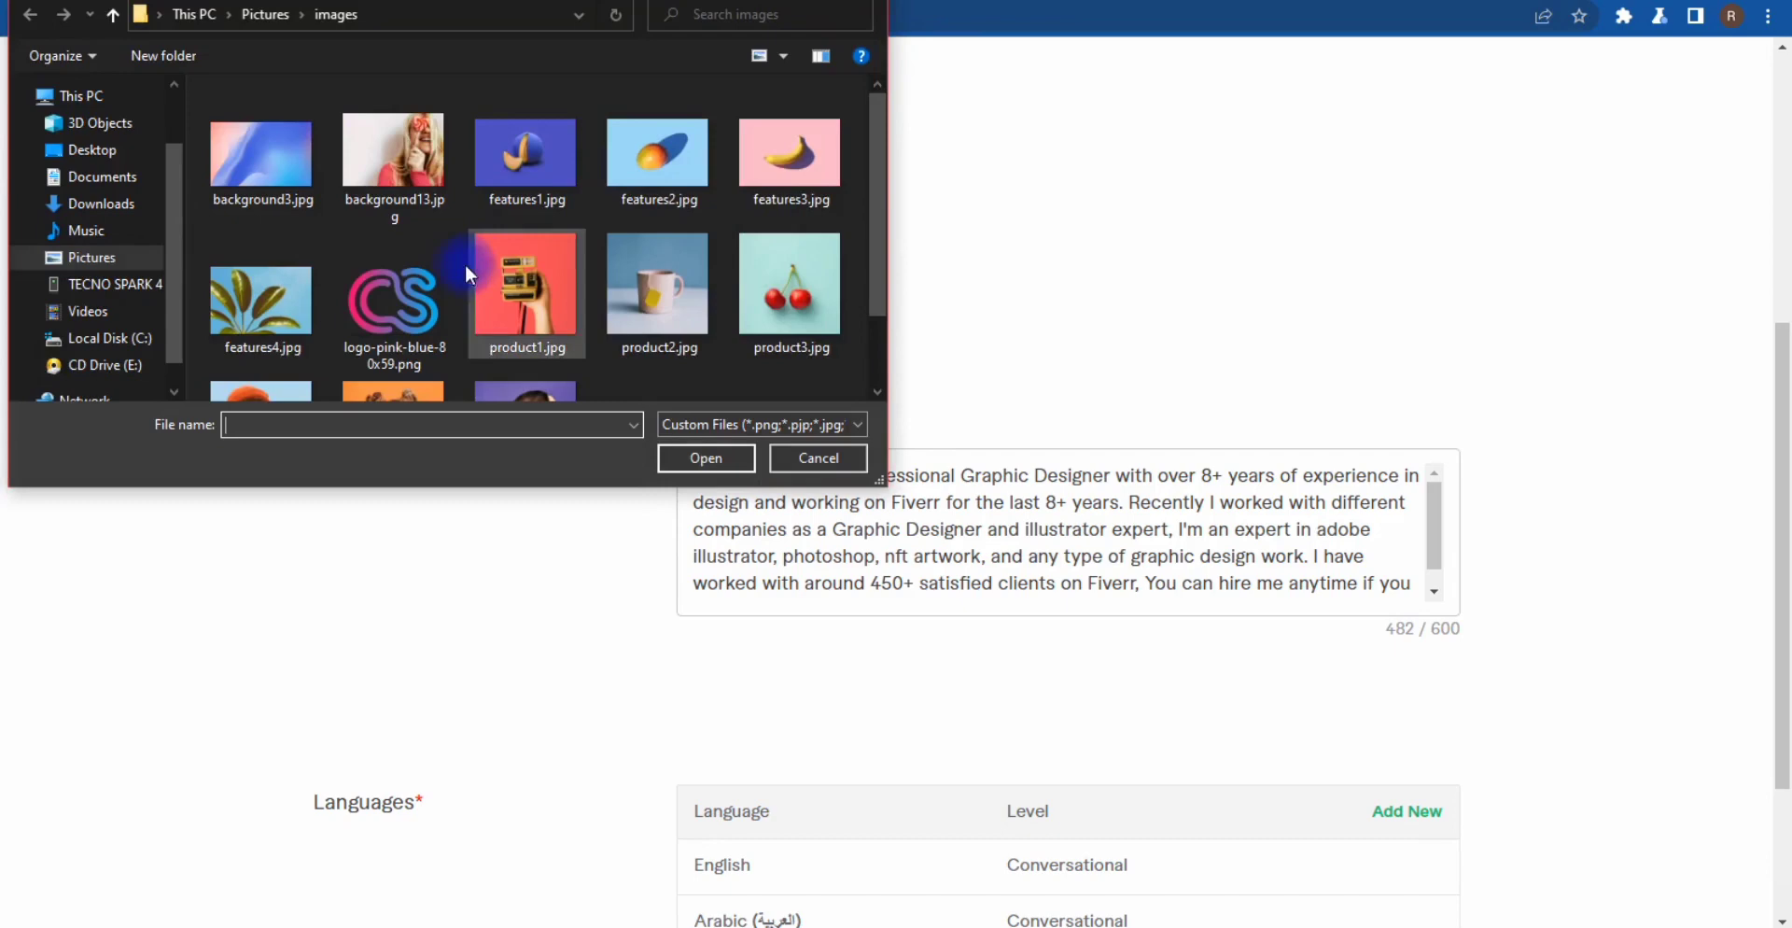
click(399, 317)
click(684, 456)
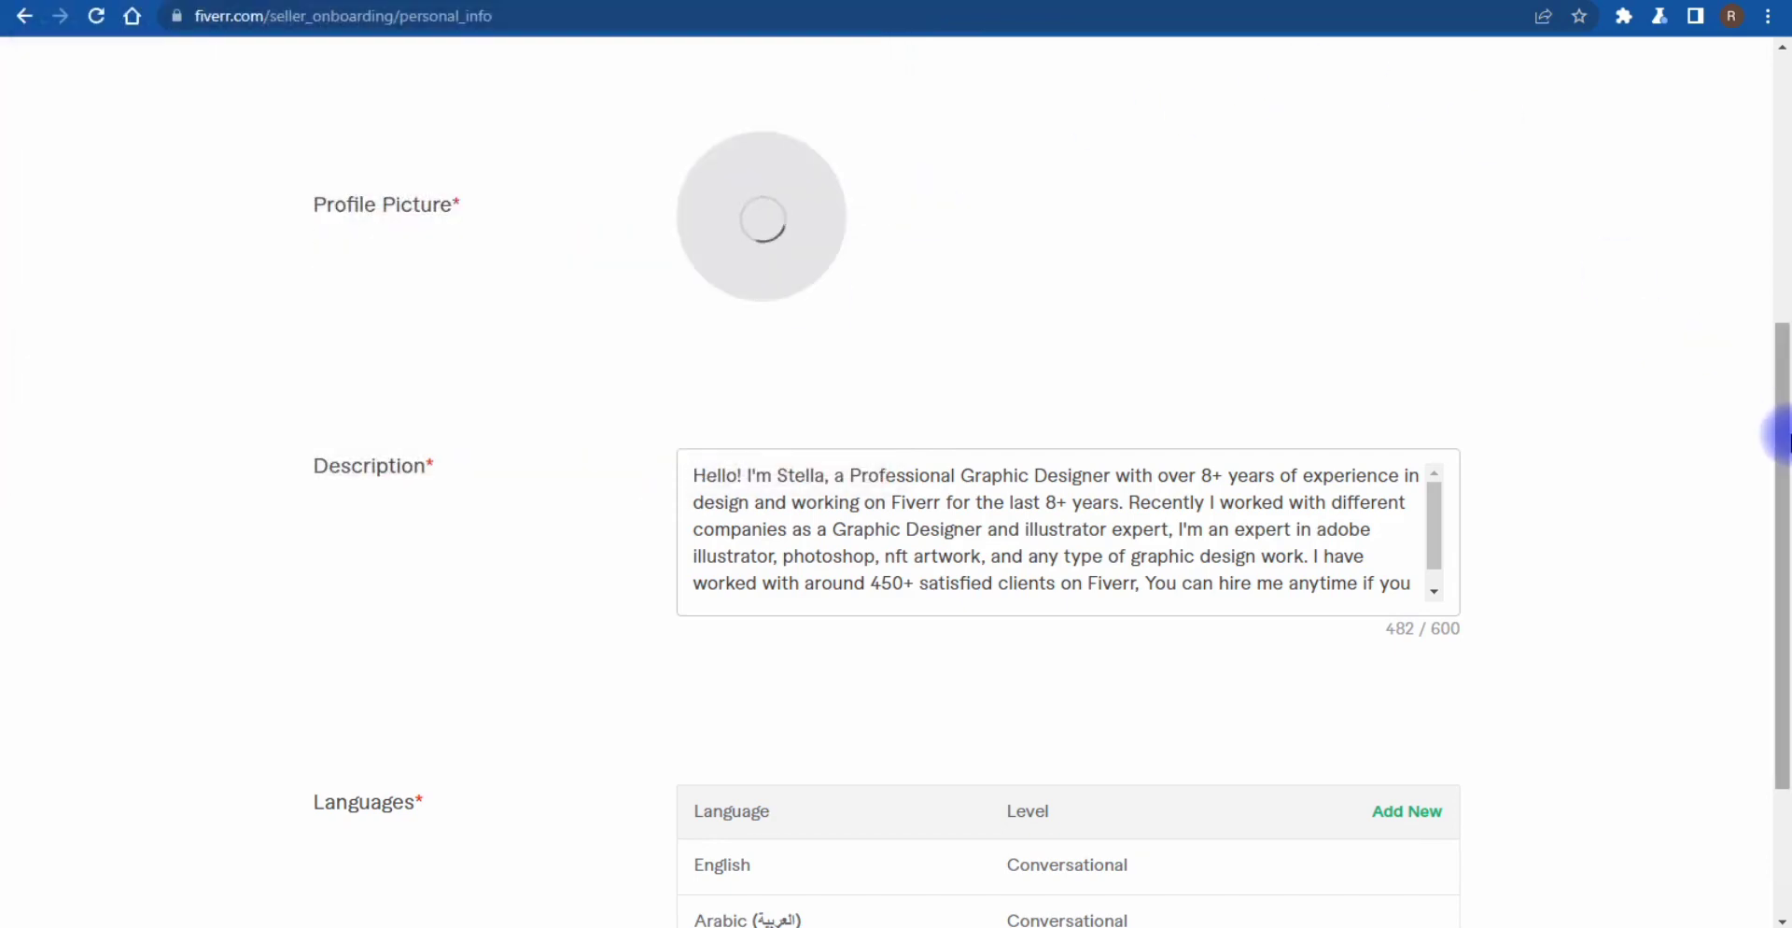
drag(1783, 431, 1783, 632)
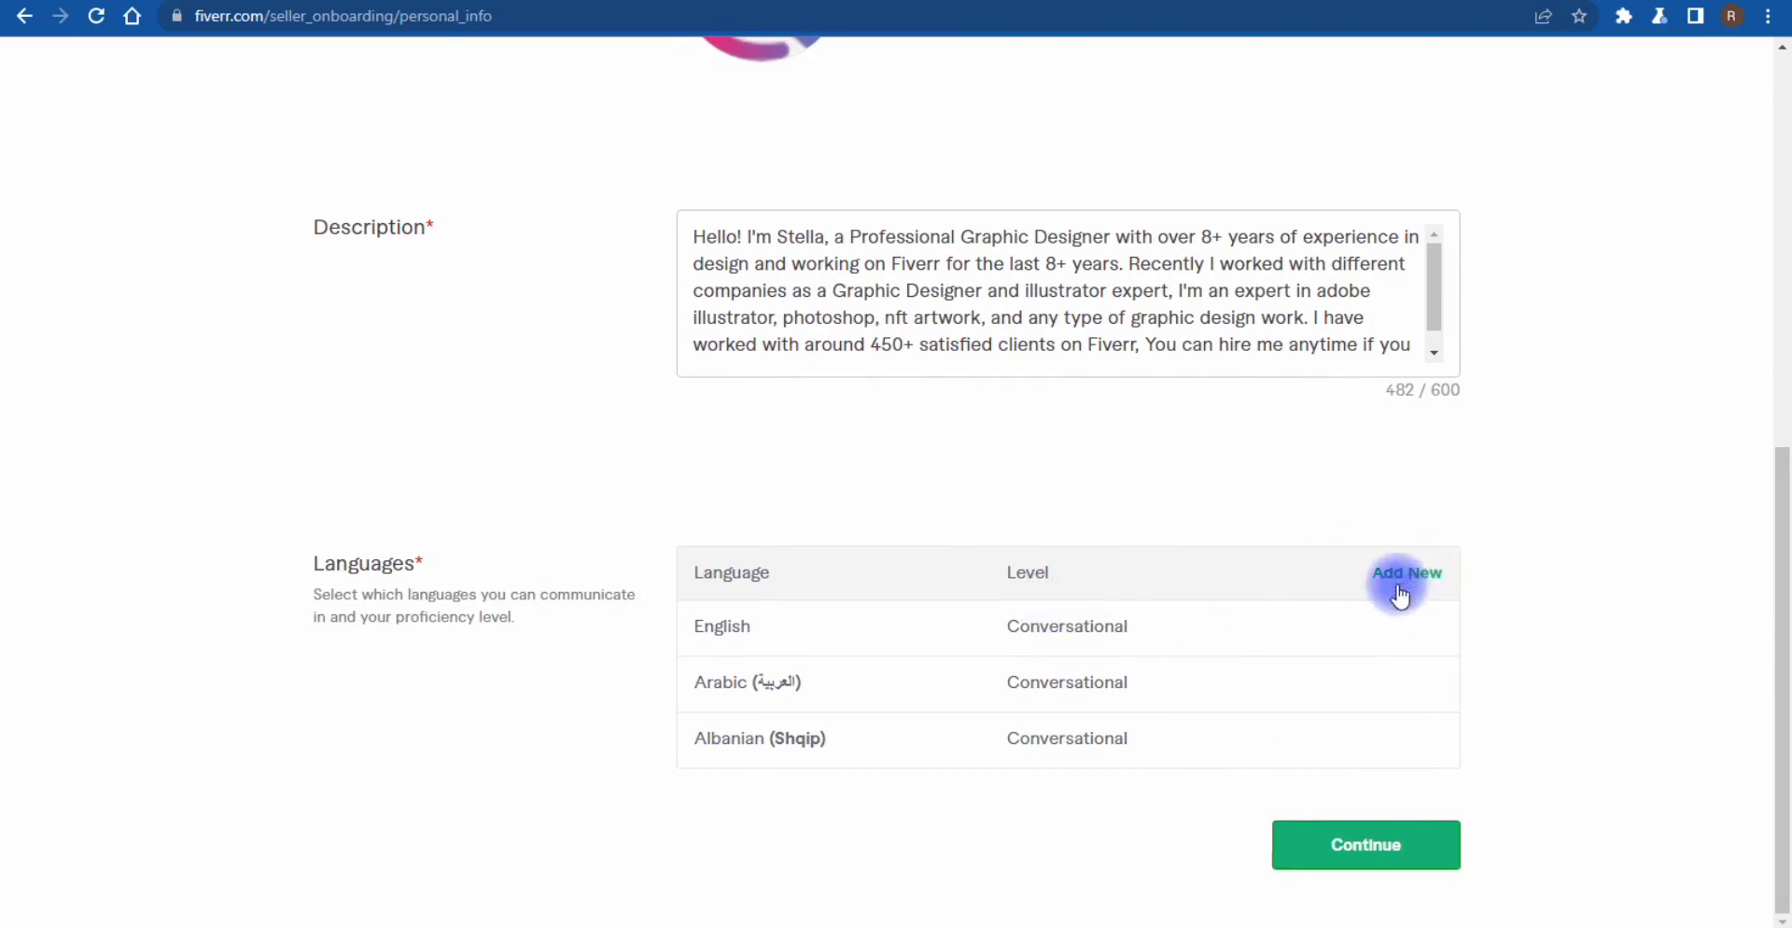
click(1329, 860)
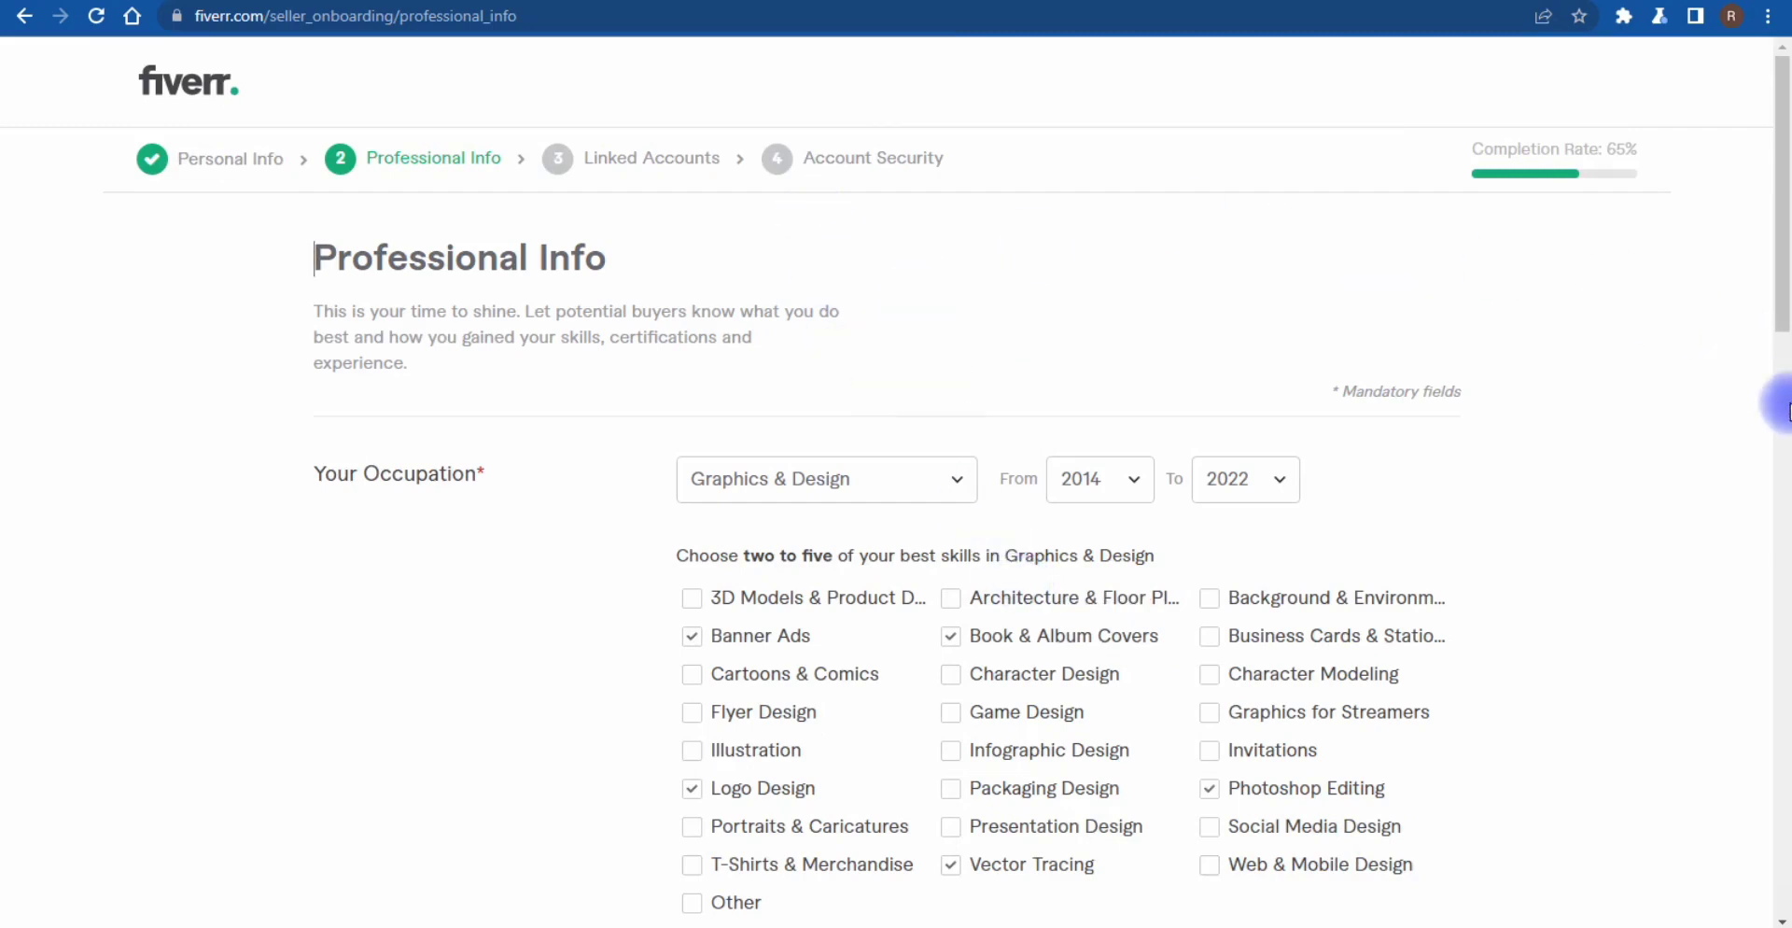
- Set the first occupation to Graphics & Design, from 2019 to 2022
drag(1787, 322, 1788, 366)
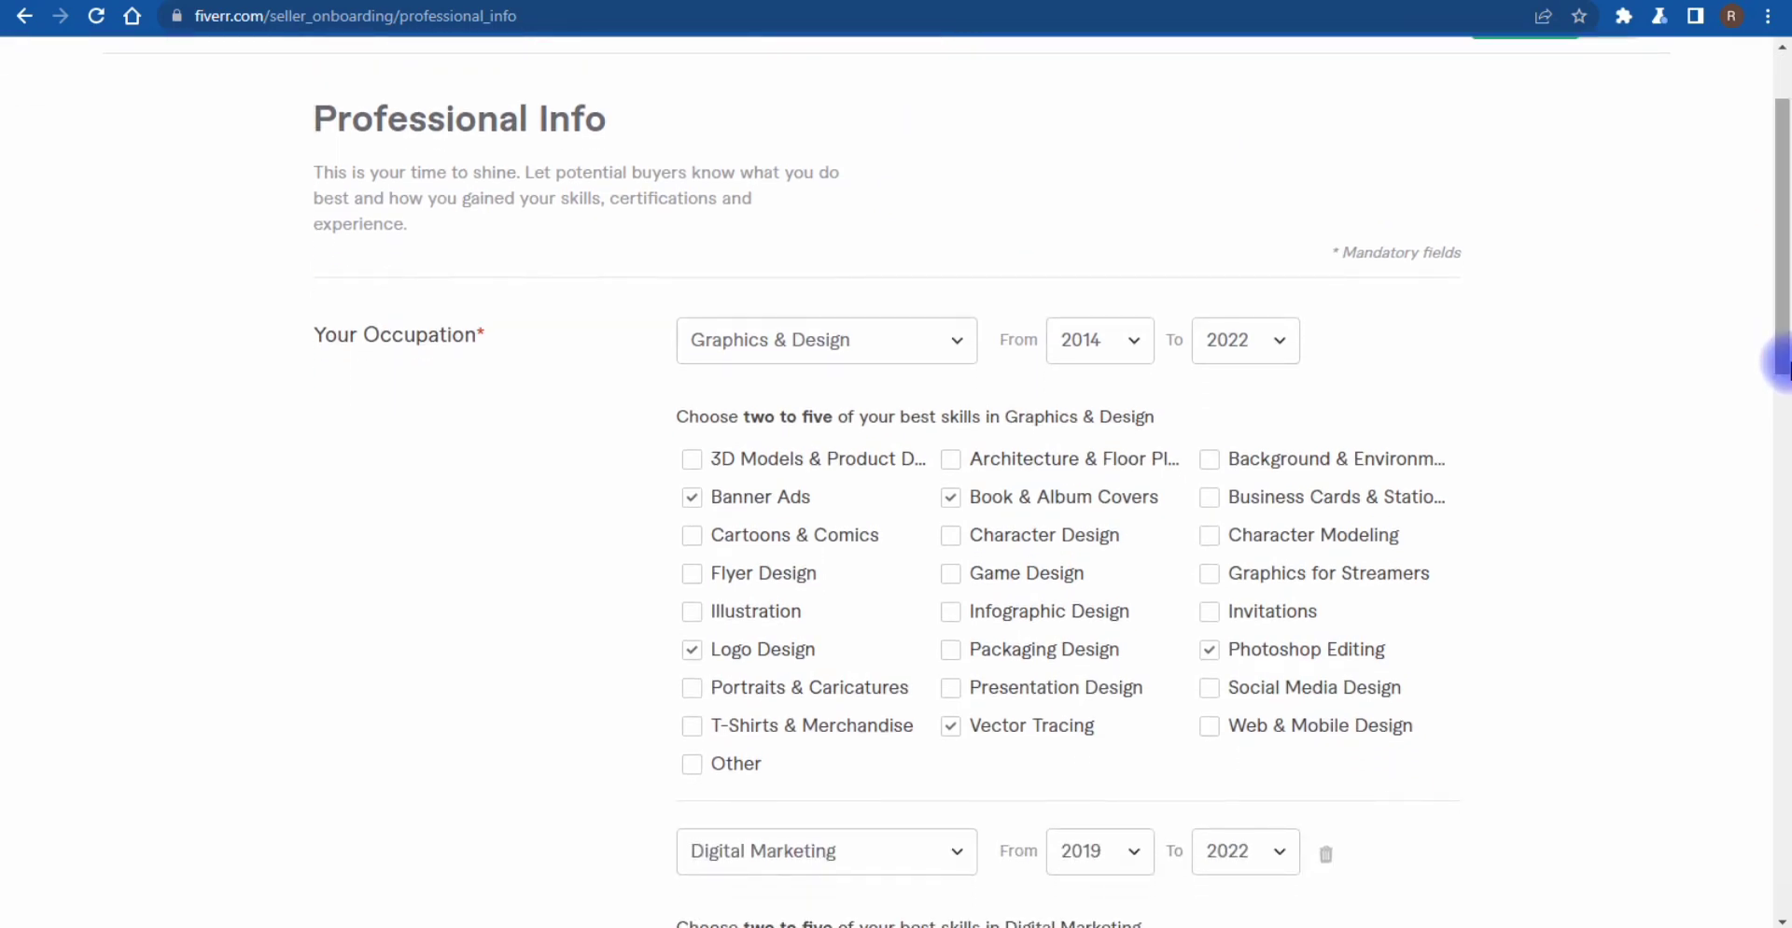
click(954, 343)
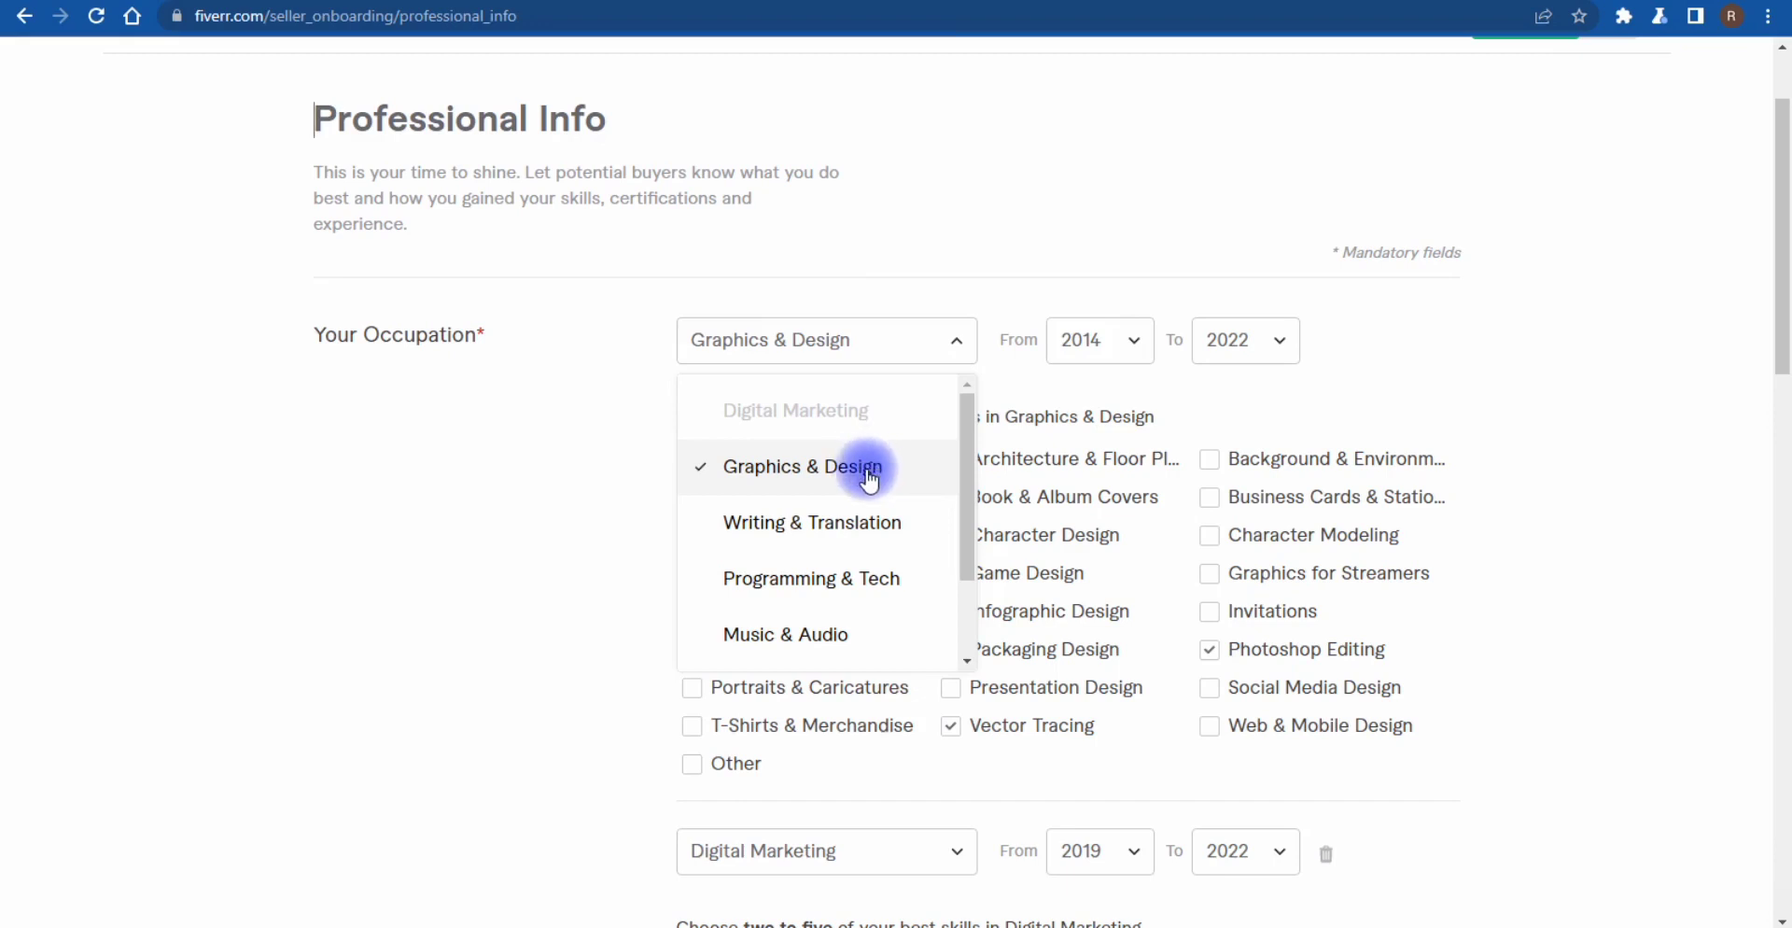
click(888, 441)
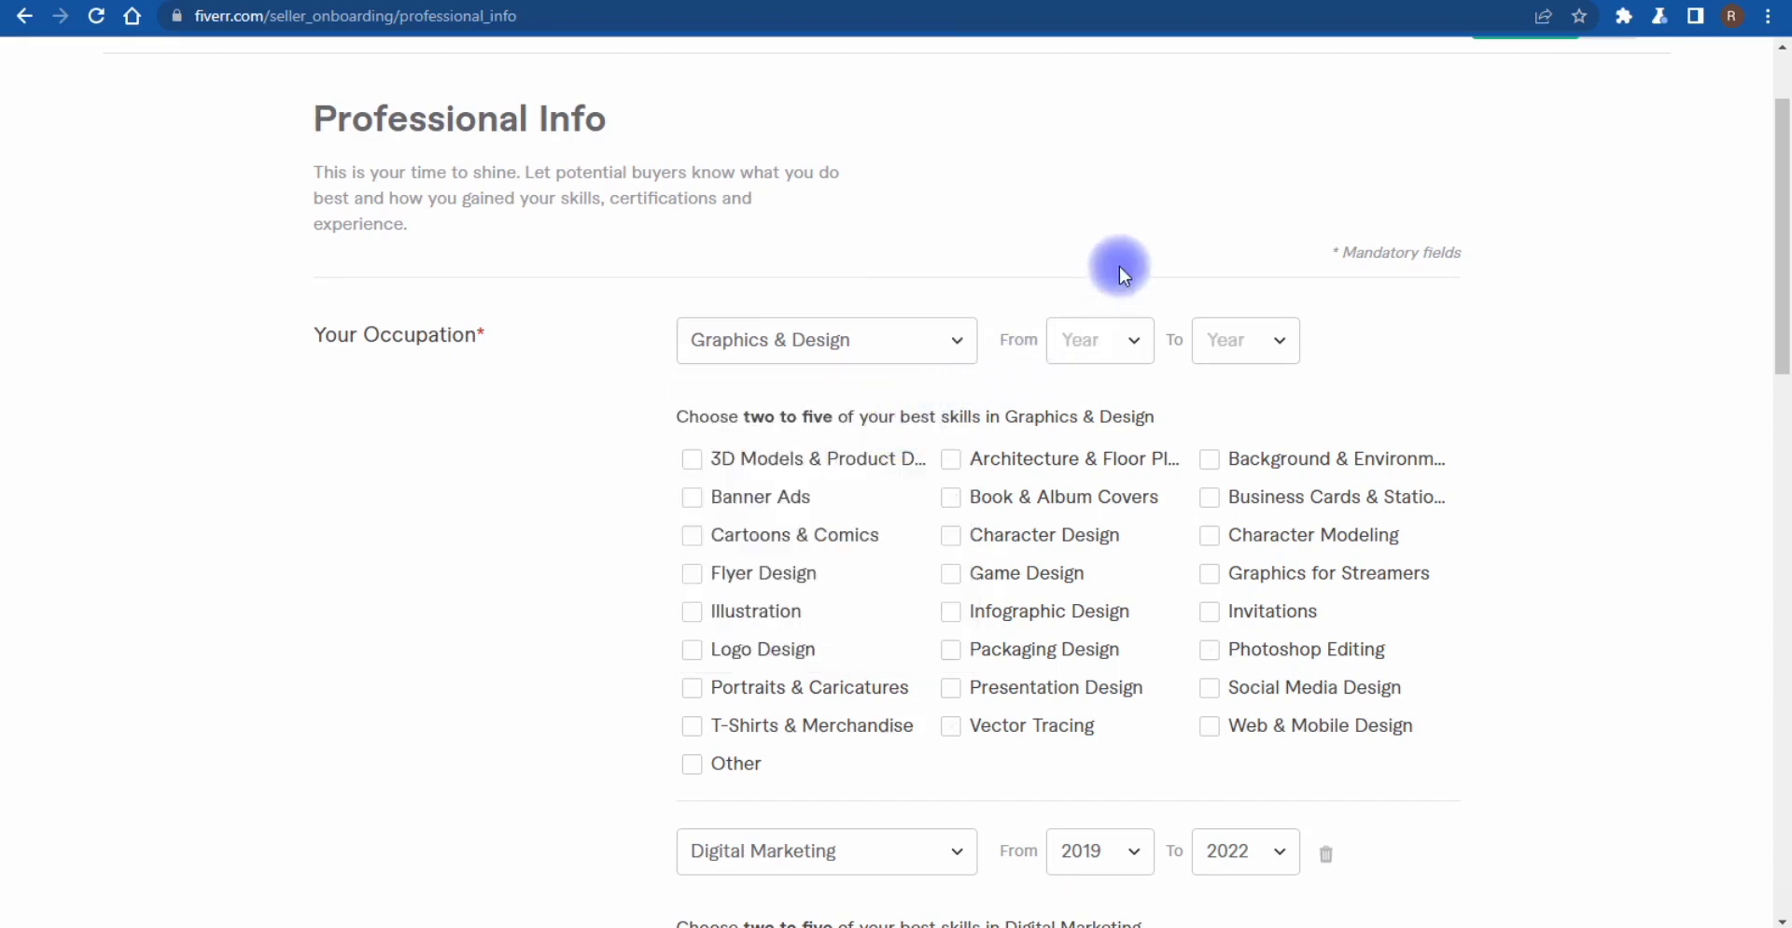
click(1124, 349)
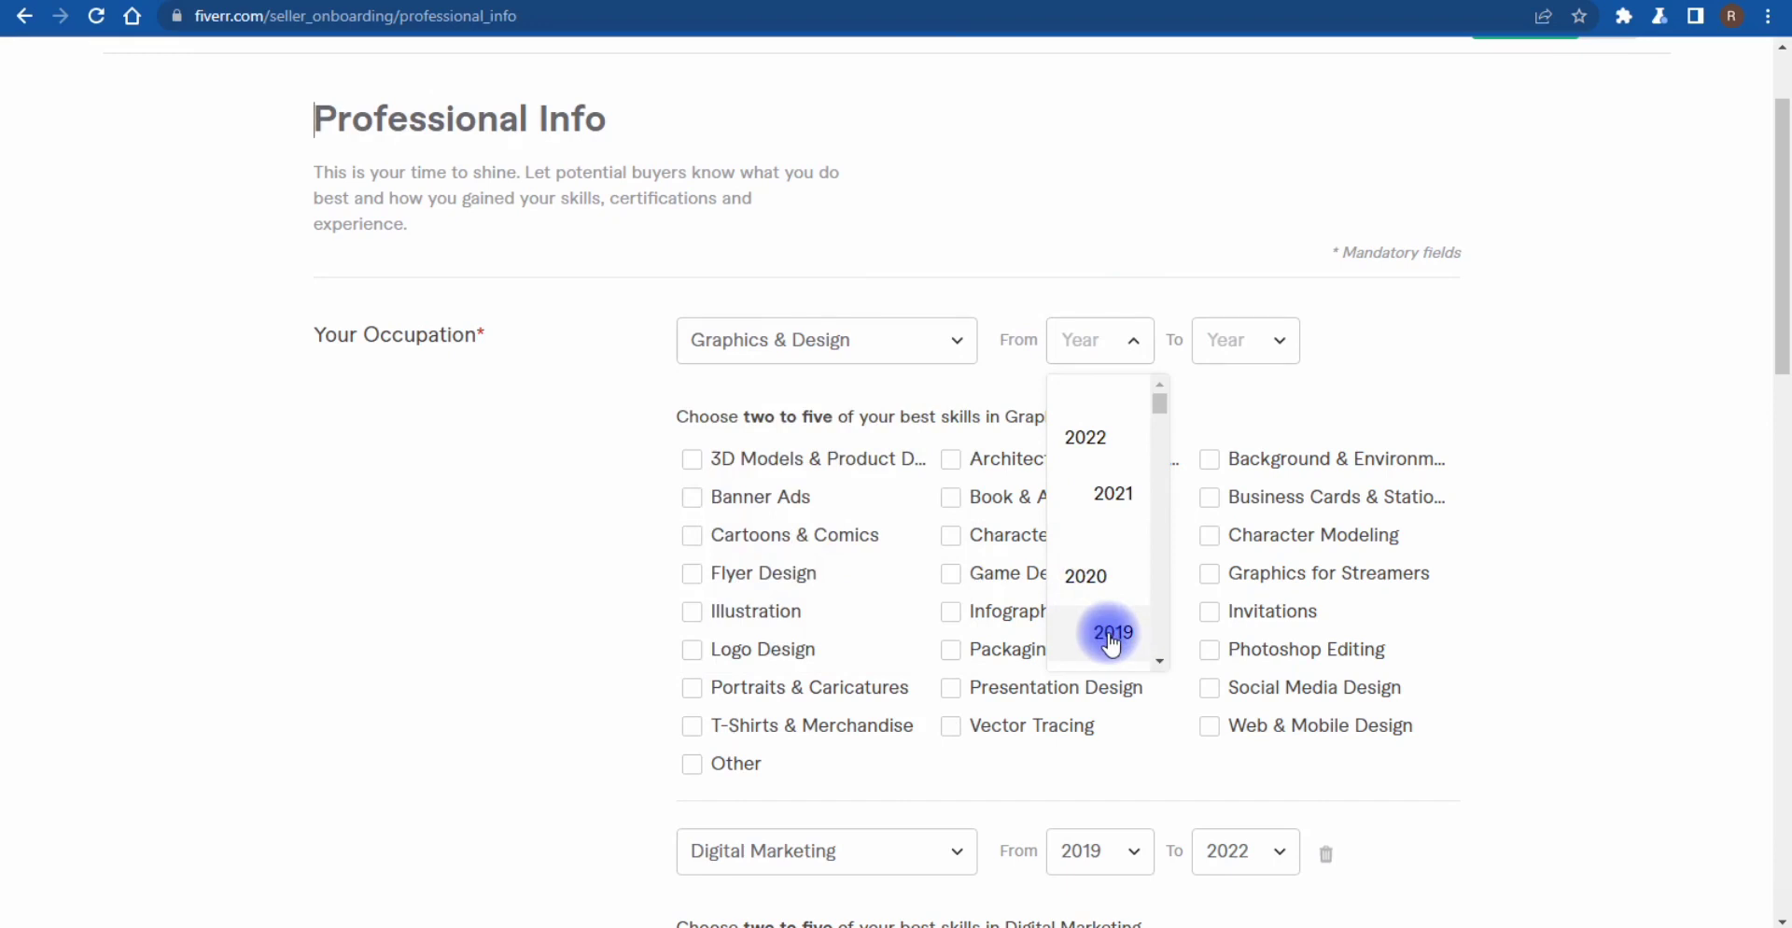
click(1111, 642)
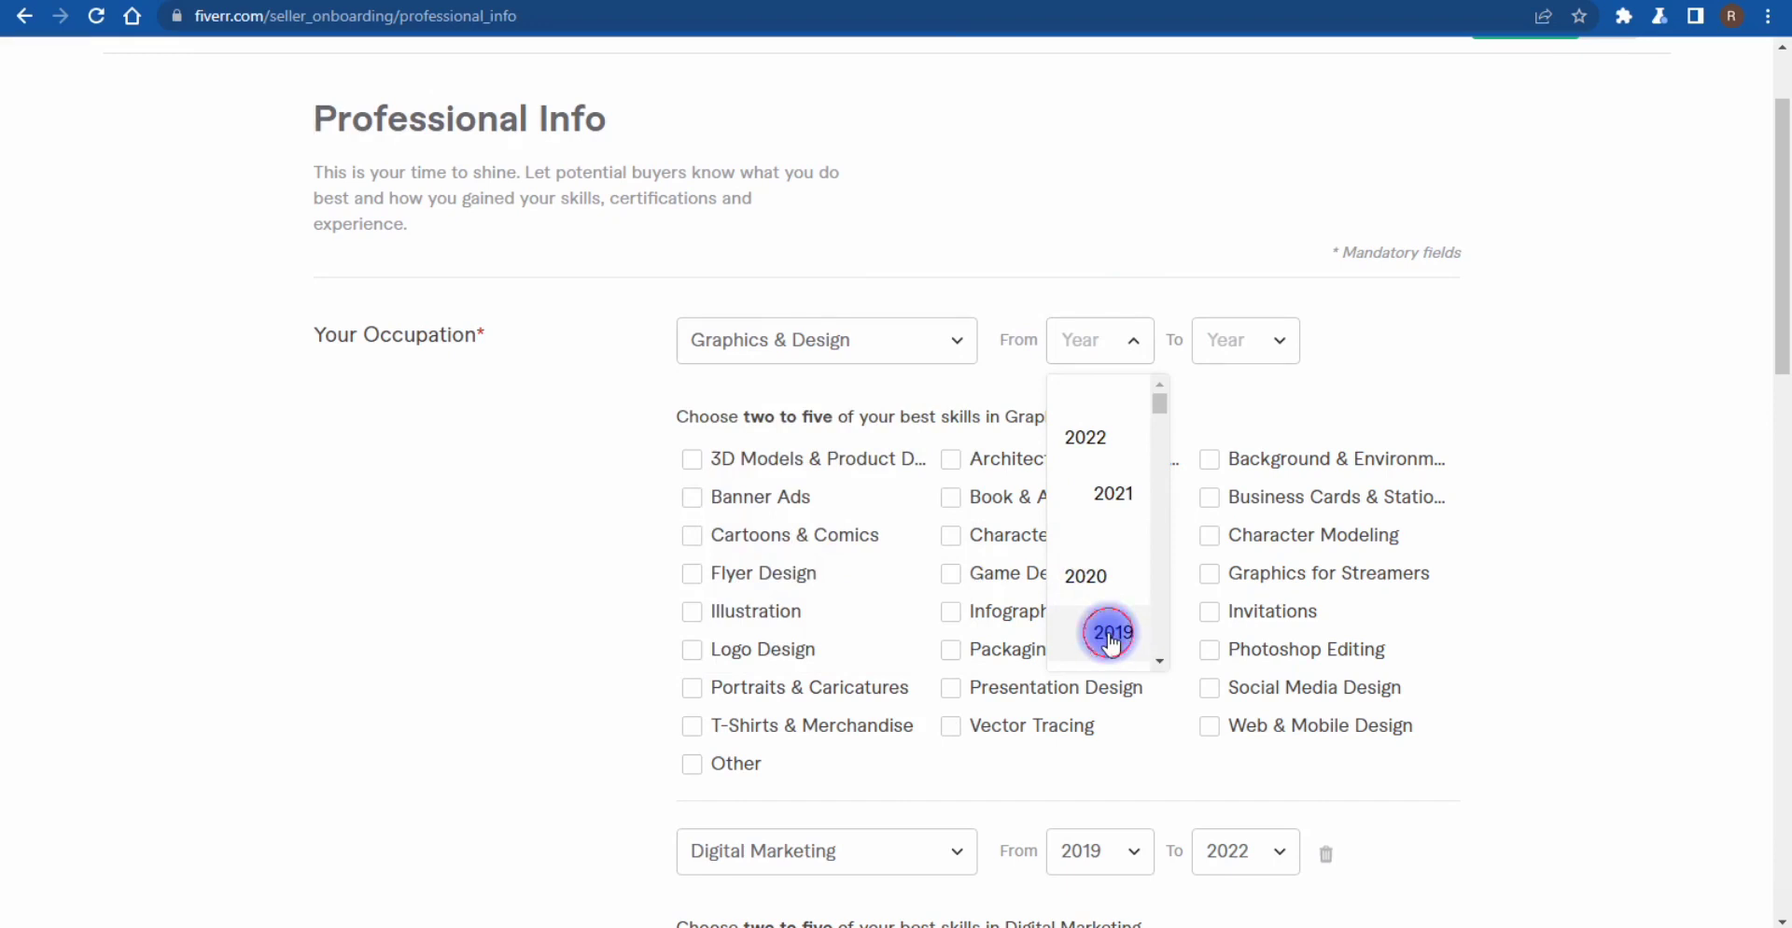
click(1260, 359)
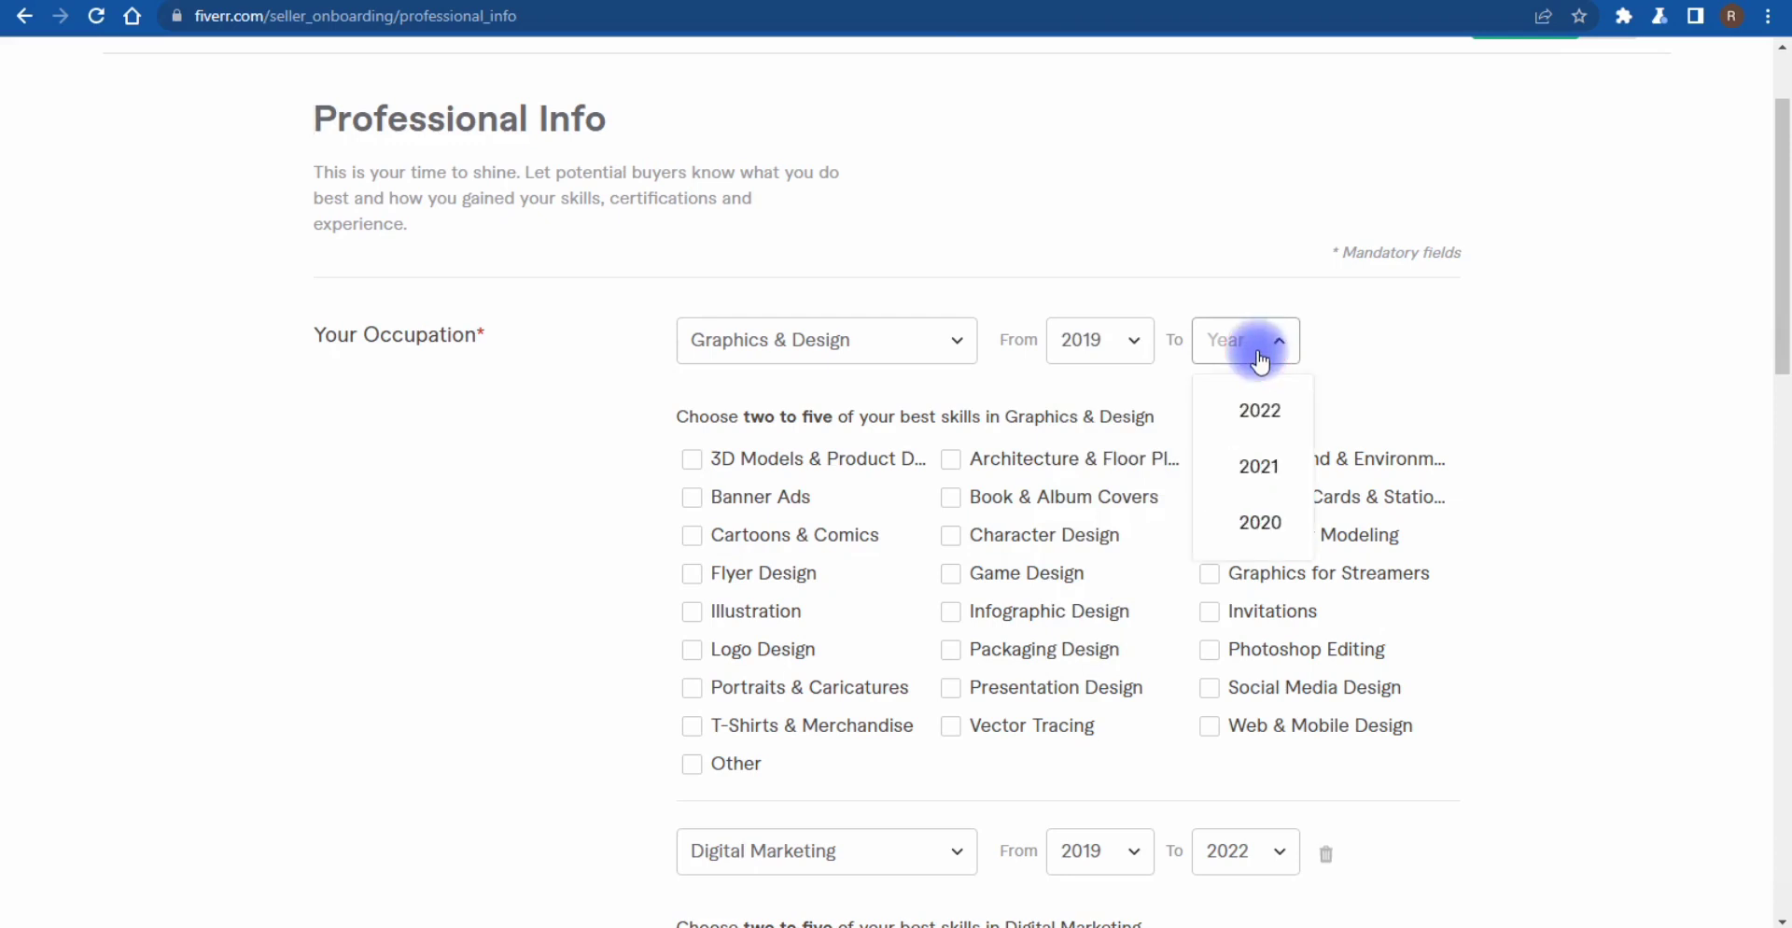
click(1257, 416)
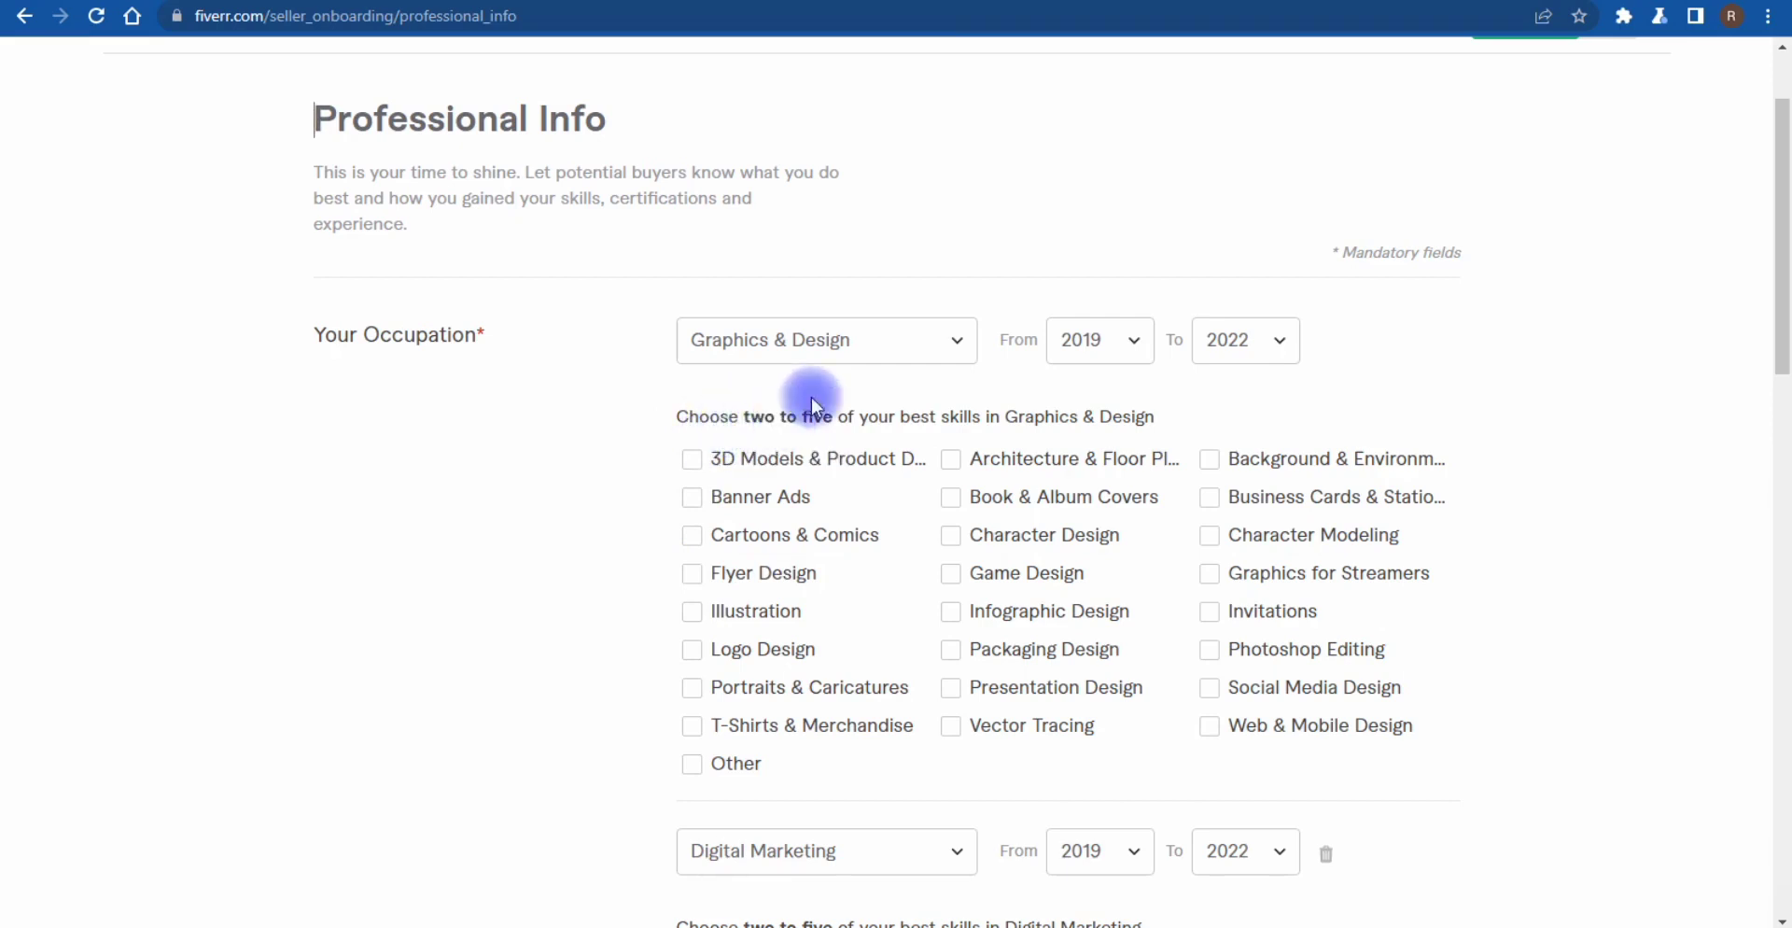
- Choose Flyer Design, Illustration, Logo Design, Photoshop Editing and Invitations as the five best Graphics & Design skills
click(692, 611)
click(697, 573)
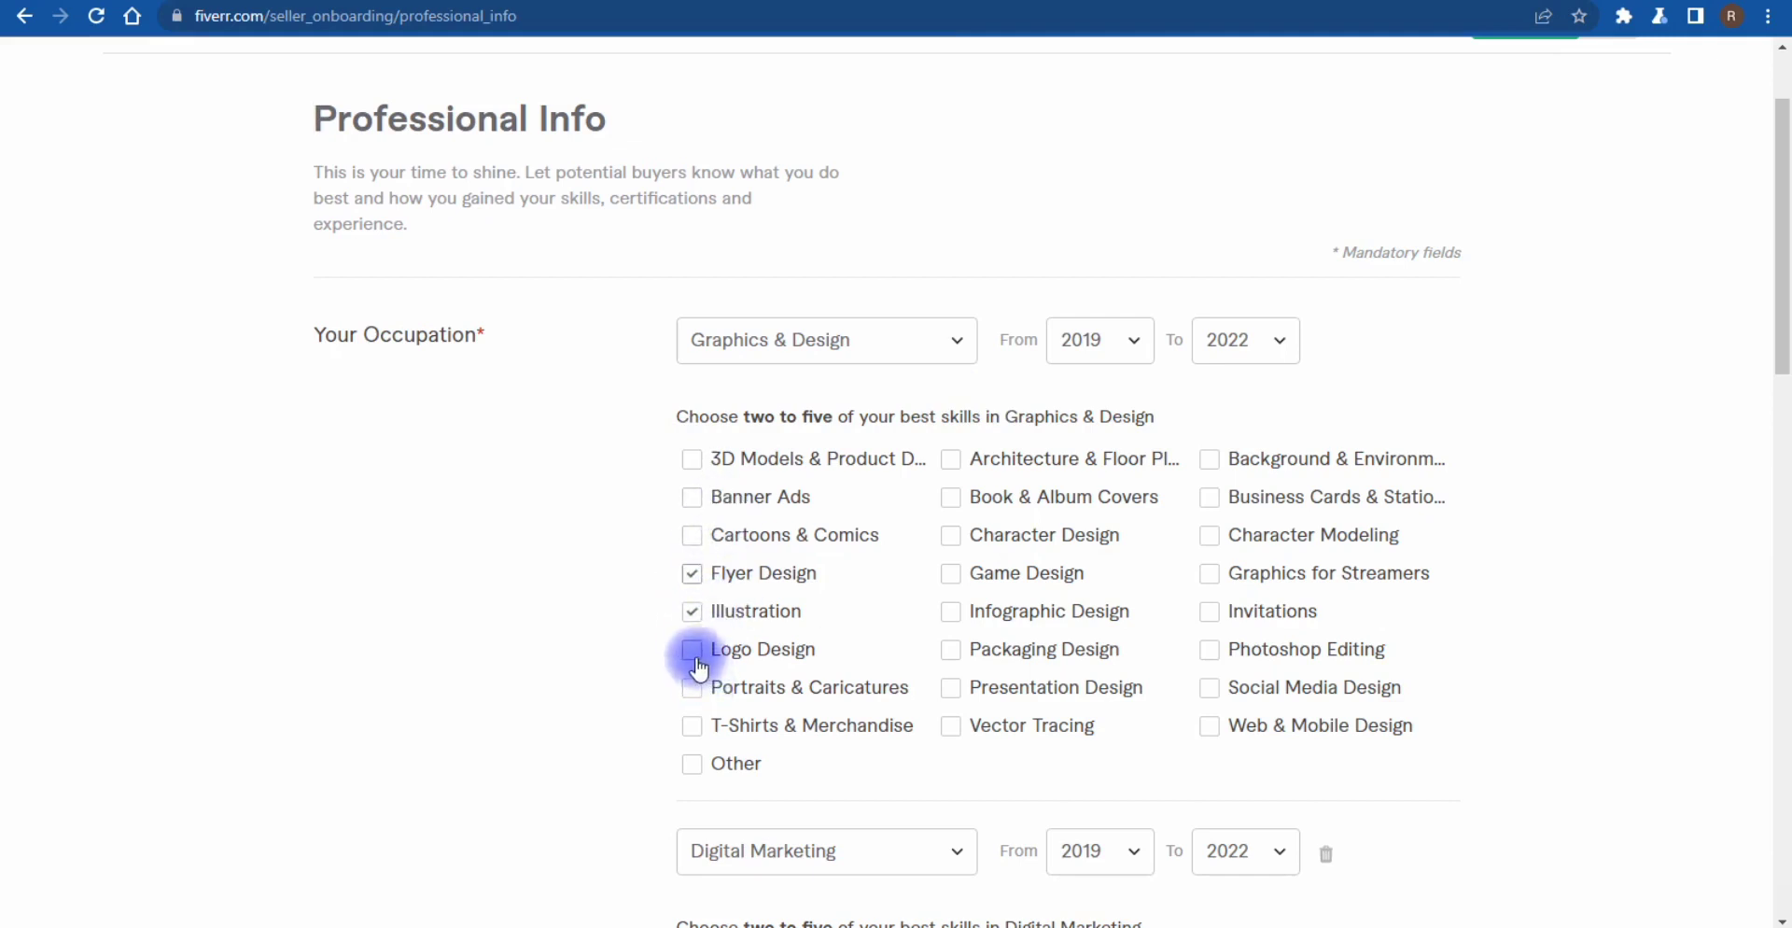
click(693, 649)
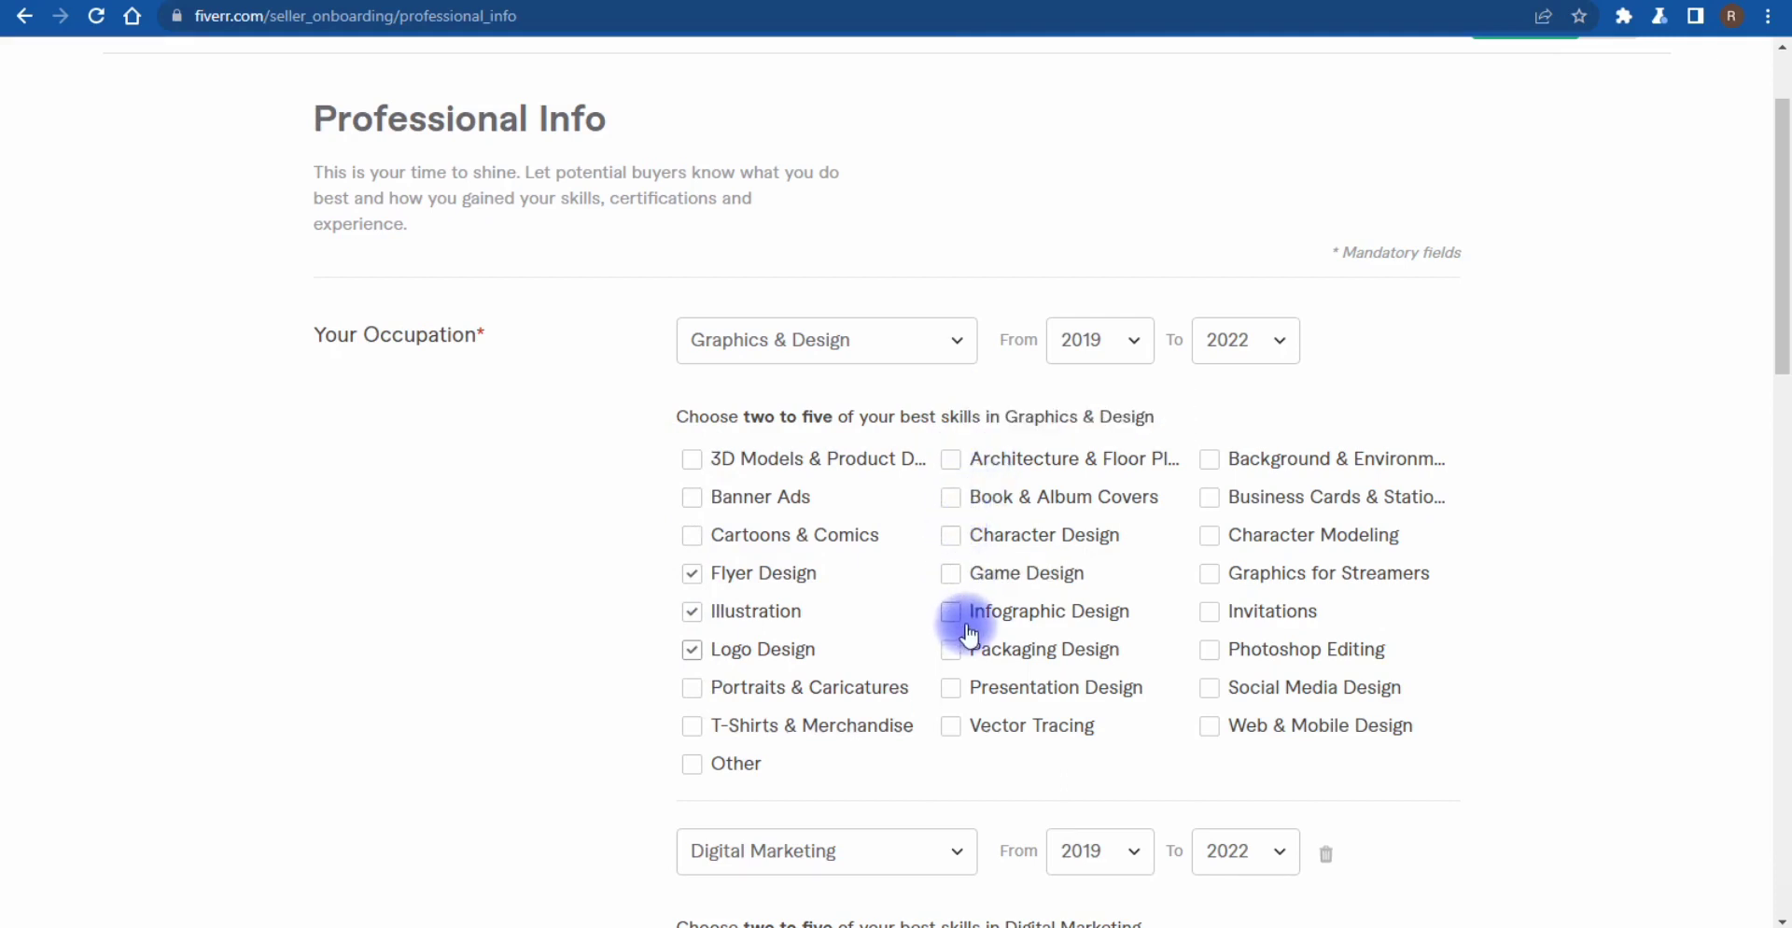
click(1220, 655)
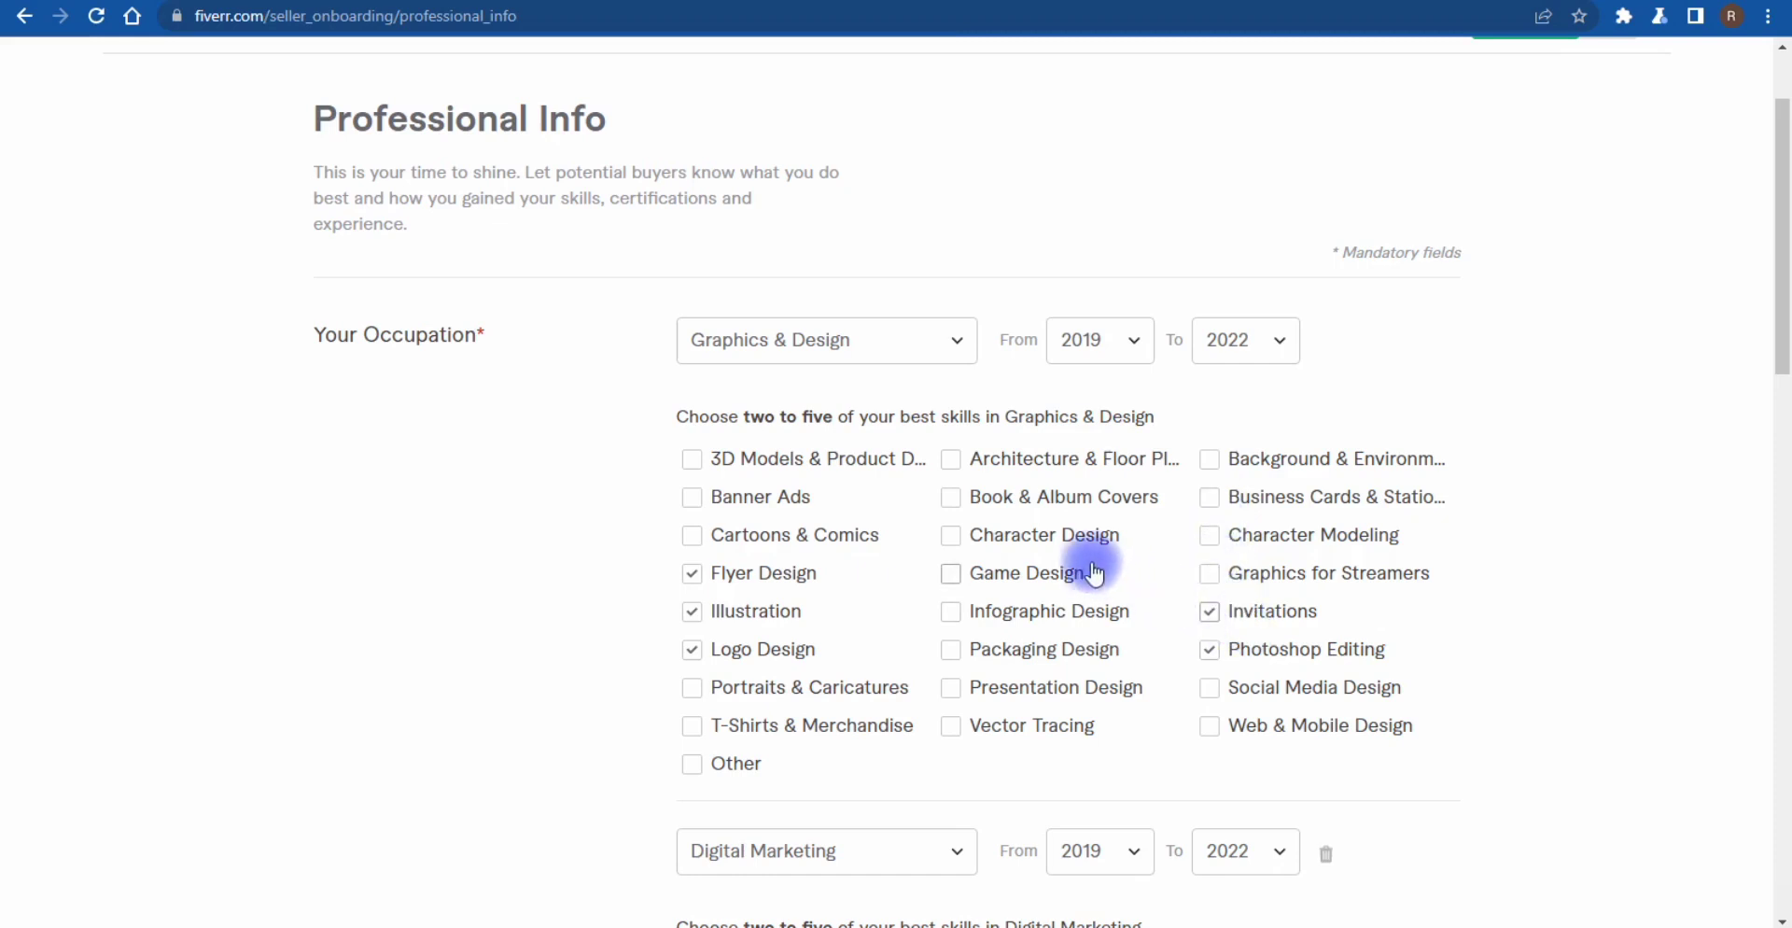
click(1204, 545)
double_click(1205, 545)
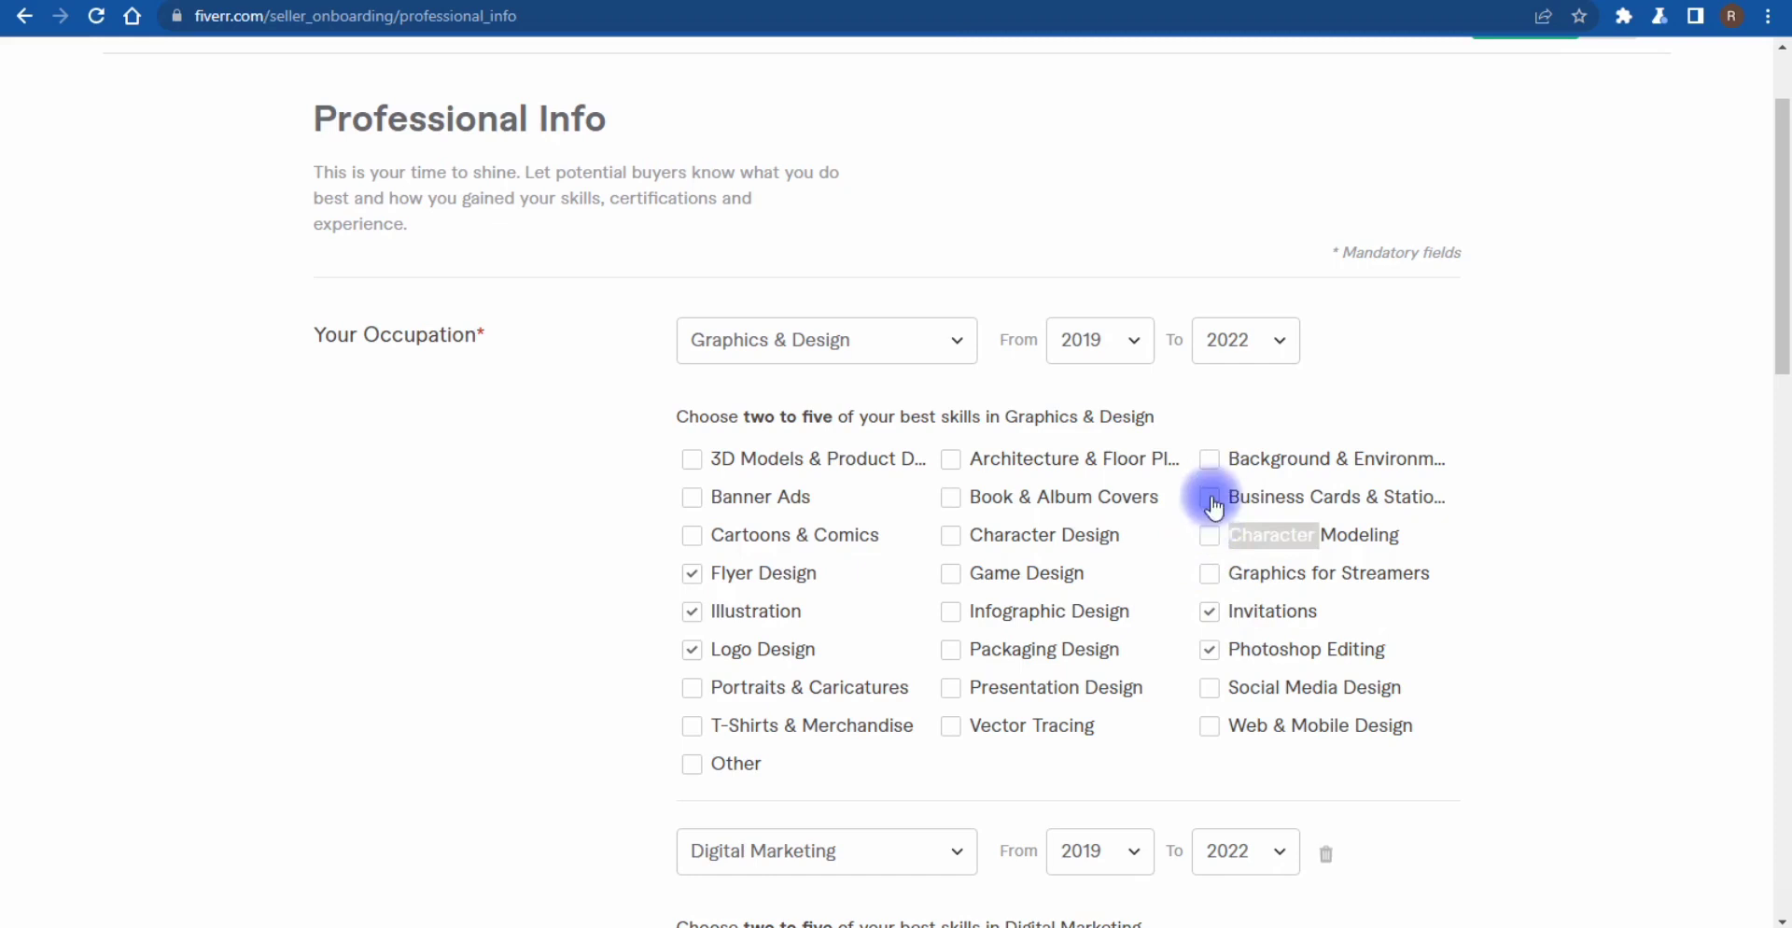
double_click(1214, 505)
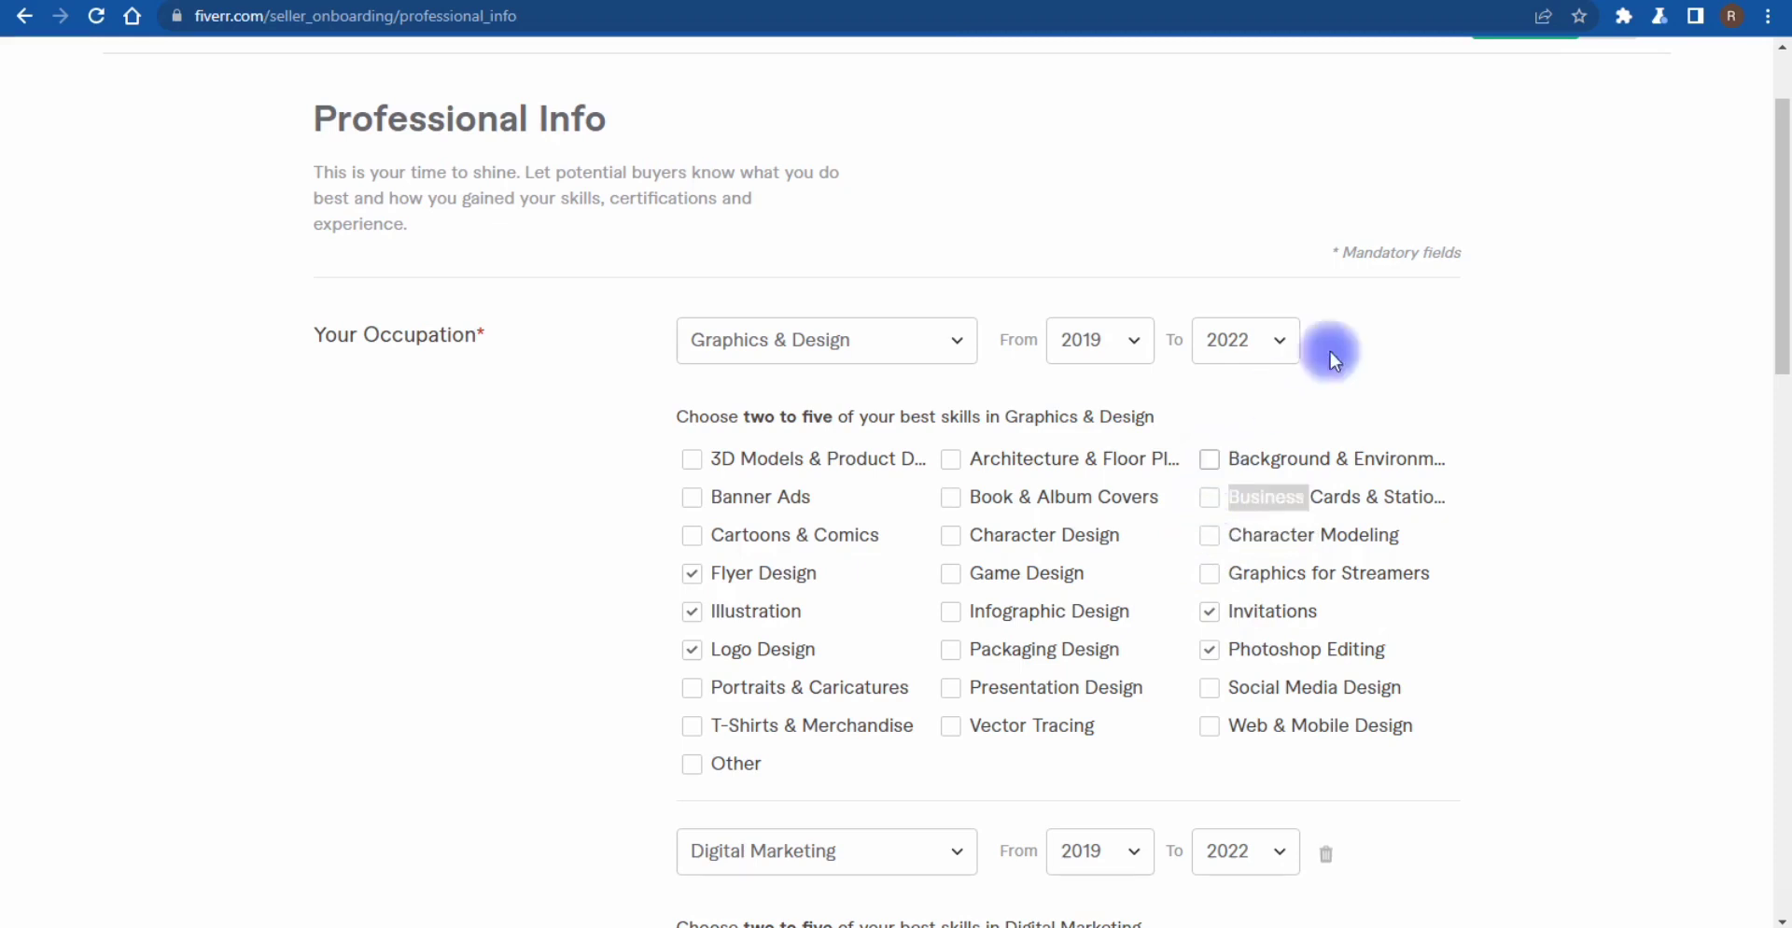
- Start a new entry in the Skills section and choose Adobe Illustrator as the skill
drag(1783, 266, 1783, 377)
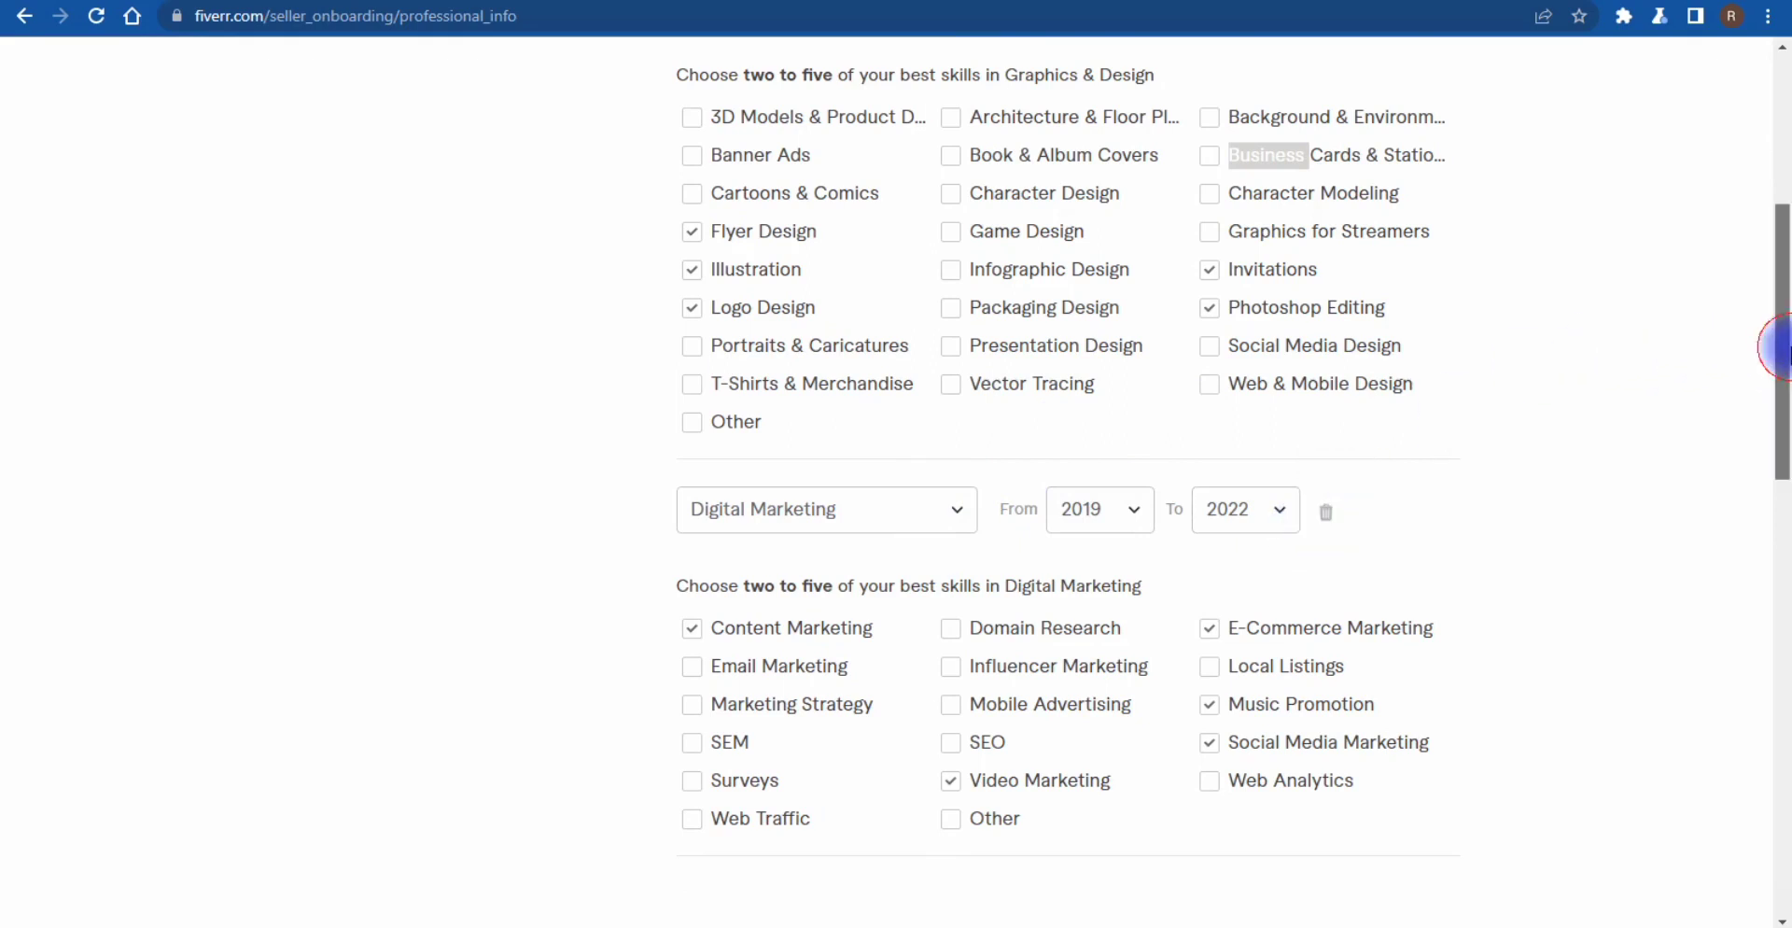
drag(1779, 352, 1784, 527)
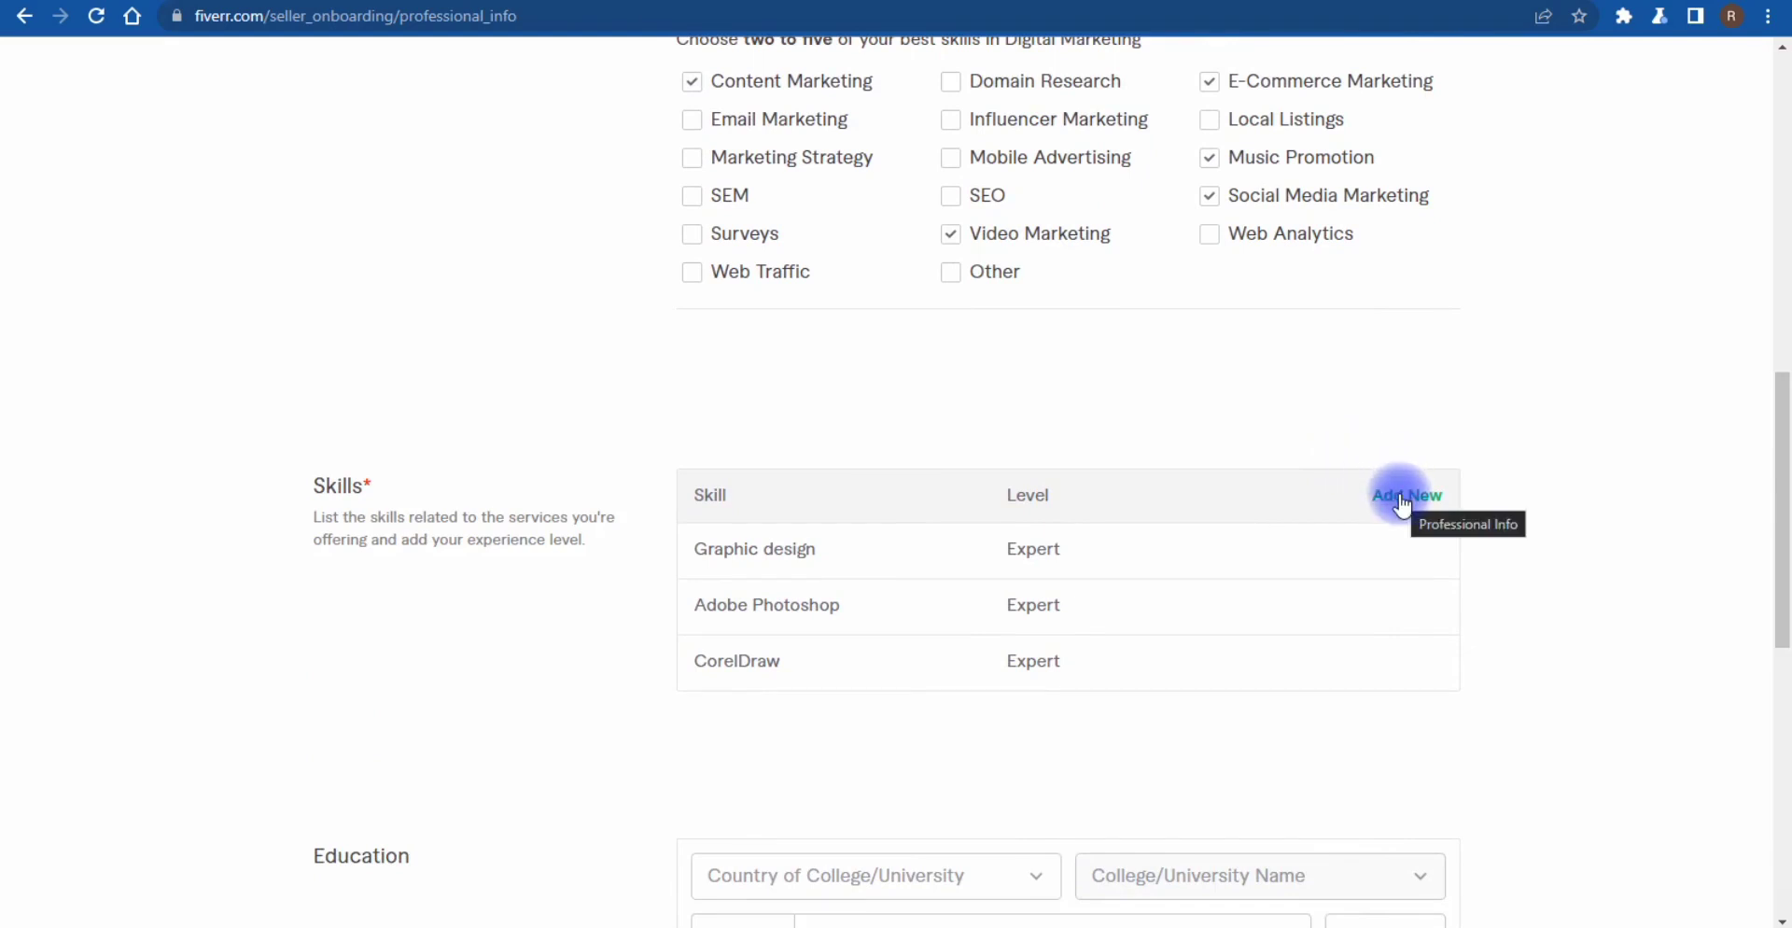
click(1402, 502)
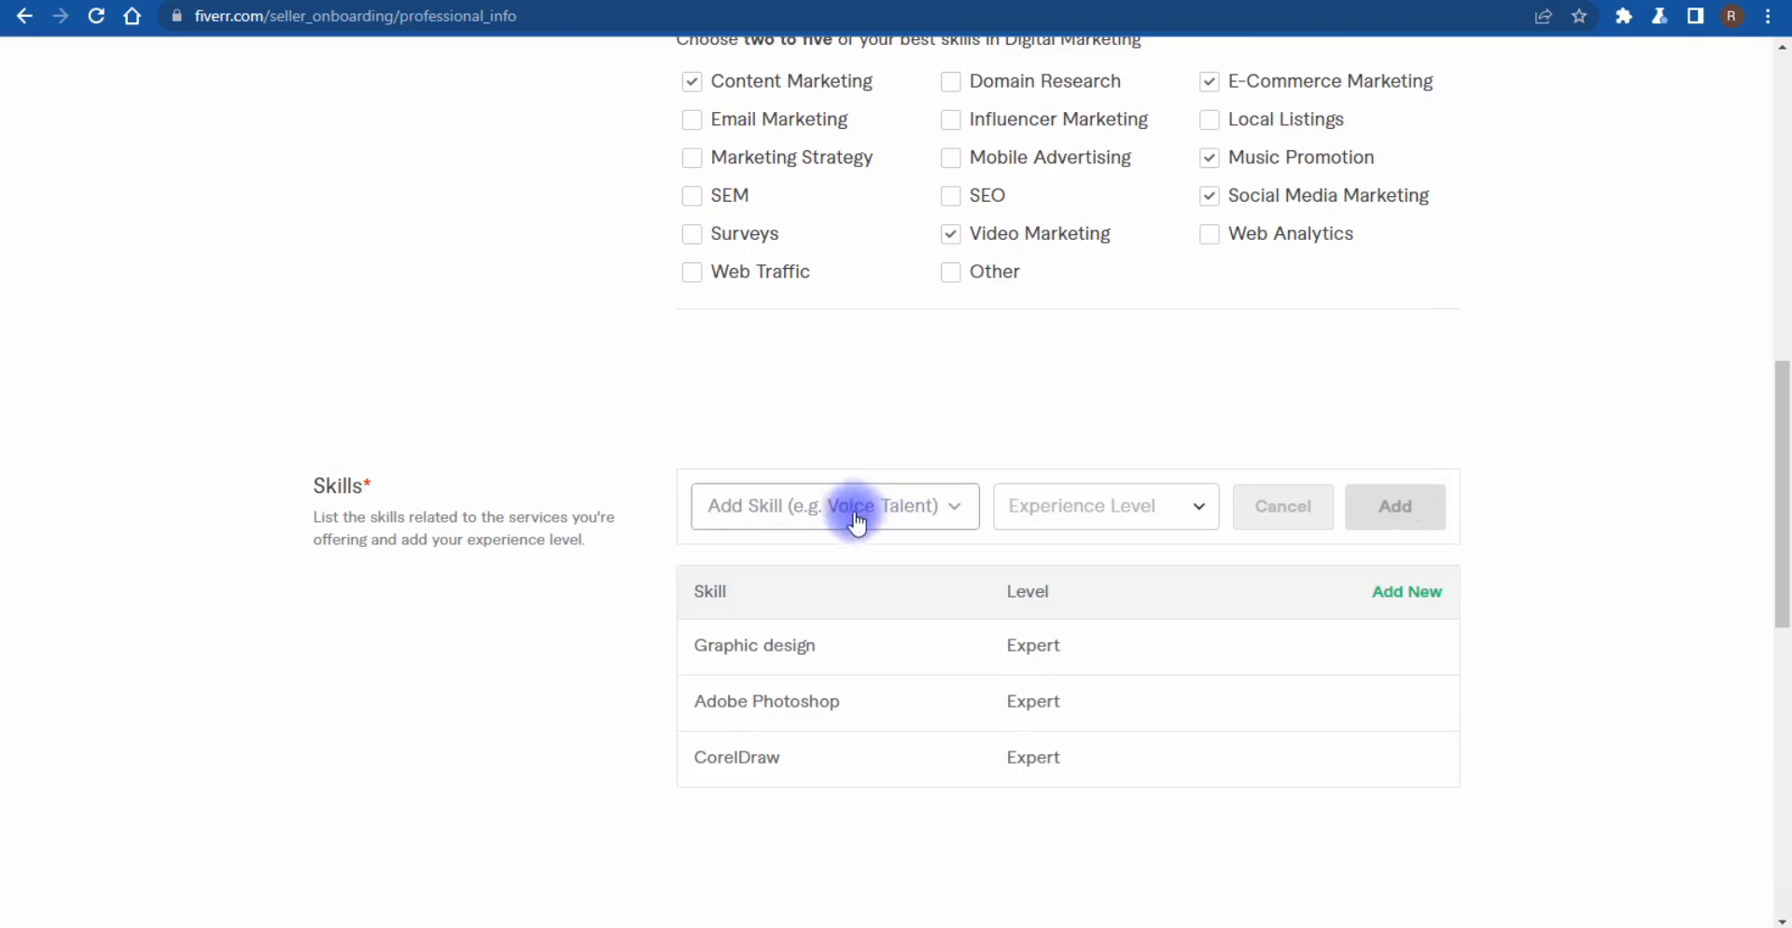
click(825, 509)
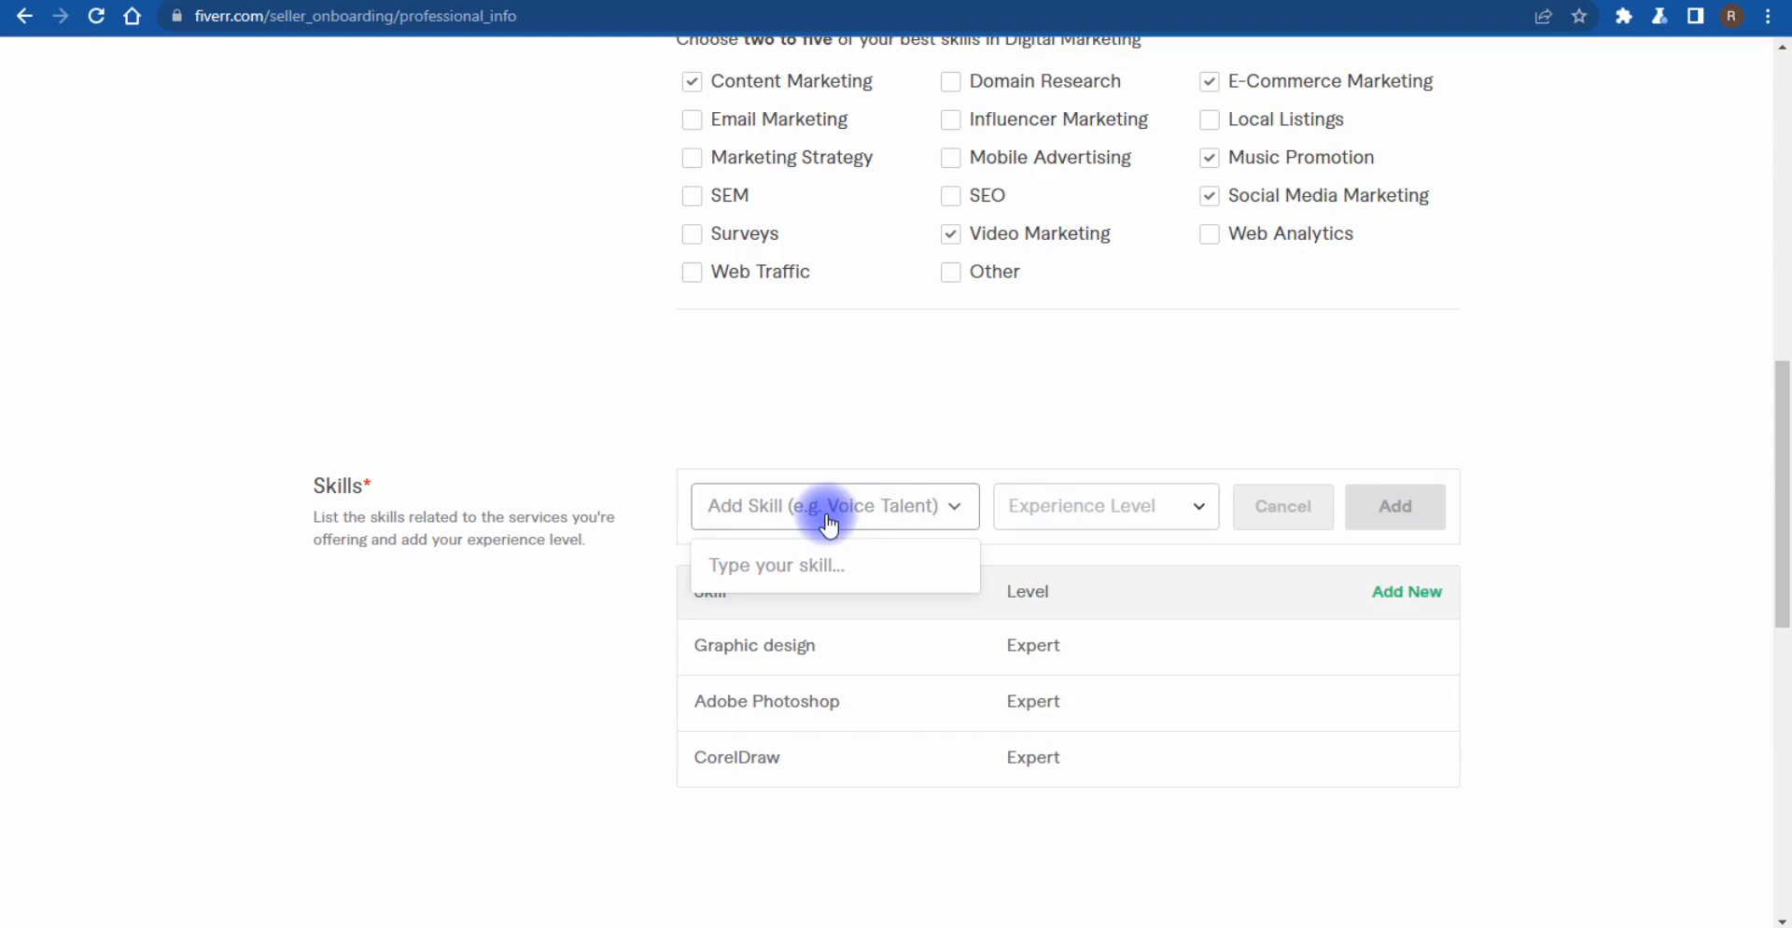
text(ill)
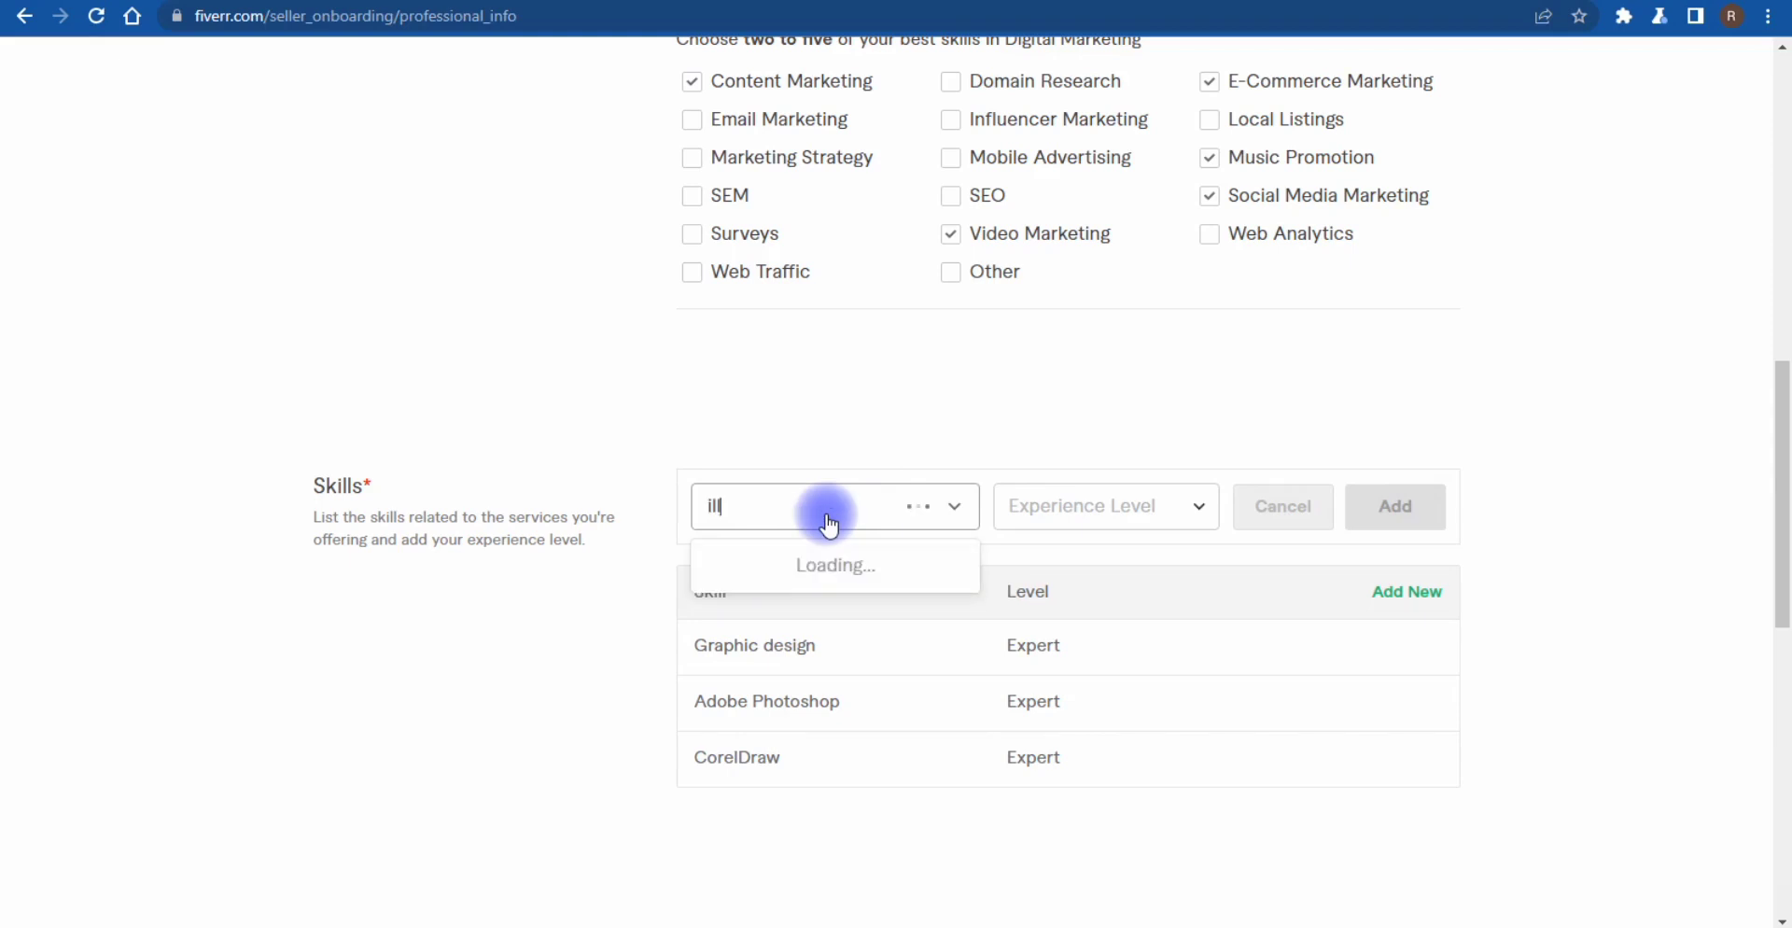
text(utro)
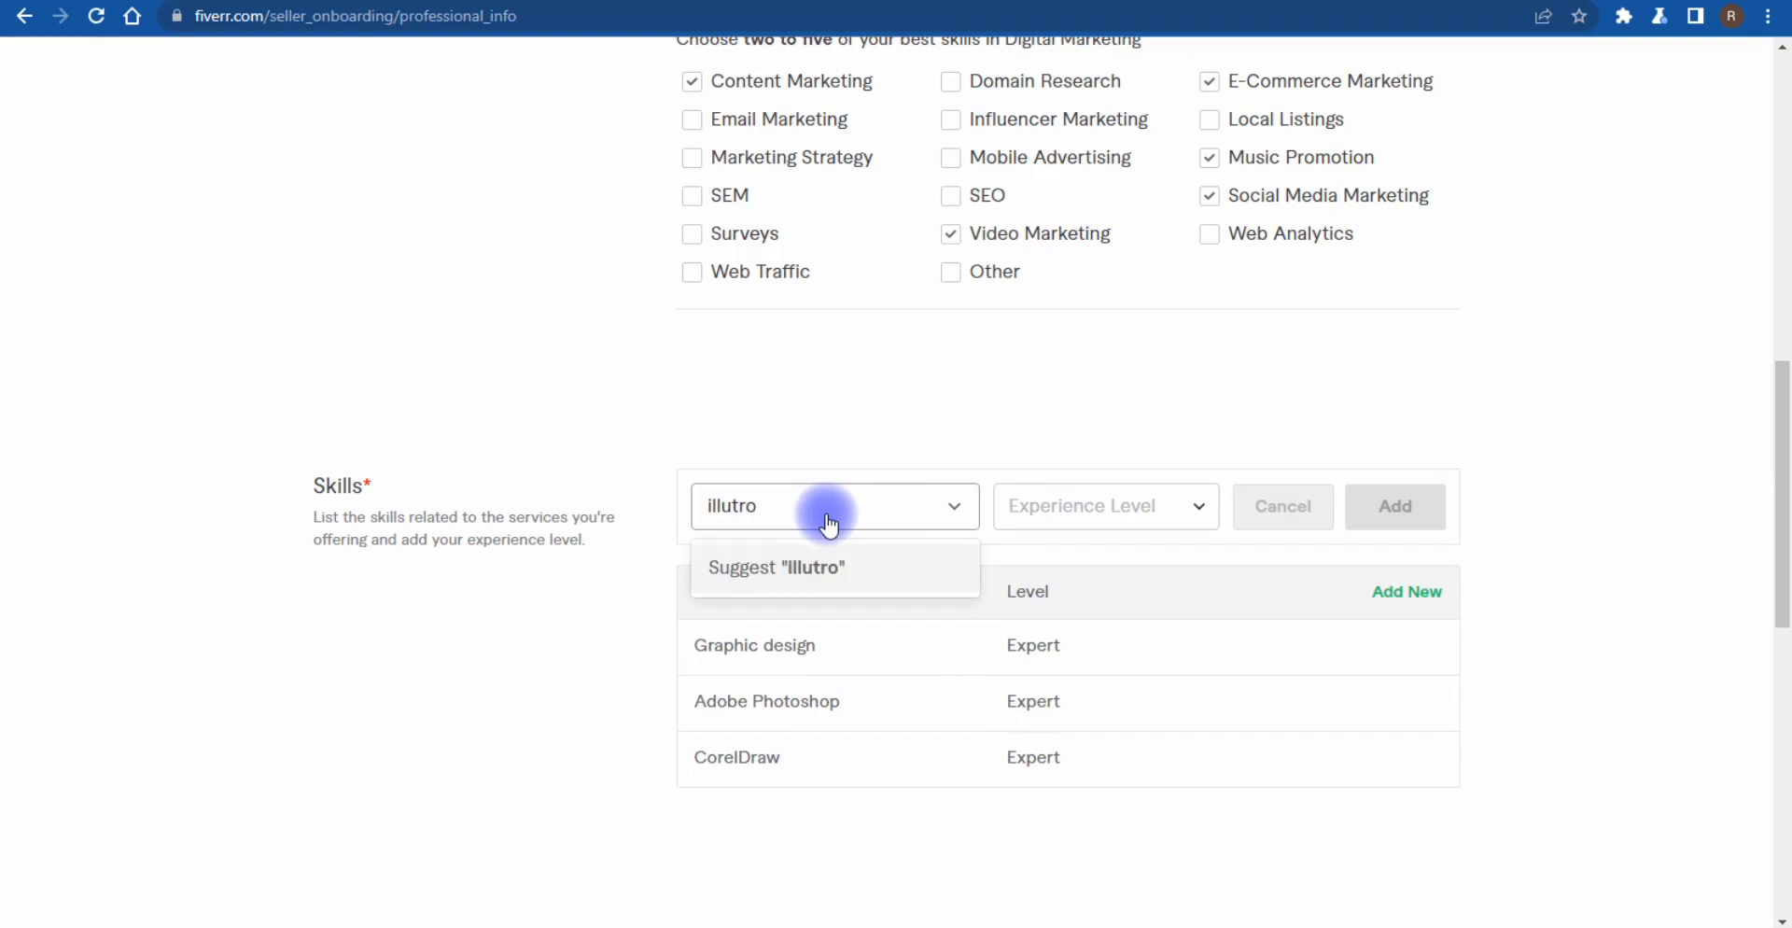
key(BackSpace)
text(a)
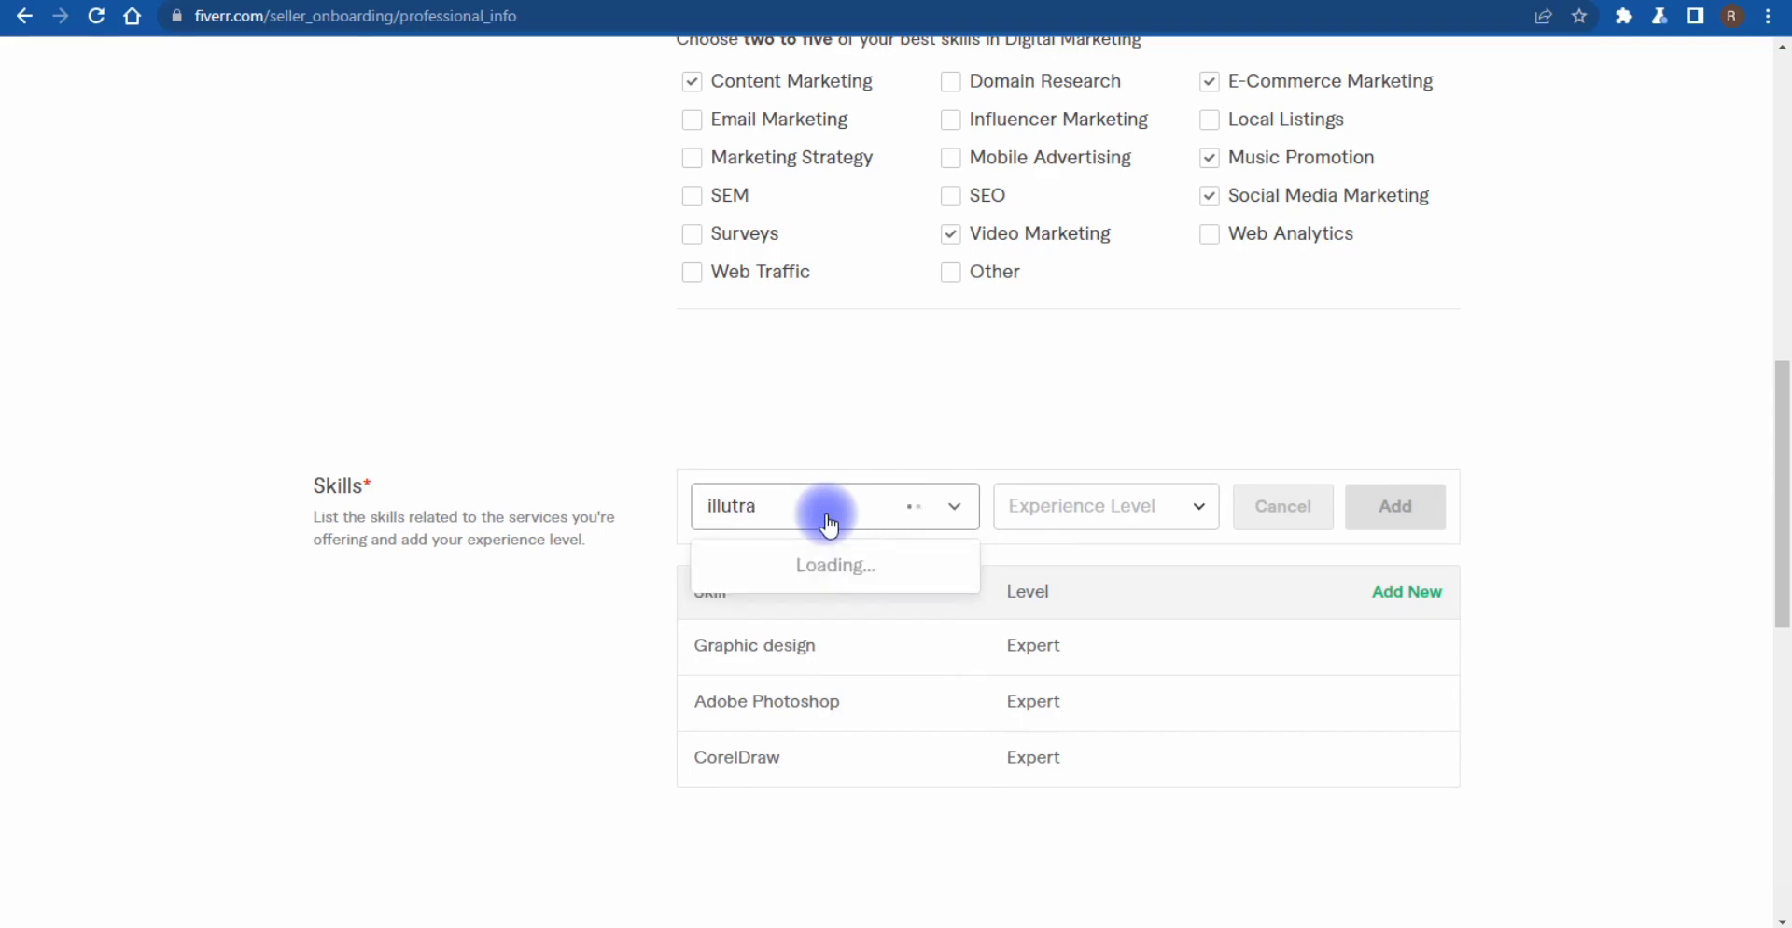
key(BackSpace)
key(BackSpace)
key(BackSpace)
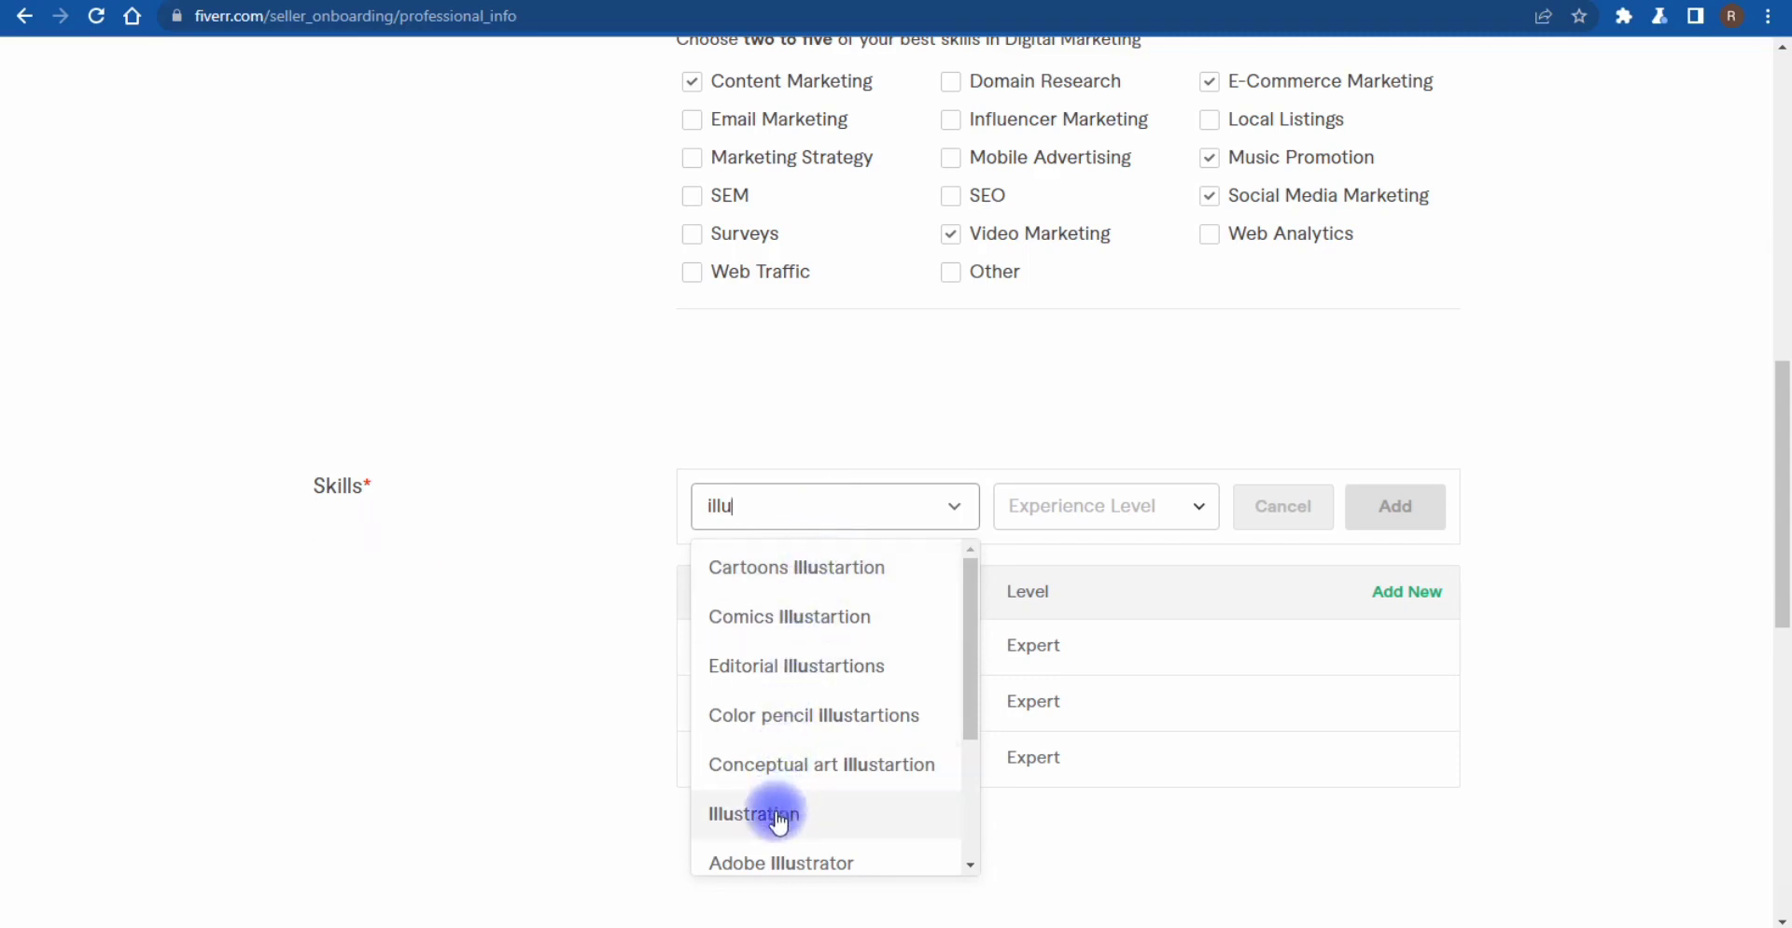
click(771, 854)
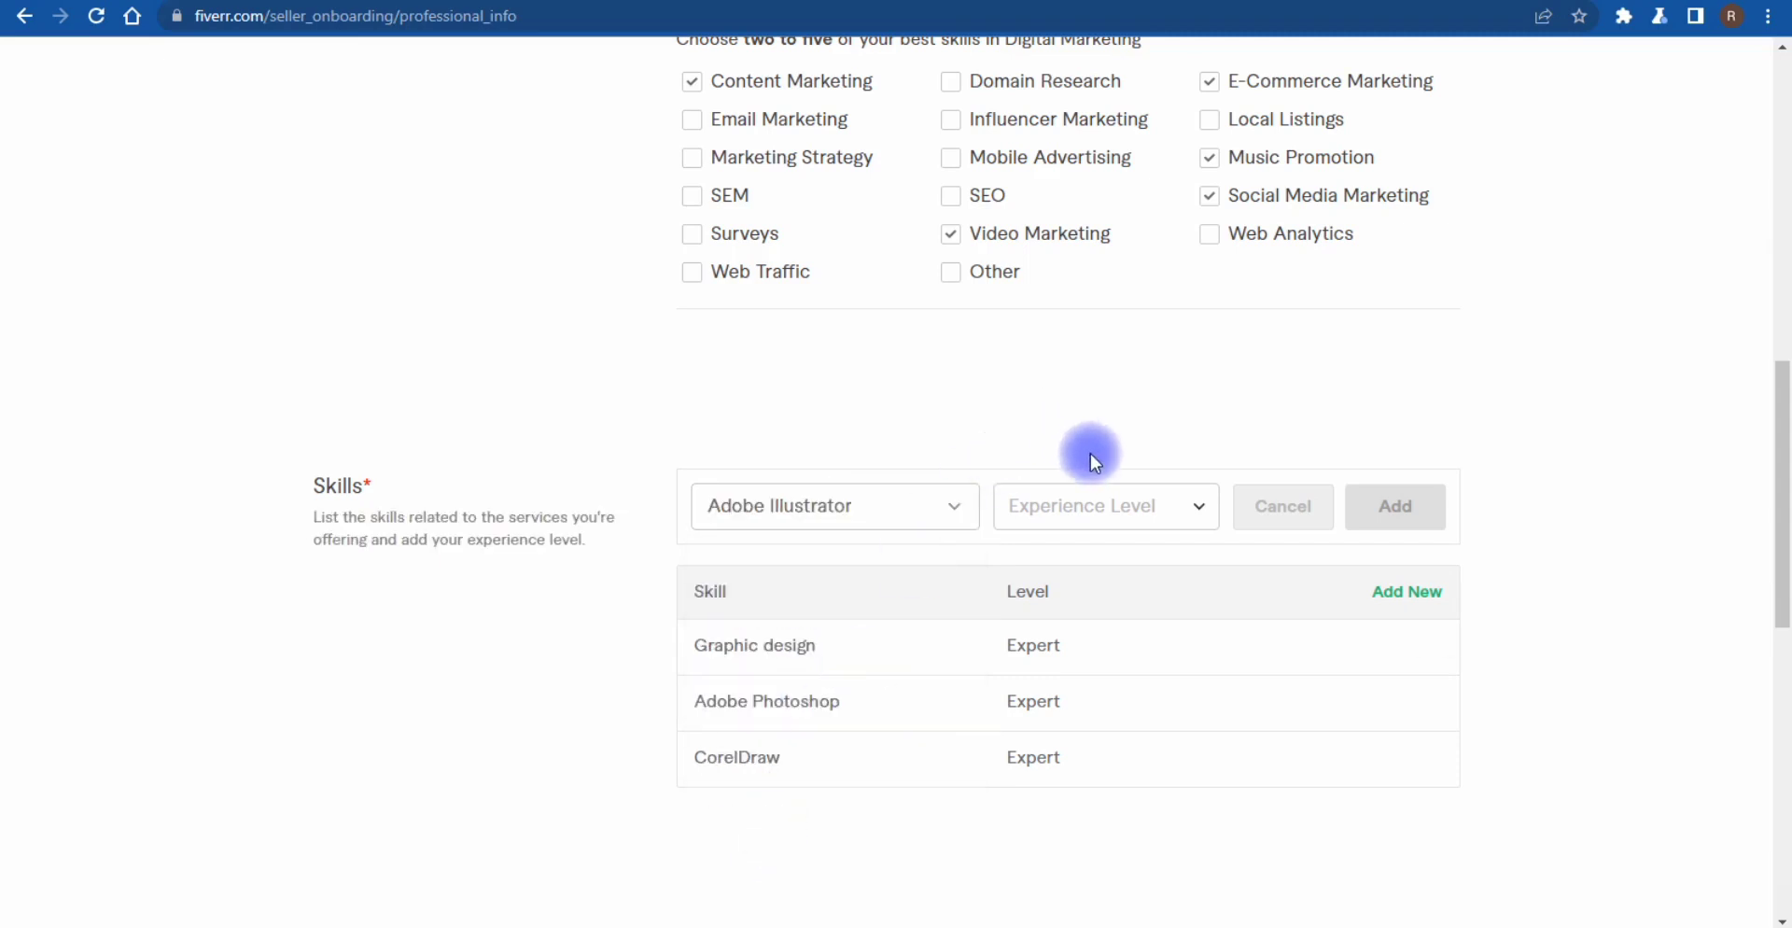
- Set the Adobe Illustrator experience level to Expert and add the skill to the list
click(1115, 494)
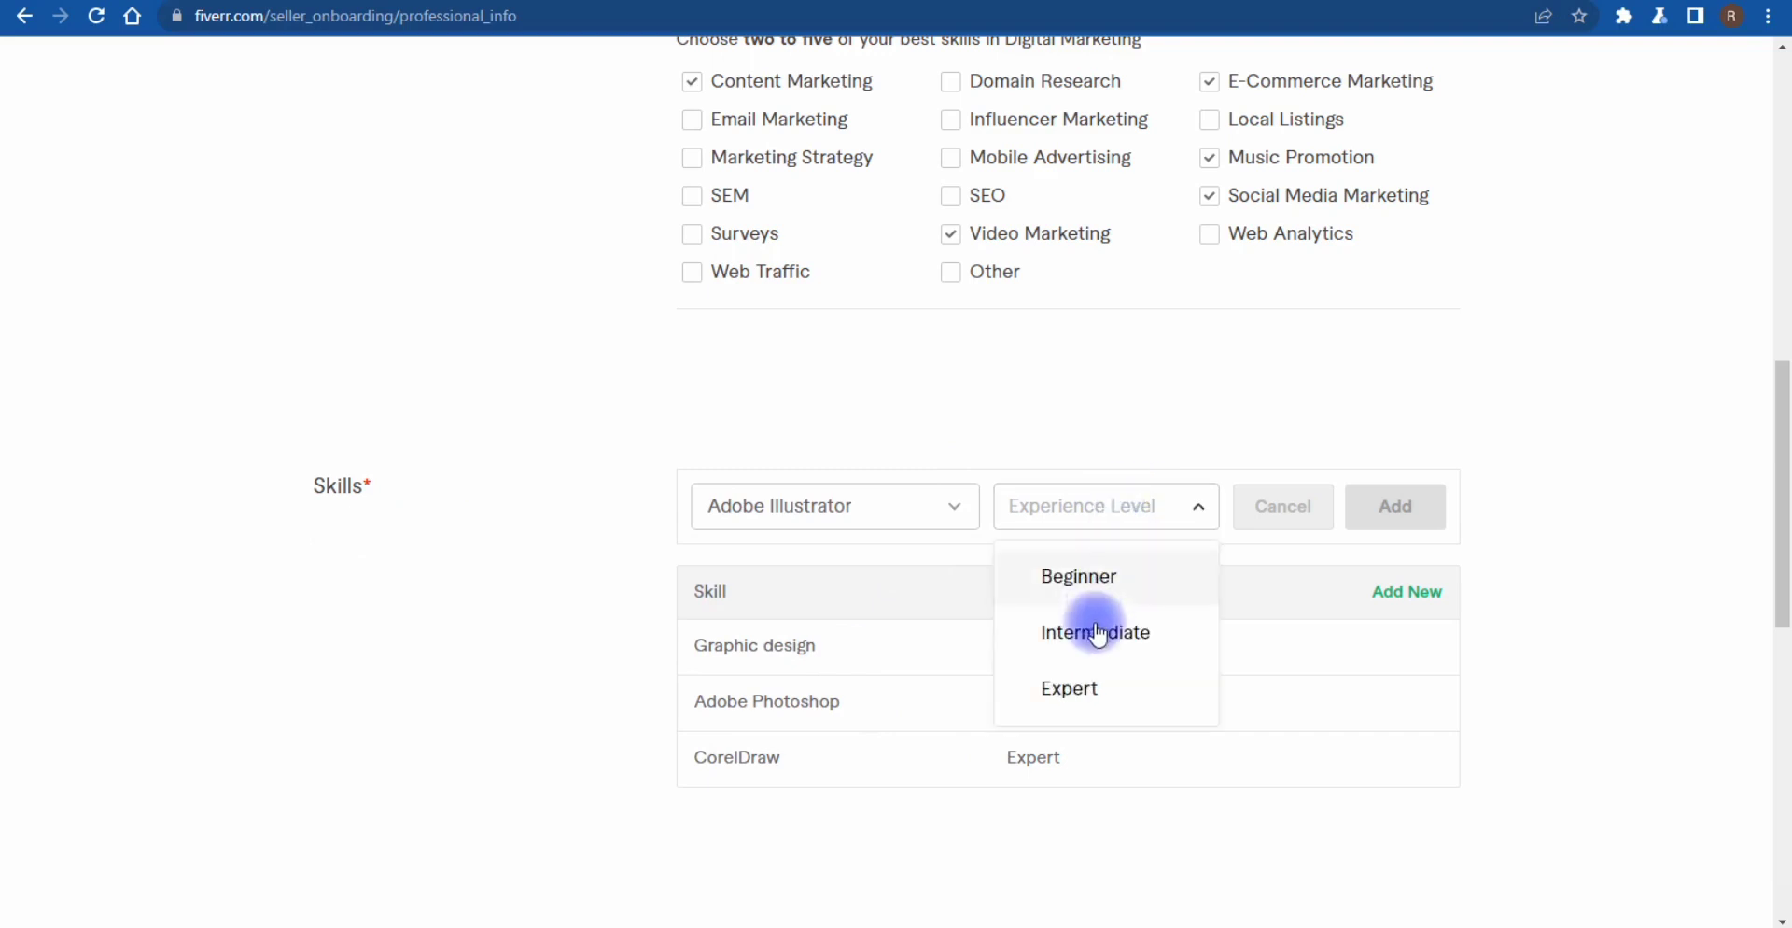
click(1082, 687)
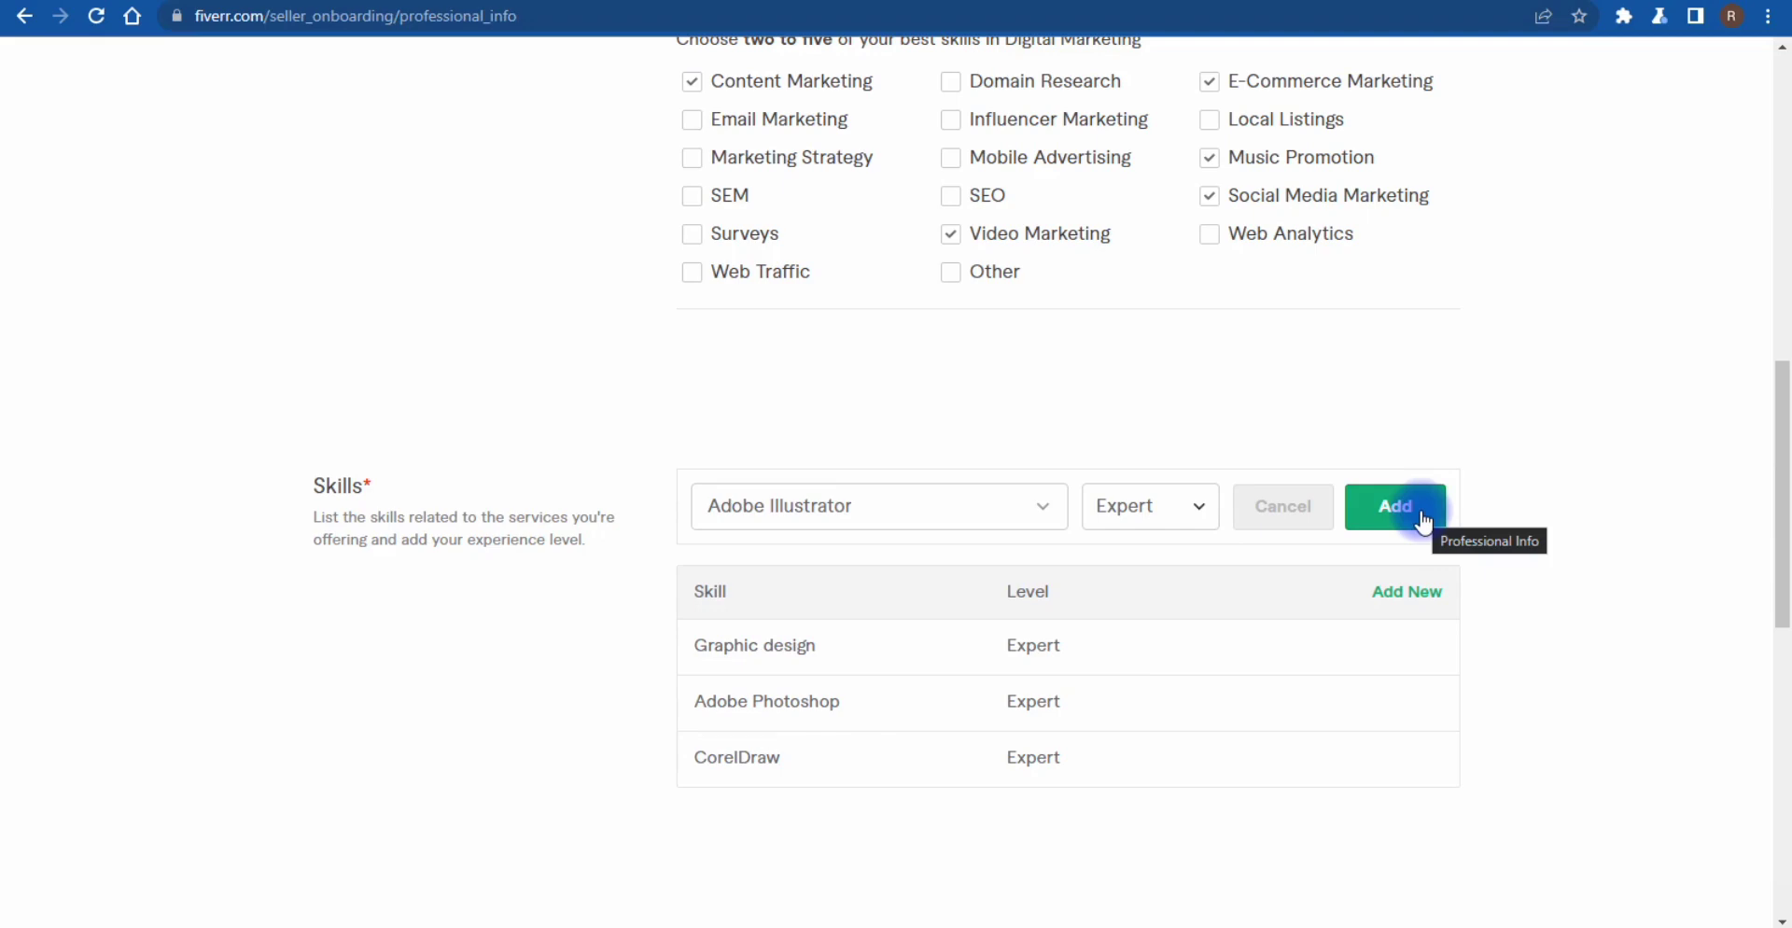
click(1395, 507)
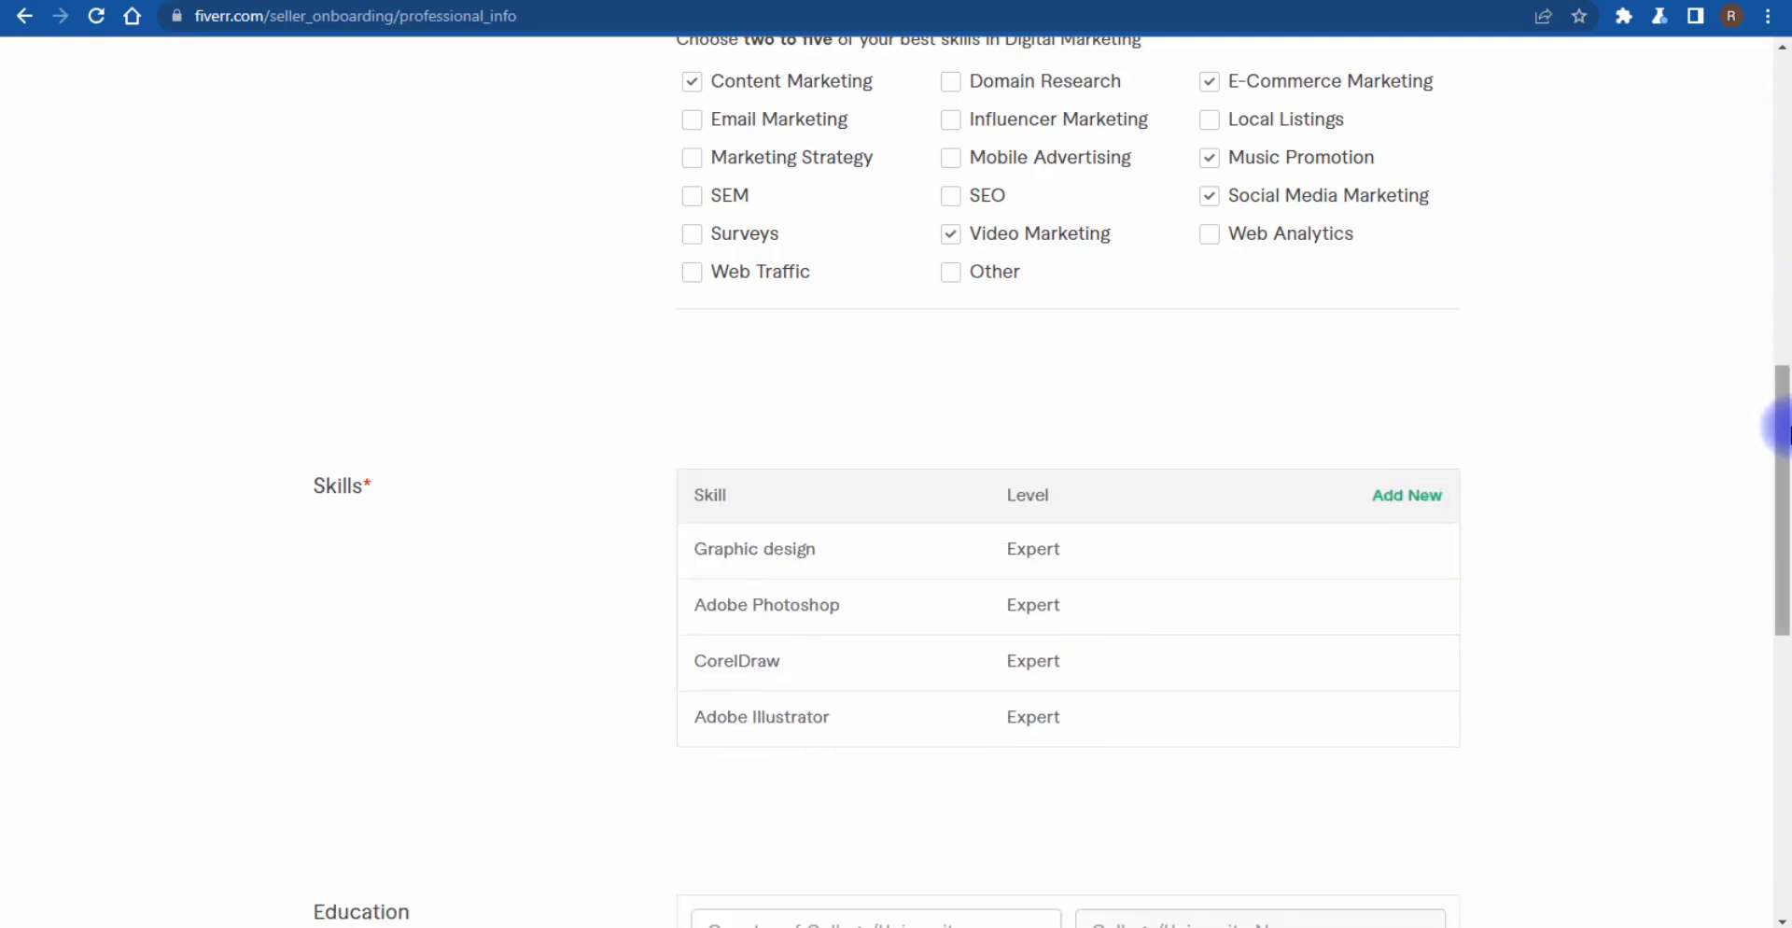
- Leave Education, Certification and Personal Website blank and continue from Professional Info to Linked Accounts
drag(1787, 429, 1787, 535)
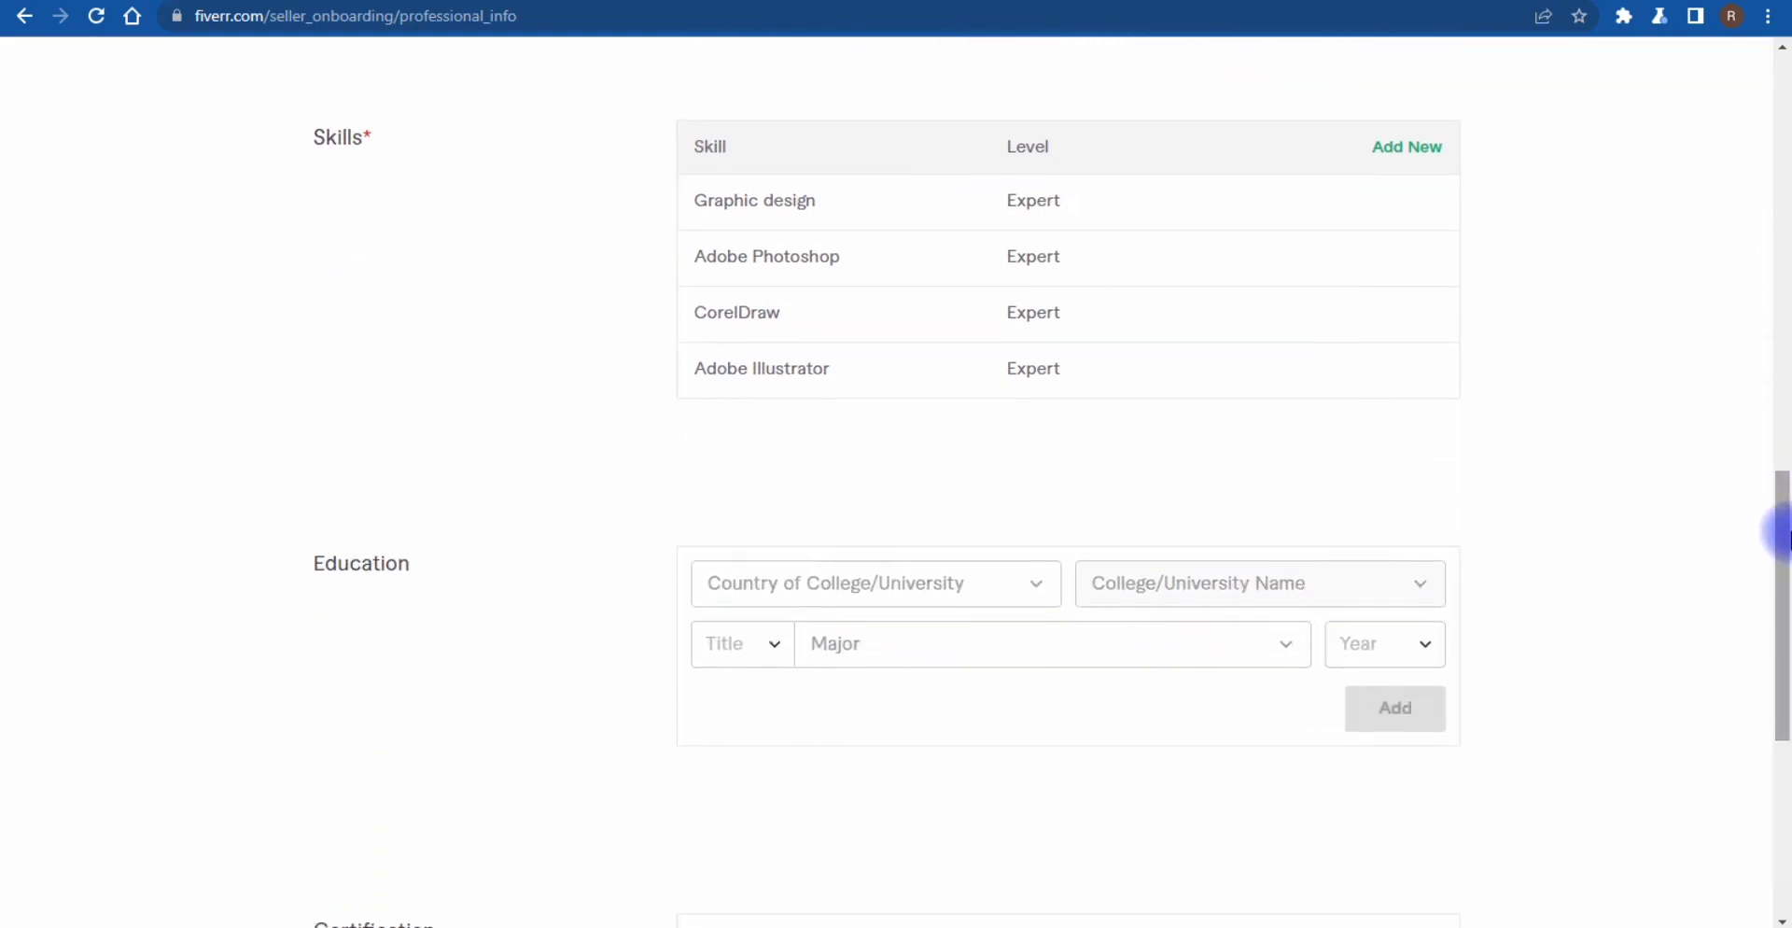
mouse_move(424, 317)
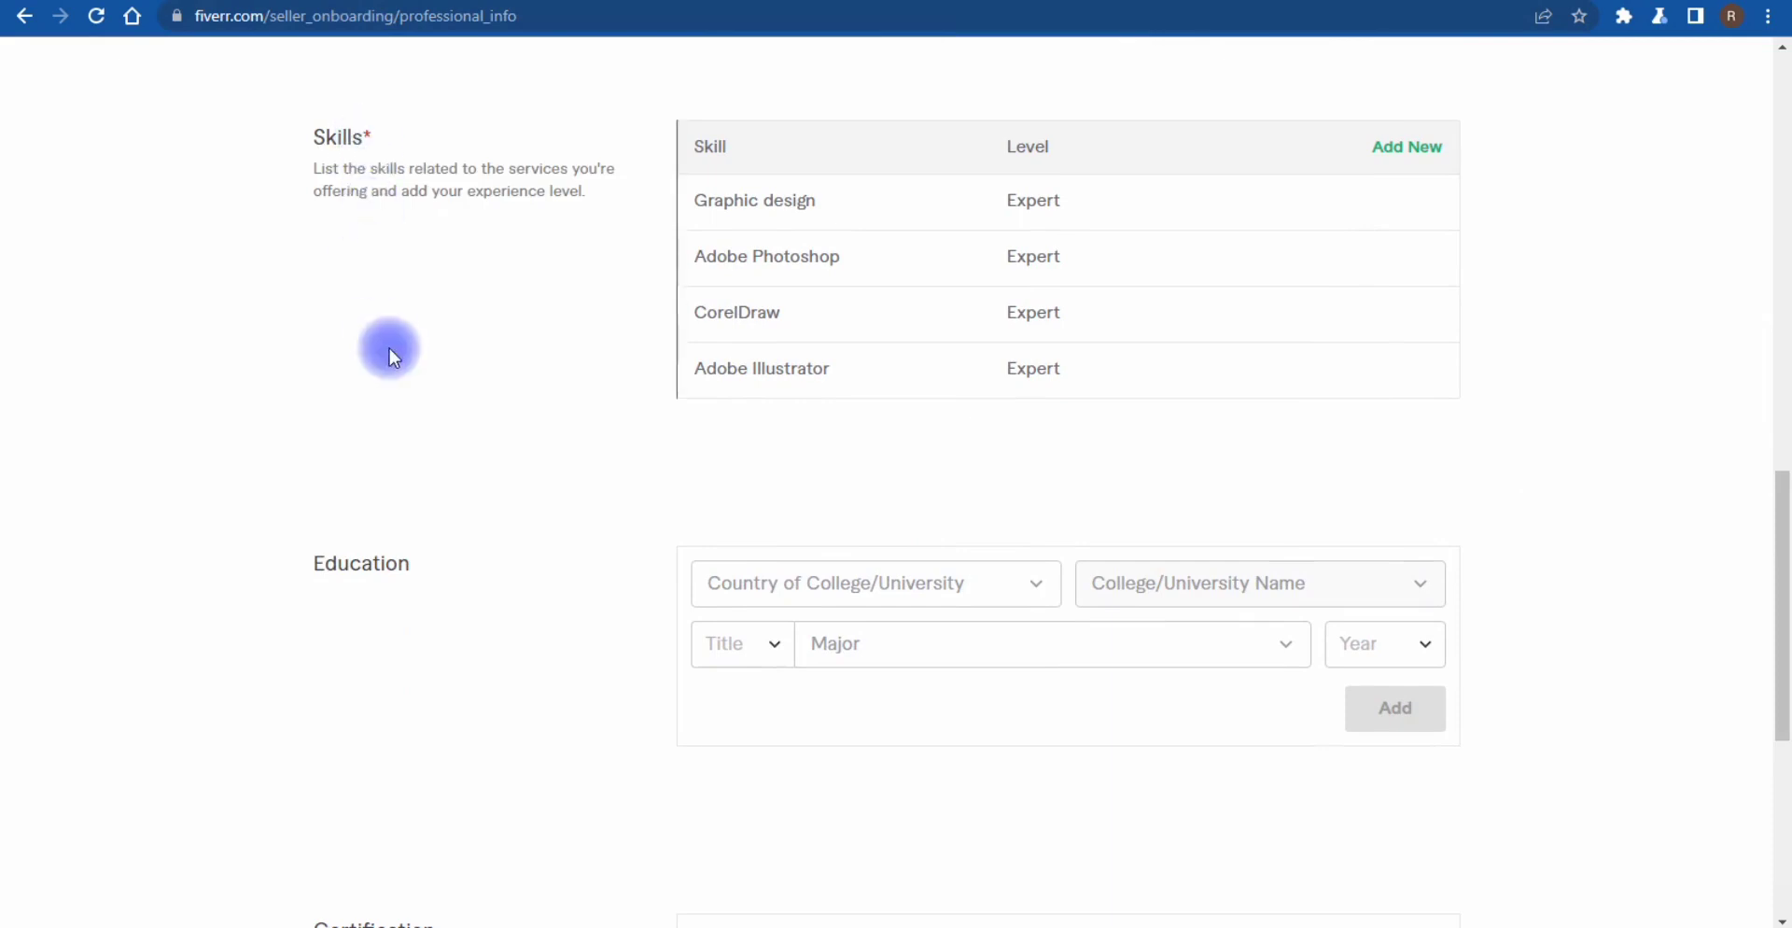
mouse_move(395, 524)
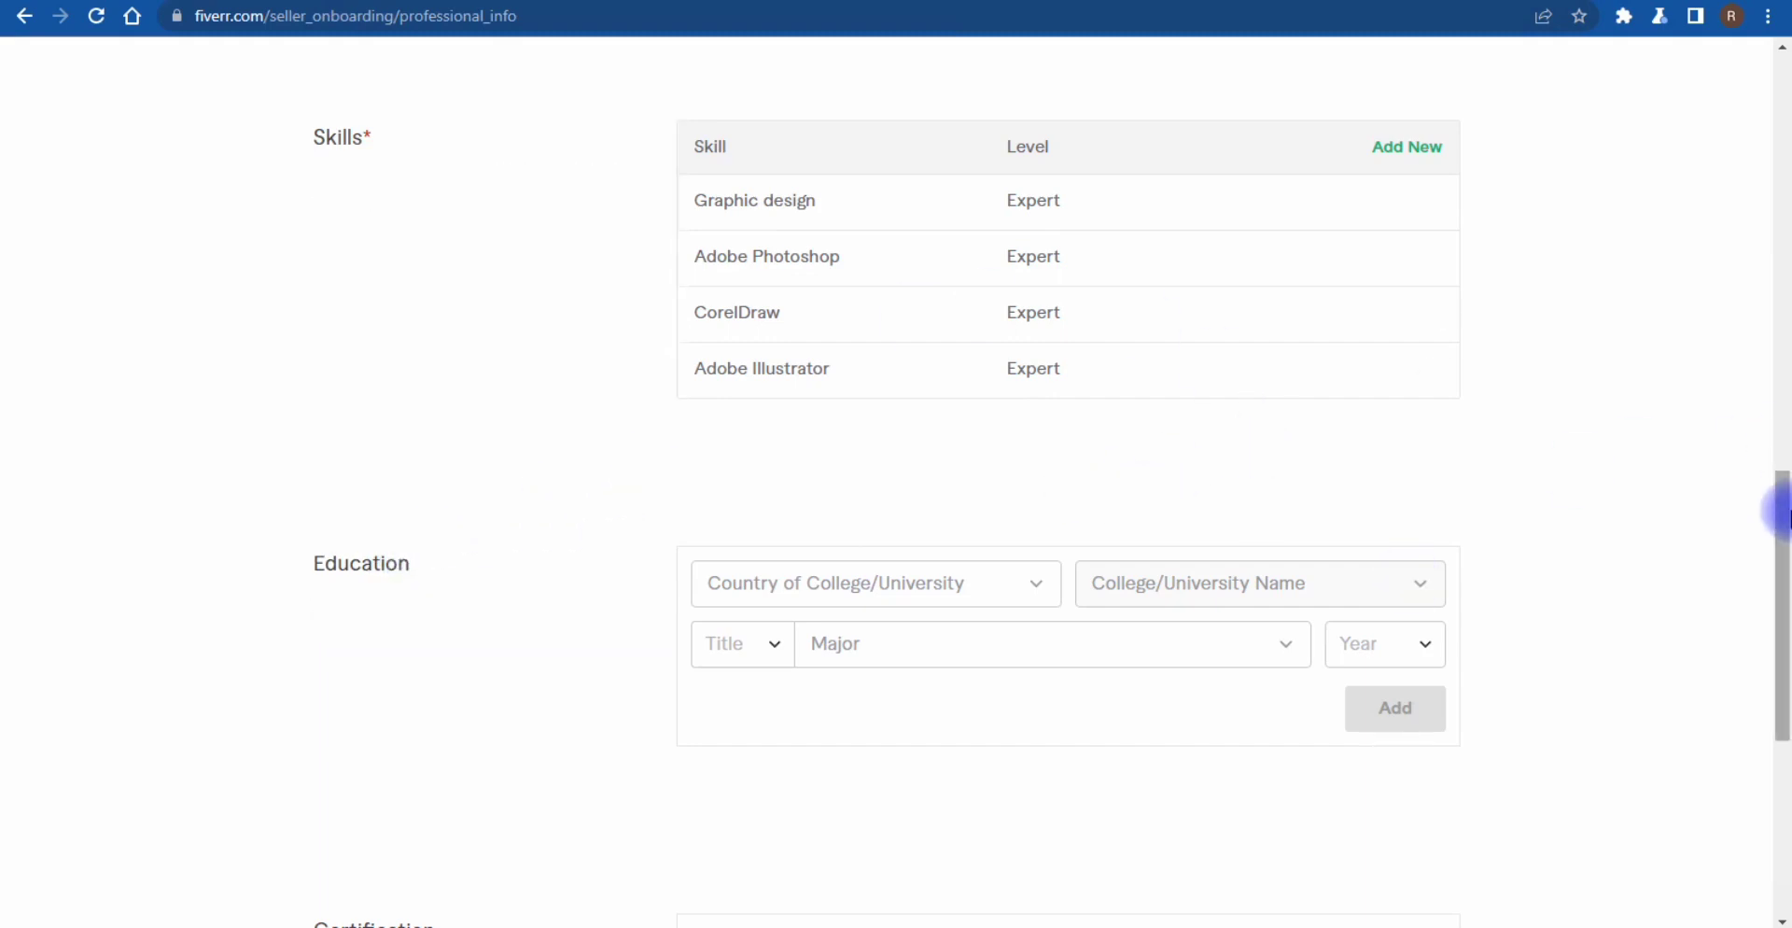
drag(1786, 551, 1784, 754)
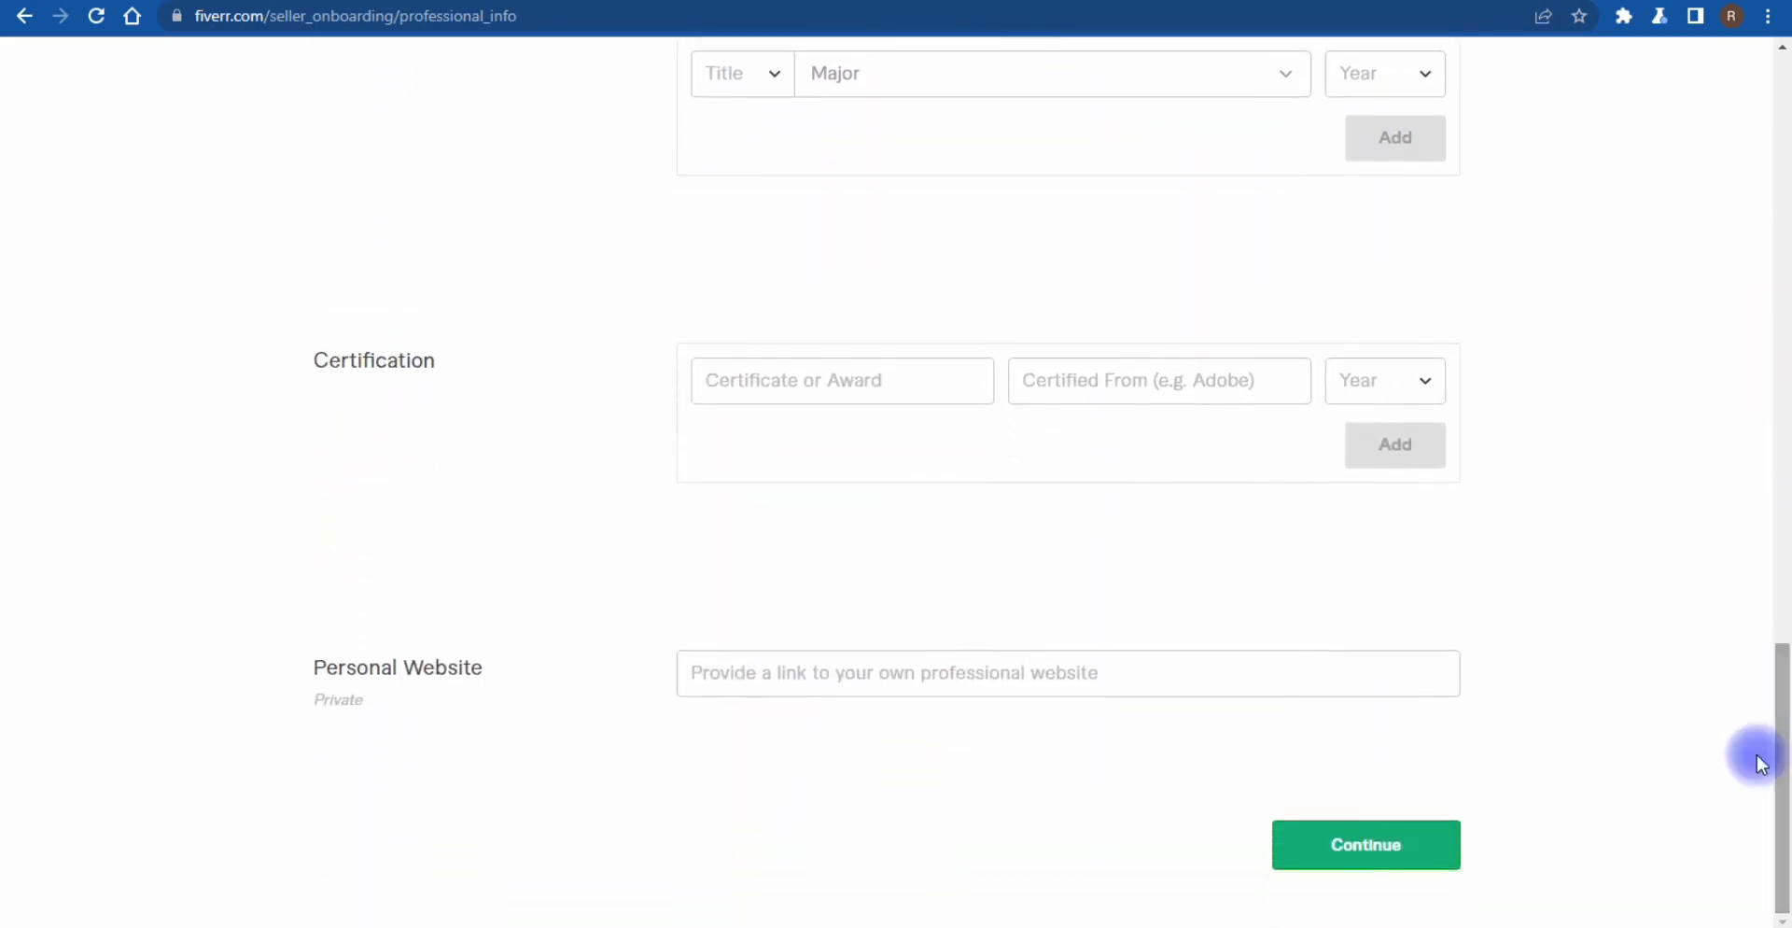
click(1397, 857)
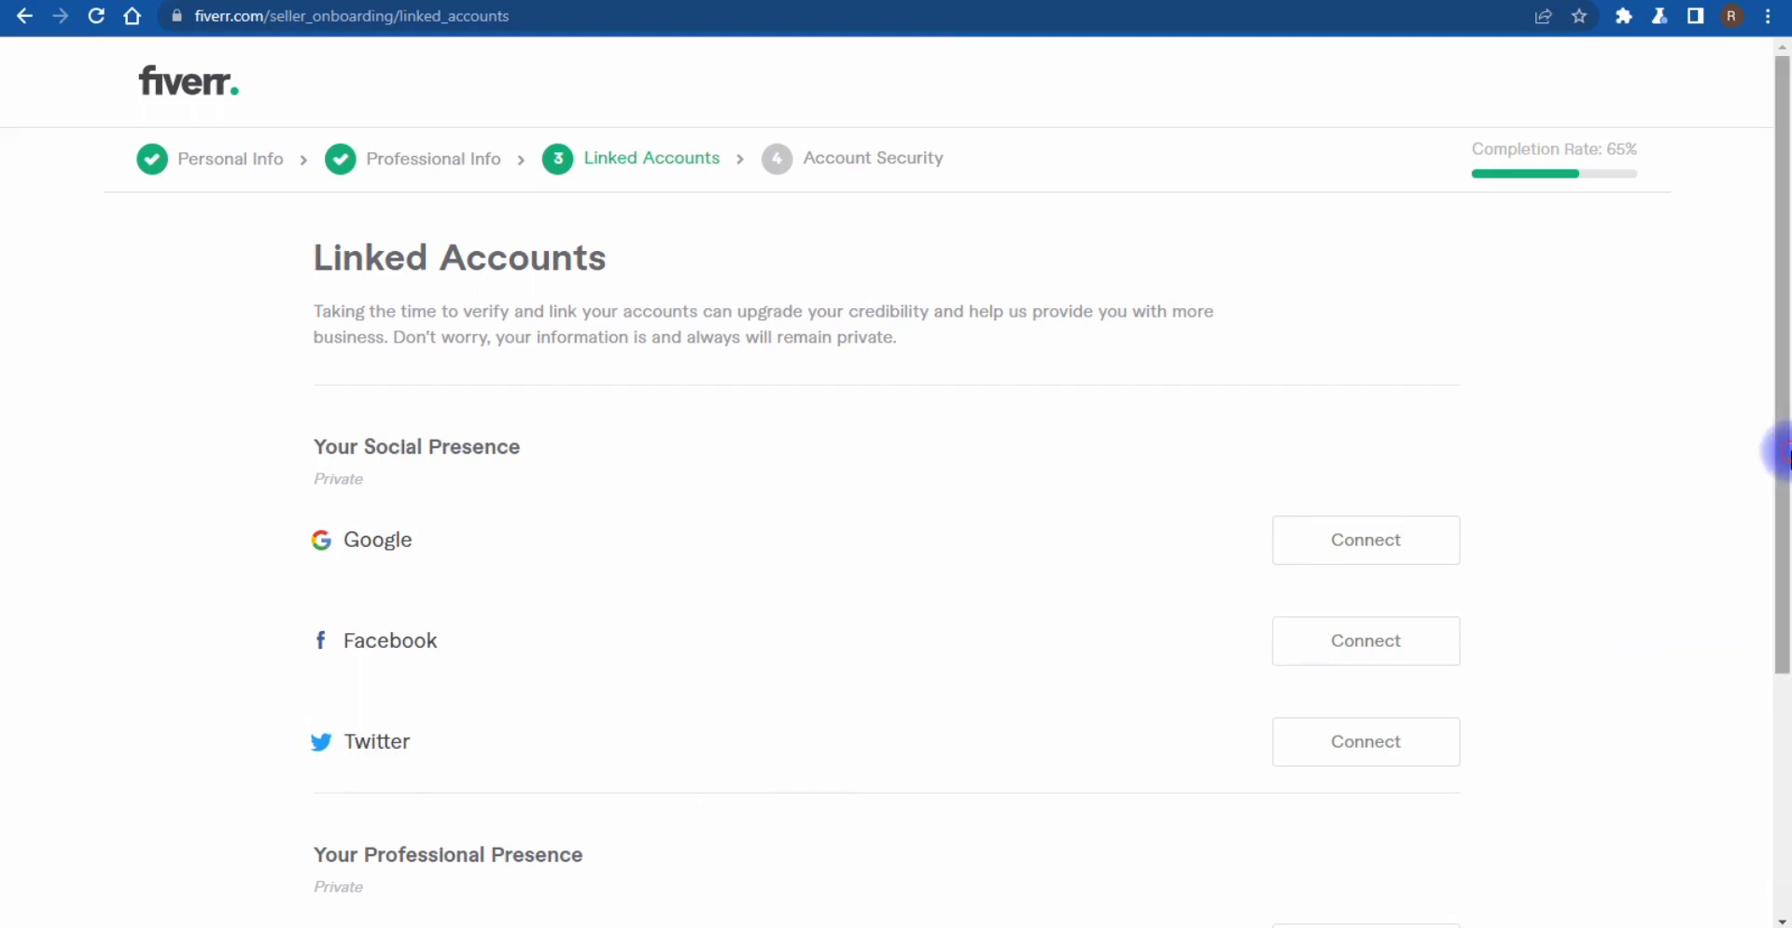
- Continue from Linked Accounts to Account Security without connecting any social or professional account
scroll(1780, 588, down, 3)
drag(1782, 654, 1774, 708)
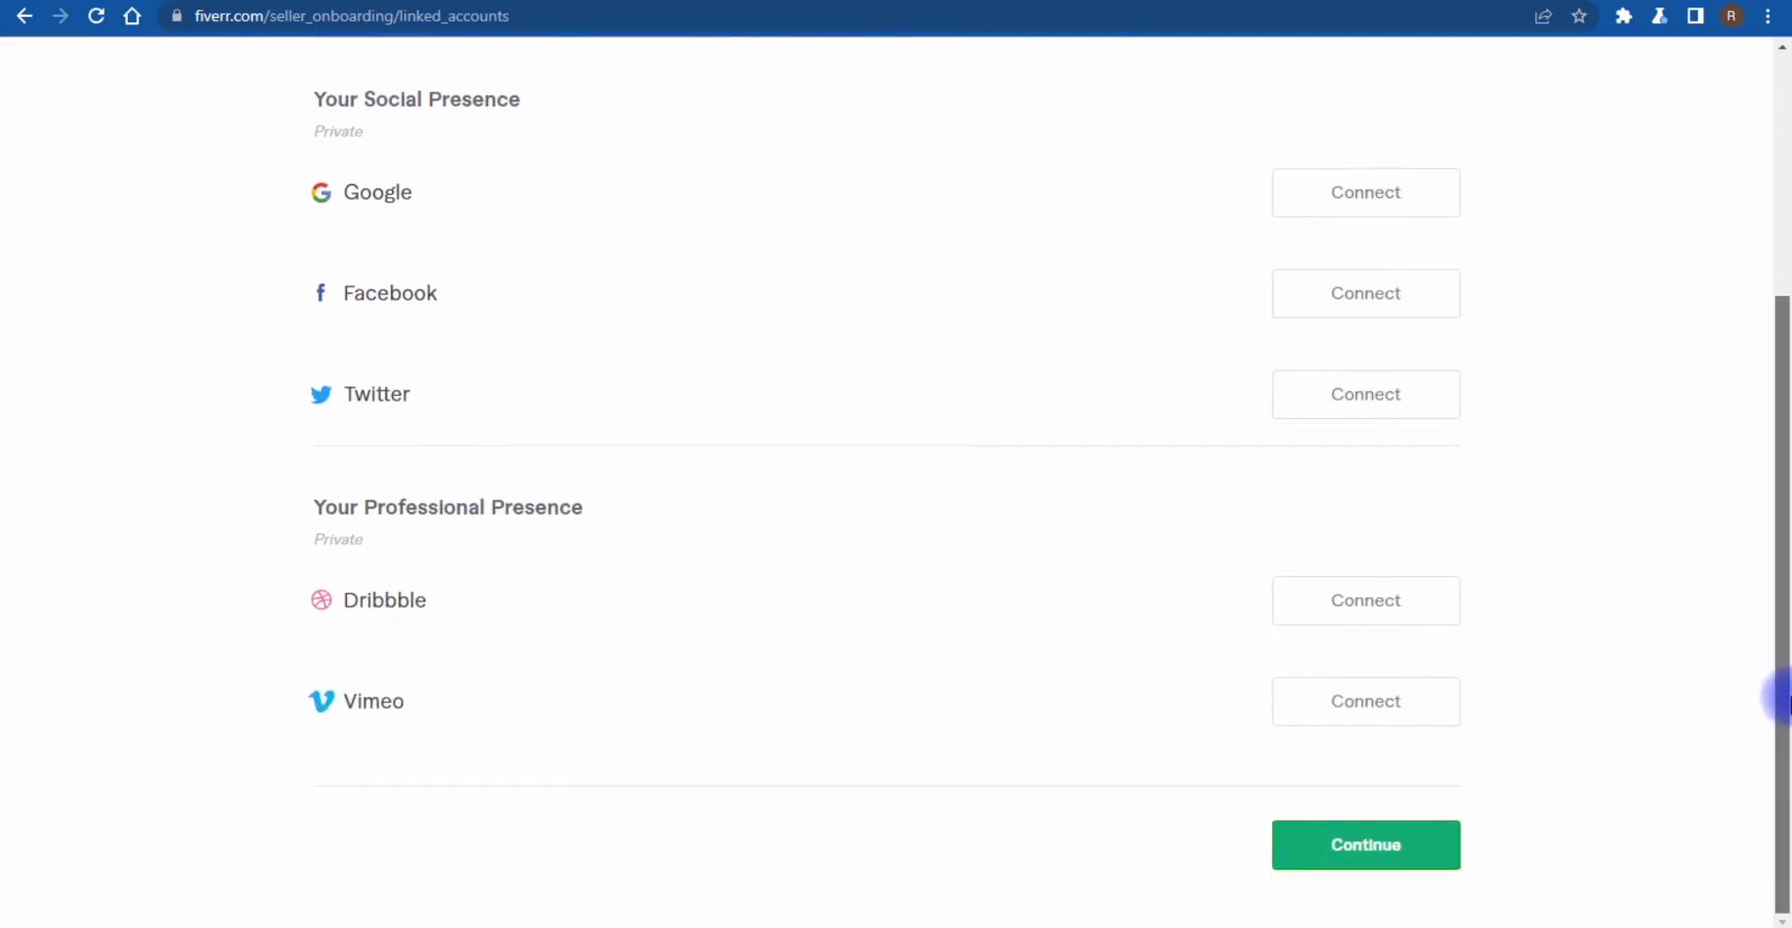
click(1391, 845)
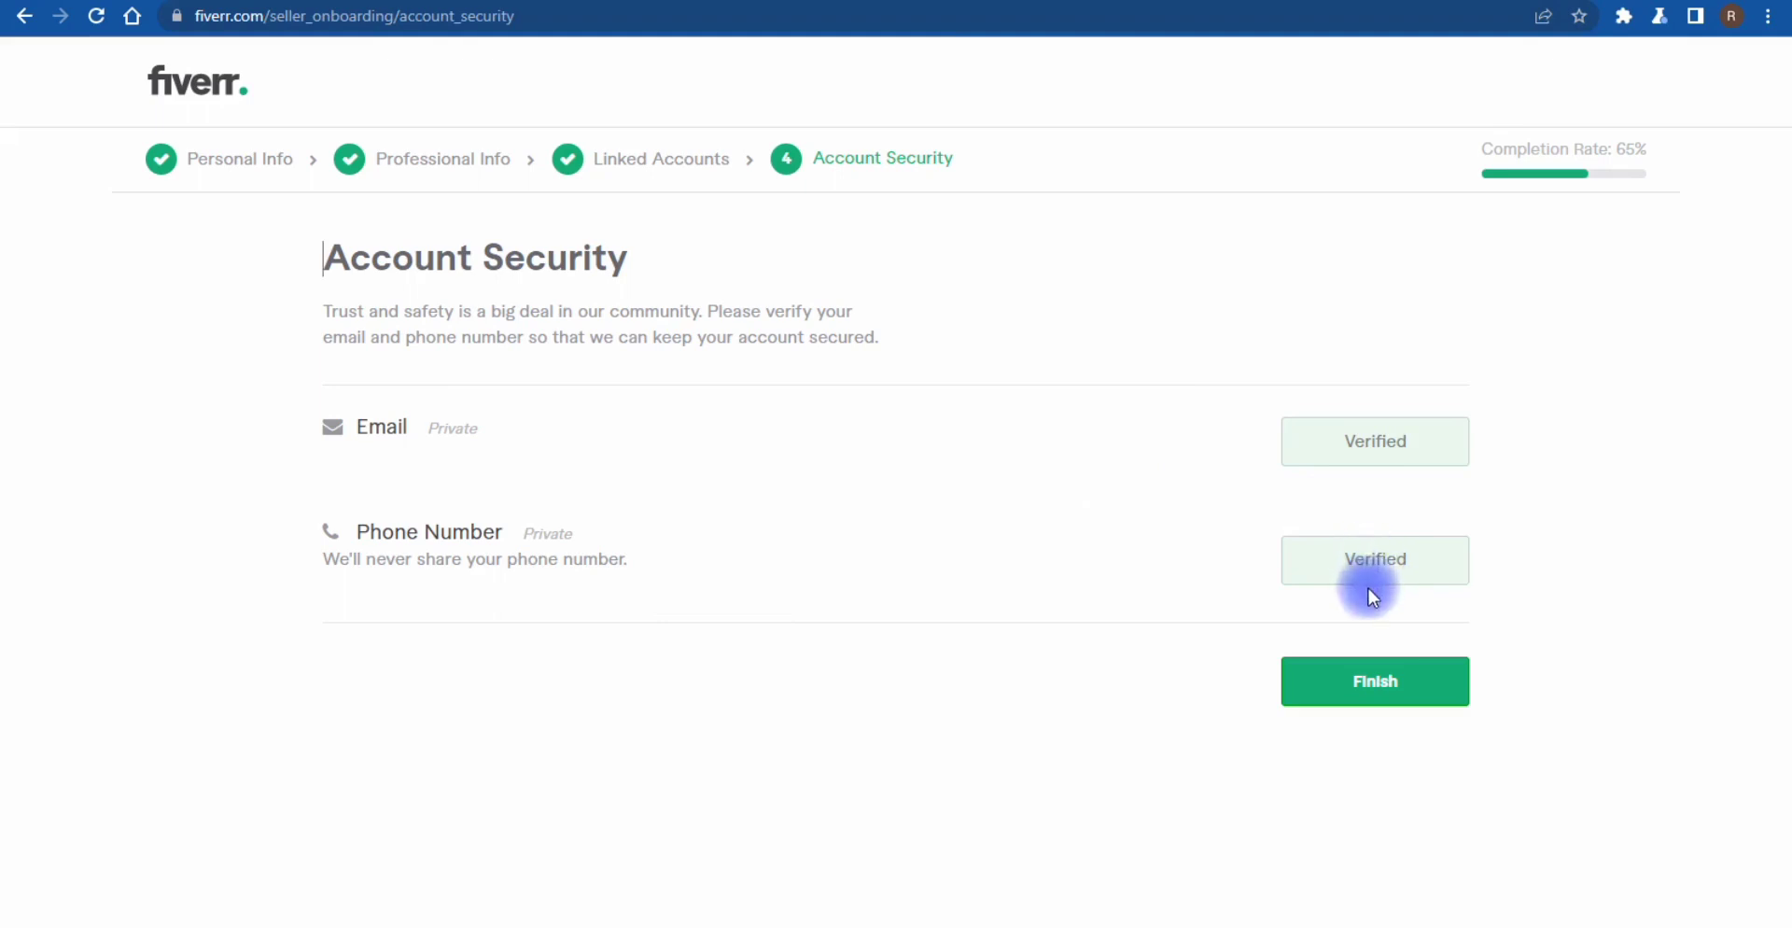
- Finish the seller onboarding from Account Security and proceed to the gig title on the new gig's Overview form
click(1363, 683)
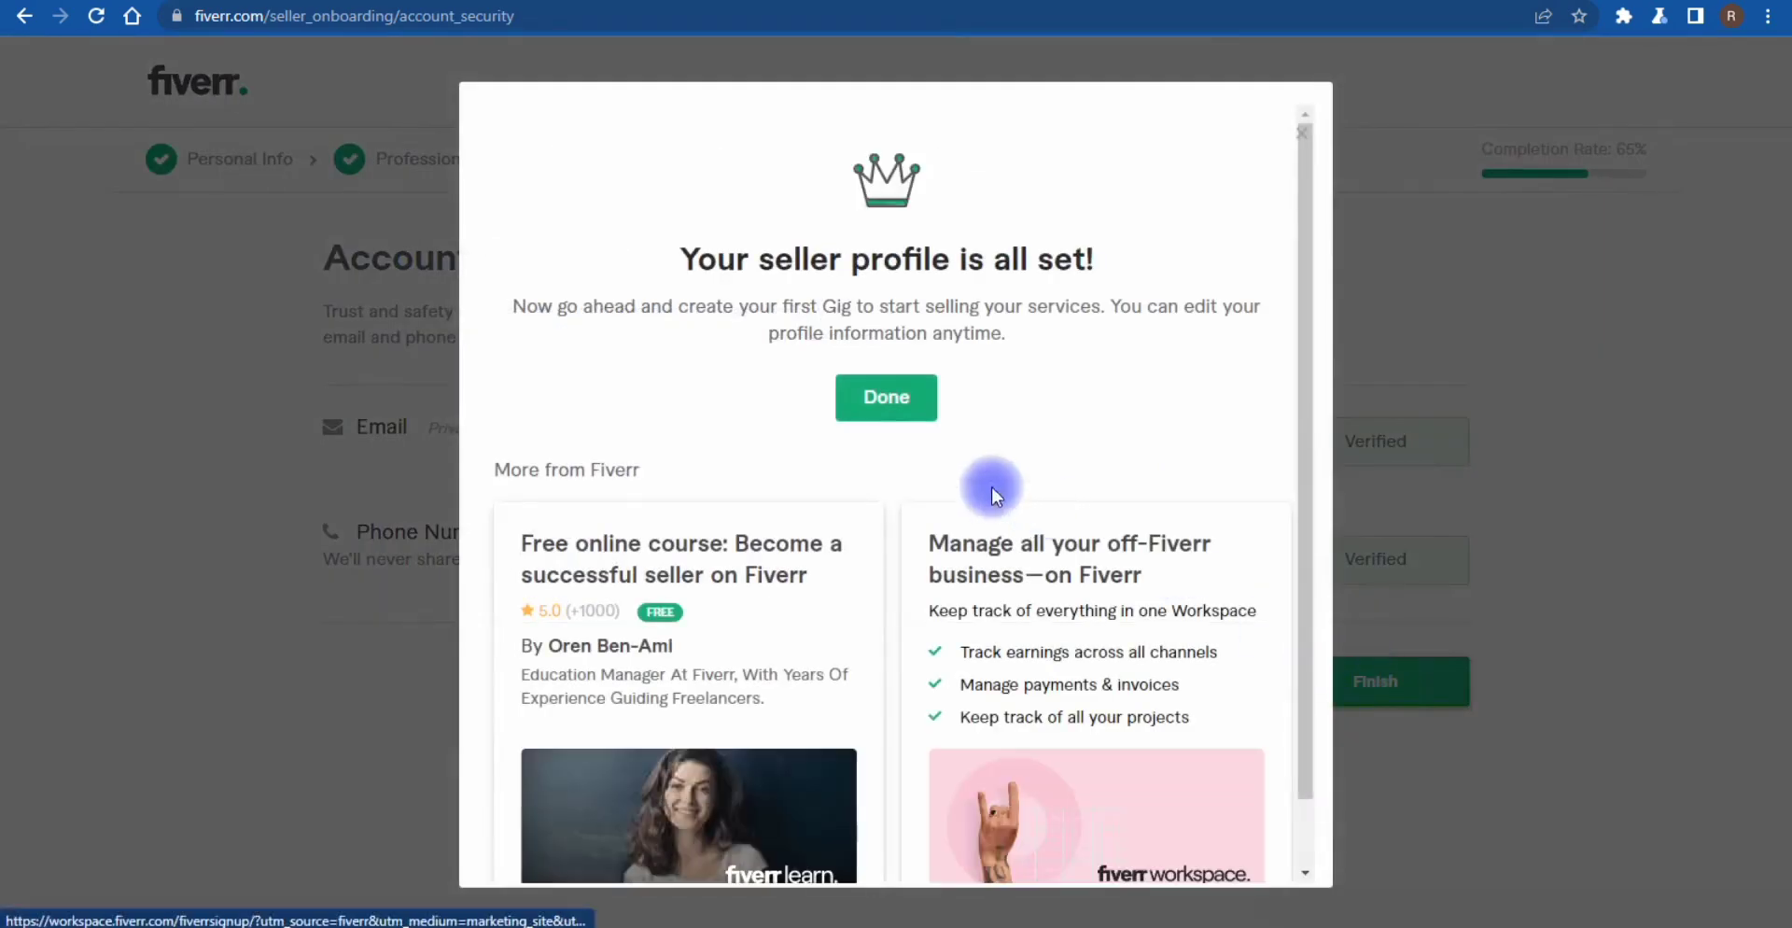
click(910, 407)
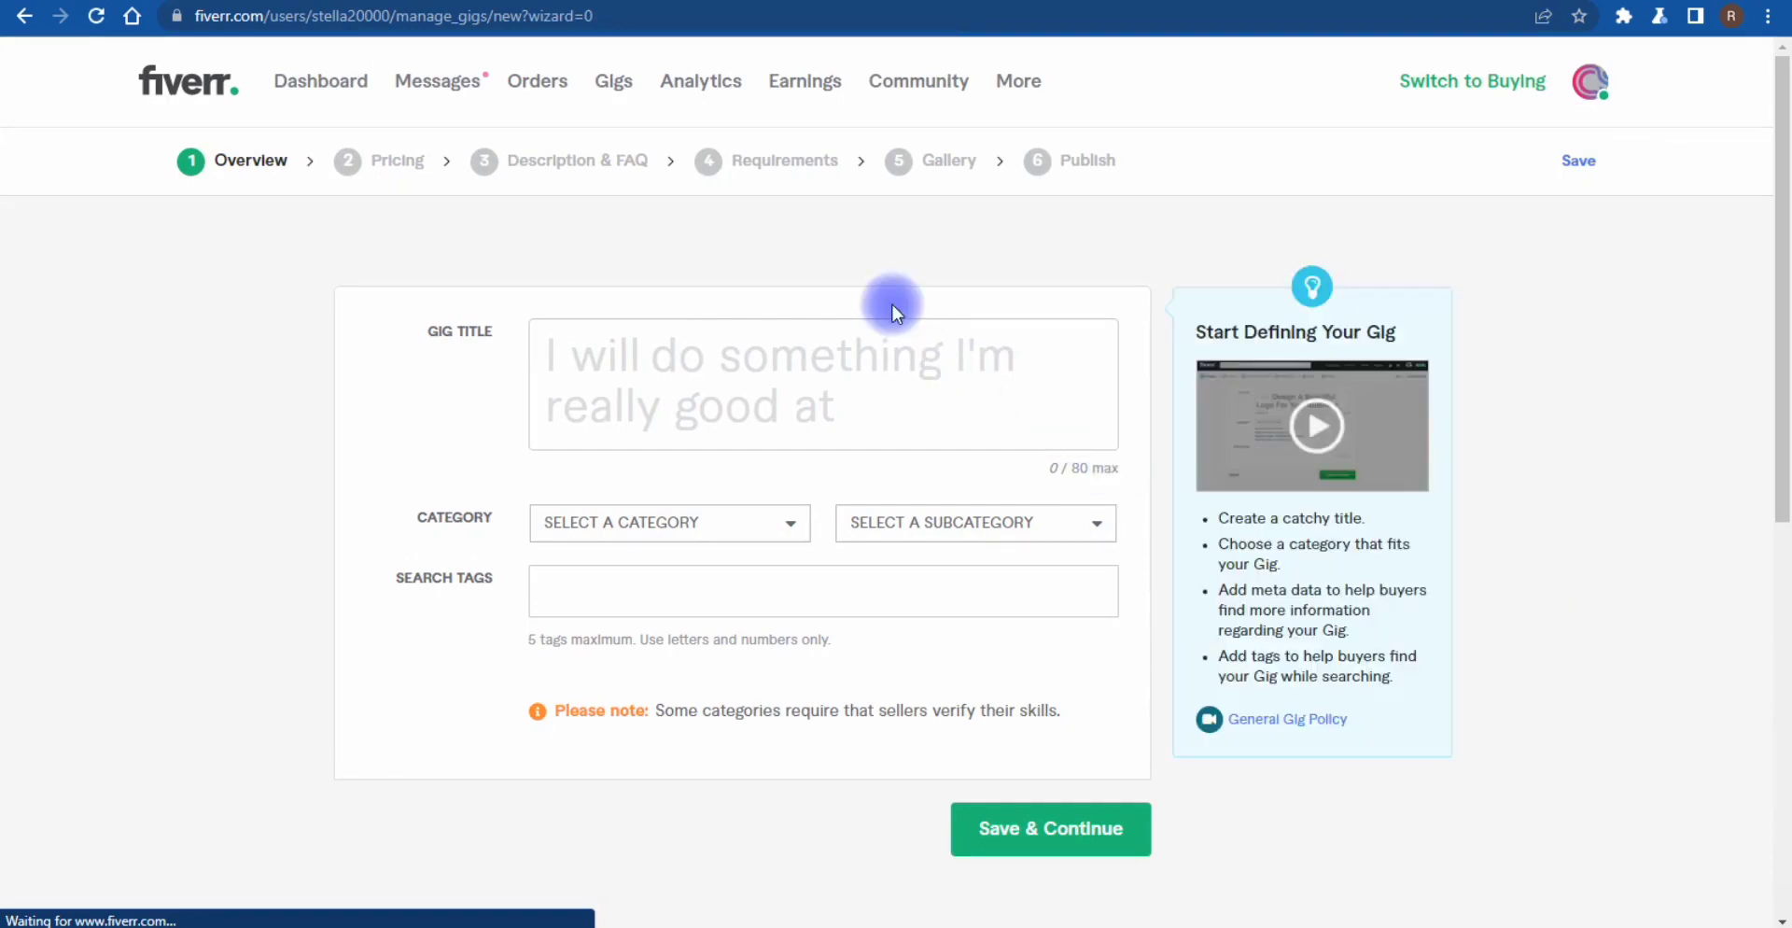
click(866, 366)
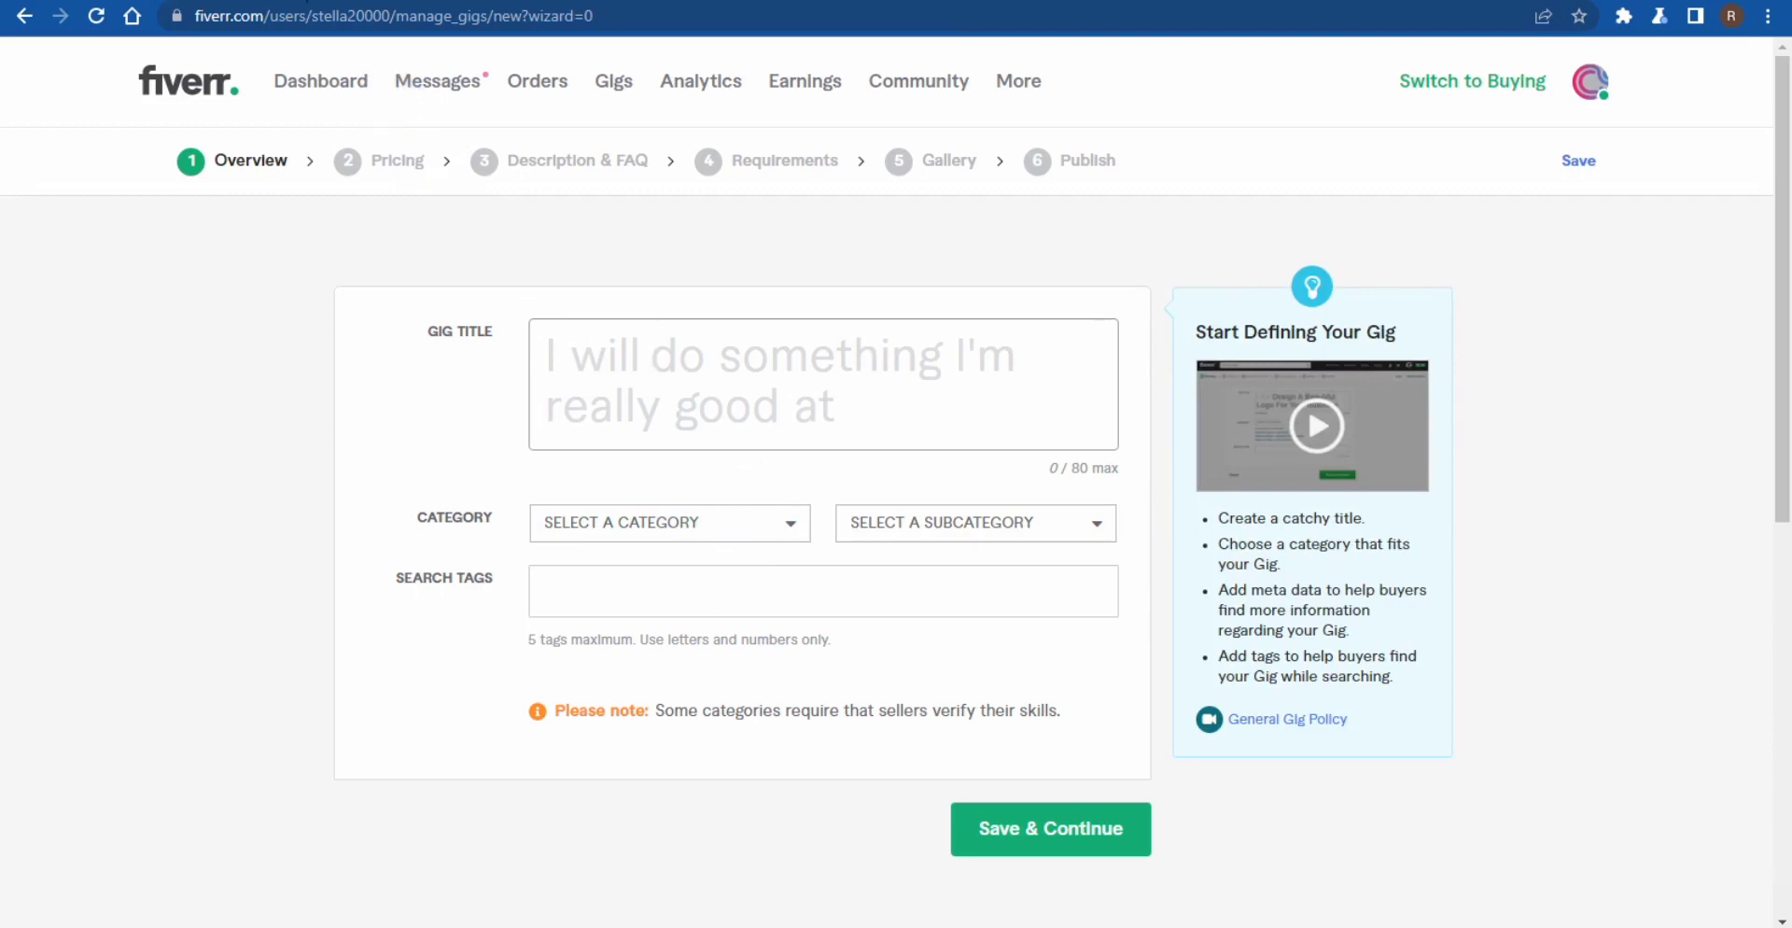
- Open the Fiverr homepage in a new tab and view the "I will do any graphic design work" gig offering 24-hour express delivery
click(307, 4)
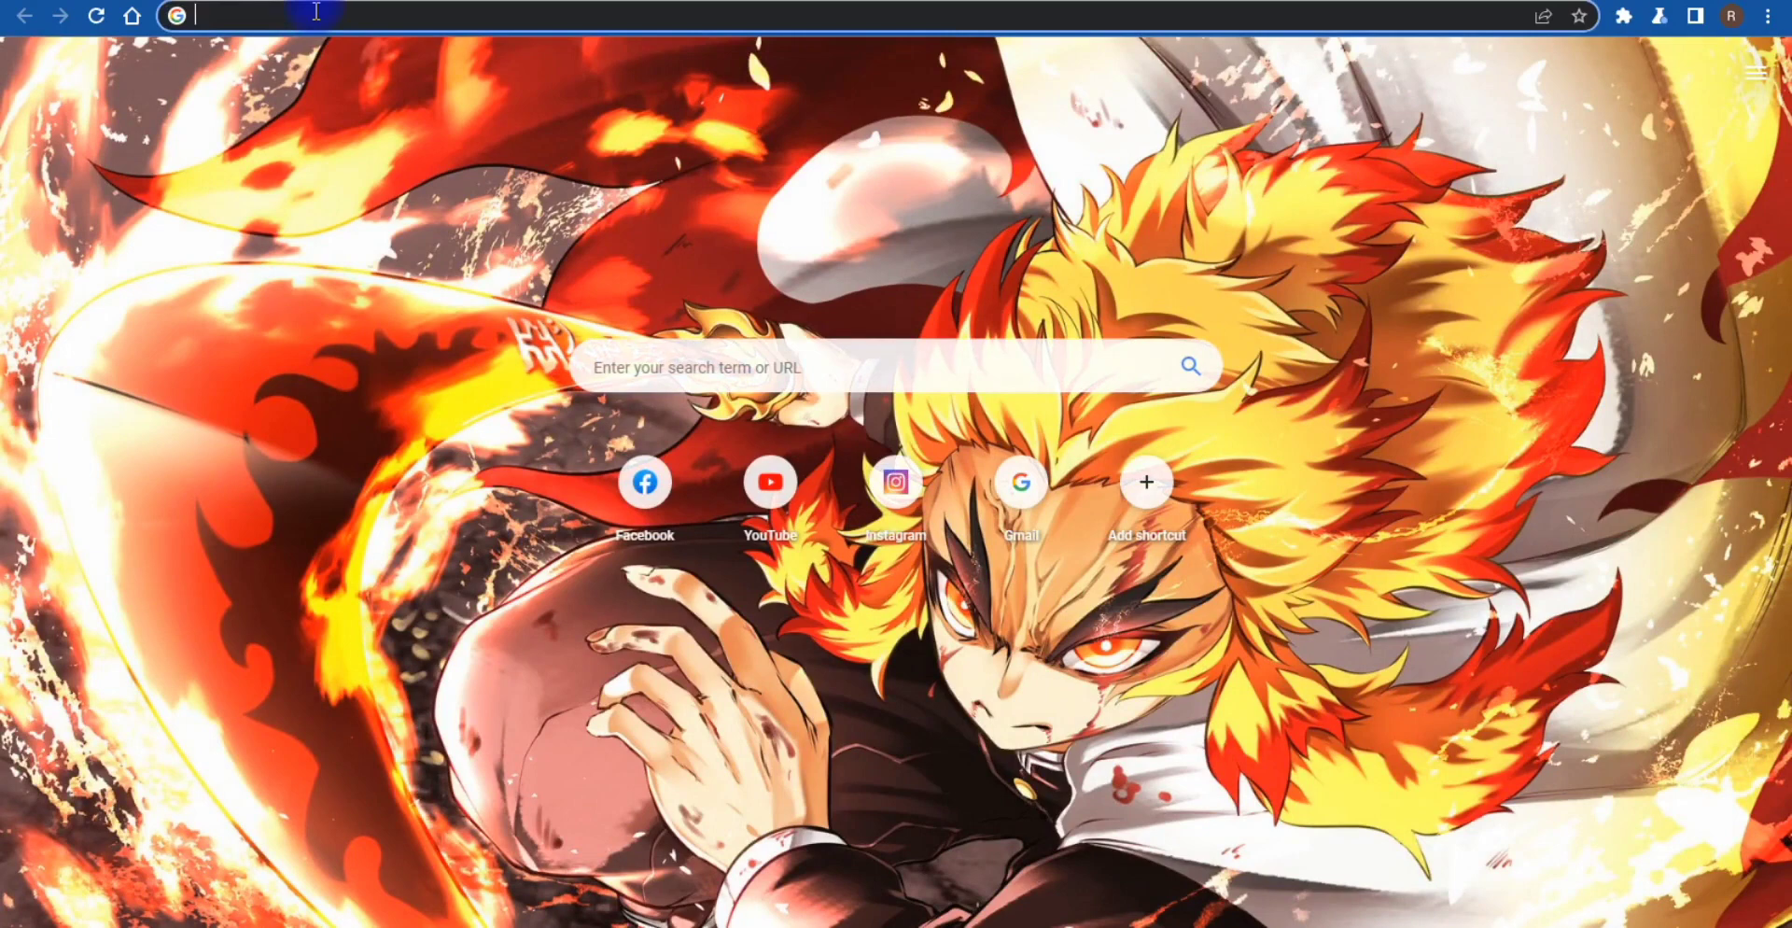
text(fiv)
key(Return)
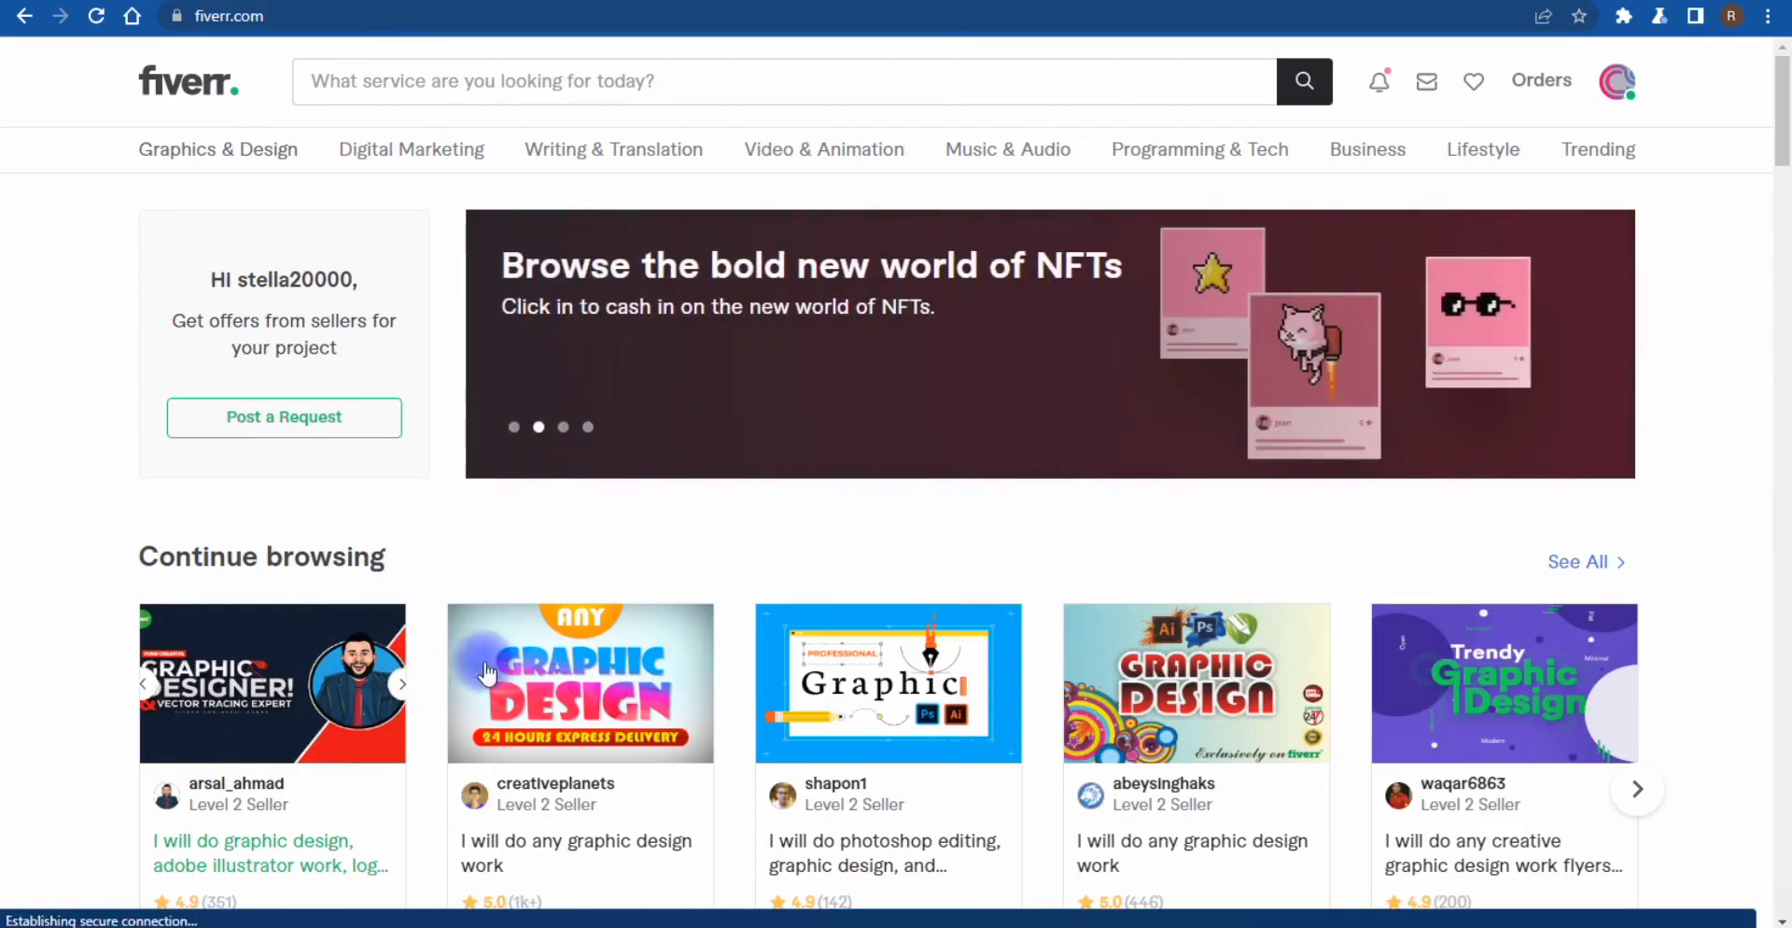
click(613, 680)
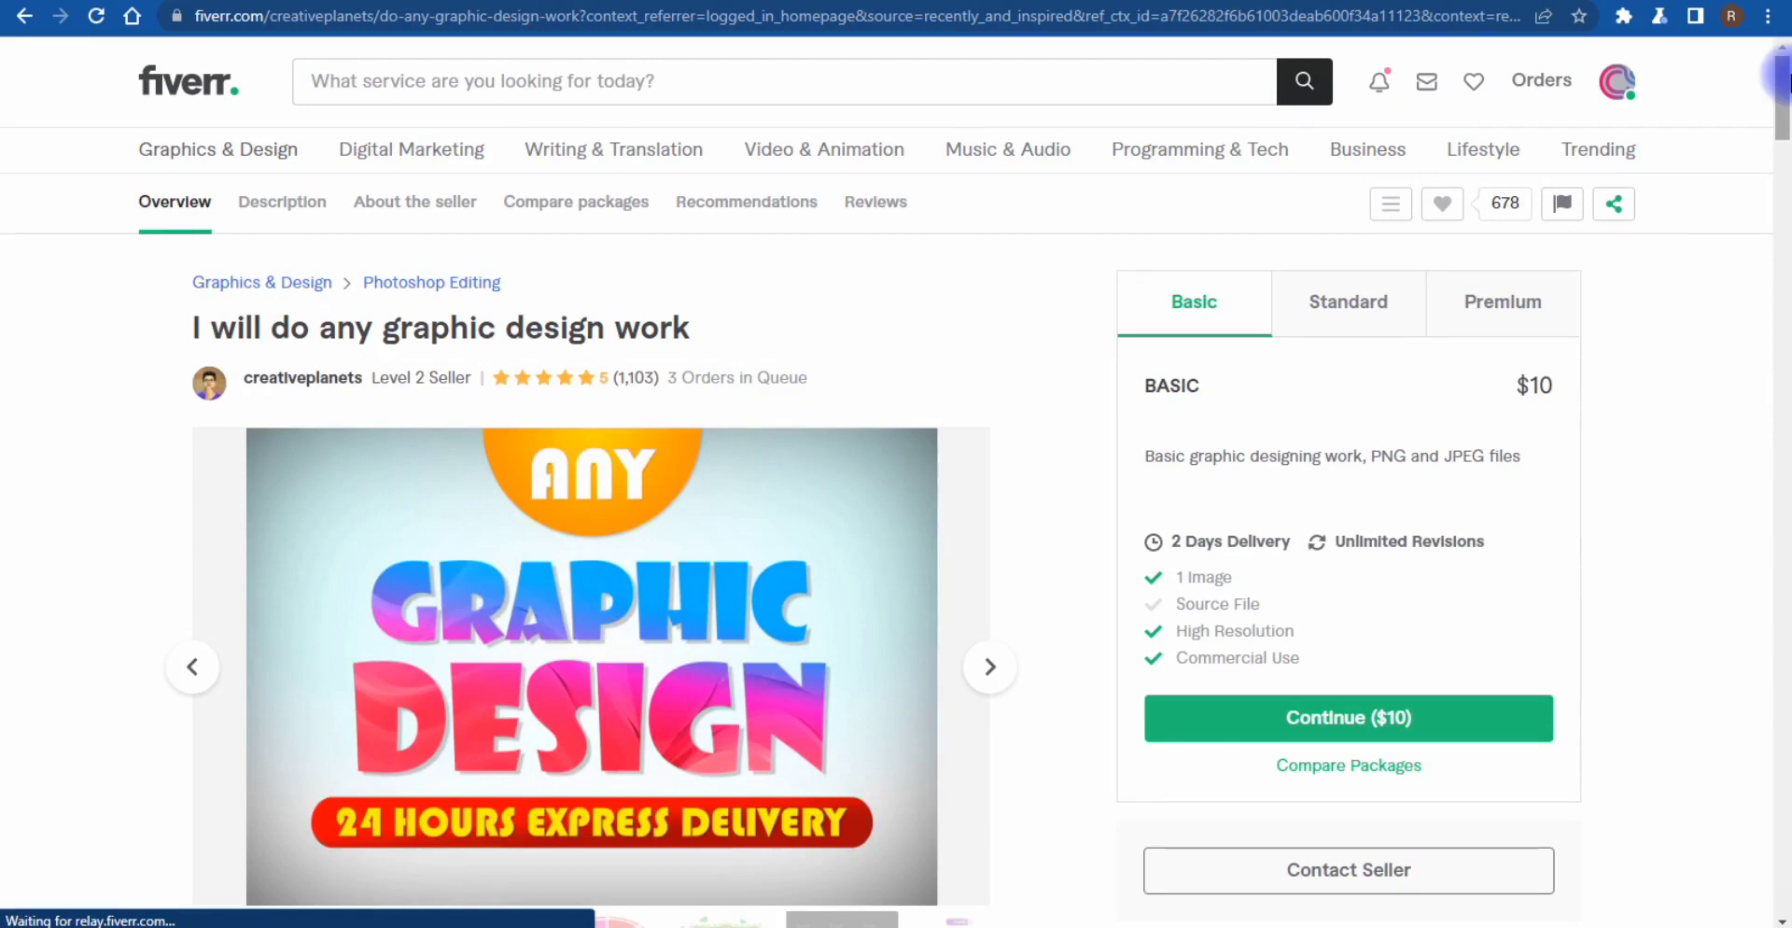
- Review the gig's Standard, Premium and Basic packages, comparing their prices, delivery times and included items
drag(1785, 81, 1785, 88)
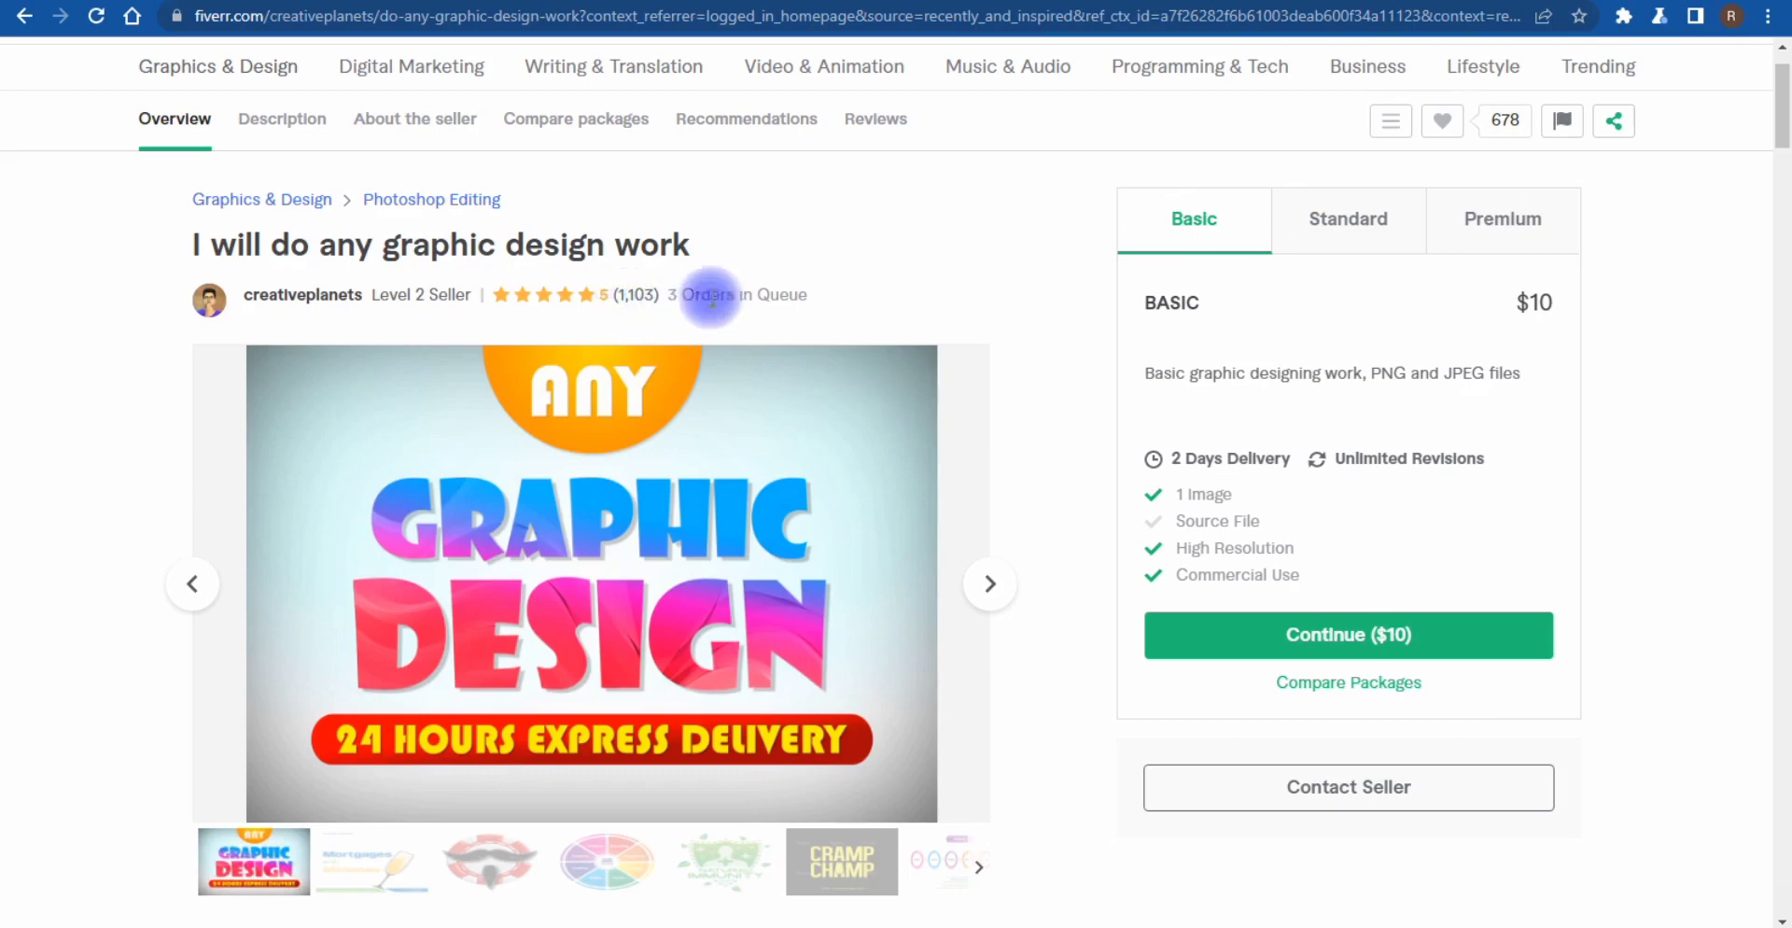
click(1380, 222)
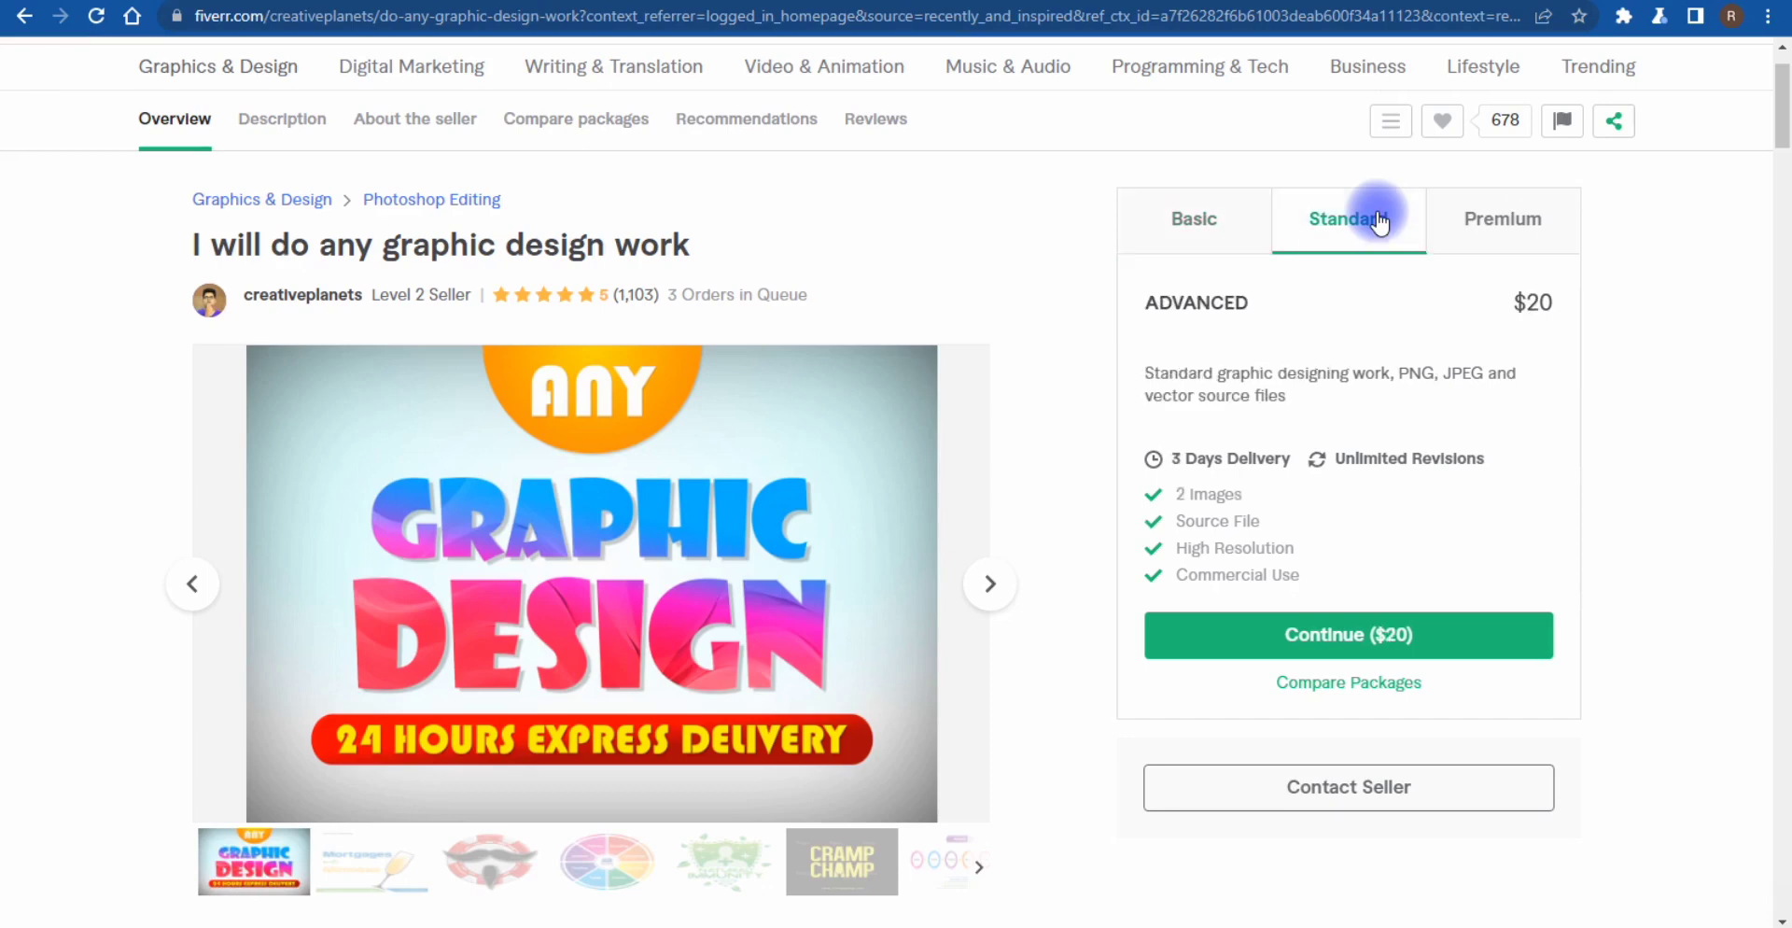
click(1495, 239)
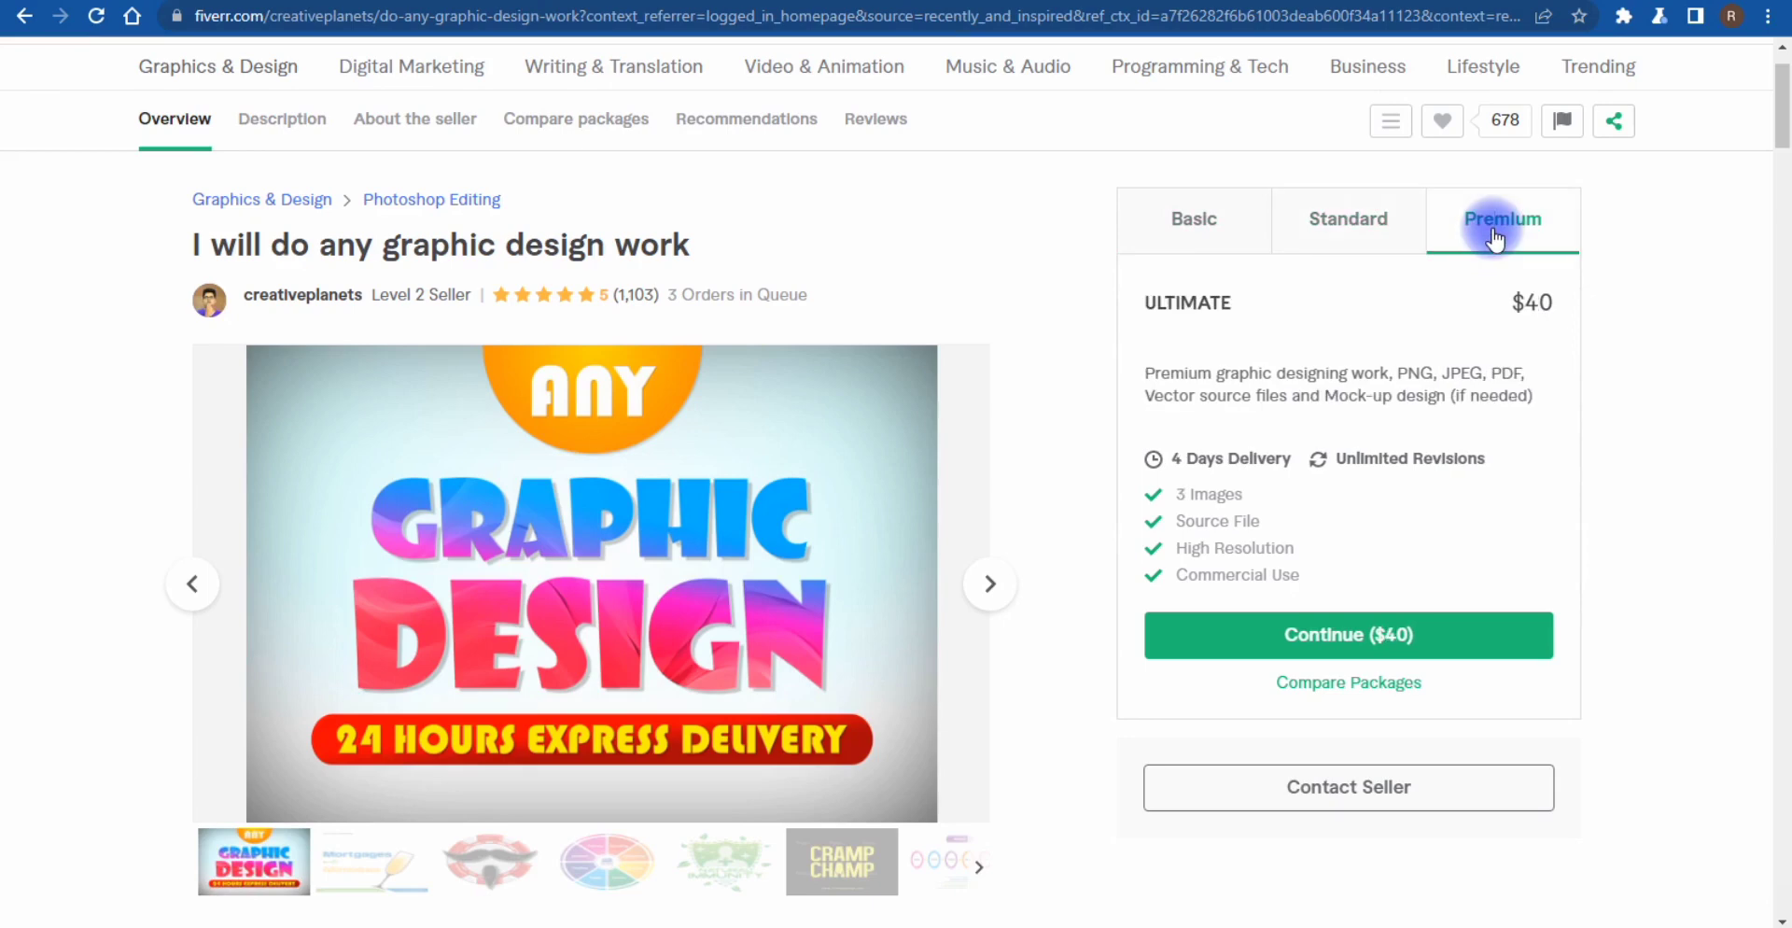
click(1374, 241)
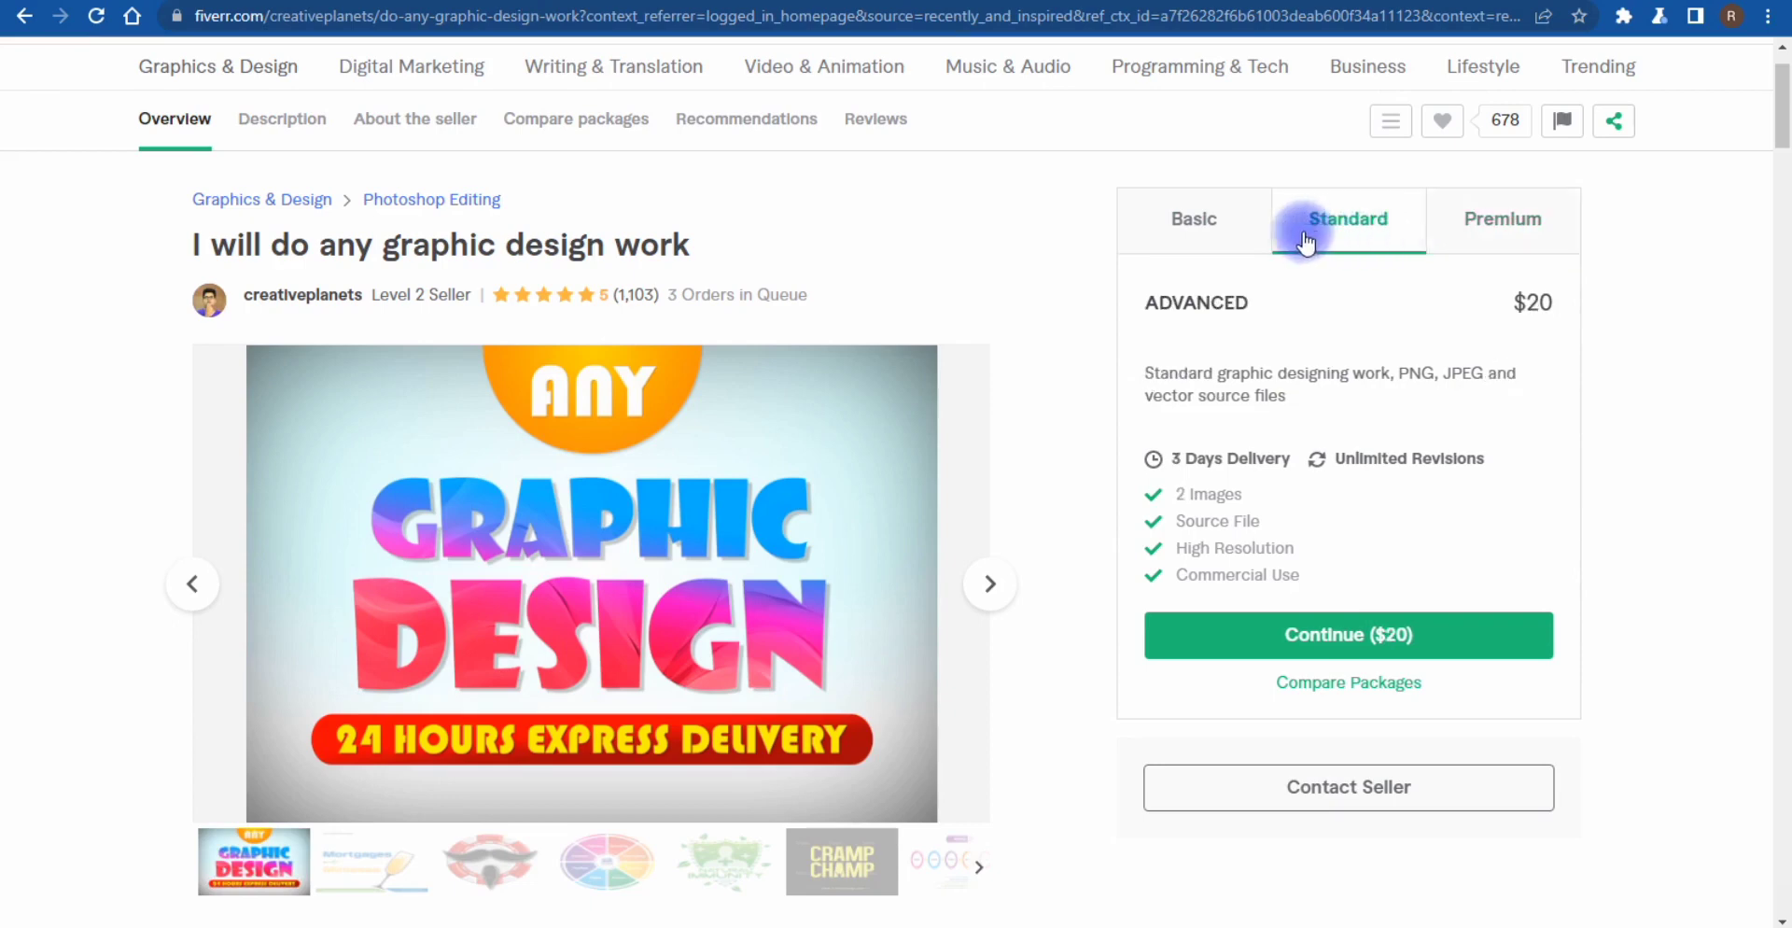
click(1242, 246)
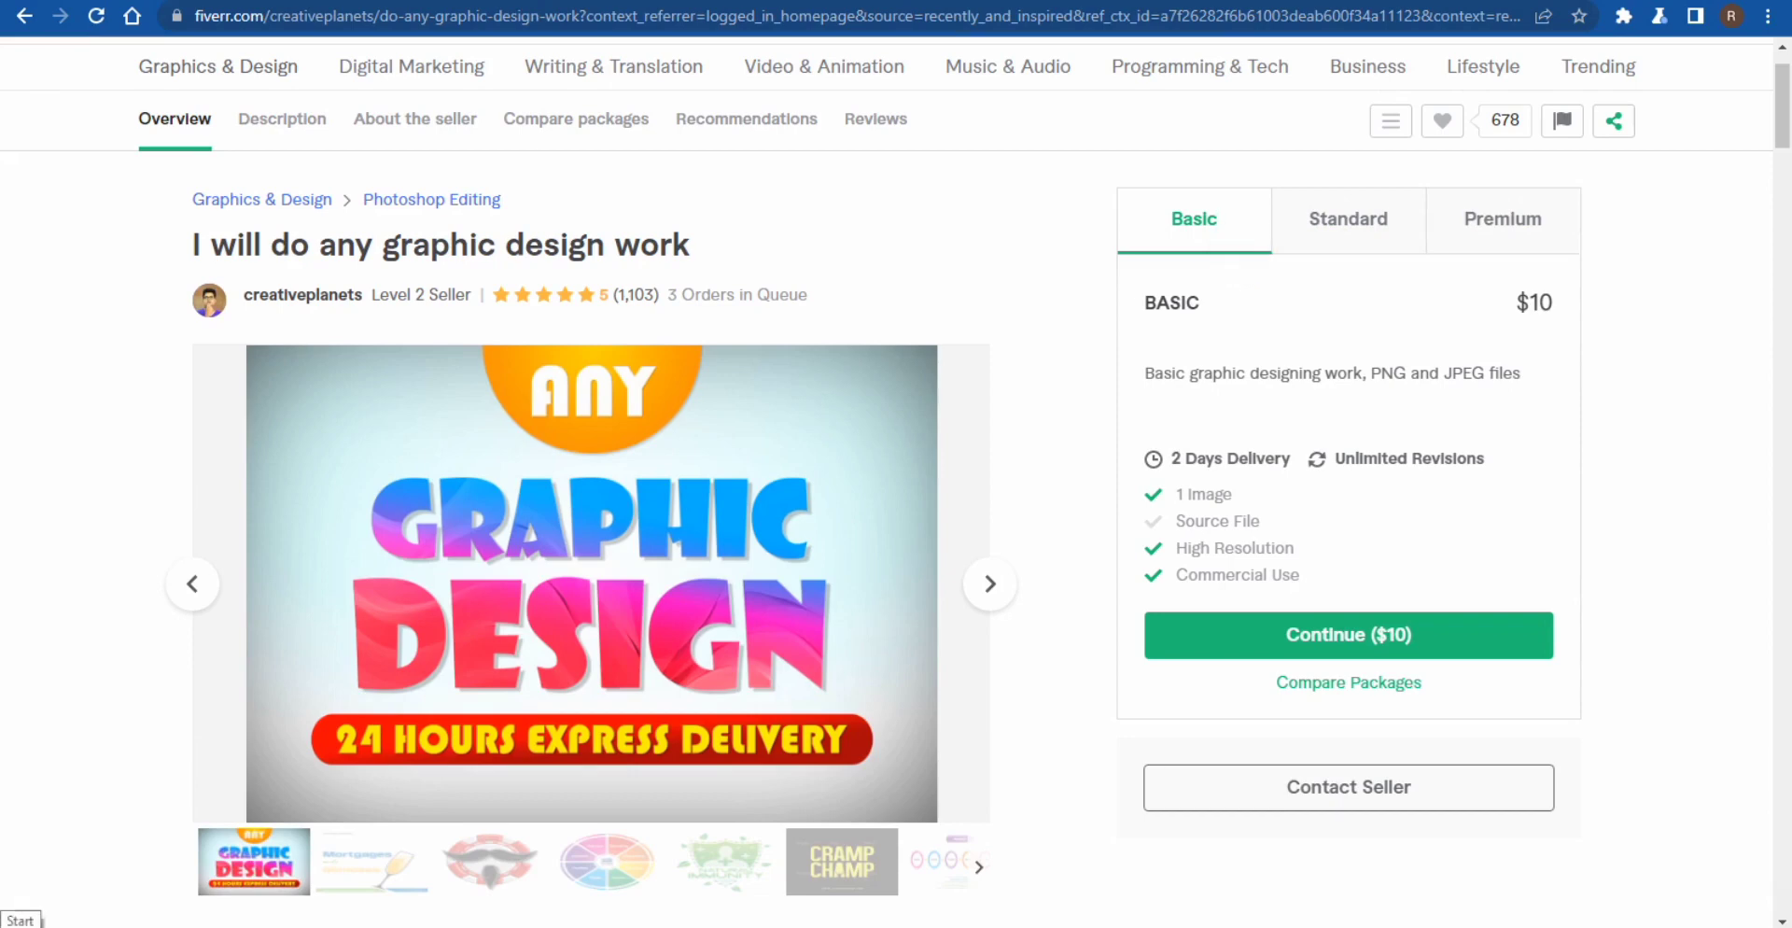
- Open Calculator, multiply the example gig's 1,103 ratings by its $10 Basic price, and close Calculator
click(18, 920)
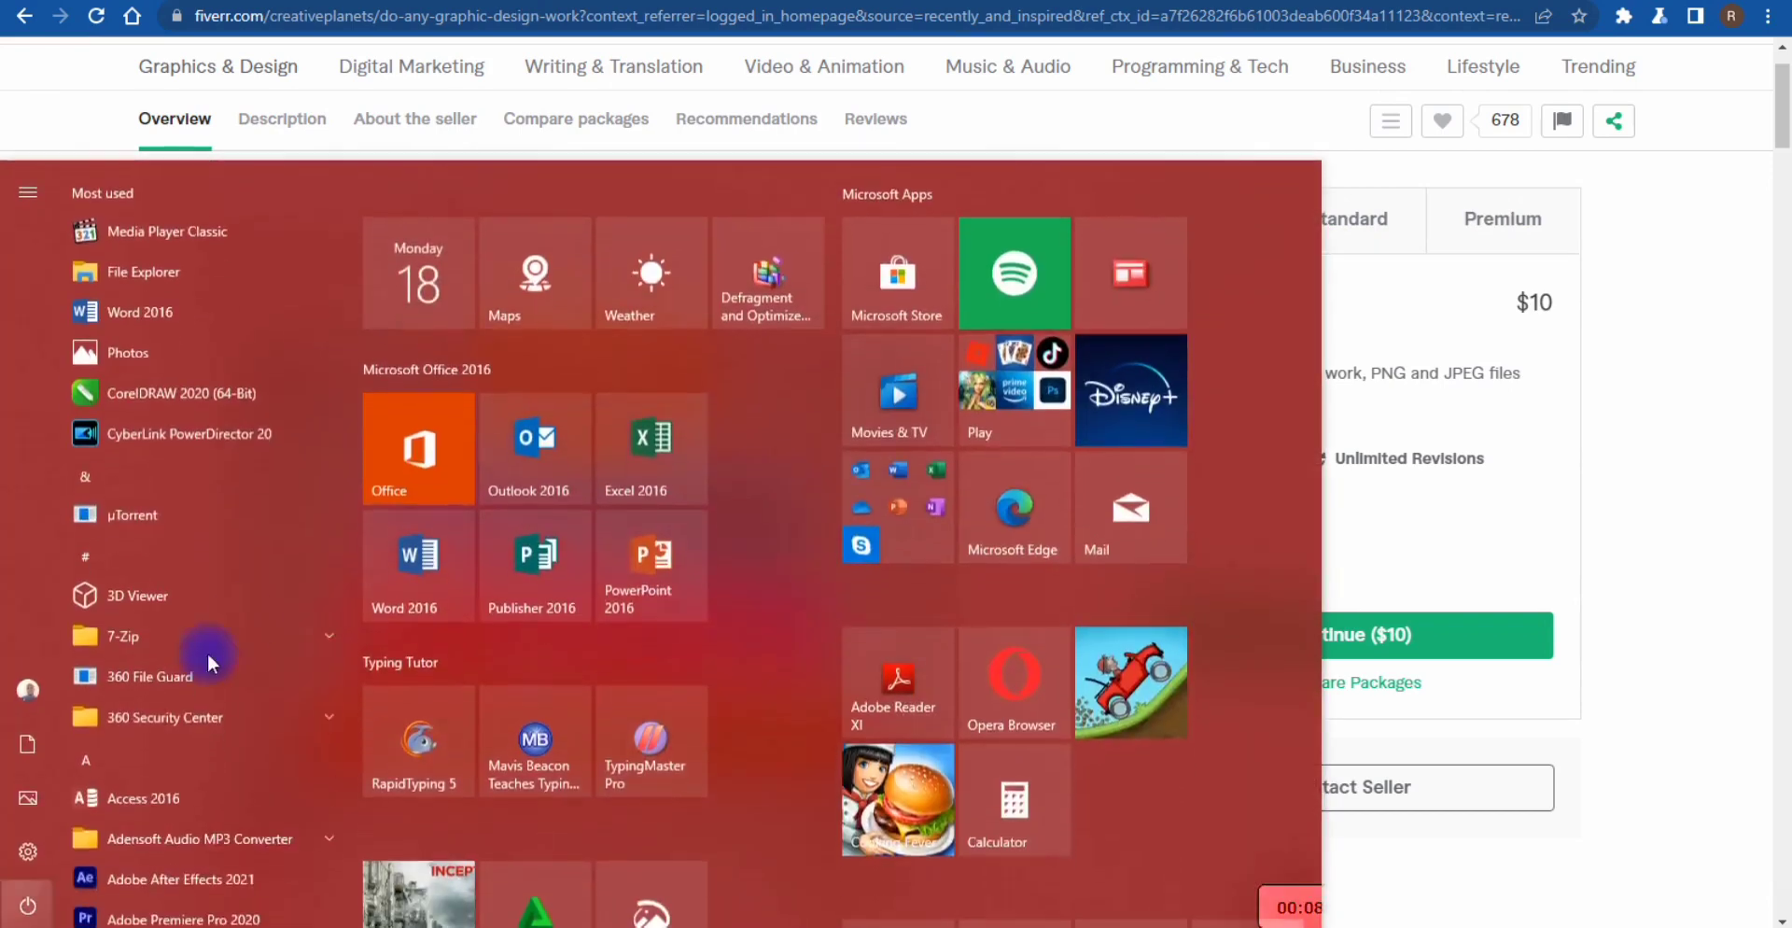
click(1015, 793)
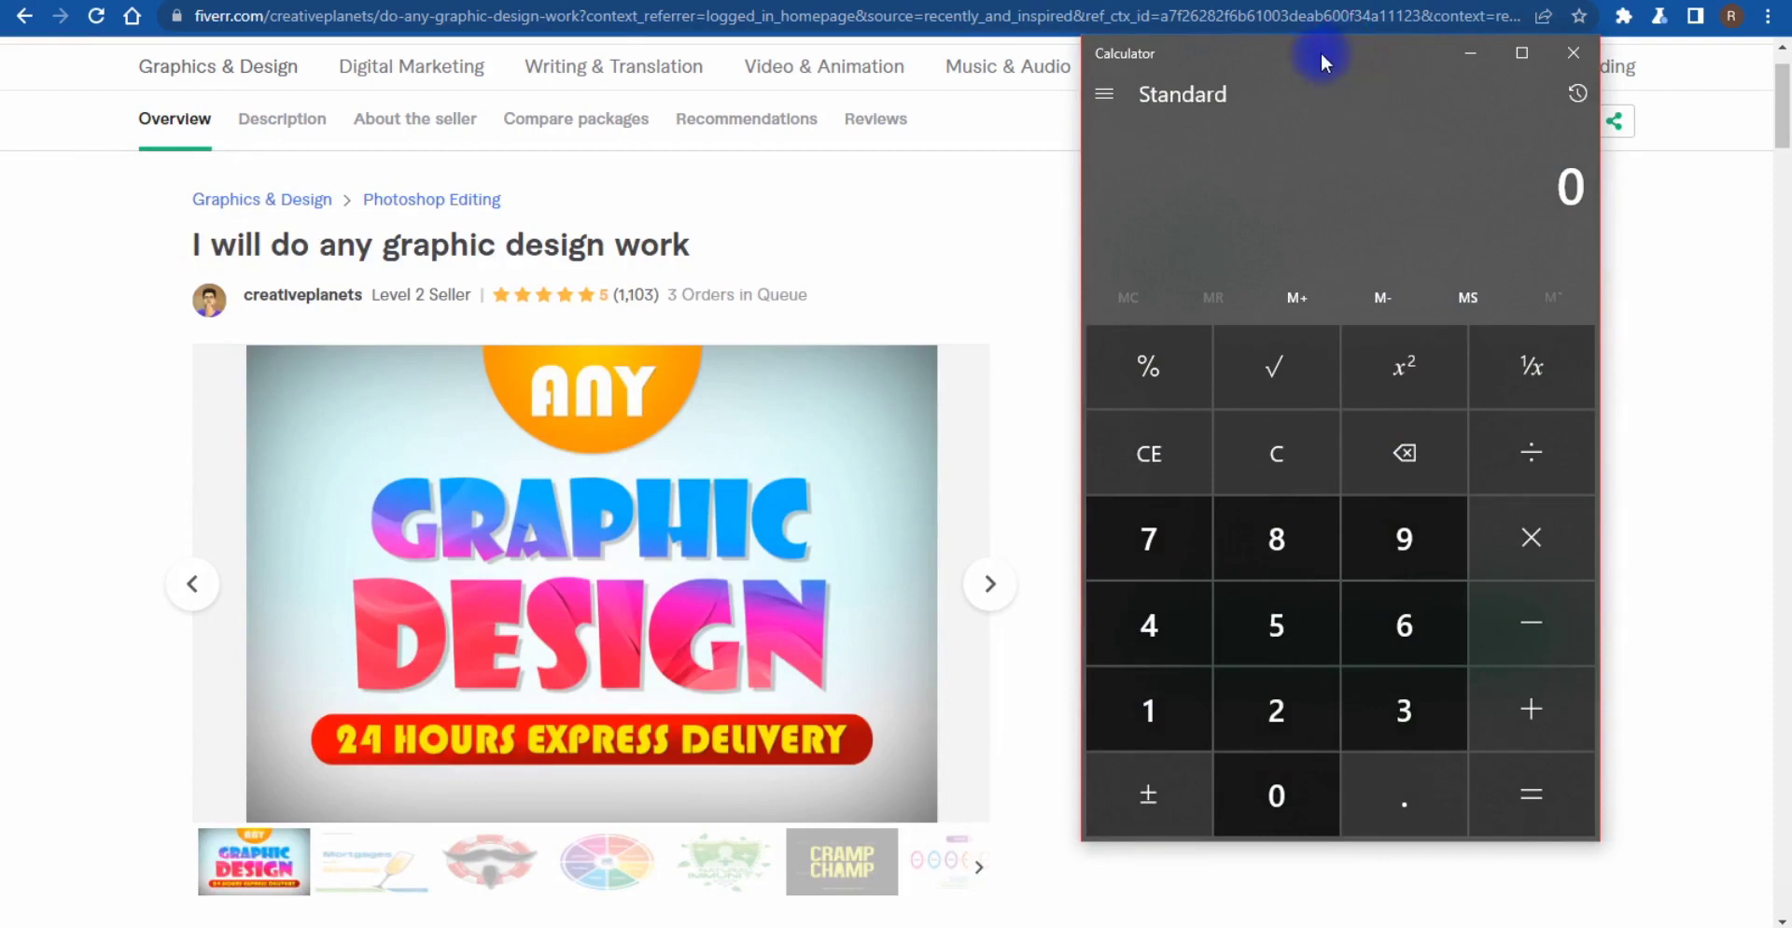
drag(1344, 49, 927, 121)
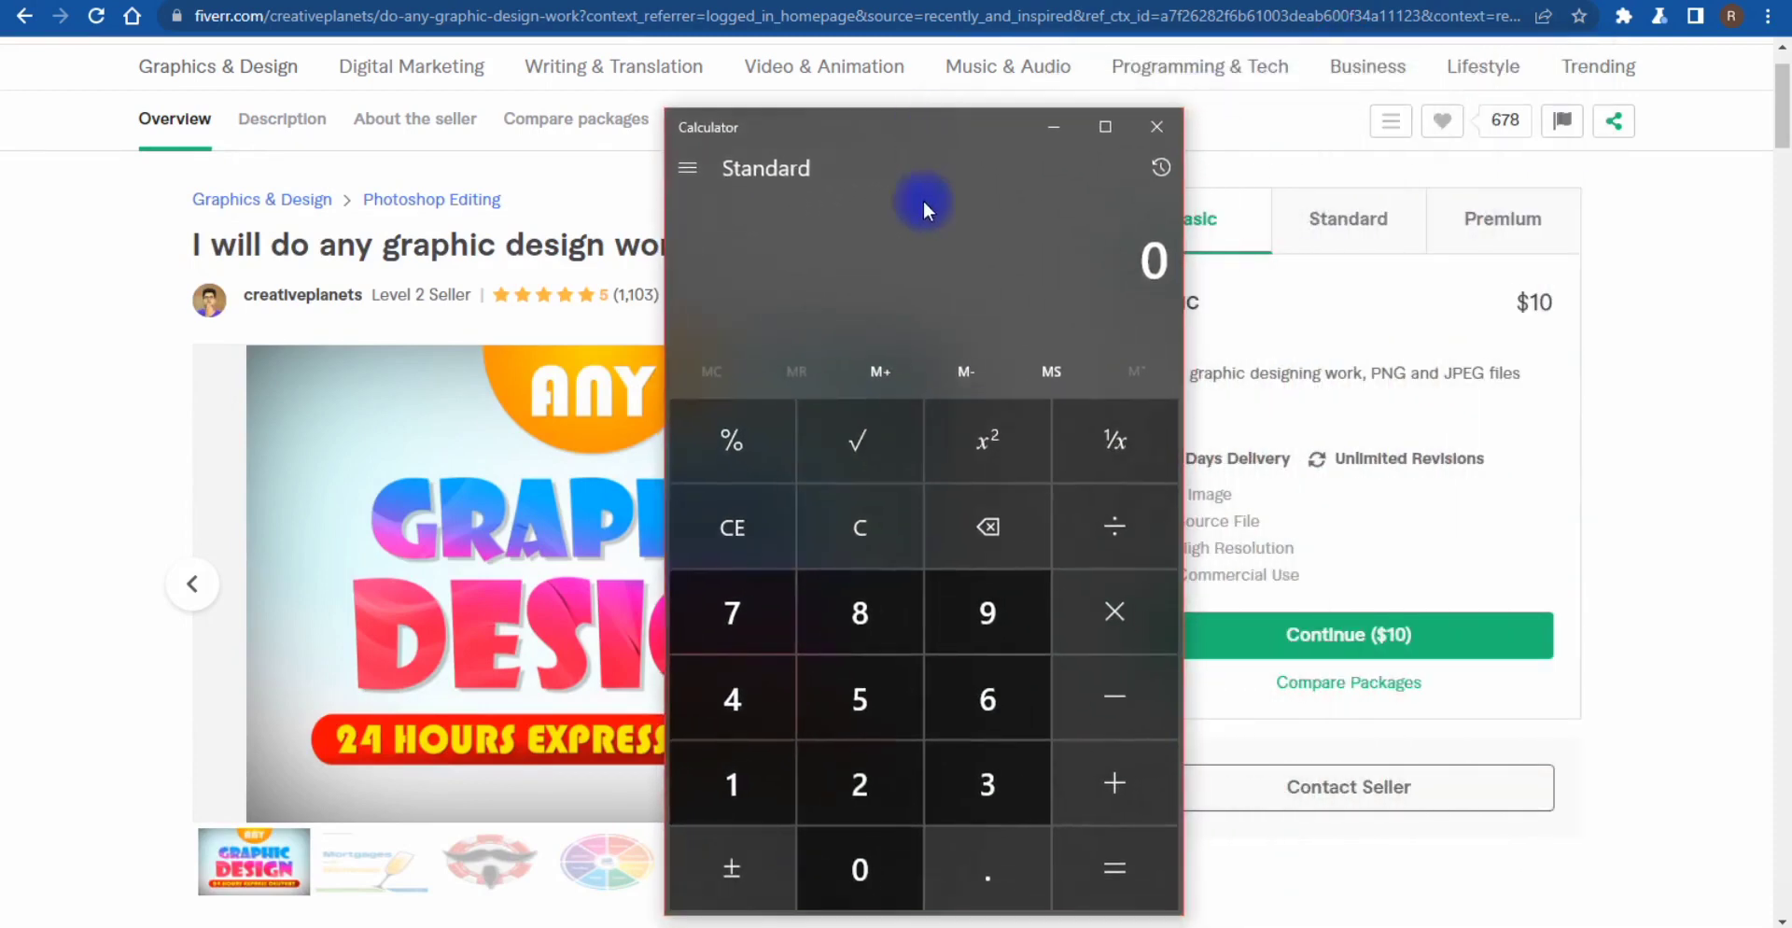
click(775, 793)
click(775, 797)
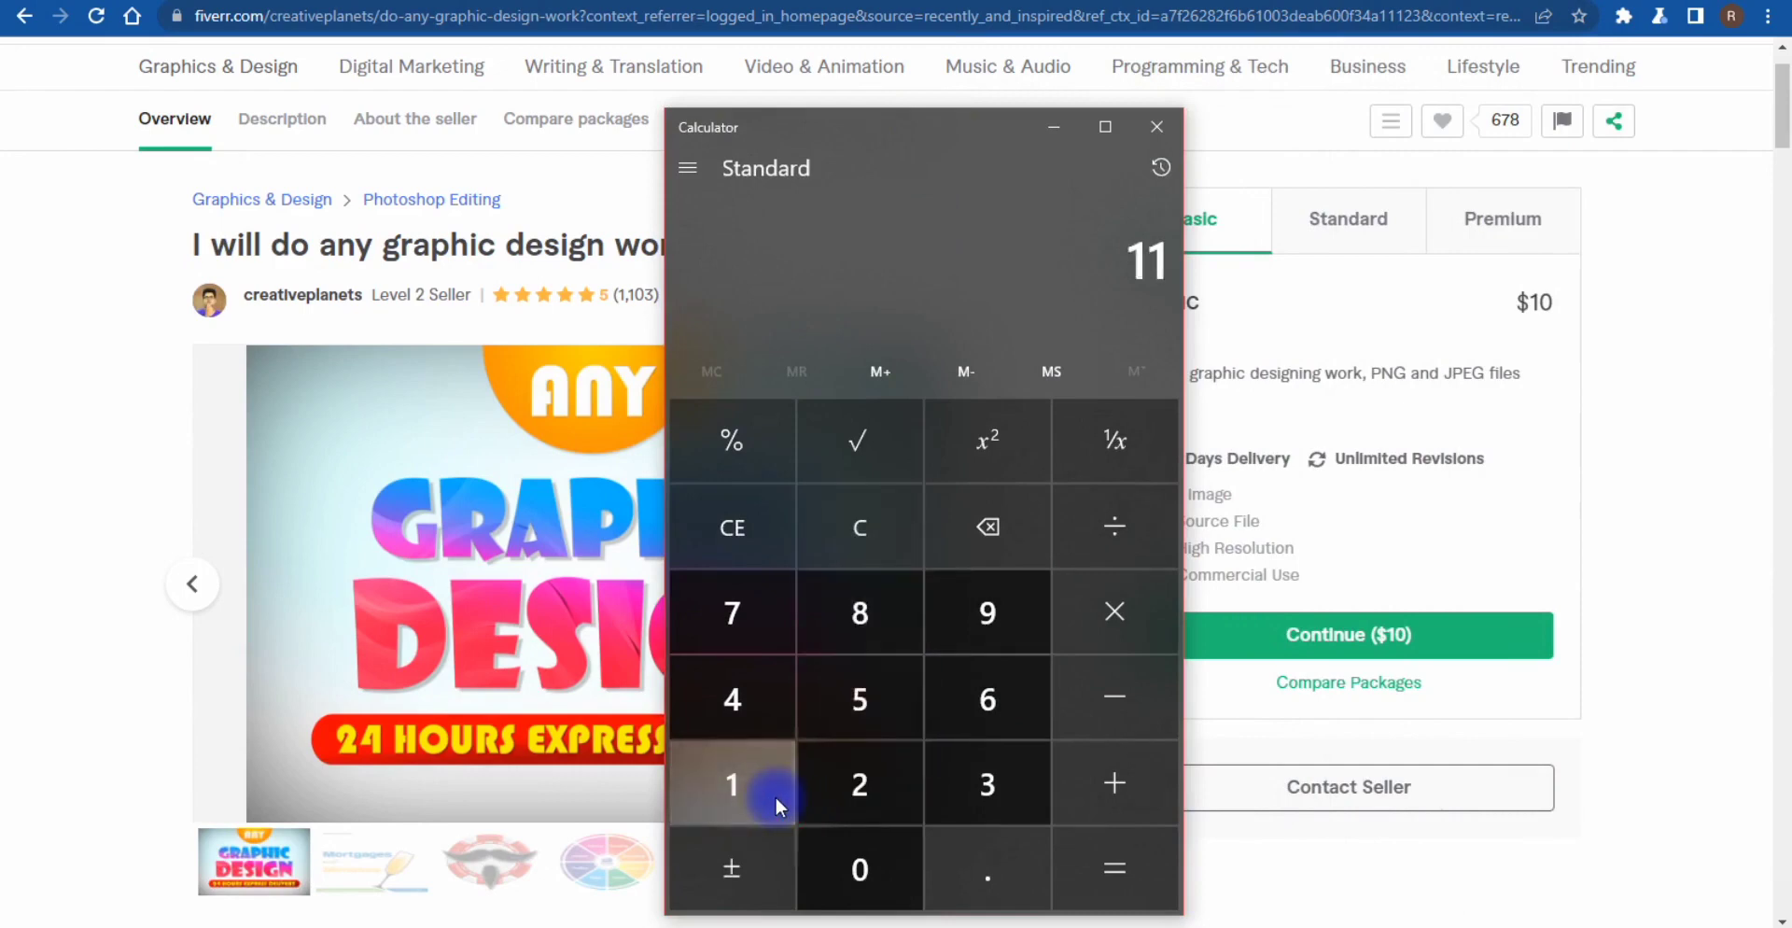
click(840, 848)
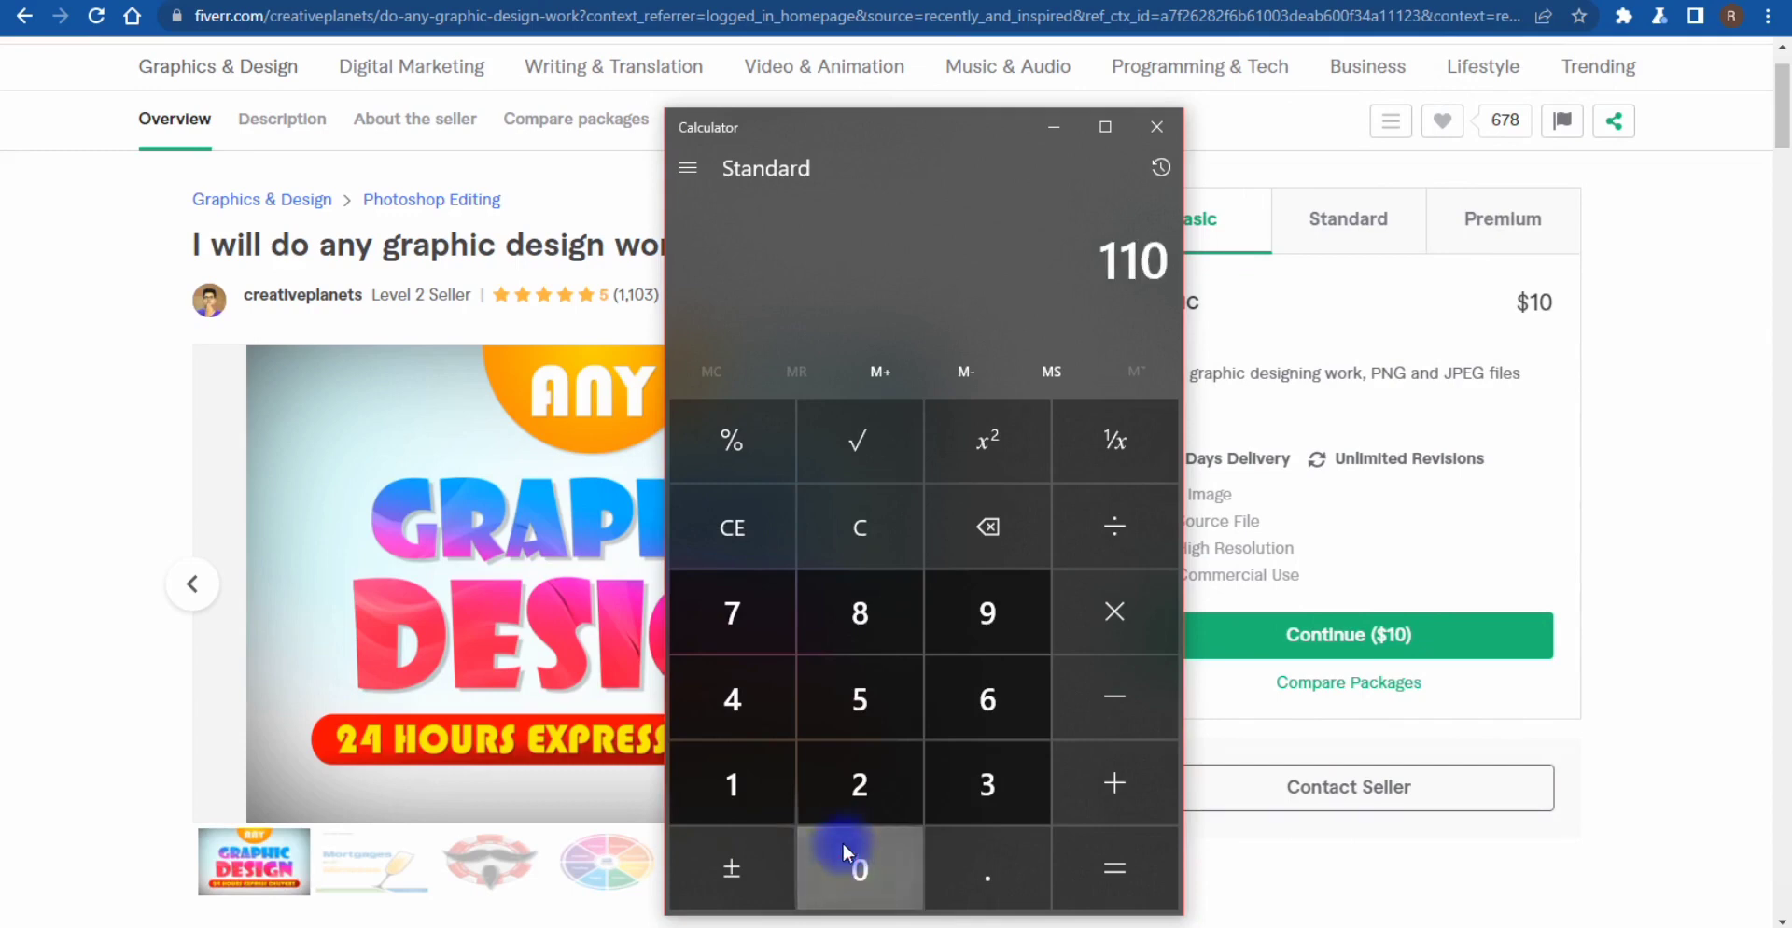
click(962, 799)
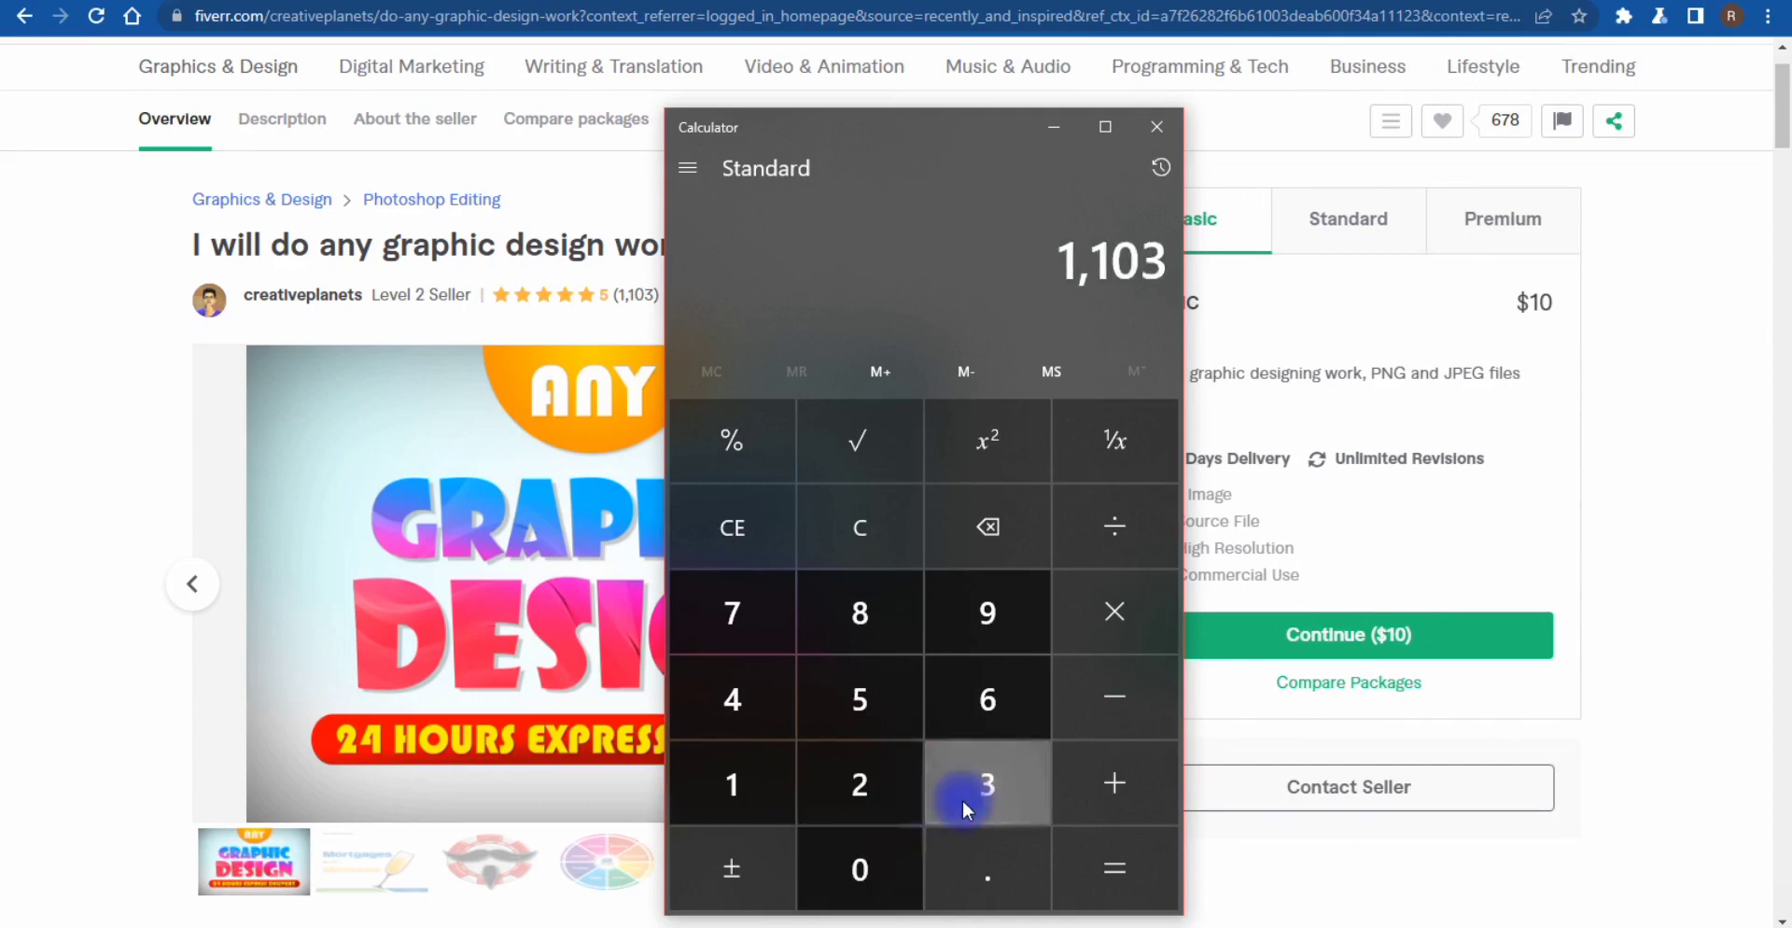
click(1072, 629)
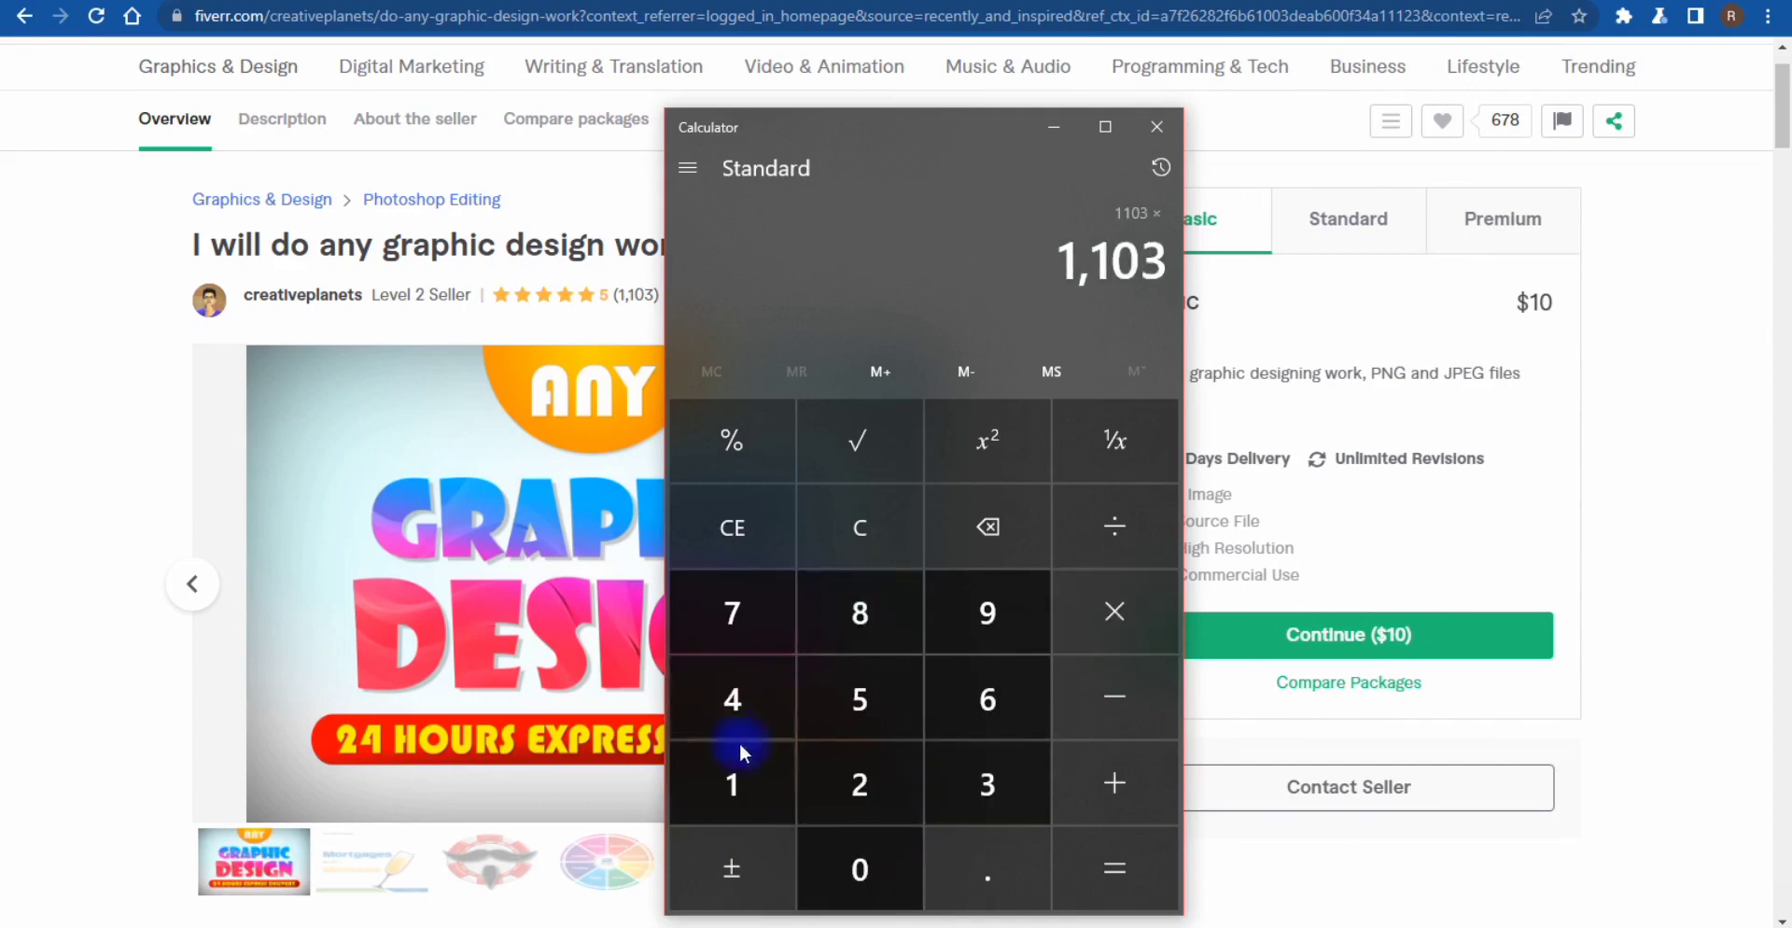
click(738, 773)
click(840, 870)
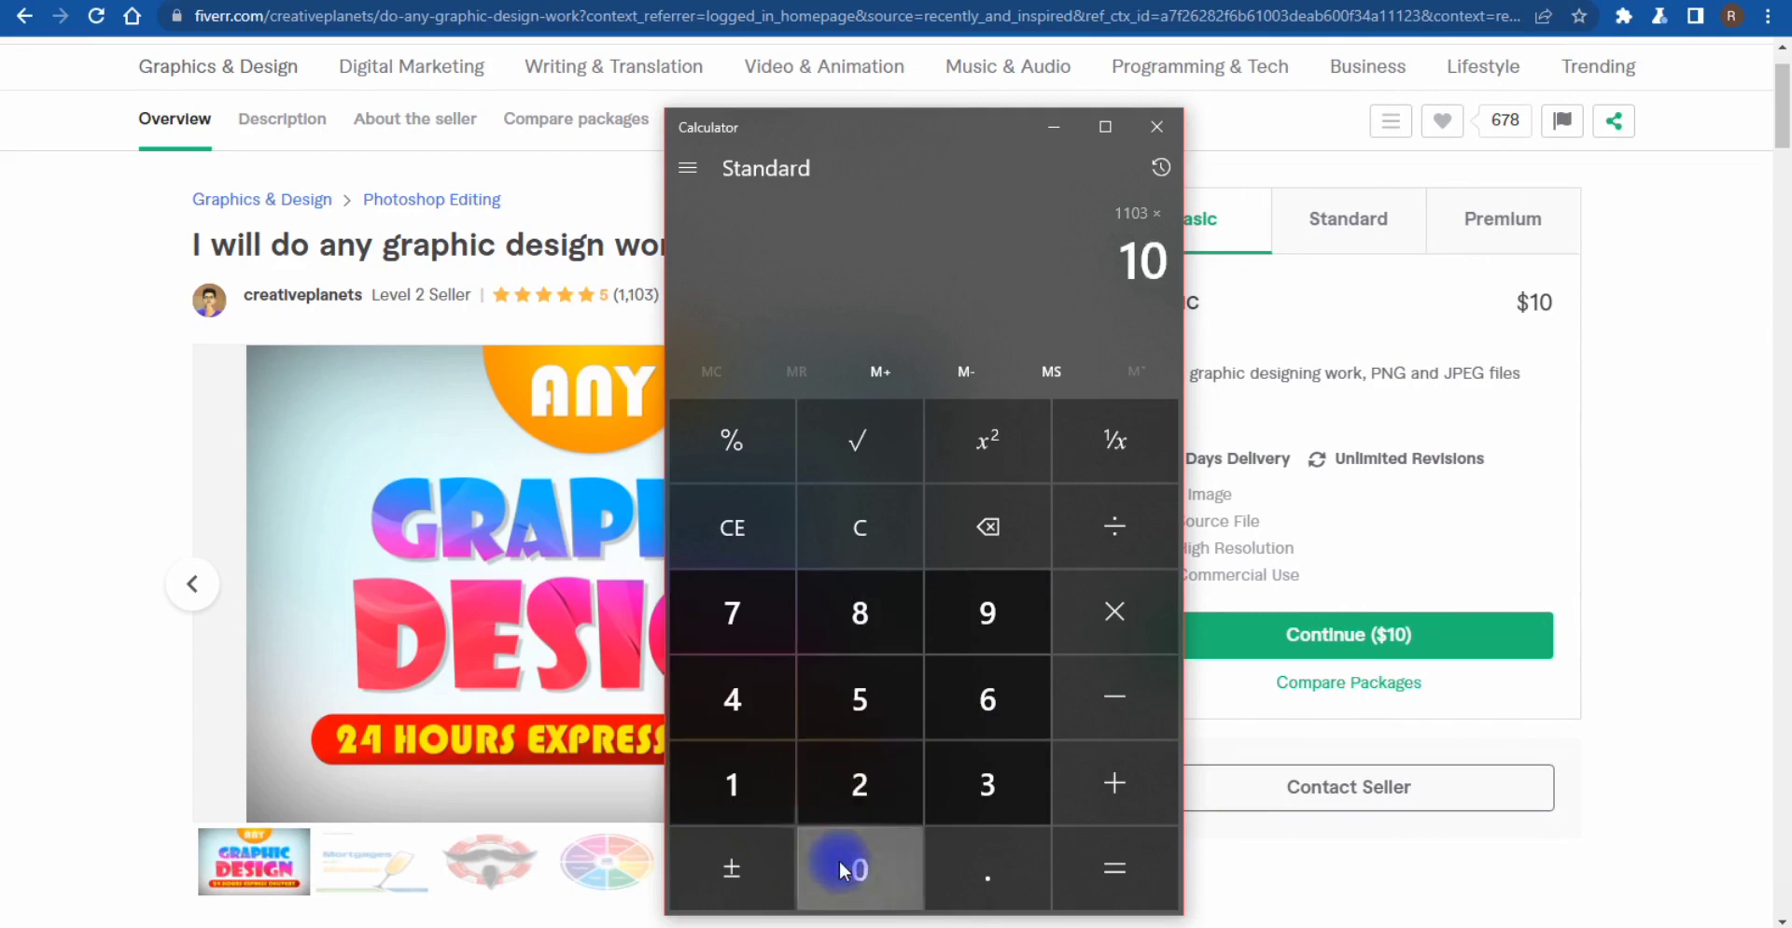
click(1120, 854)
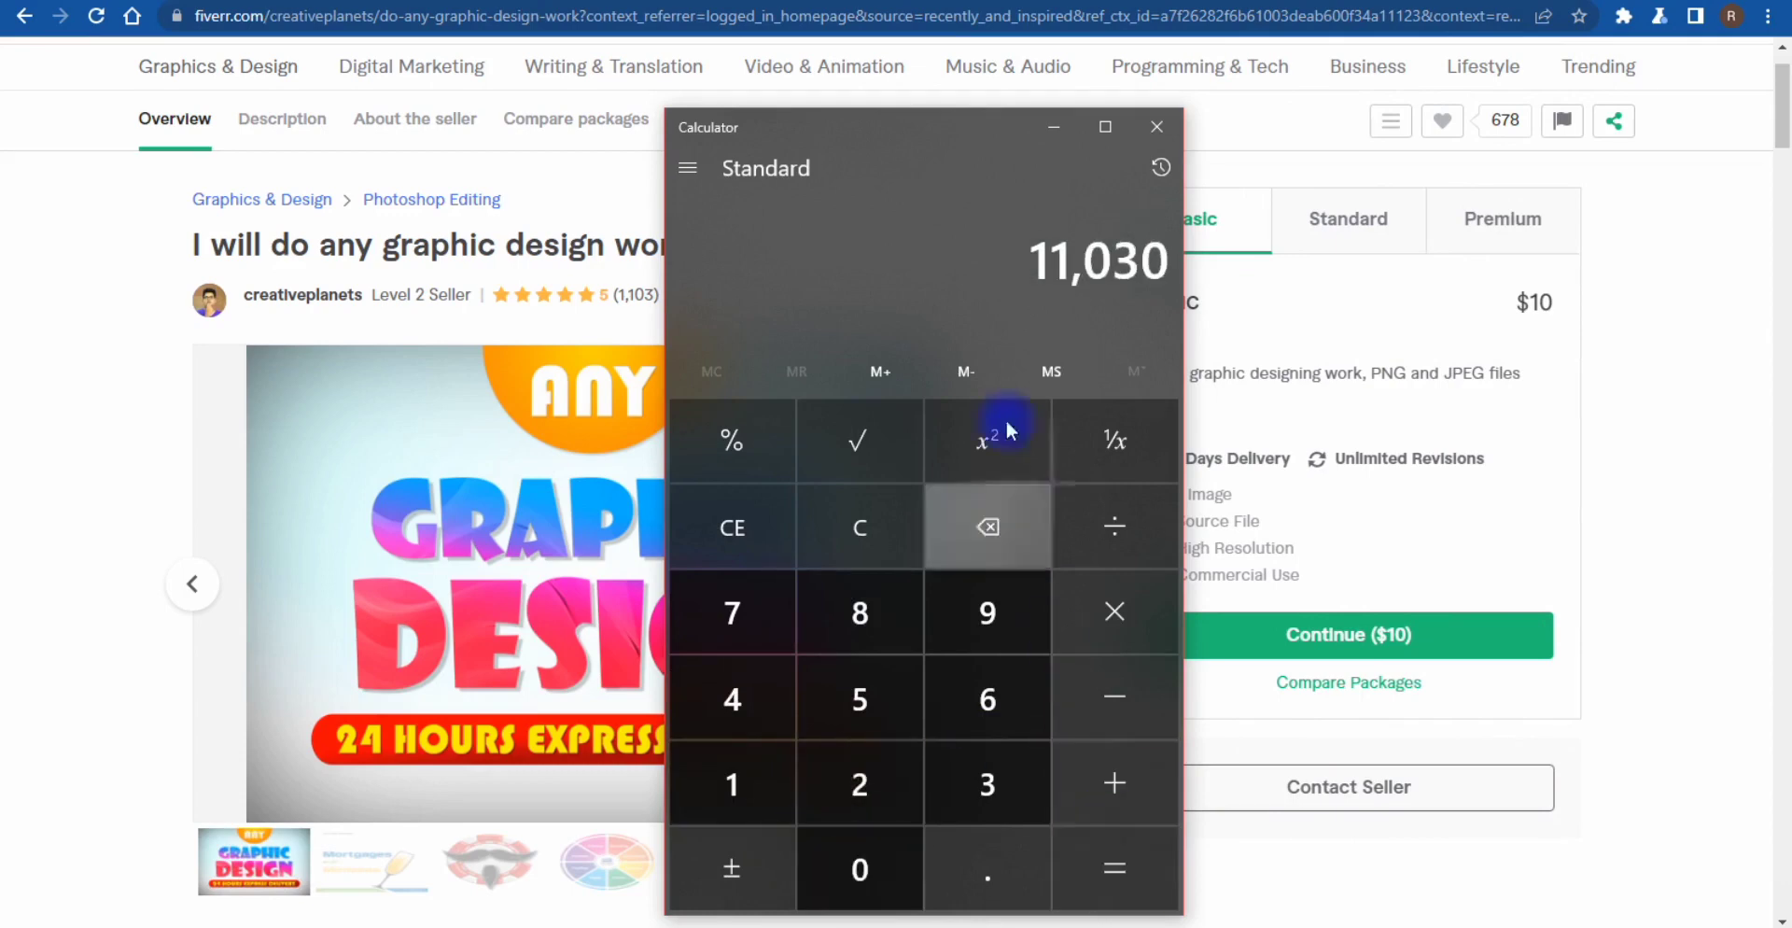
click(1157, 127)
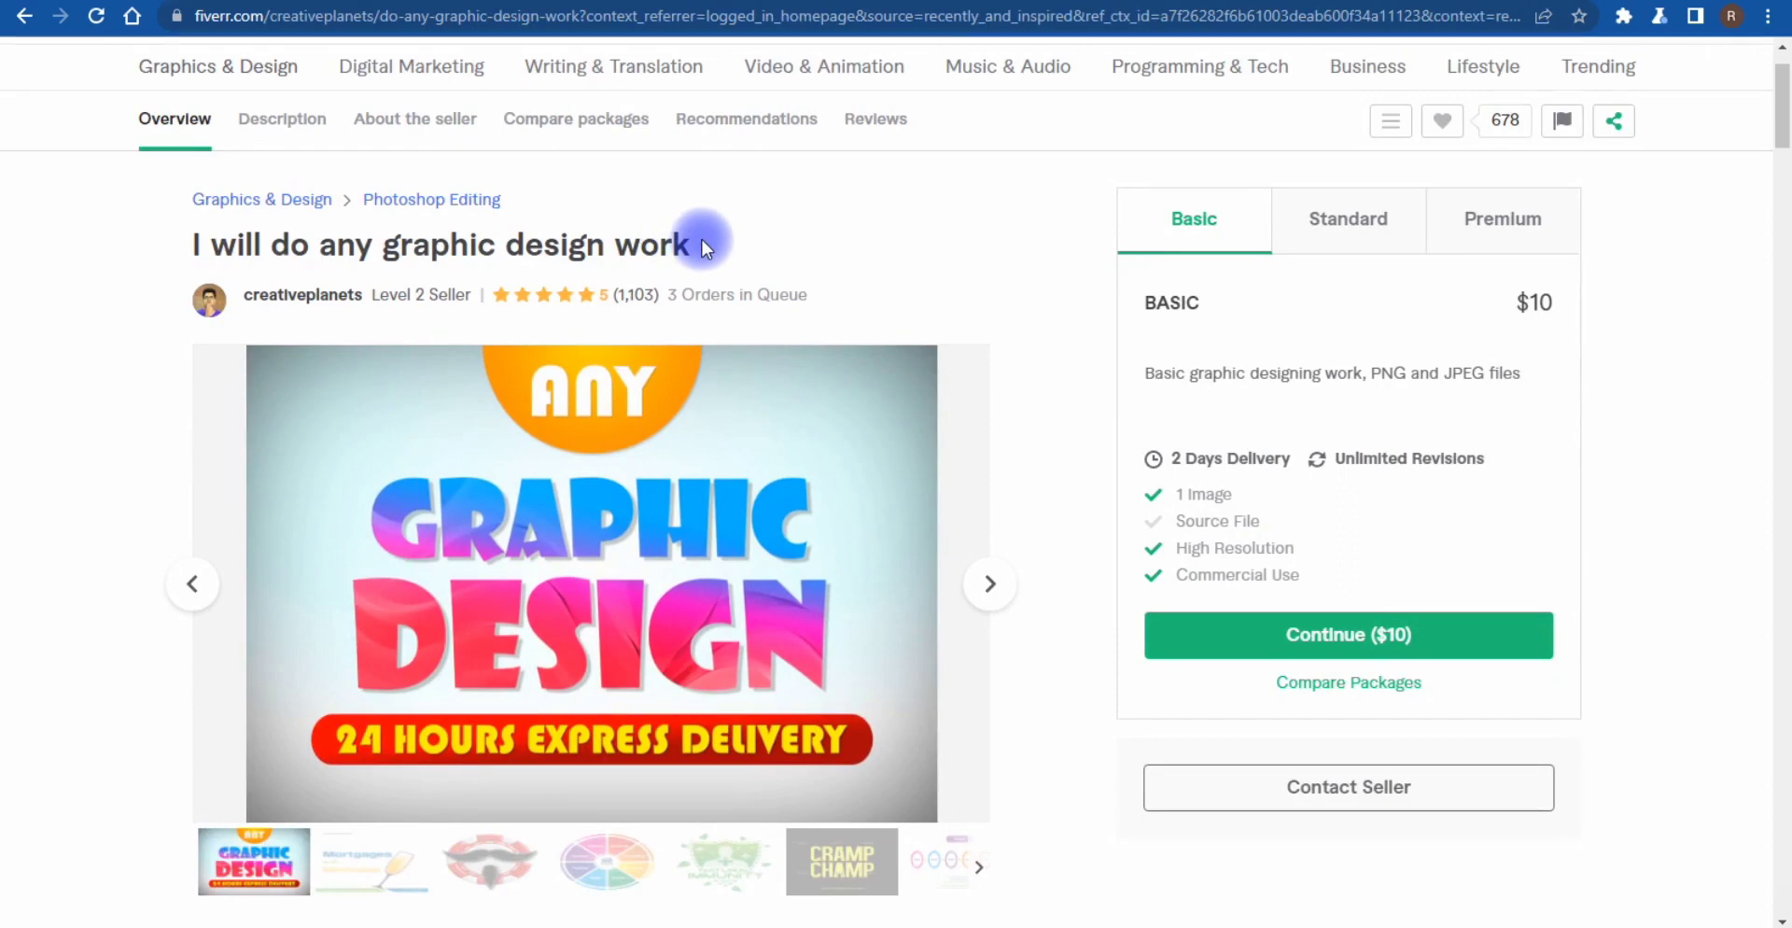
- Copy "any graphic design work" from the example gig and complete the new gig's title as "I will do any graphic design work"
drag(698, 244, 321, 257)
key(ctrl+c)
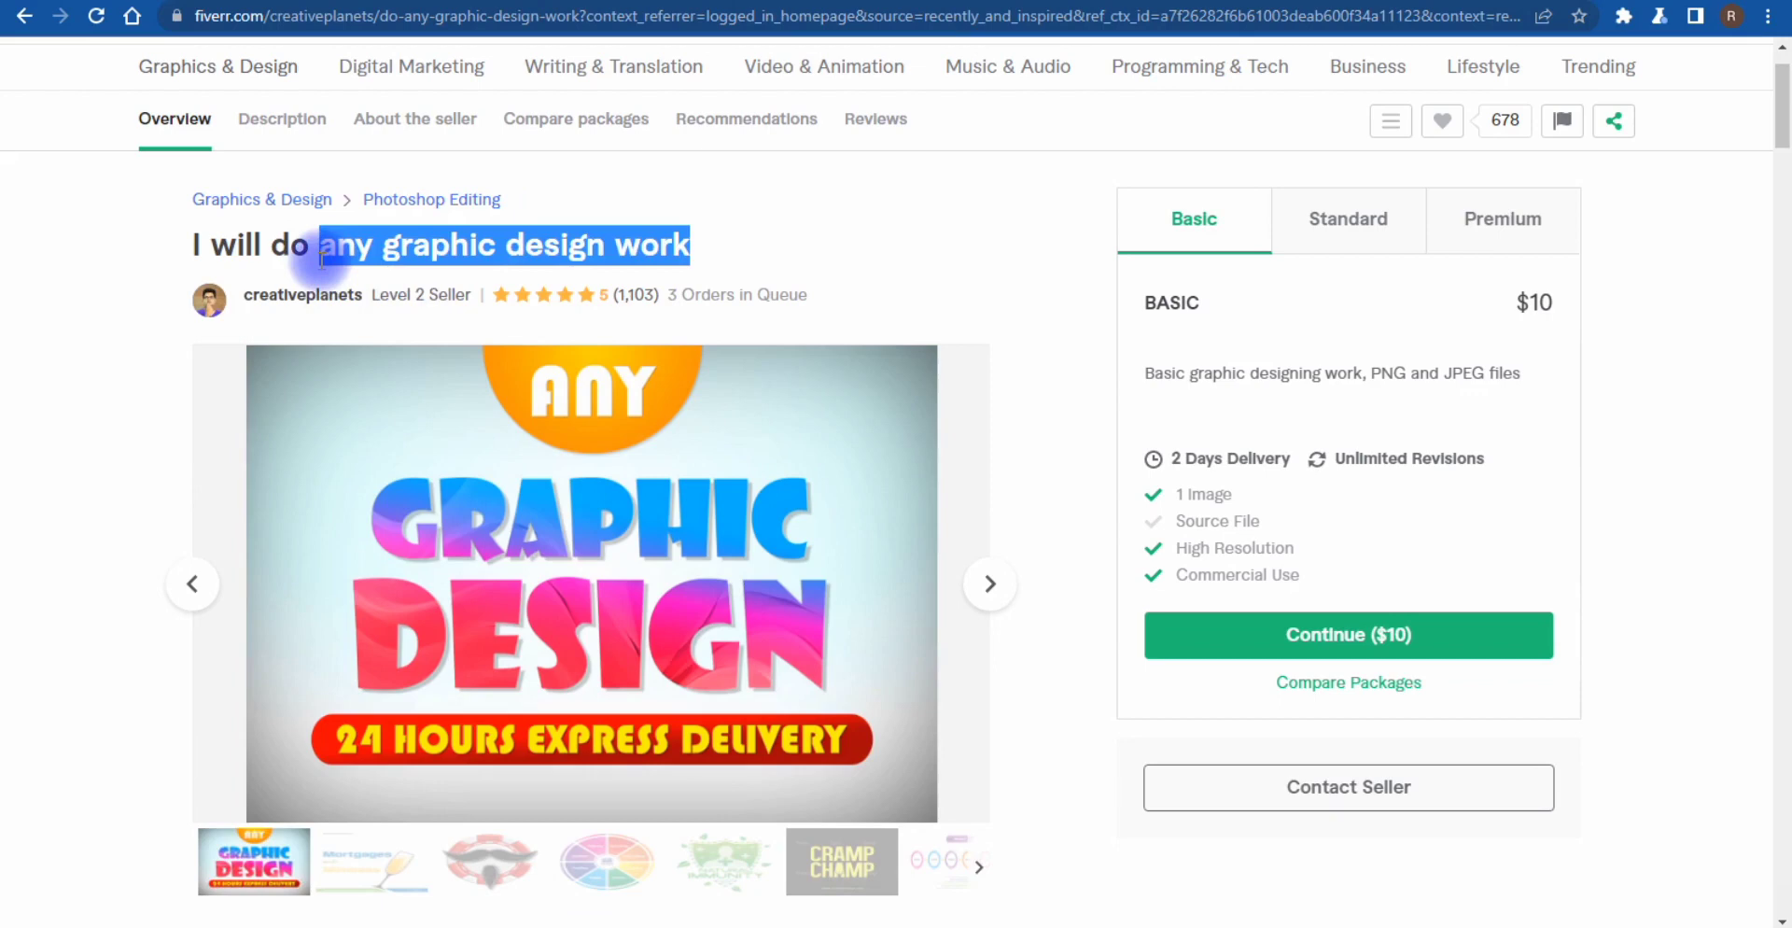
click(271, 1)
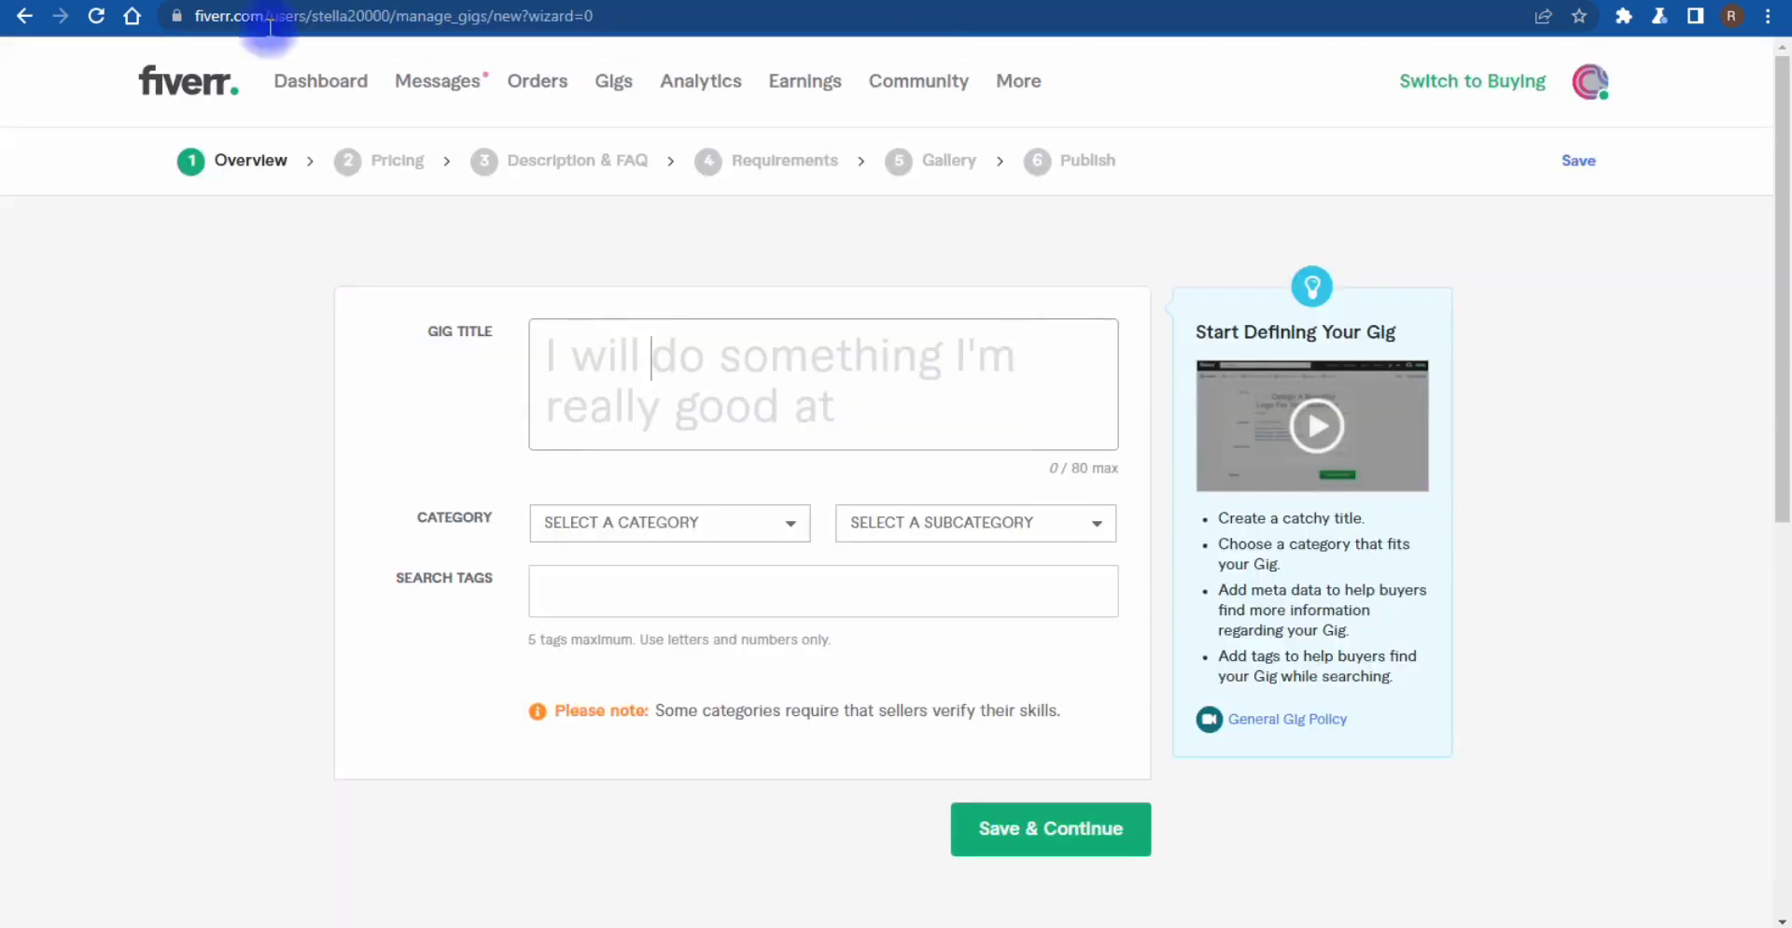
click(664, 353)
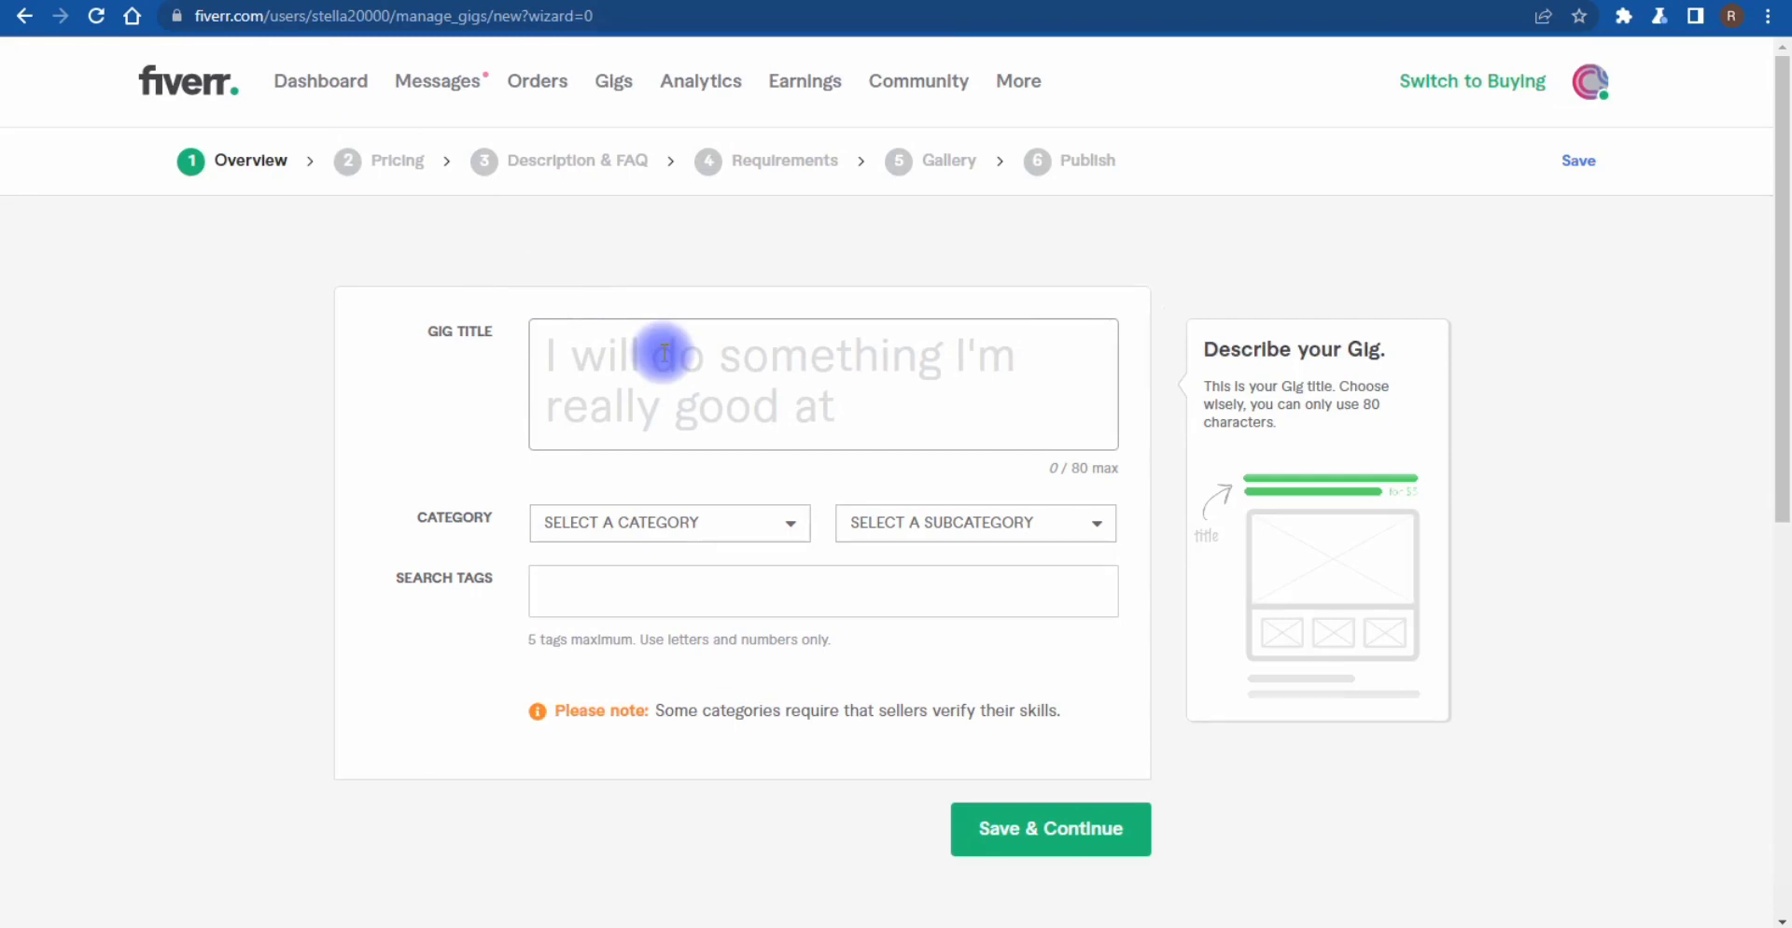
key(ctrl+v)
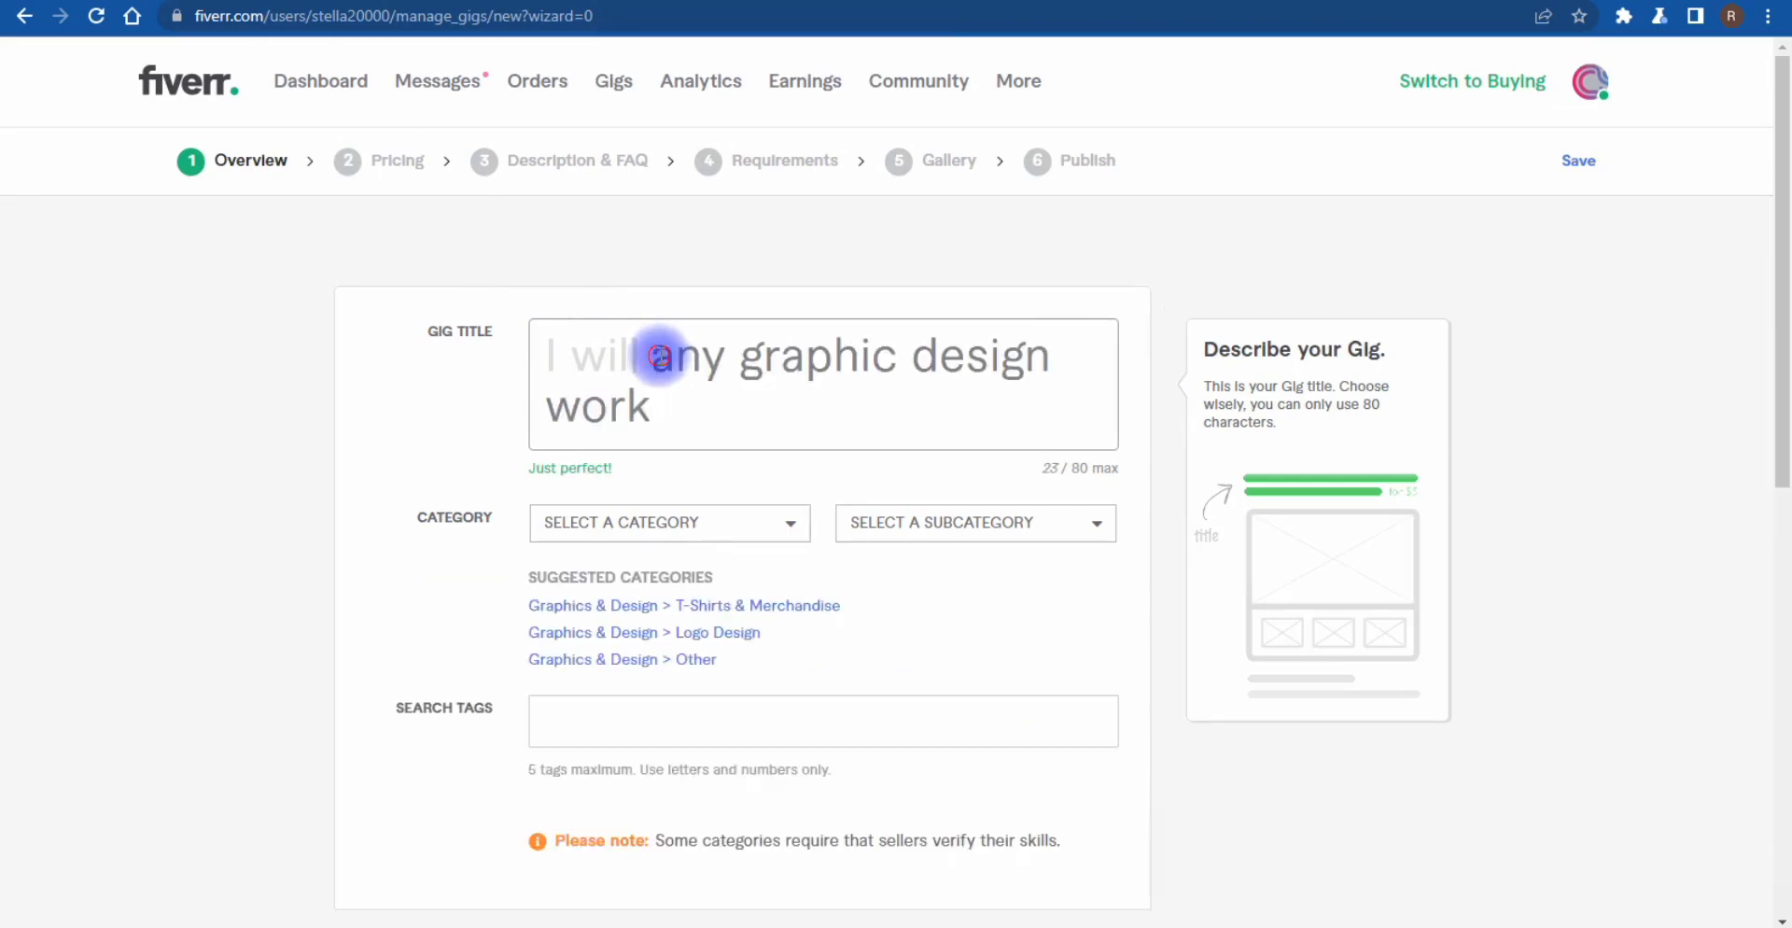
text(d)
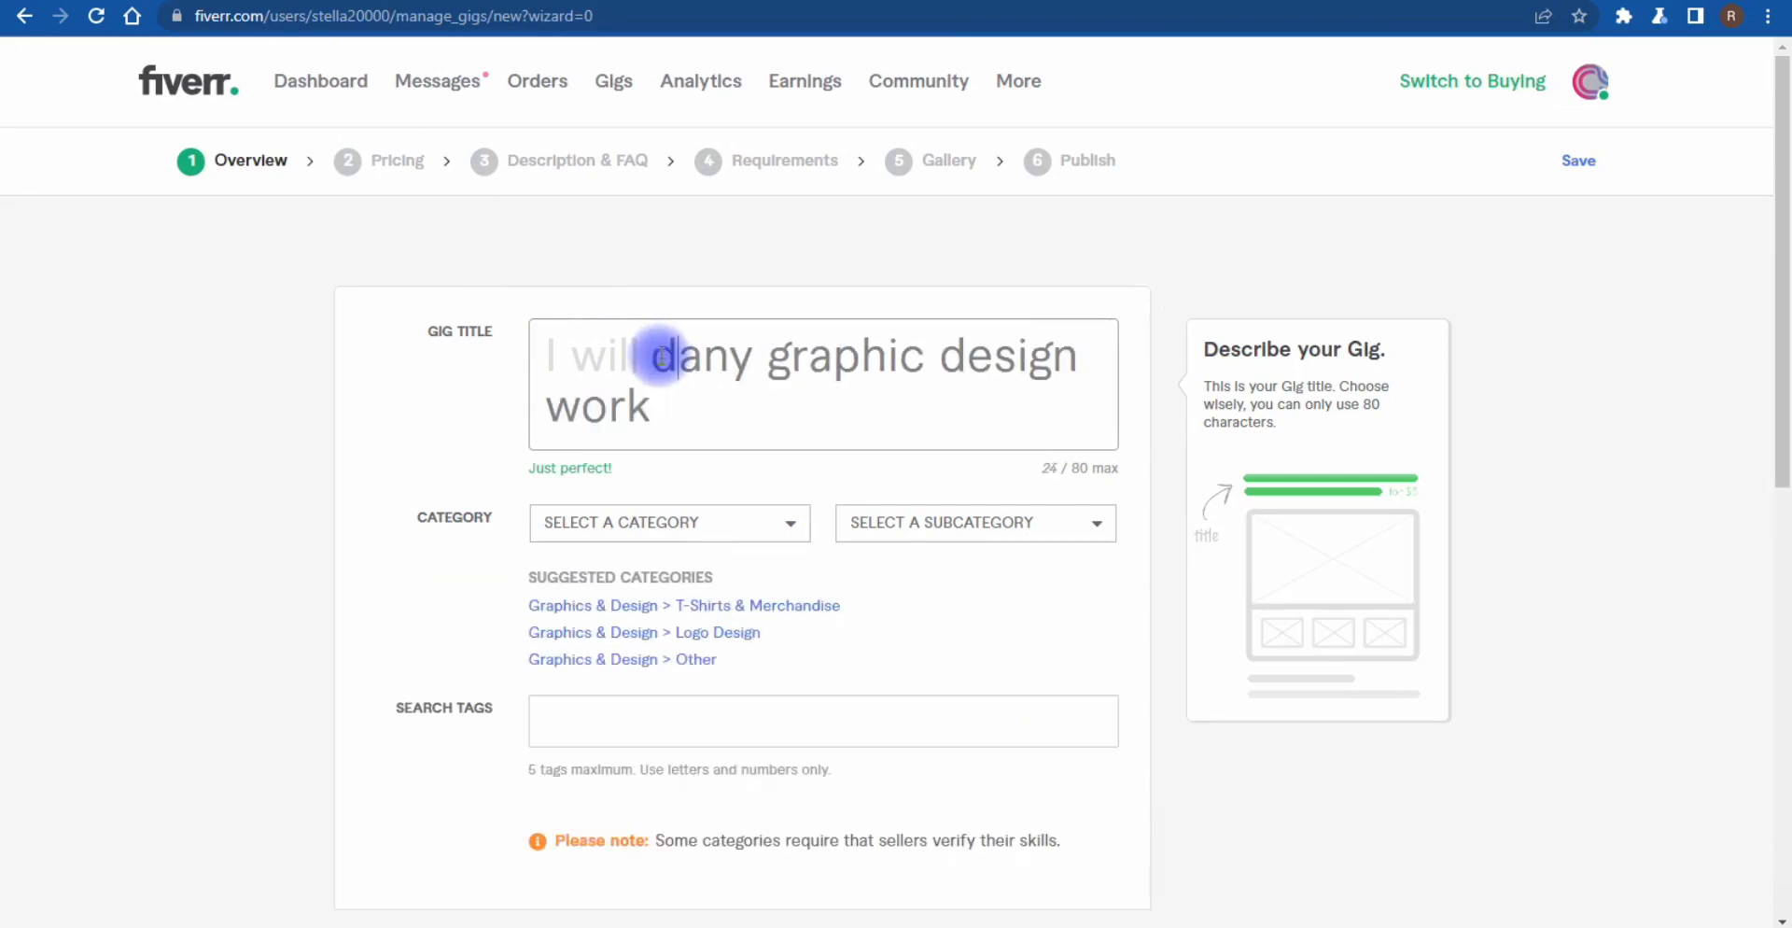
text(o)
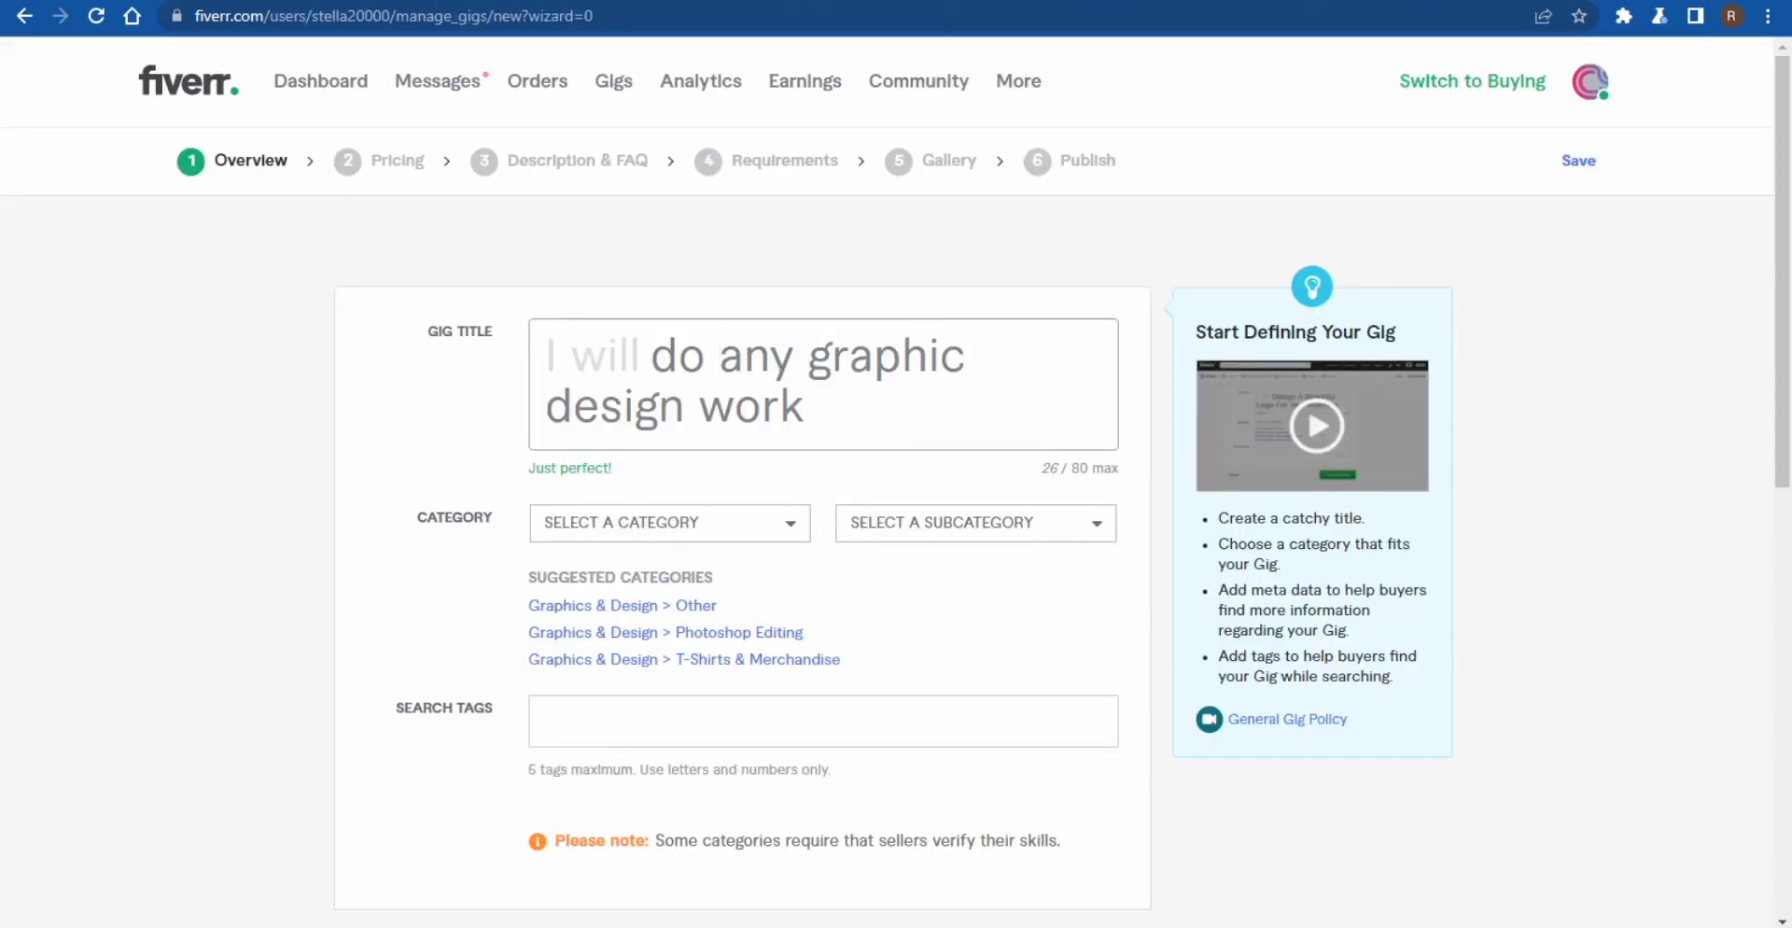
click(733, 354)
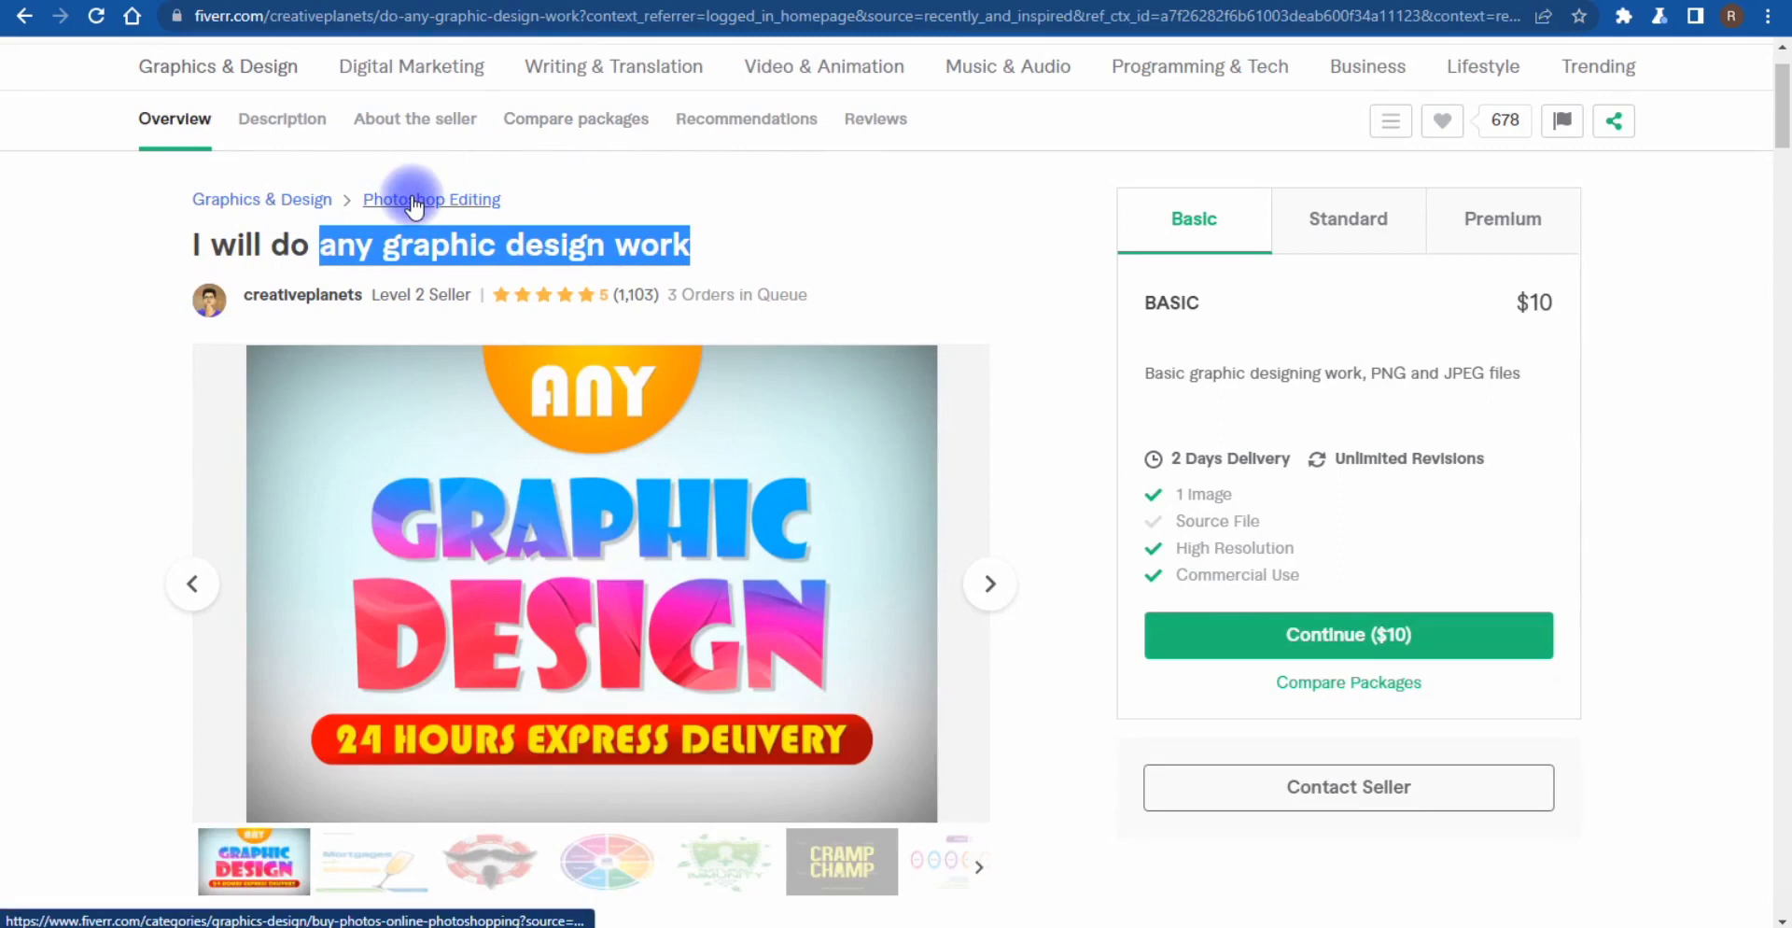
- Set the new gig's category to Graphics & Design and its subcategory to Photoshop Editing, matching the example gig
click(551, 2)
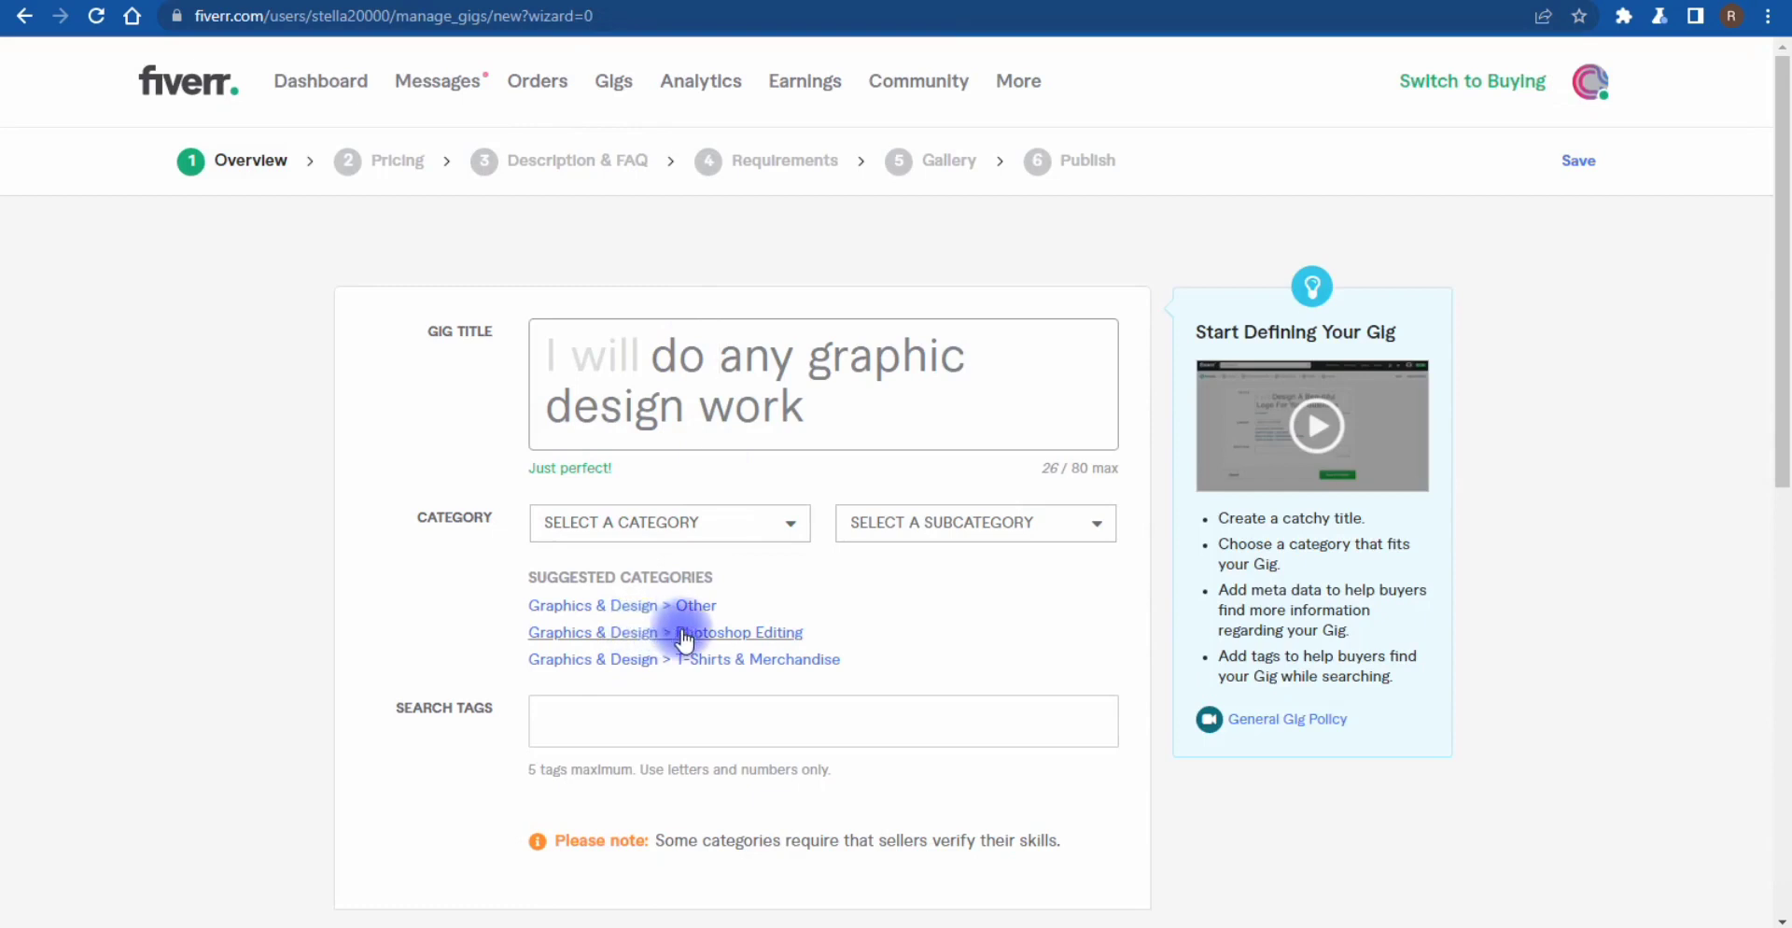
click(708, 530)
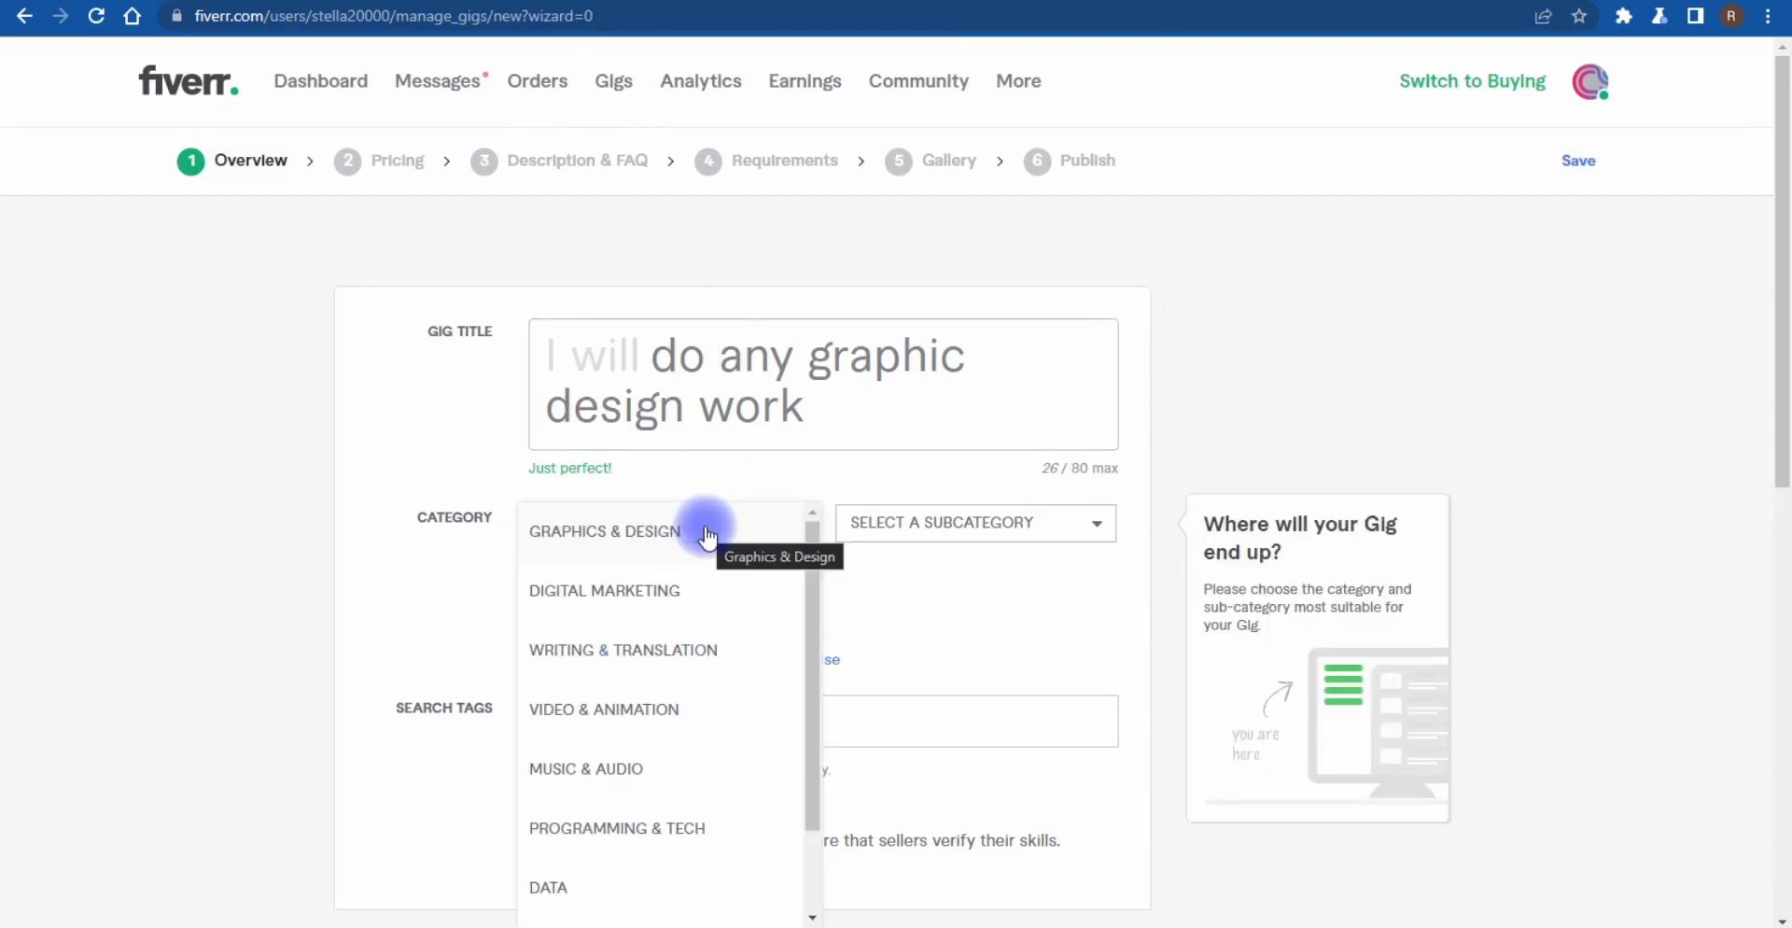
click(708, 533)
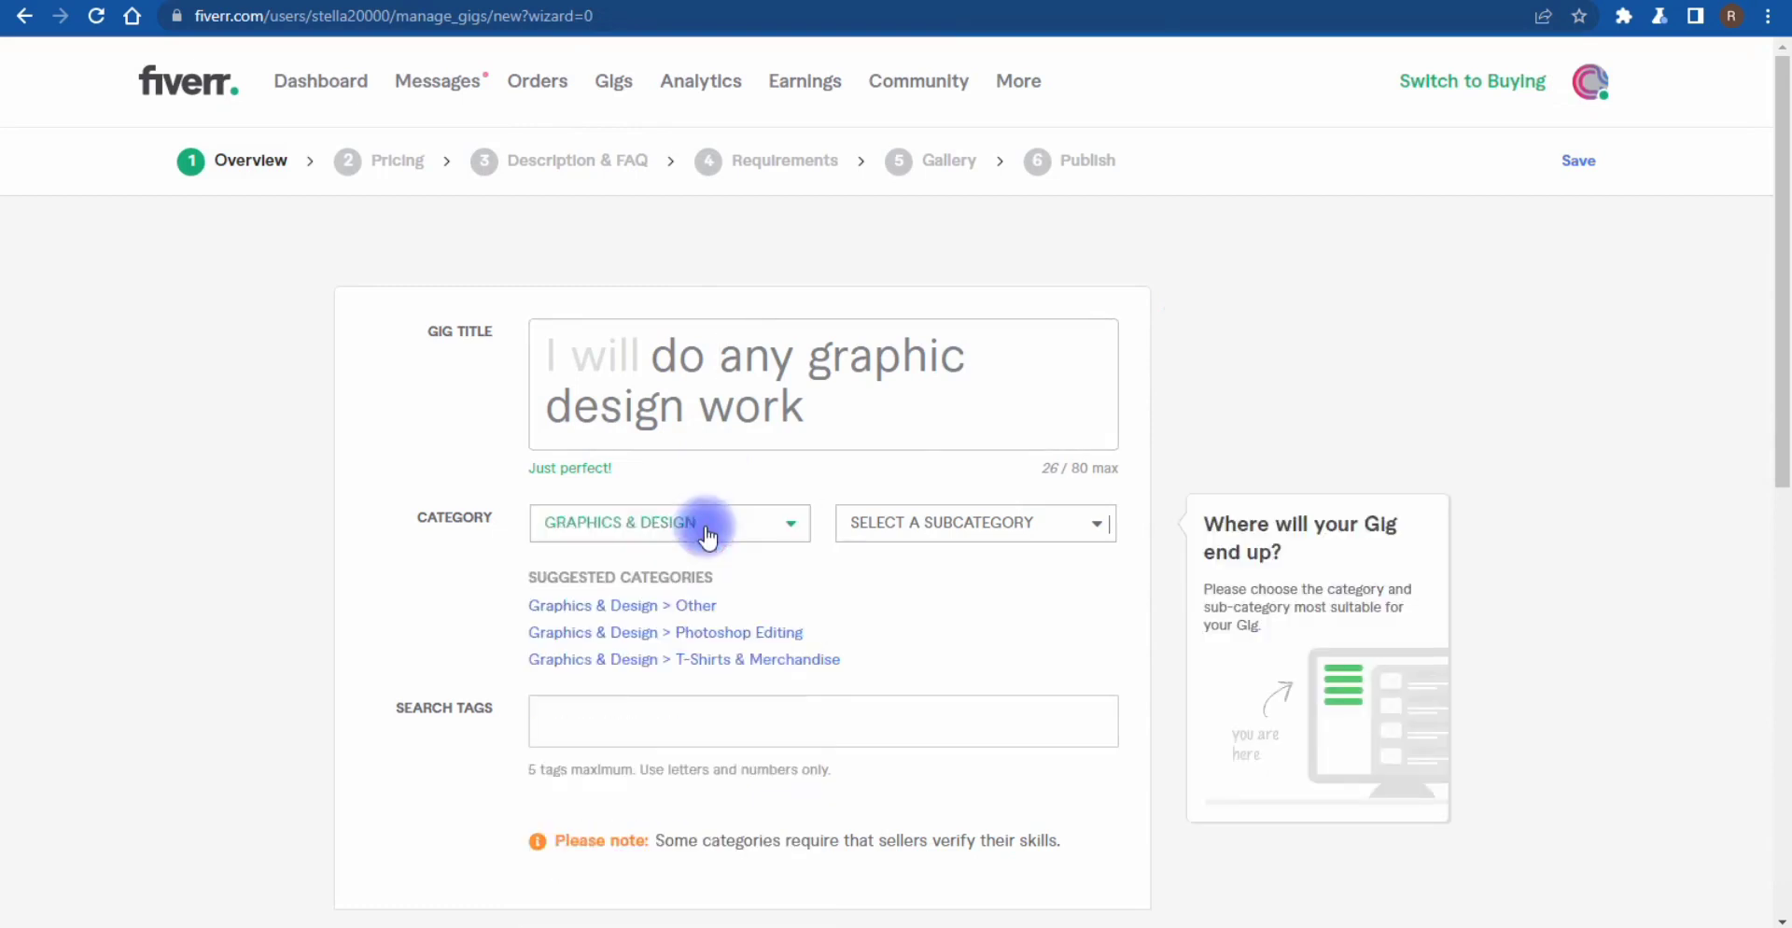
click(922, 524)
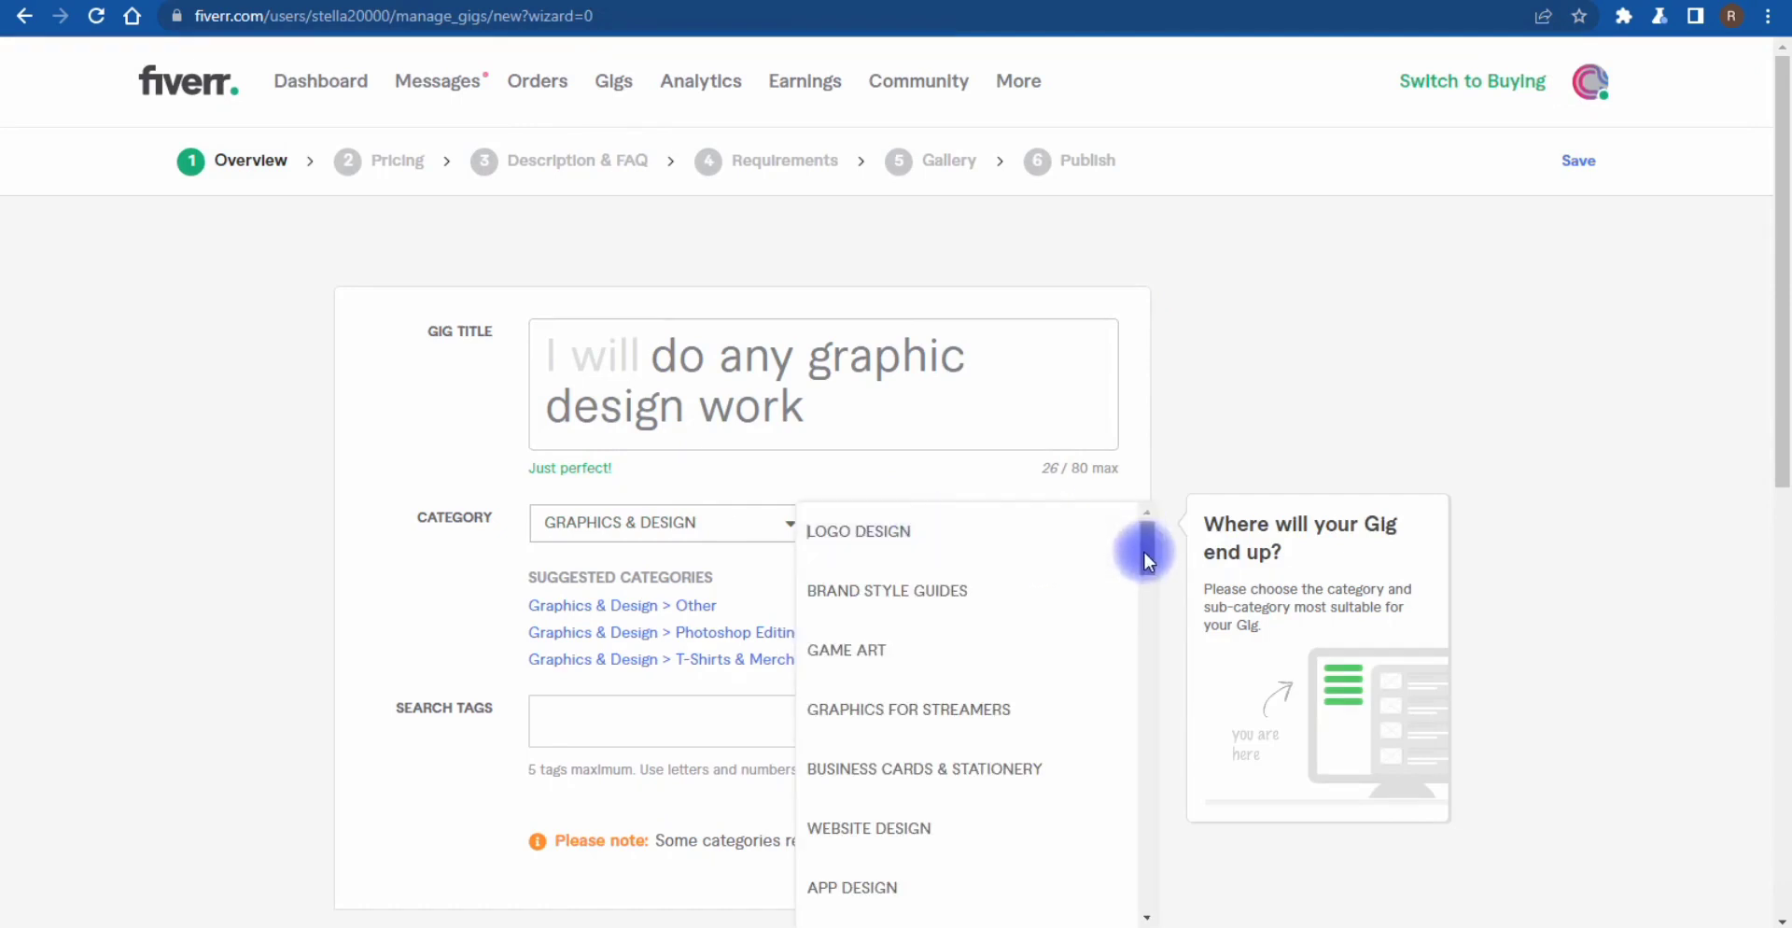
drag(1144, 550, 1151, 769)
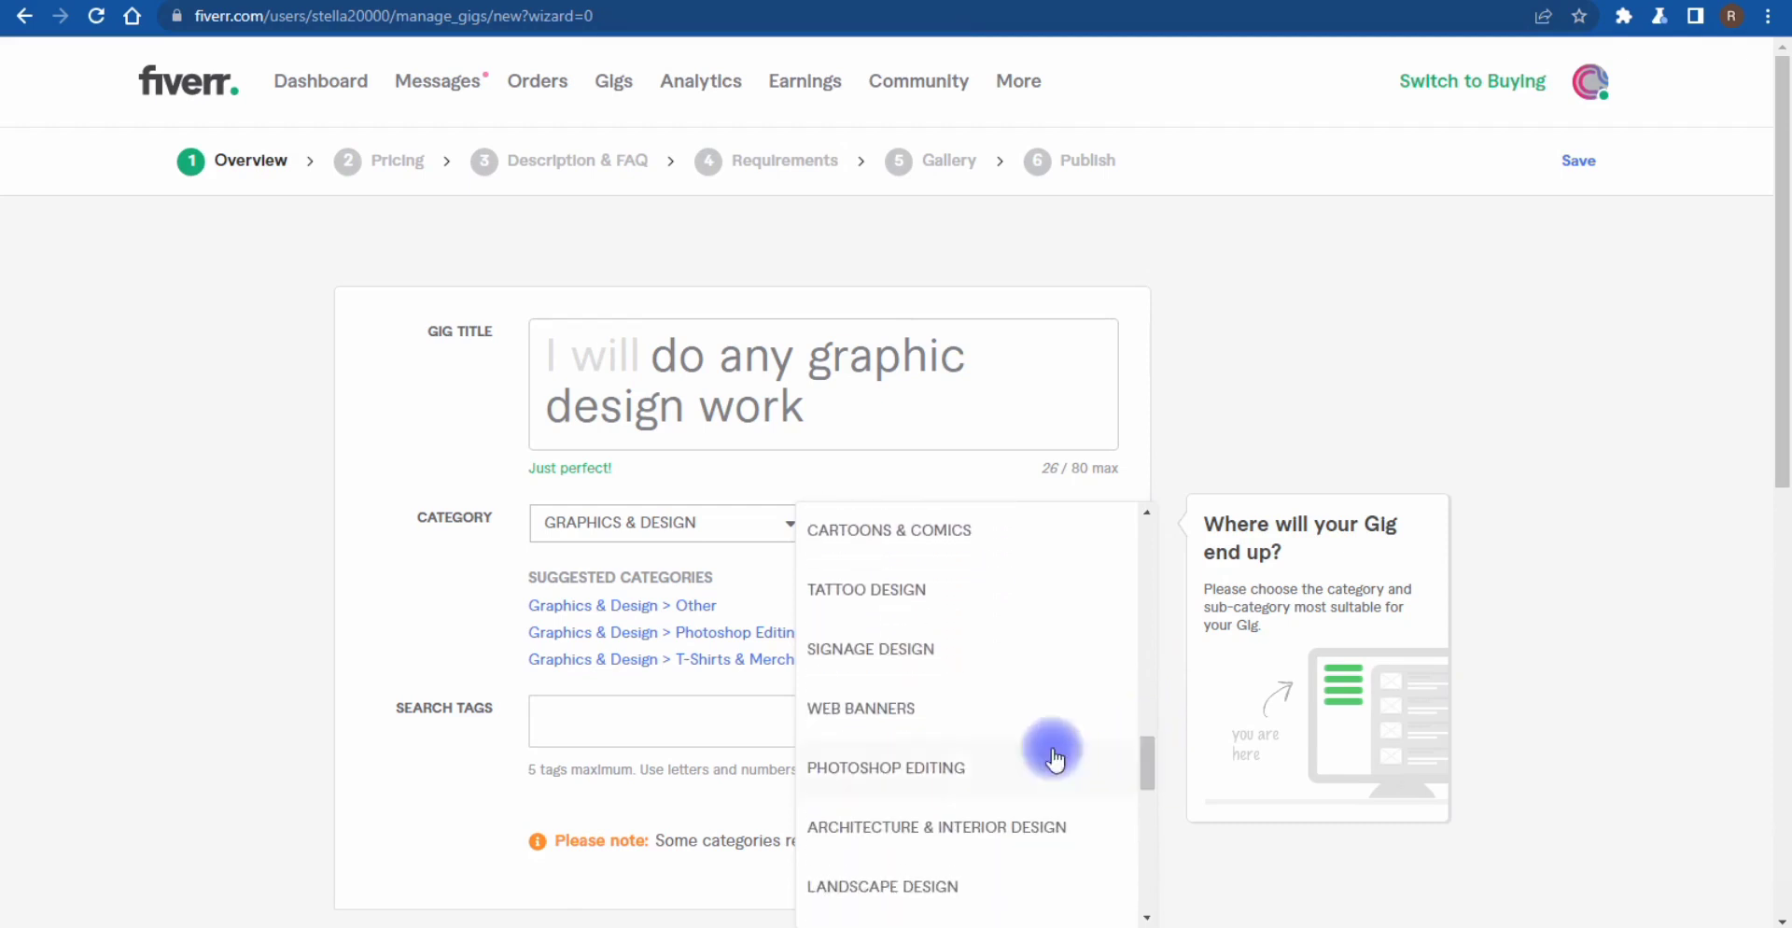
click(951, 775)
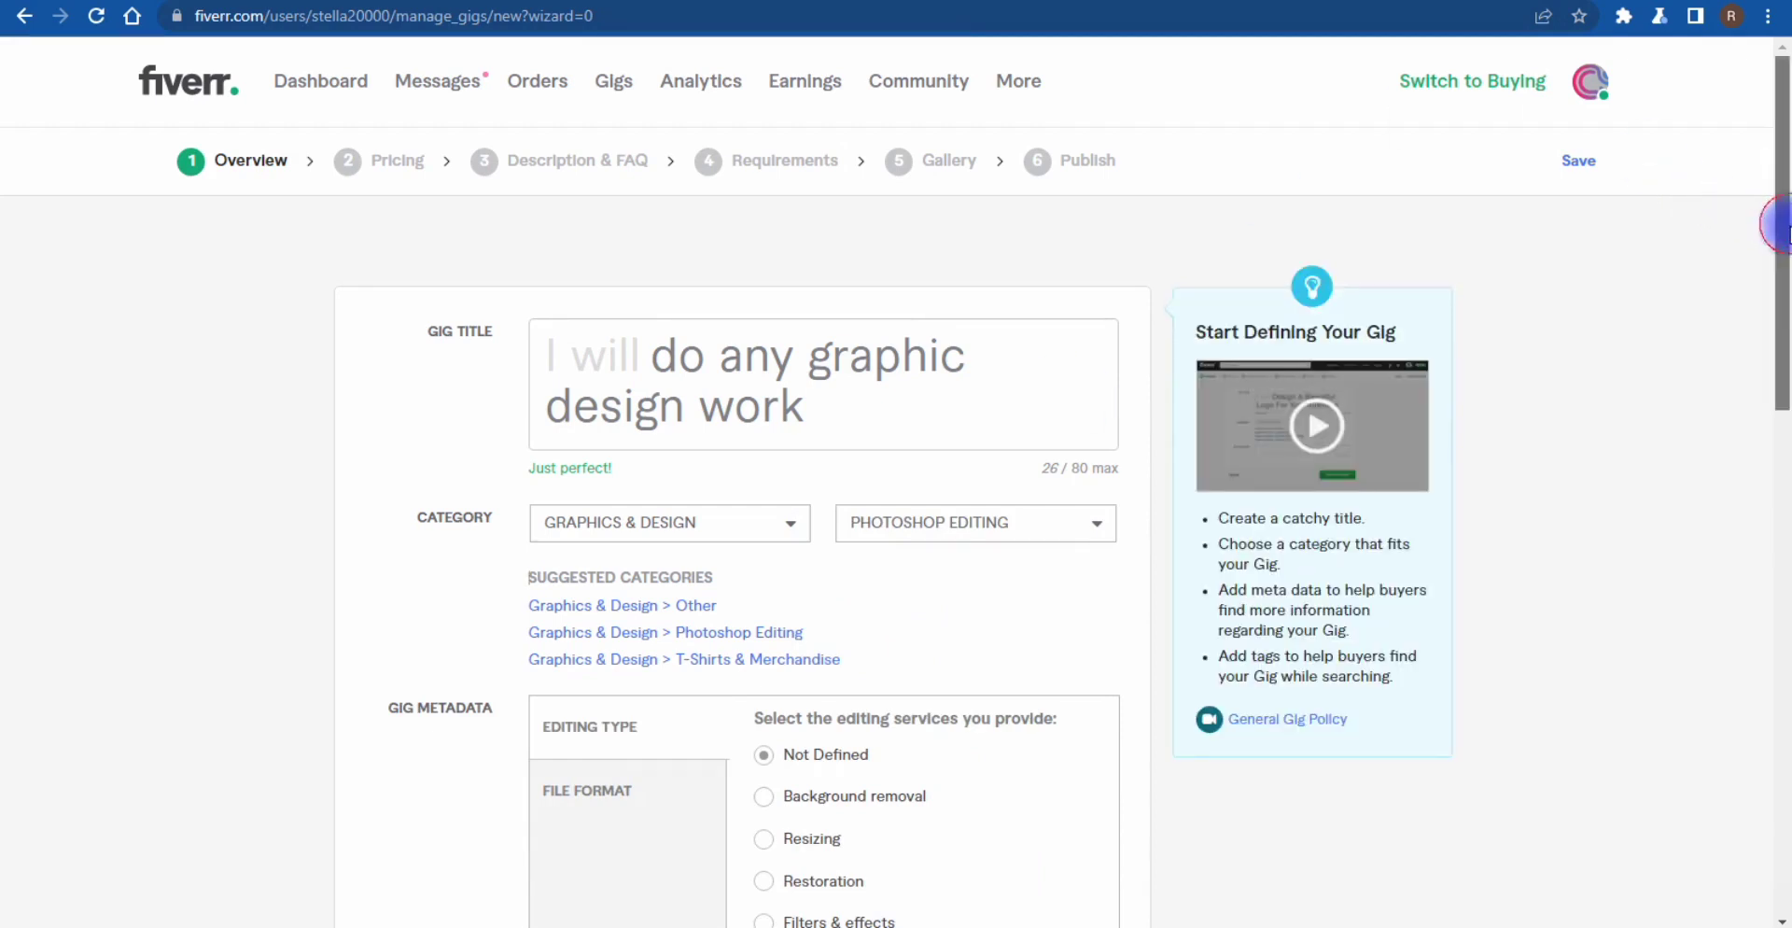
- Check the example gig's page for reference and set the new gig's editing type to Retouching & enhancement
drag(1778, 224, 1782, 341)
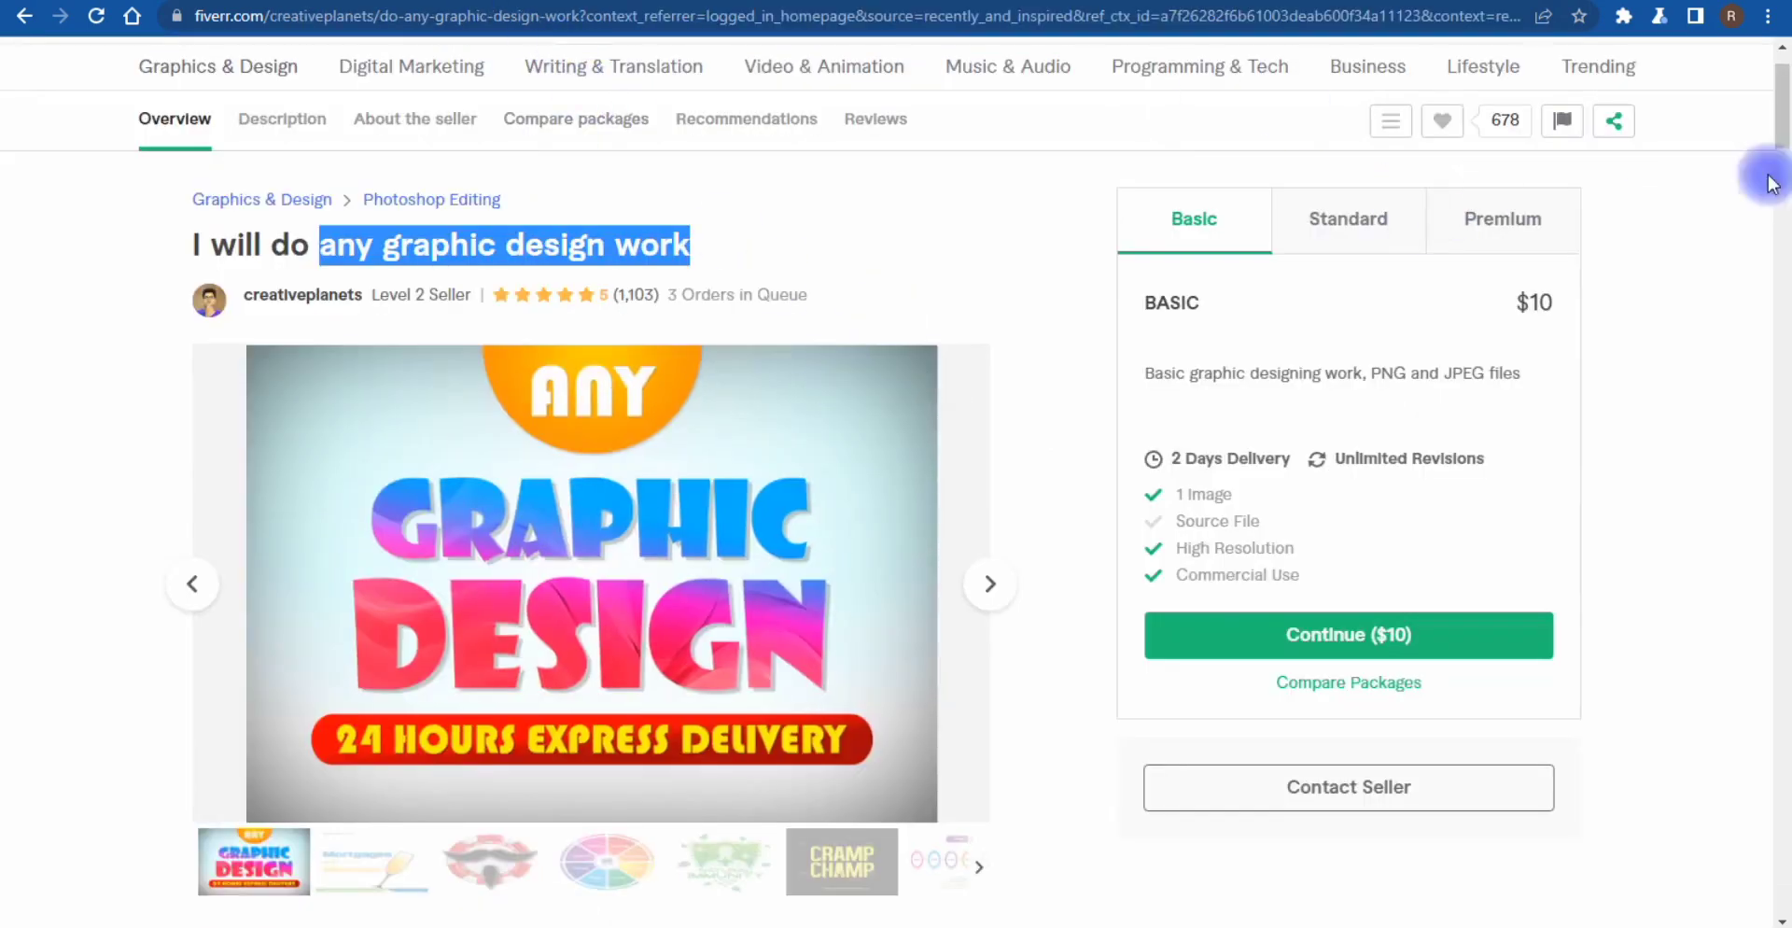
scroll(1778, 144, down, 1)
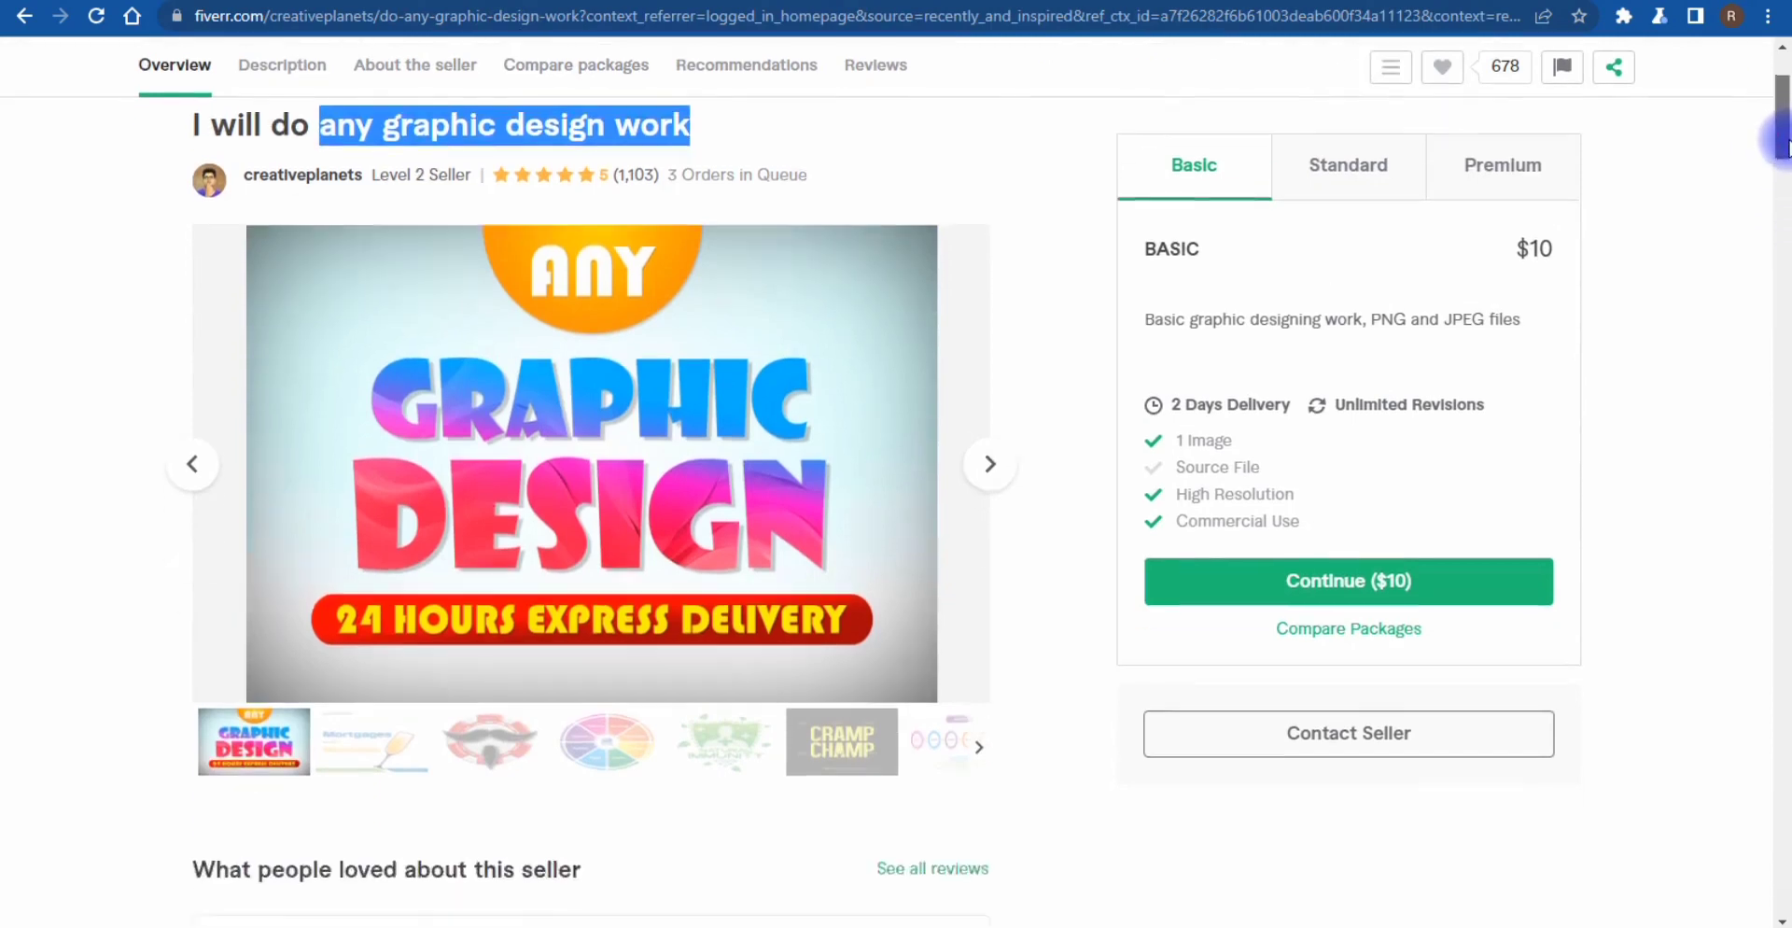
drag(1783, 145, 1760, 80)
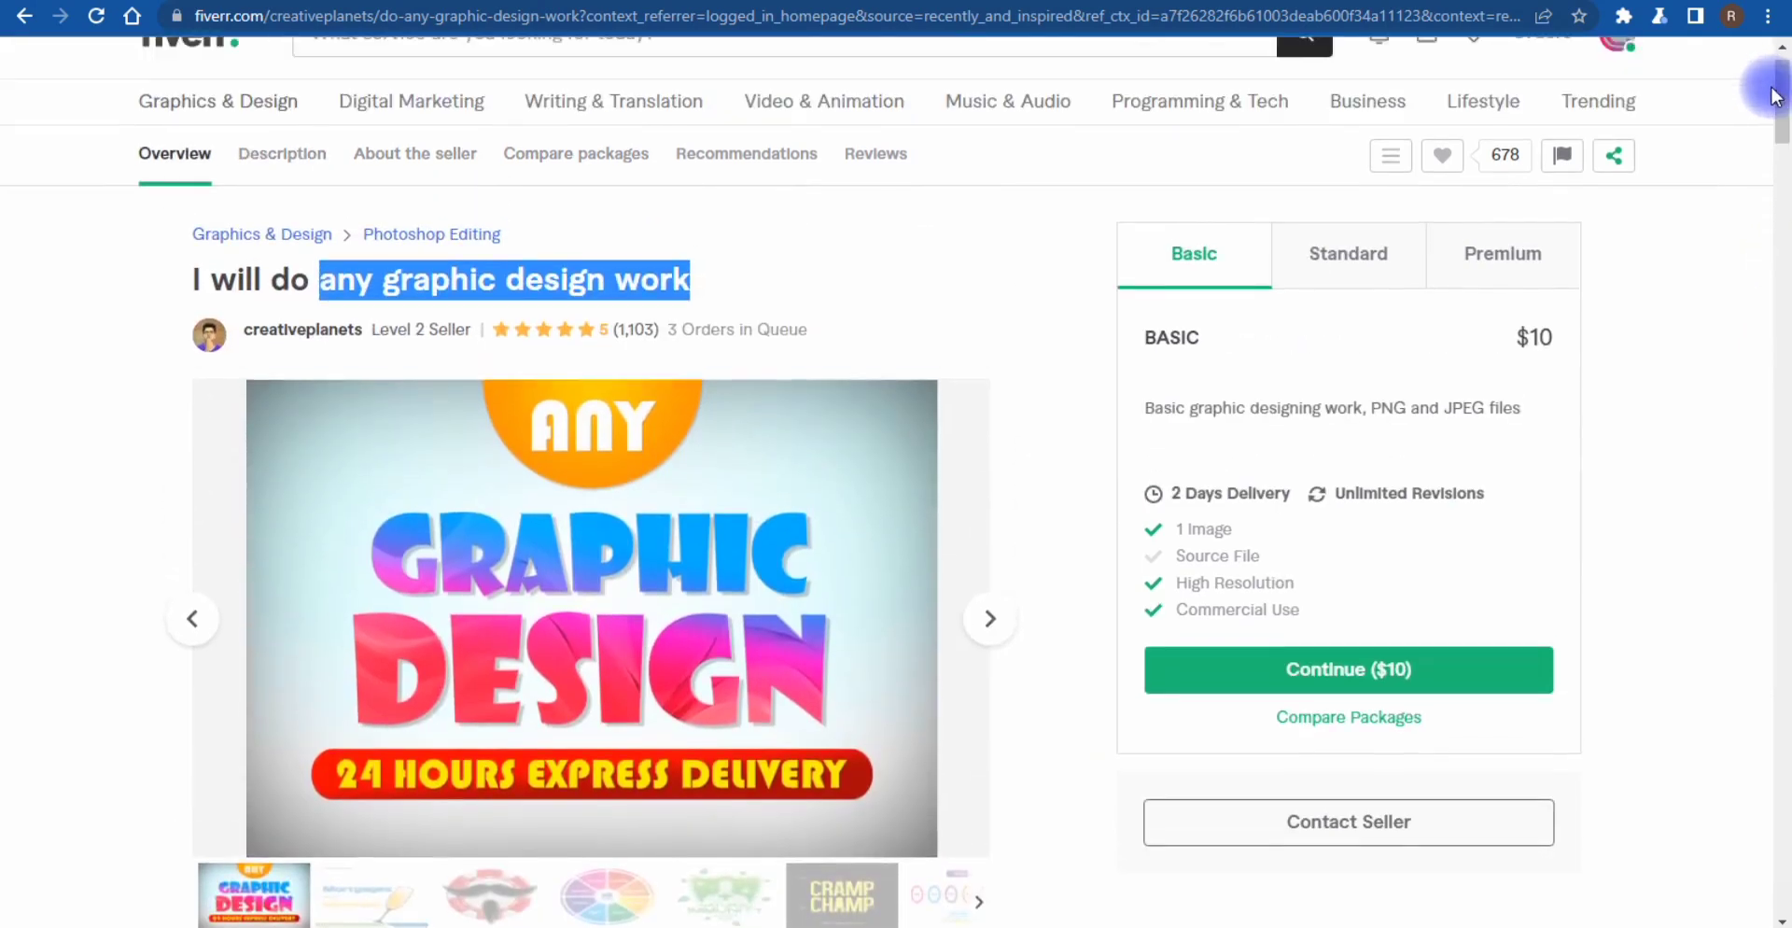
mouse_move(427, 311)
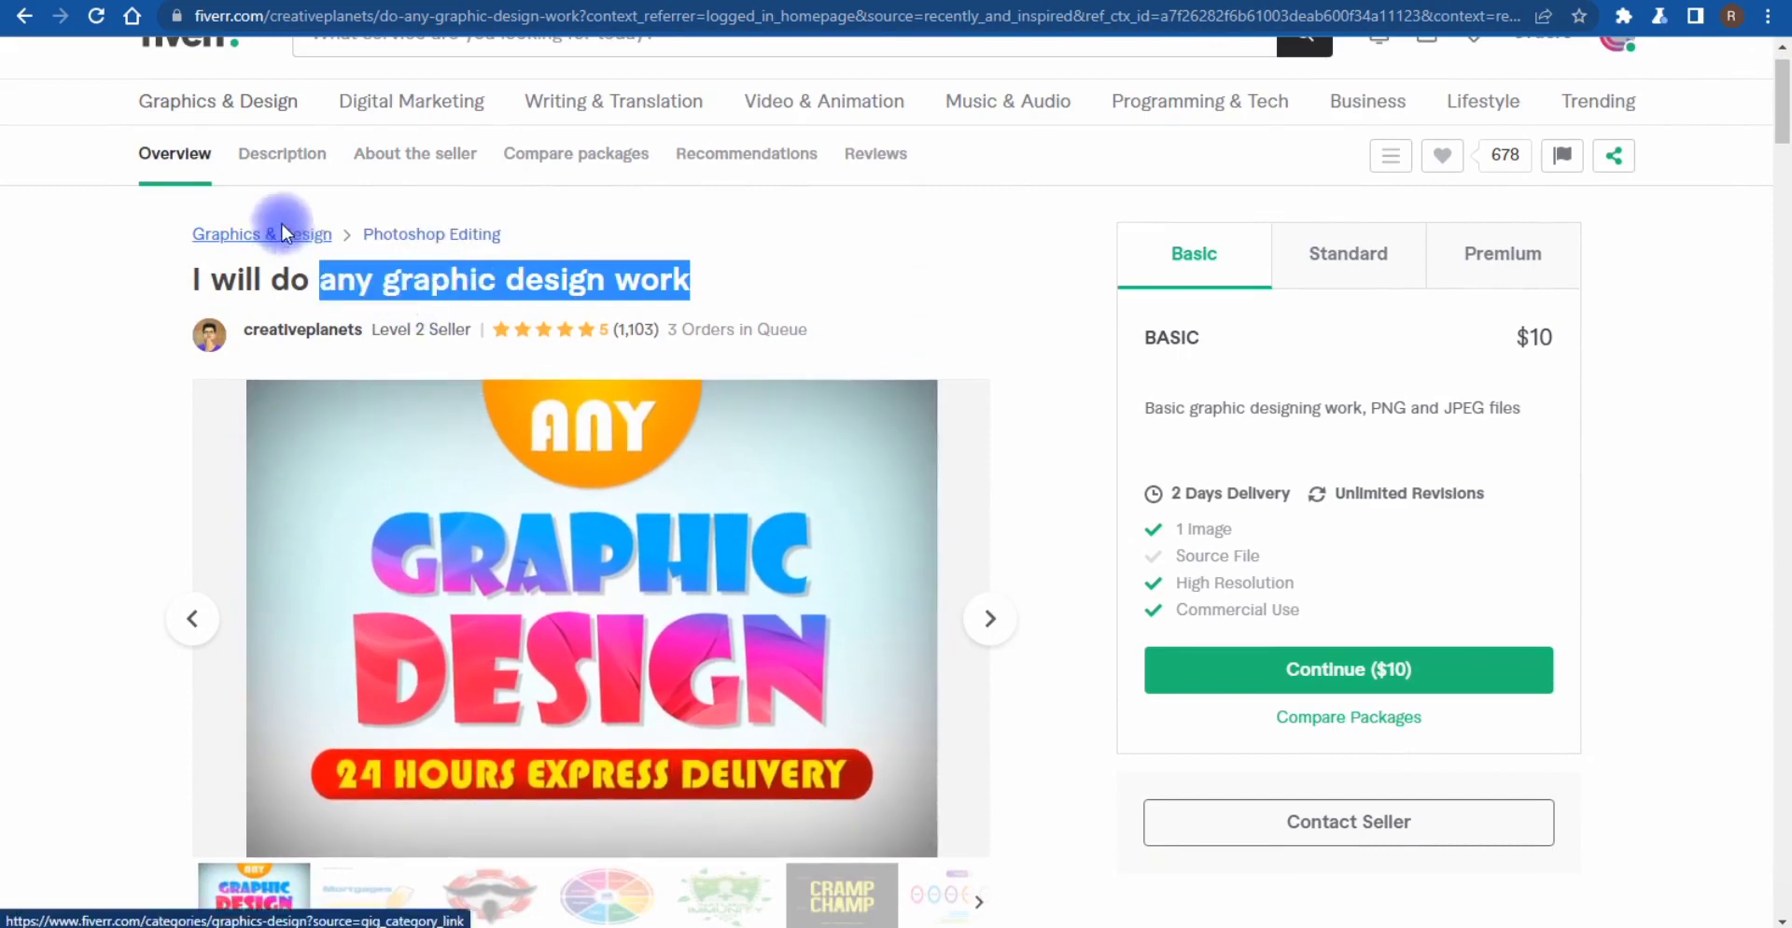
click(252, 1)
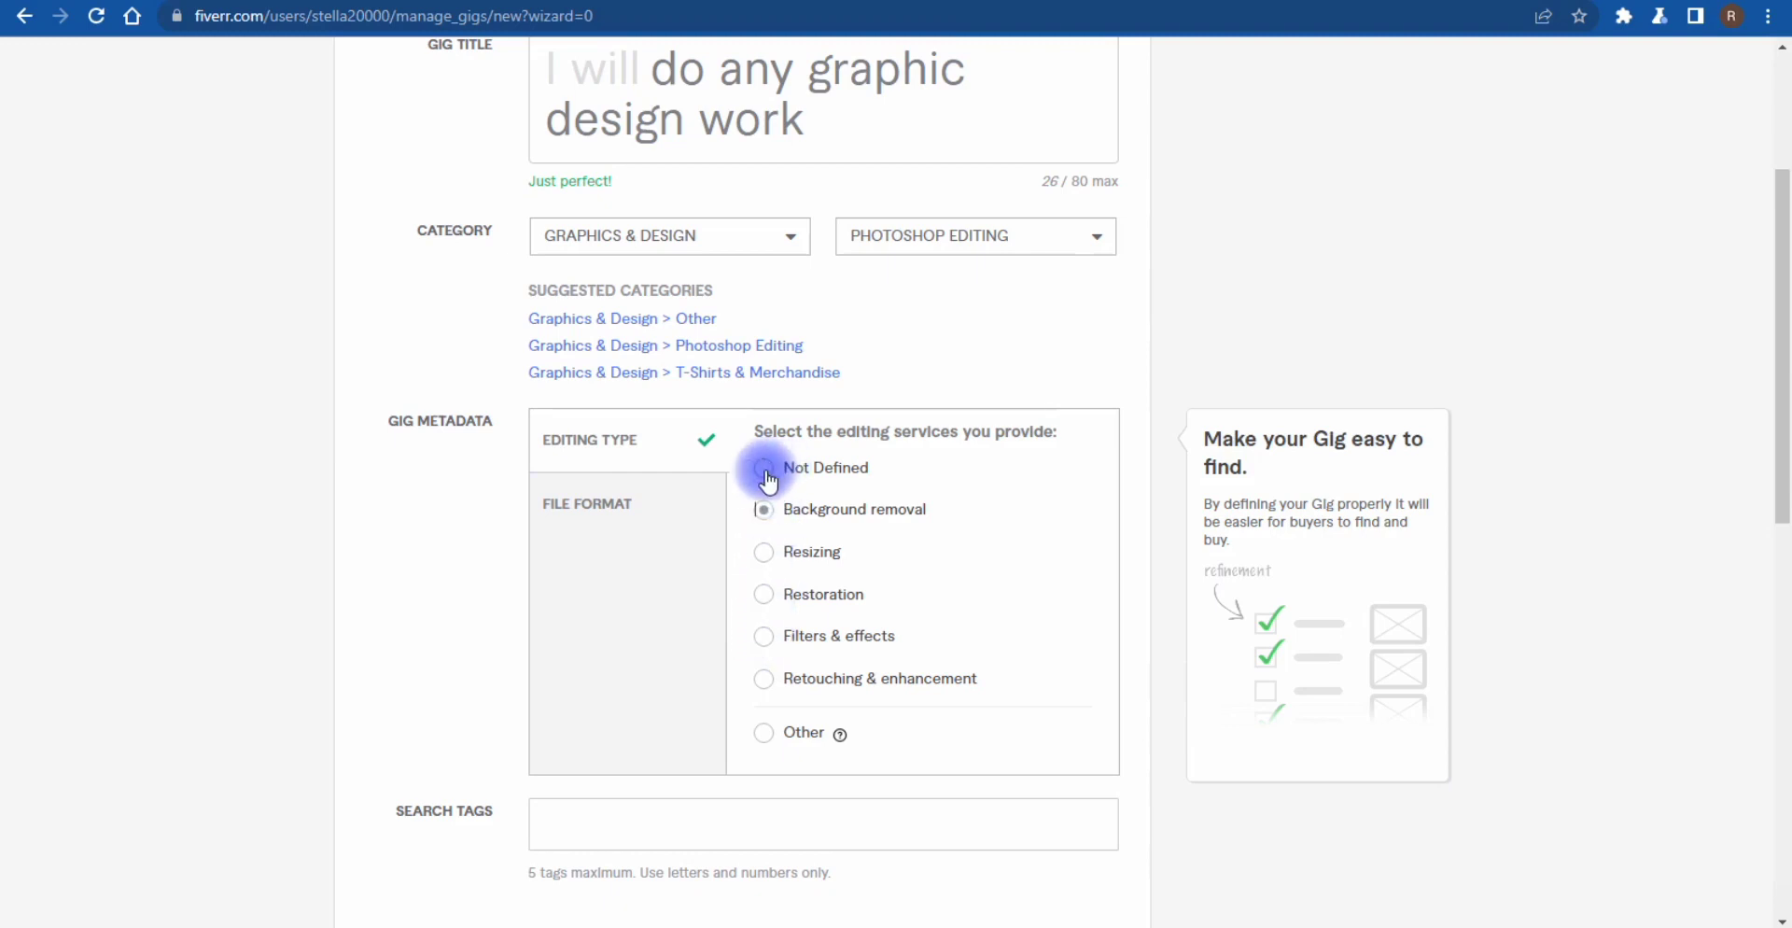
click(762, 680)
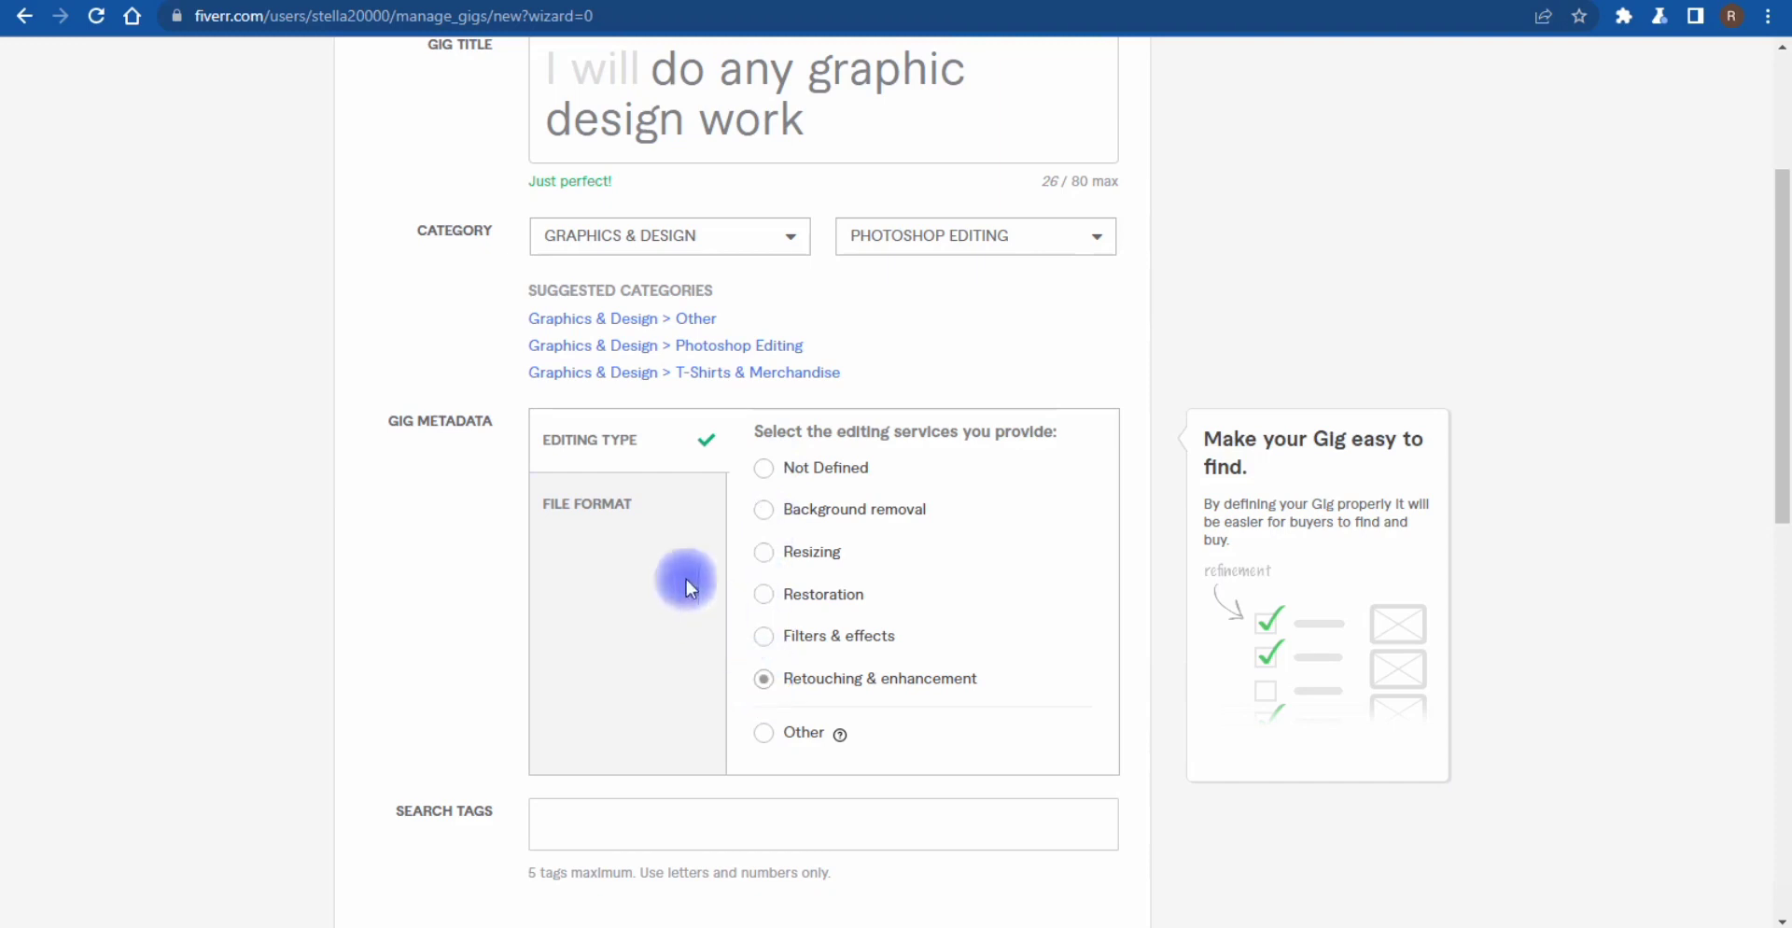
- Select JPEG, PDF, PNG and PSD as the file formats provided in the gig's metadata
click(621, 502)
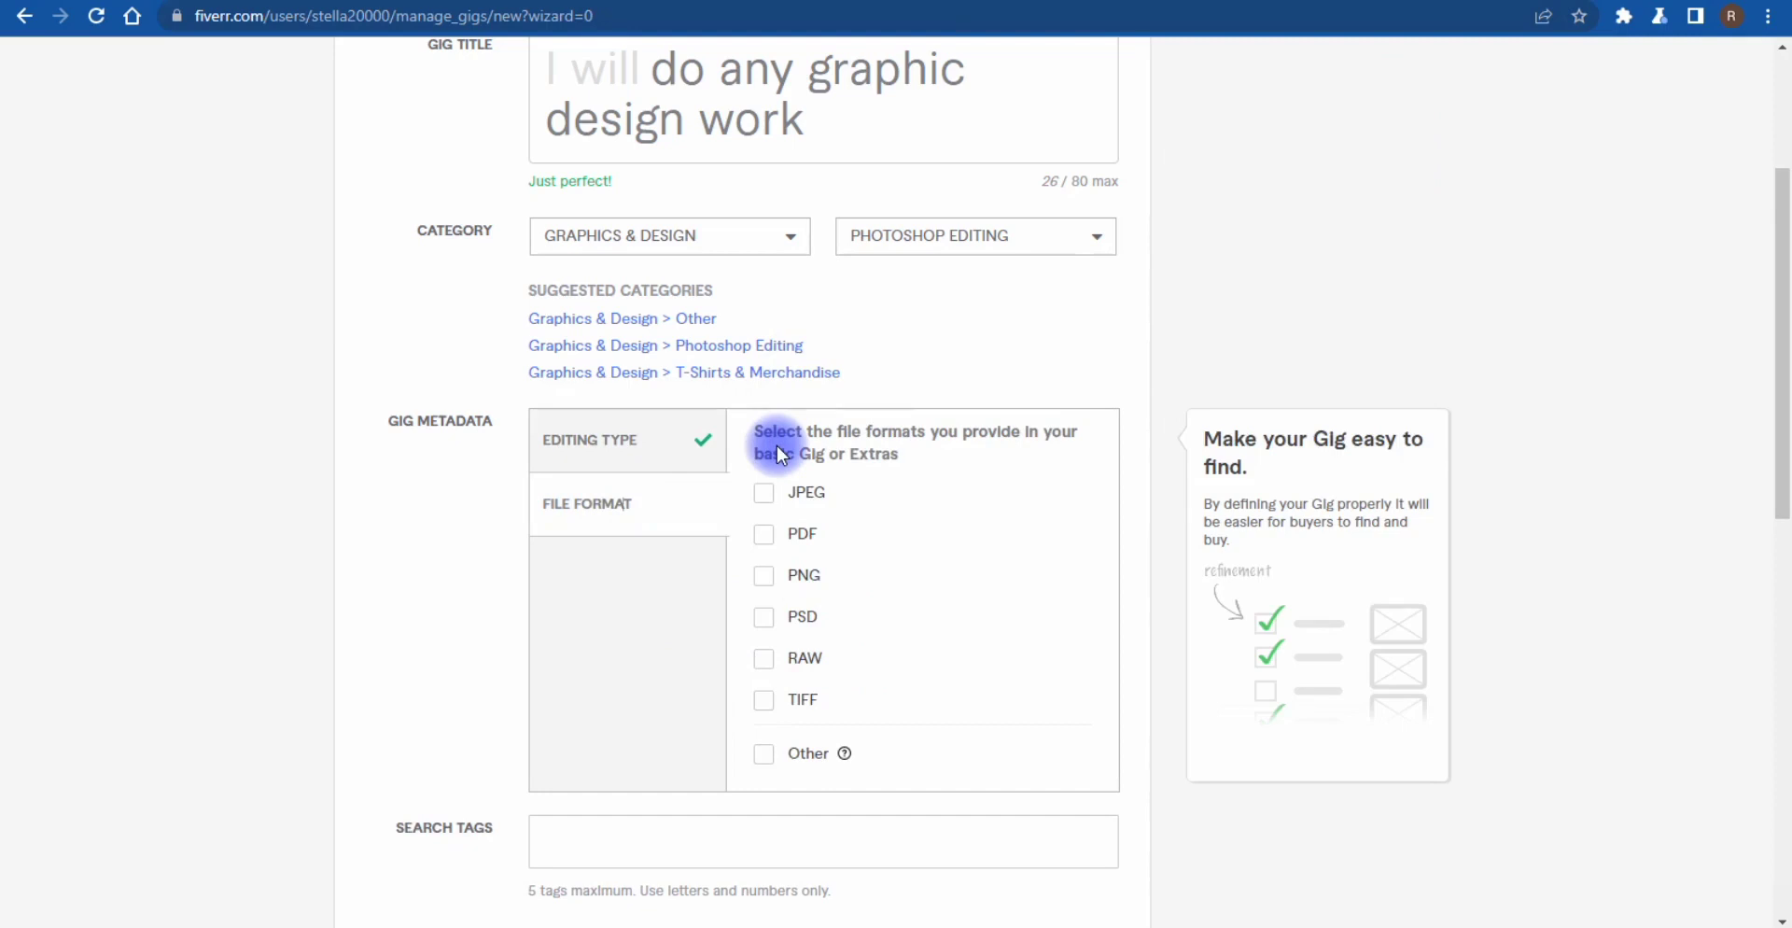
click(767, 493)
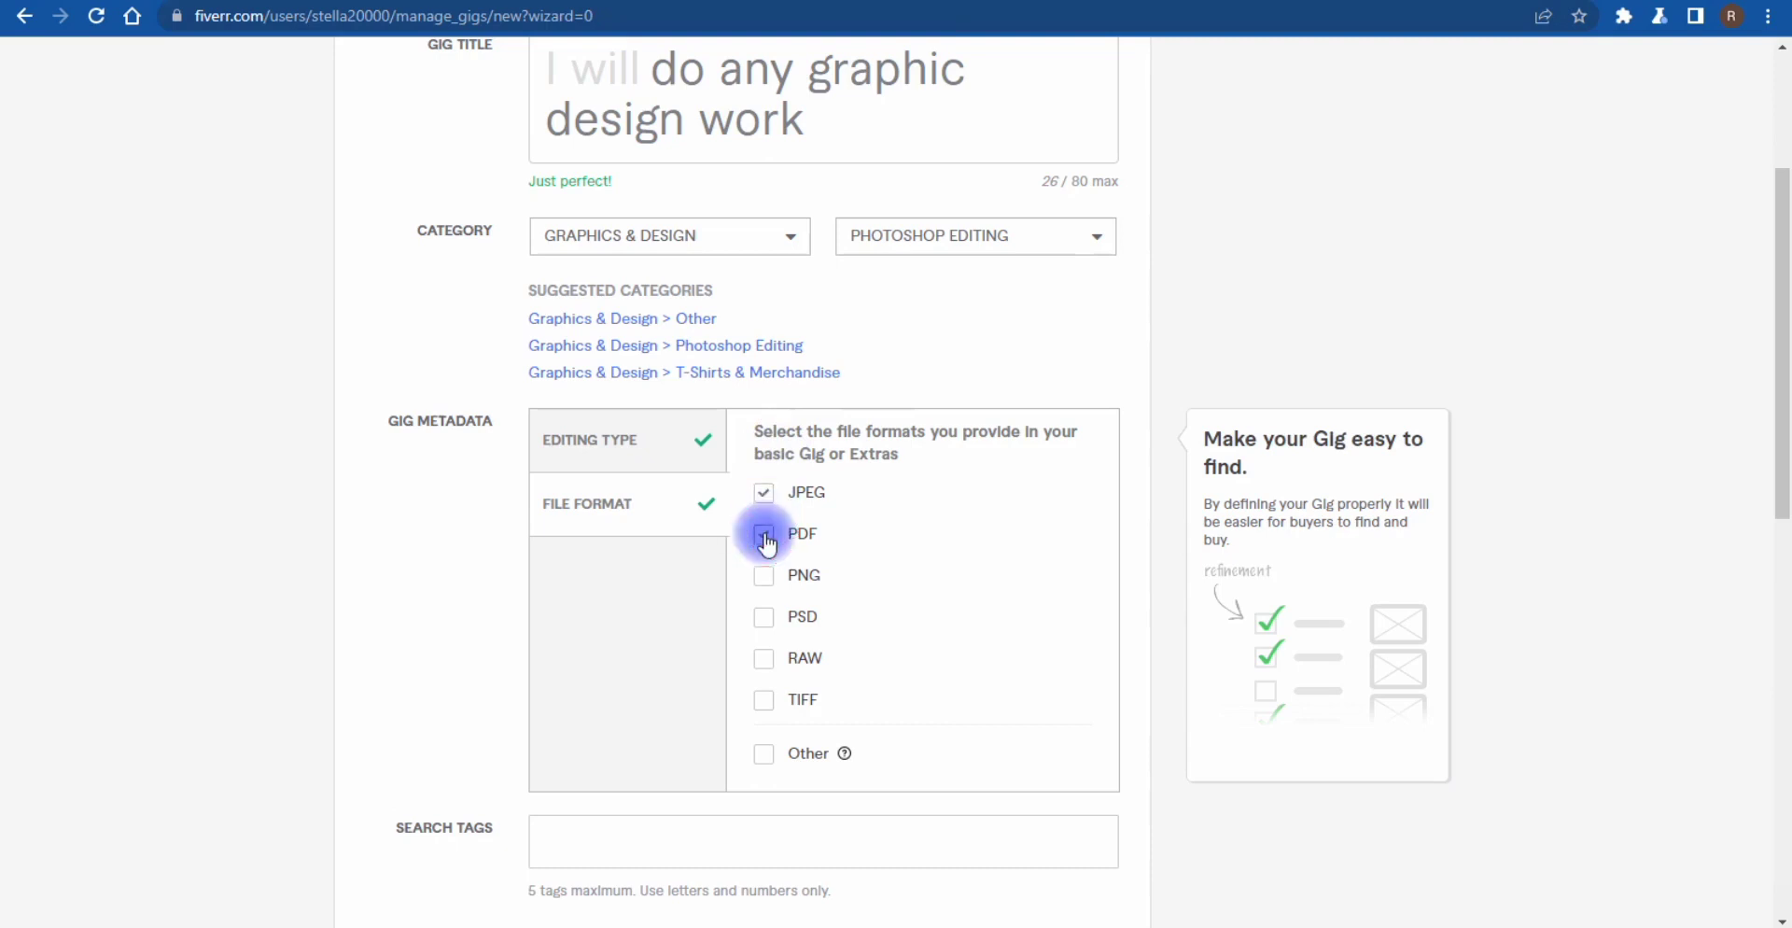
click(765, 537)
click(765, 577)
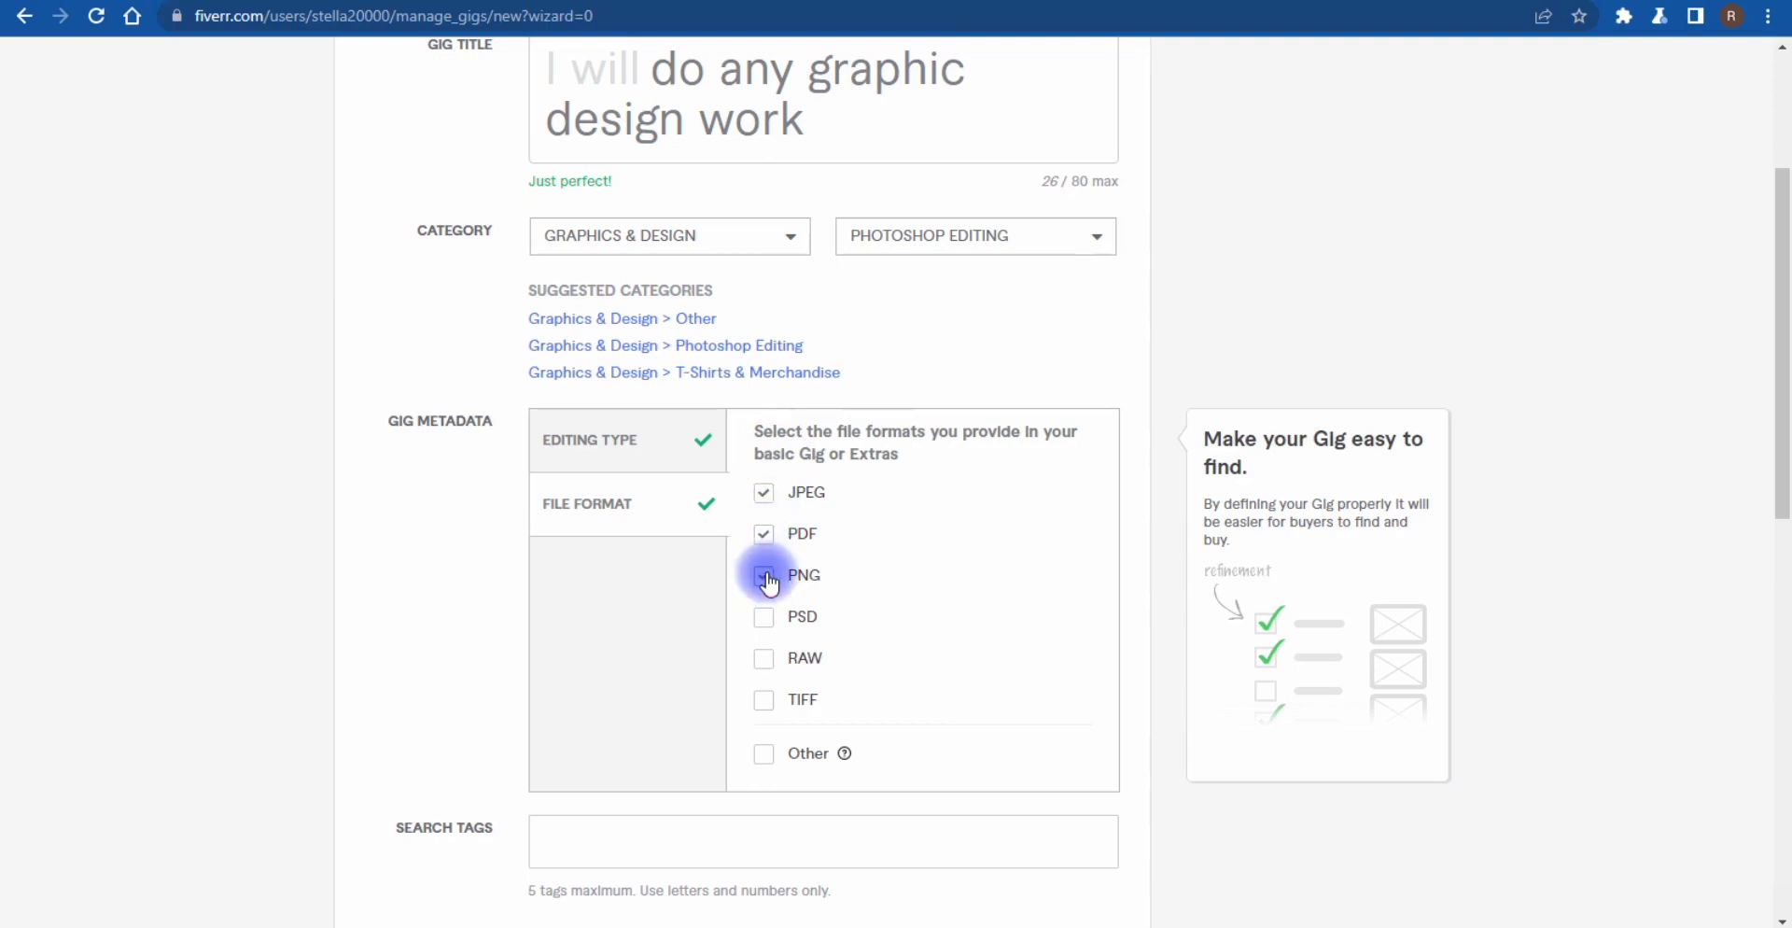
click(766, 618)
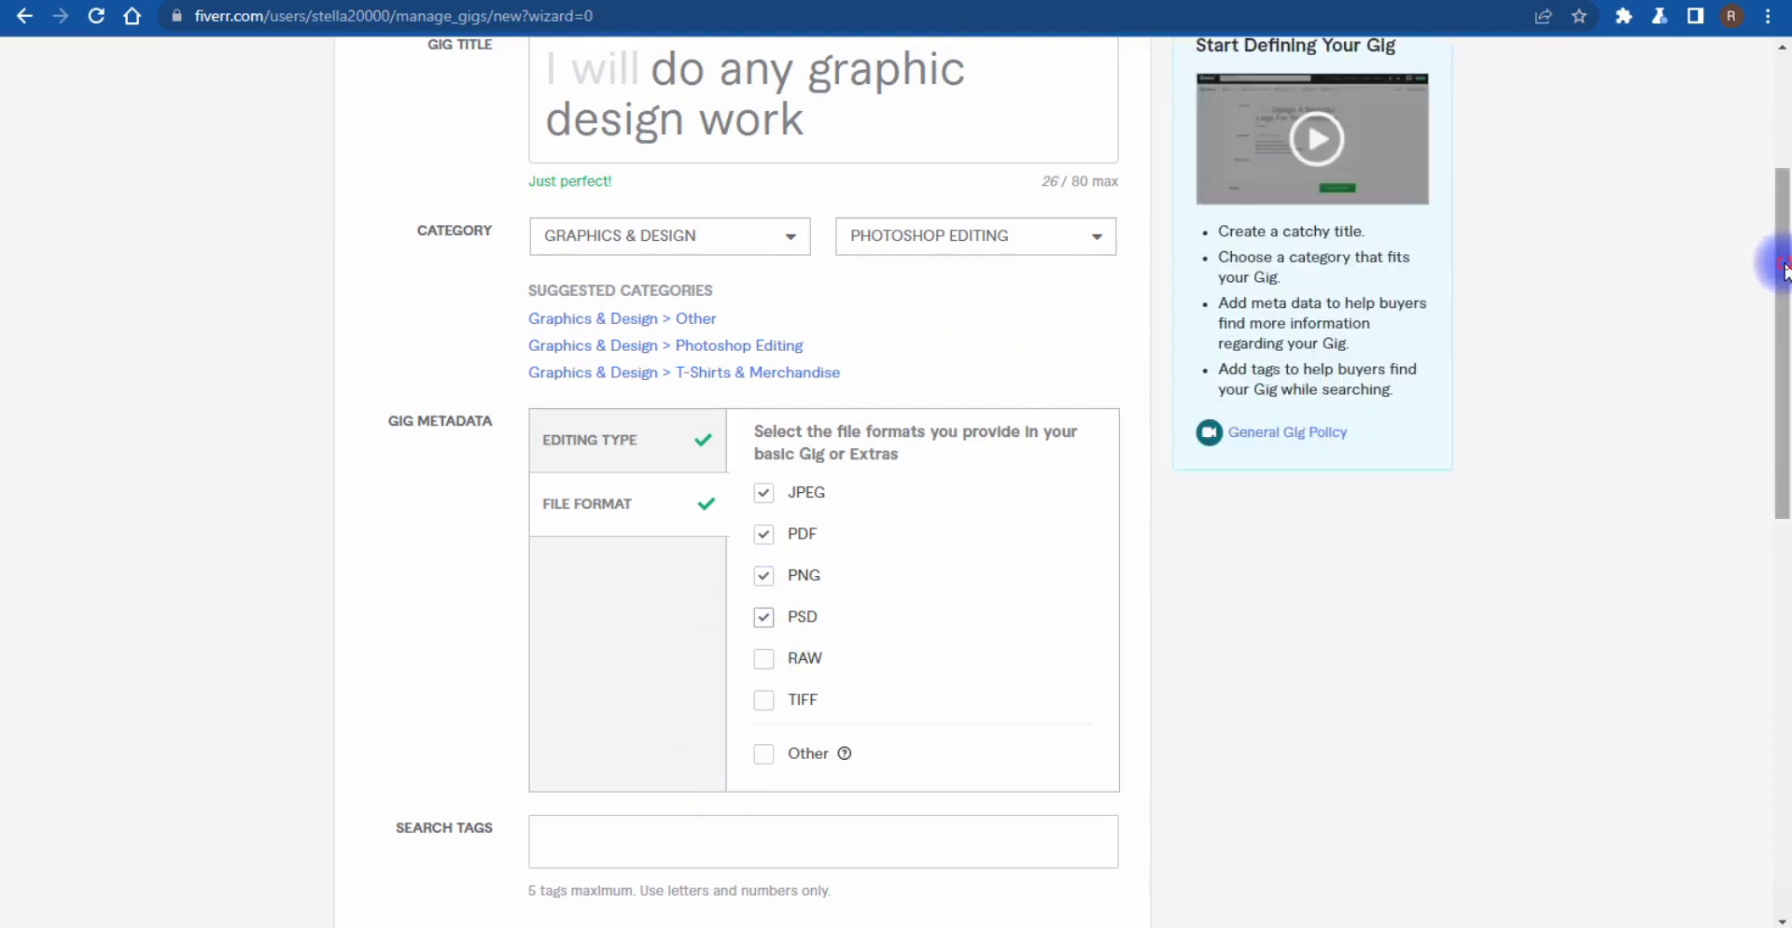
- Look up the related tags on the example gig's page and add "artwork" as the new gig's first search tag
drag(1783, 267, 1785, 375)
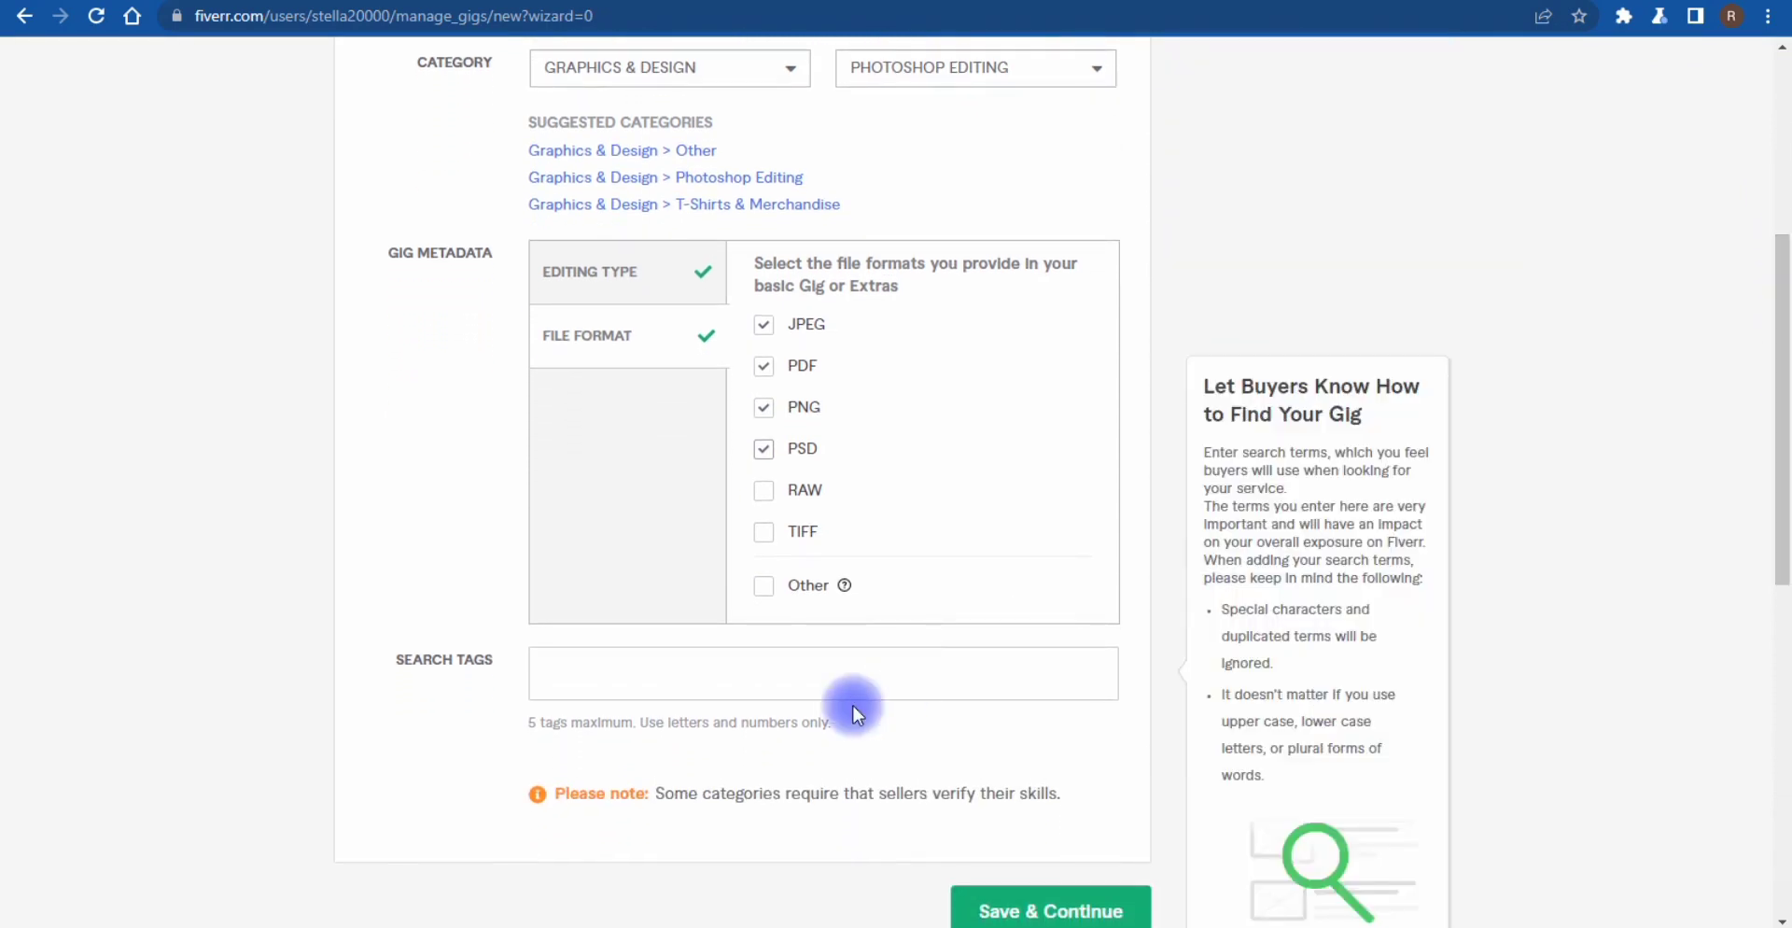
click(674, 678)
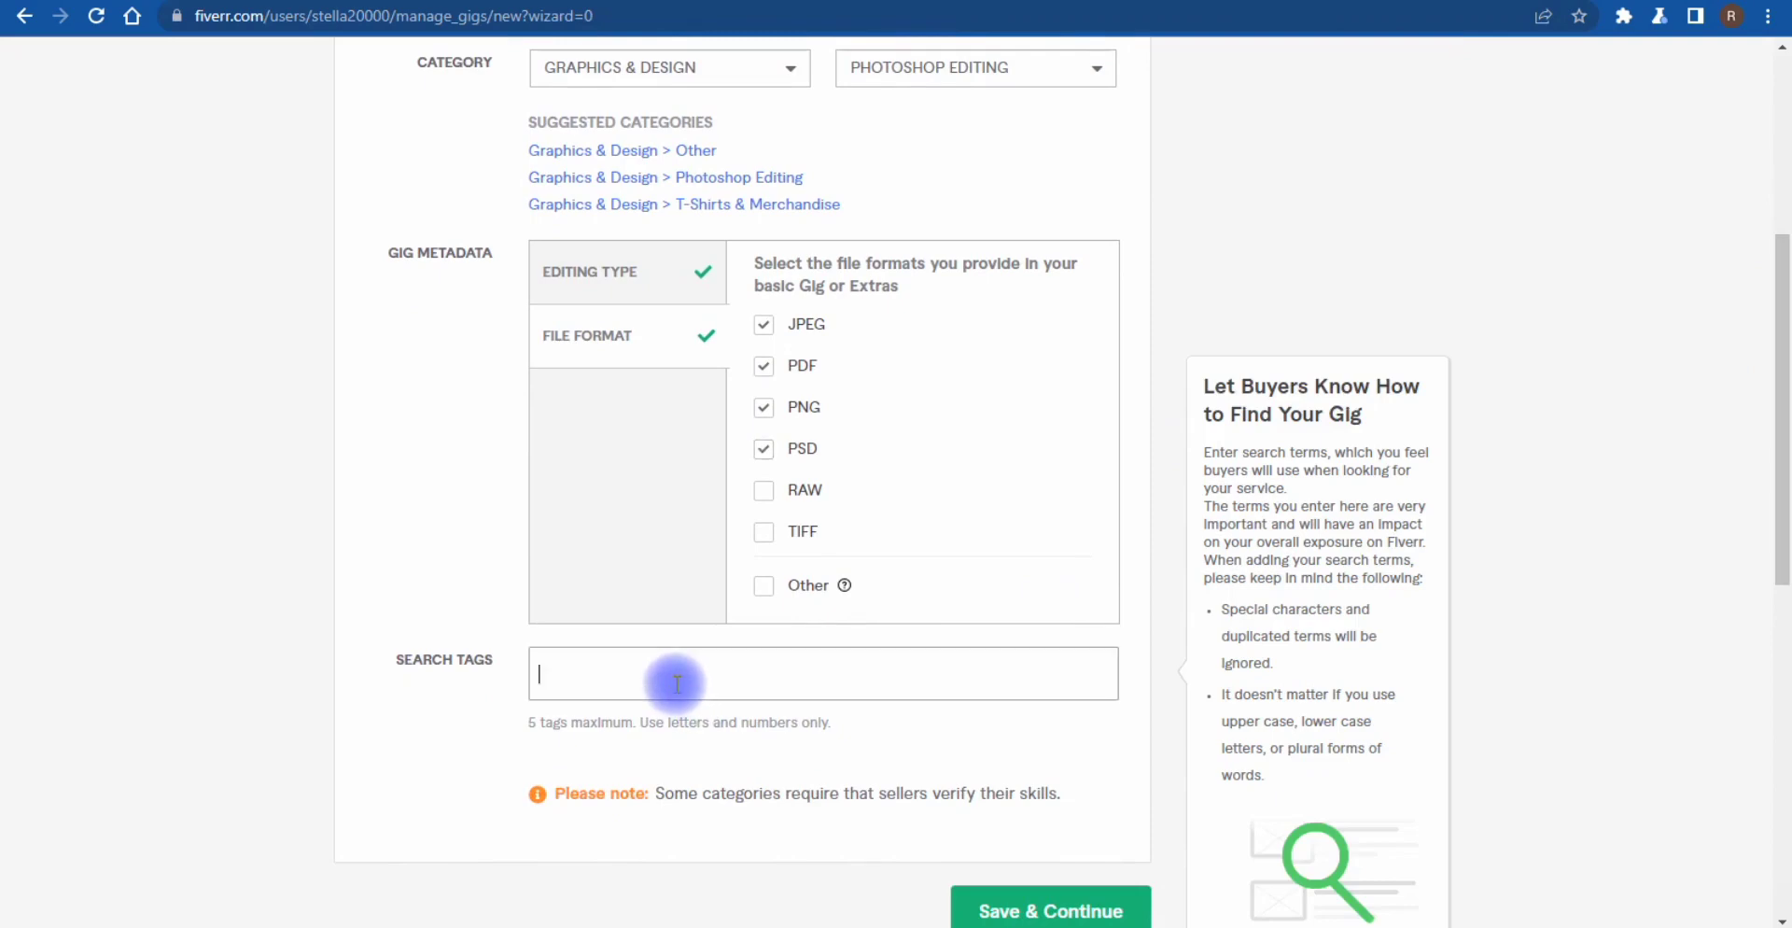
key(ctrl+Tab)
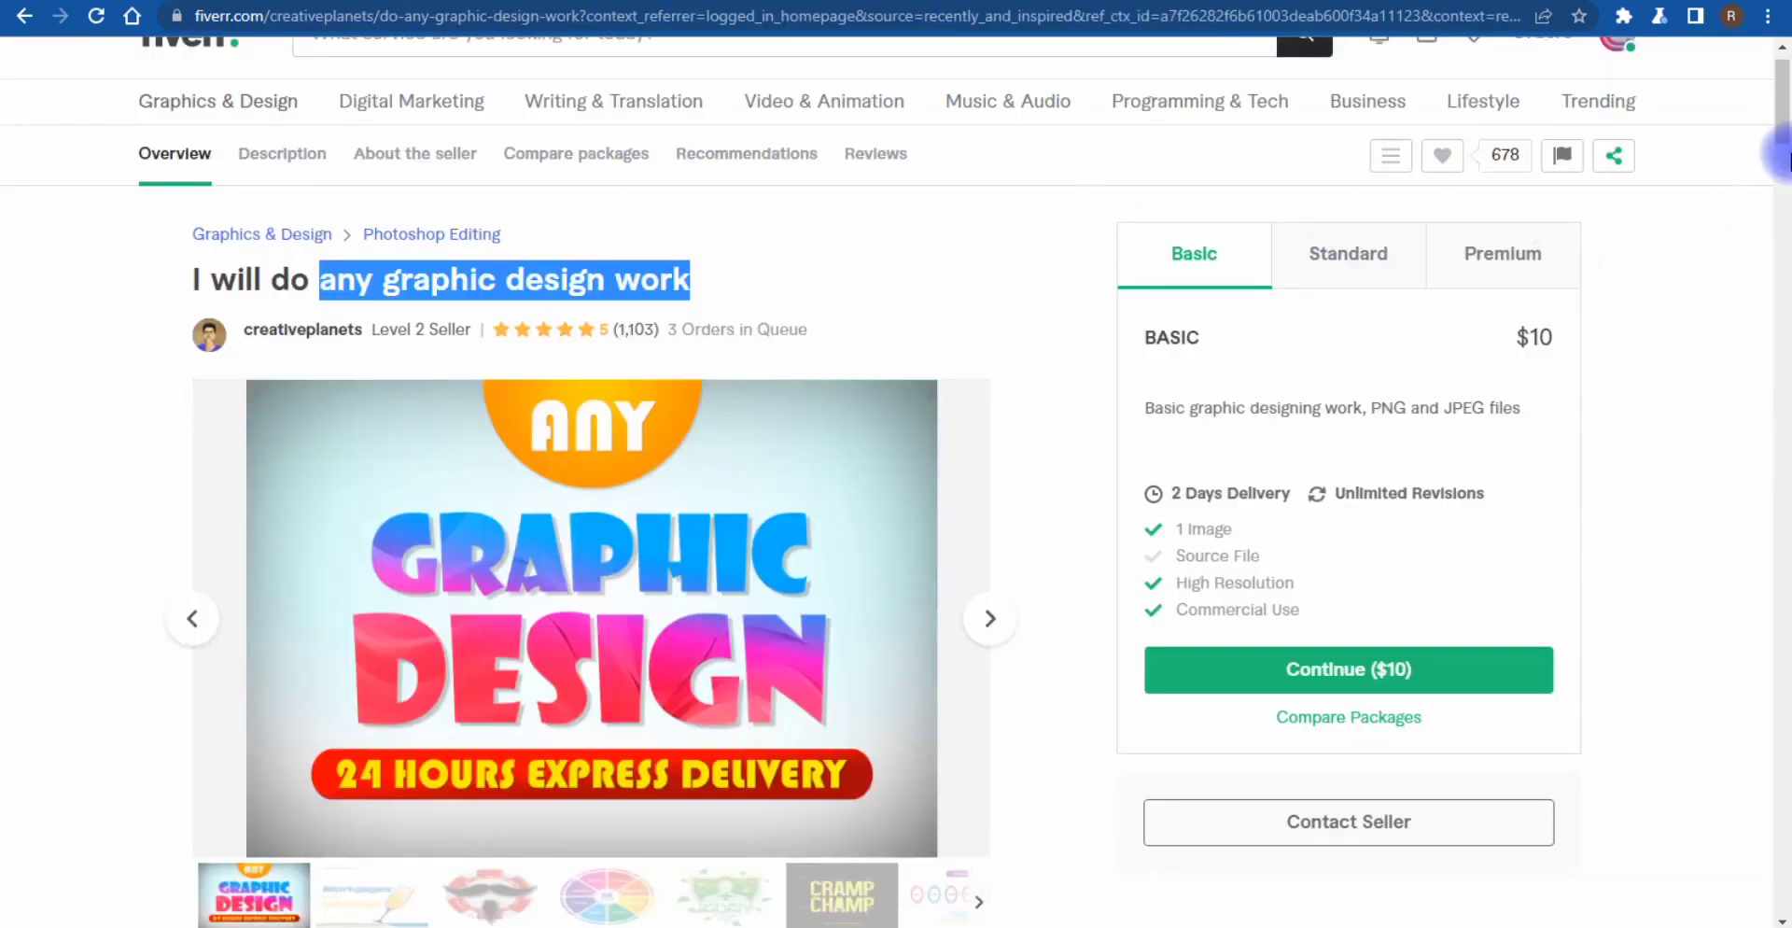
drag(1785, 129, 1785, 713)
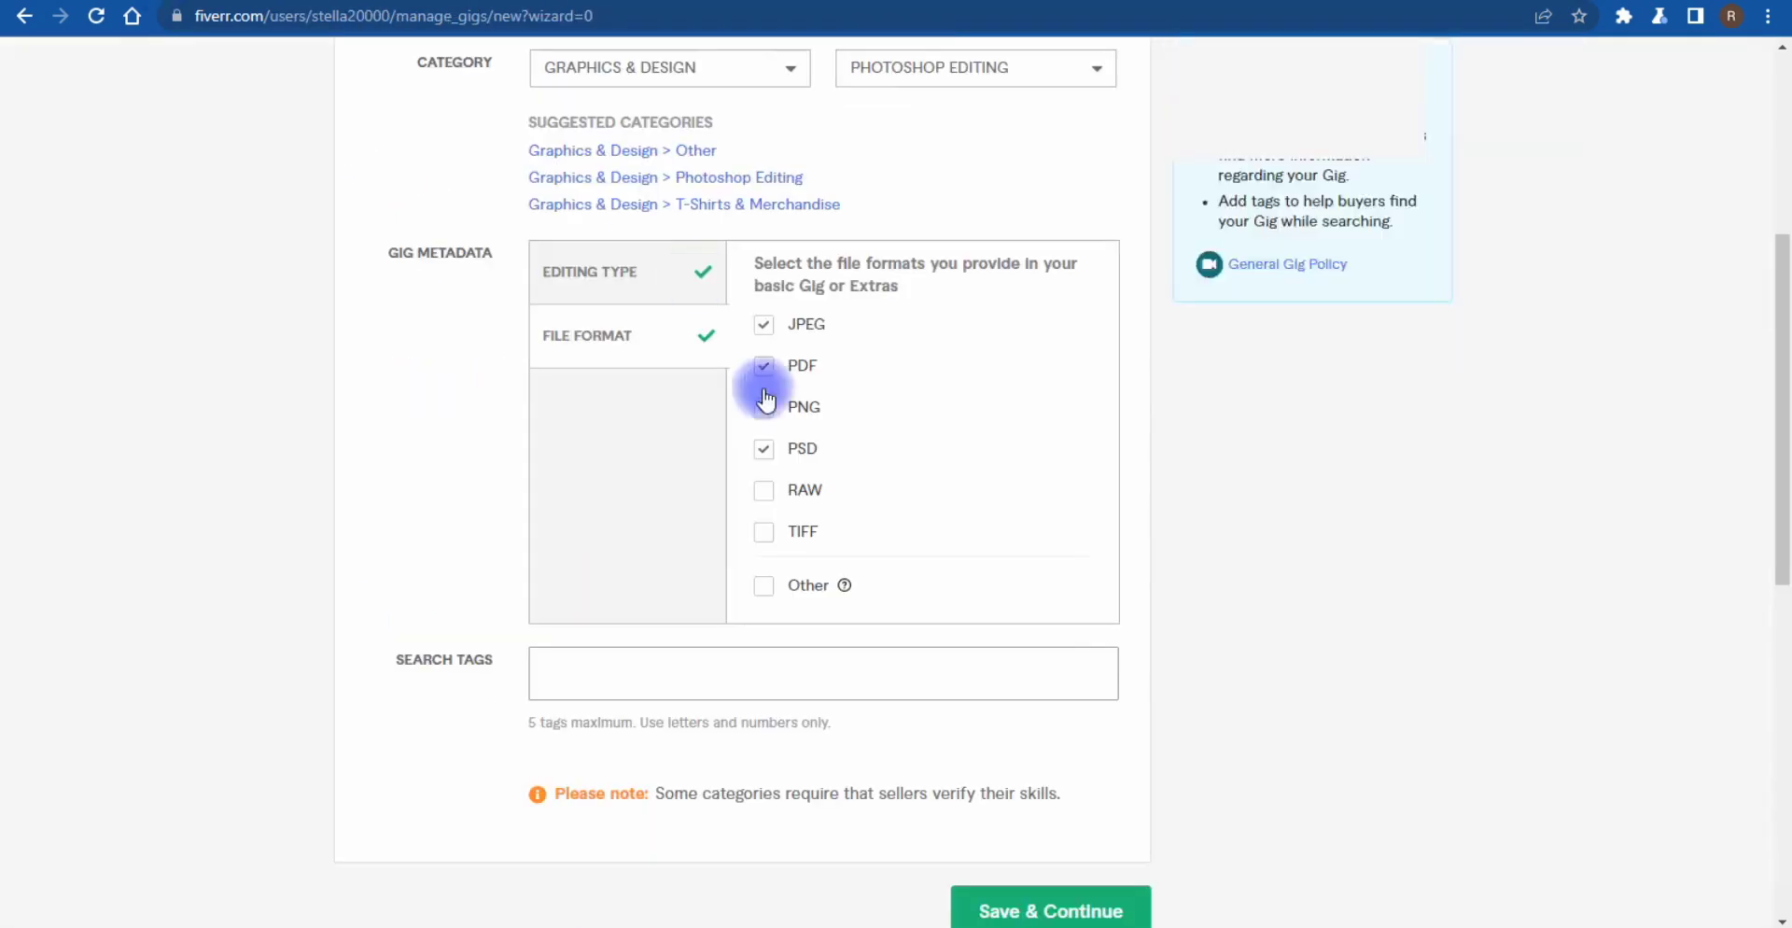
click(734, 670)
text(a)
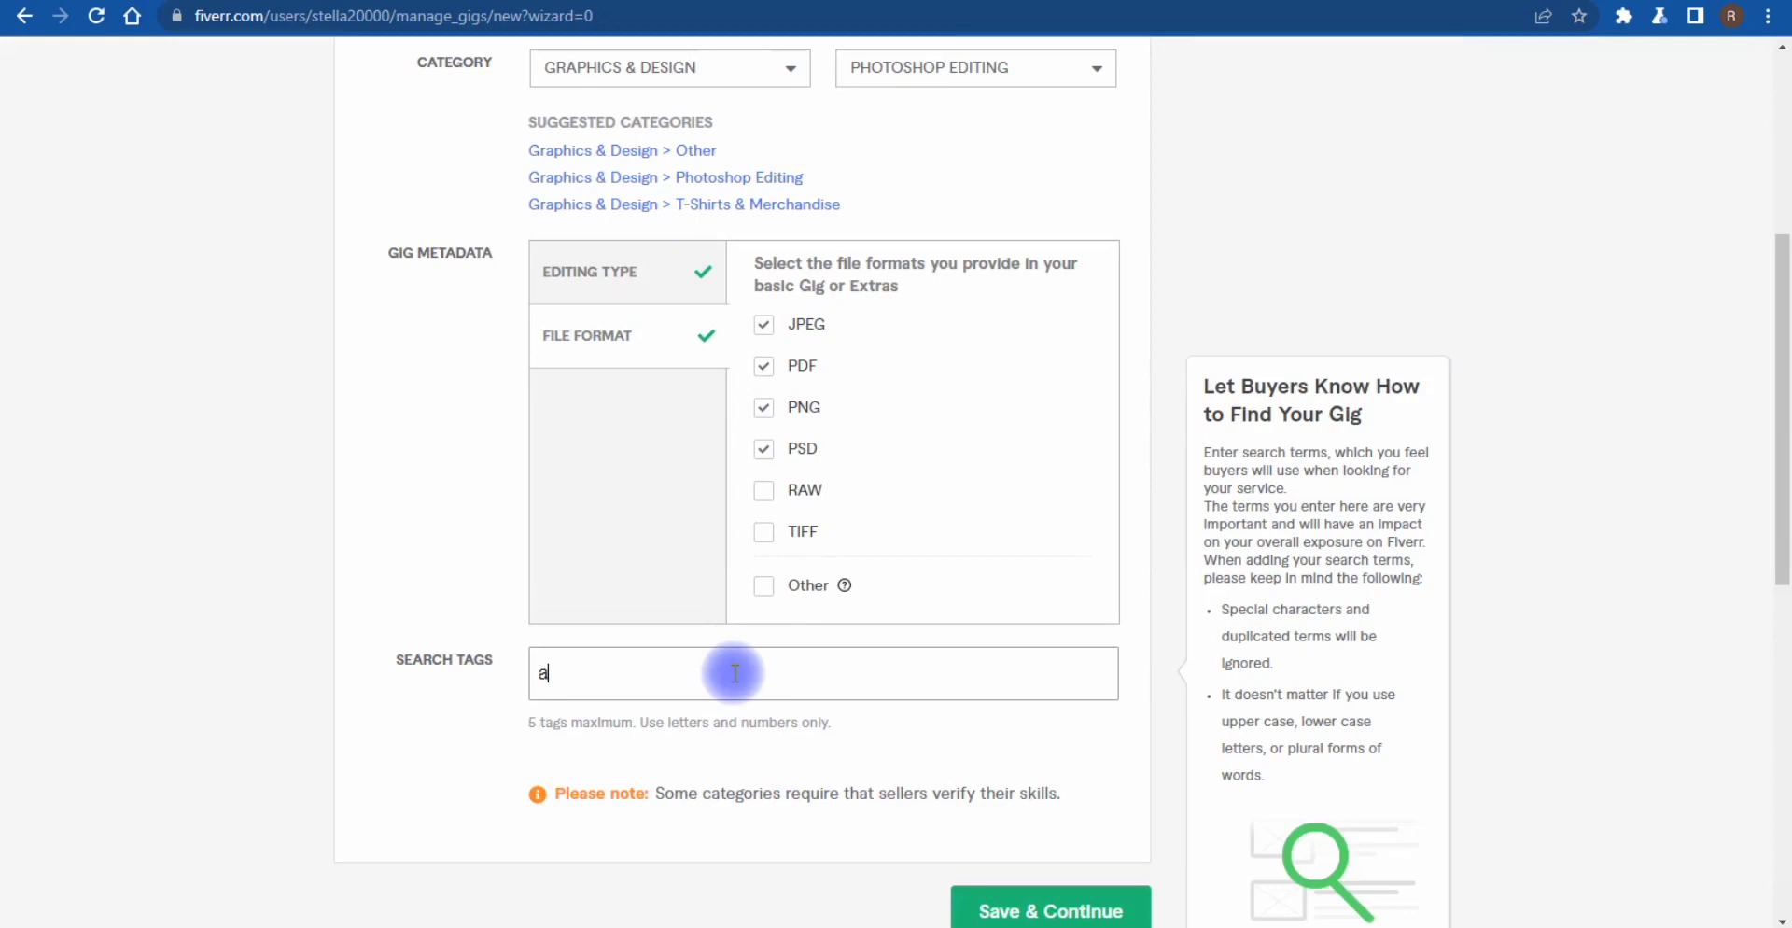
text(rtwor)
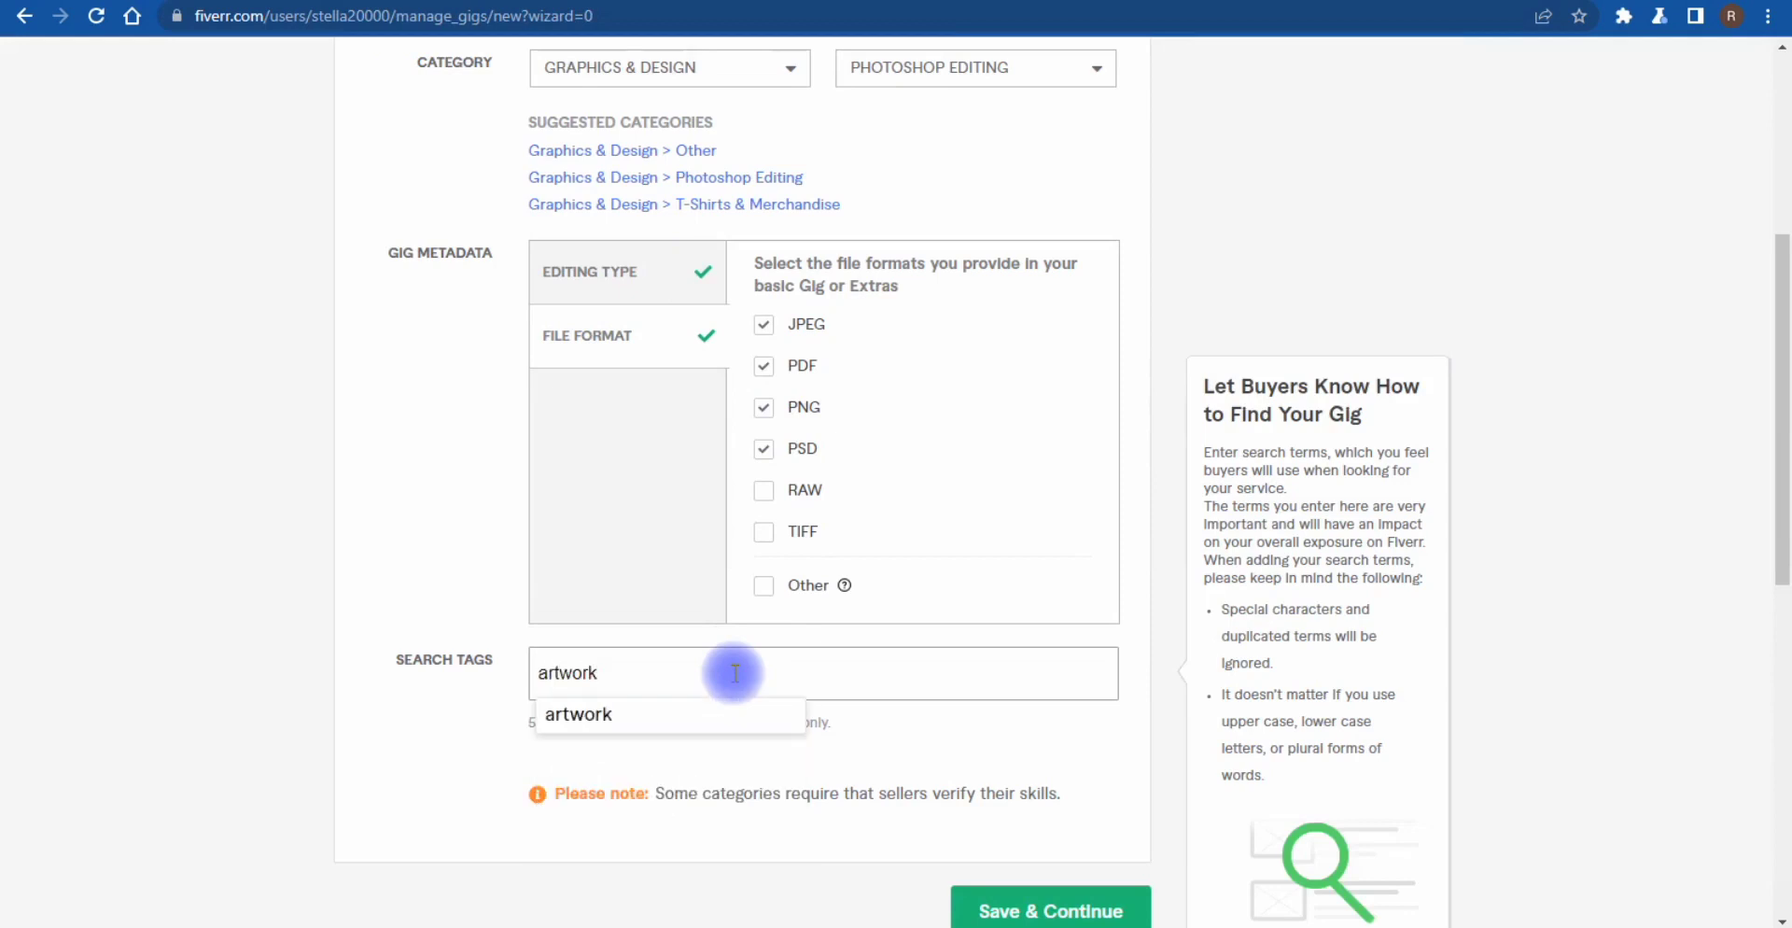
text(k)
key(Return)
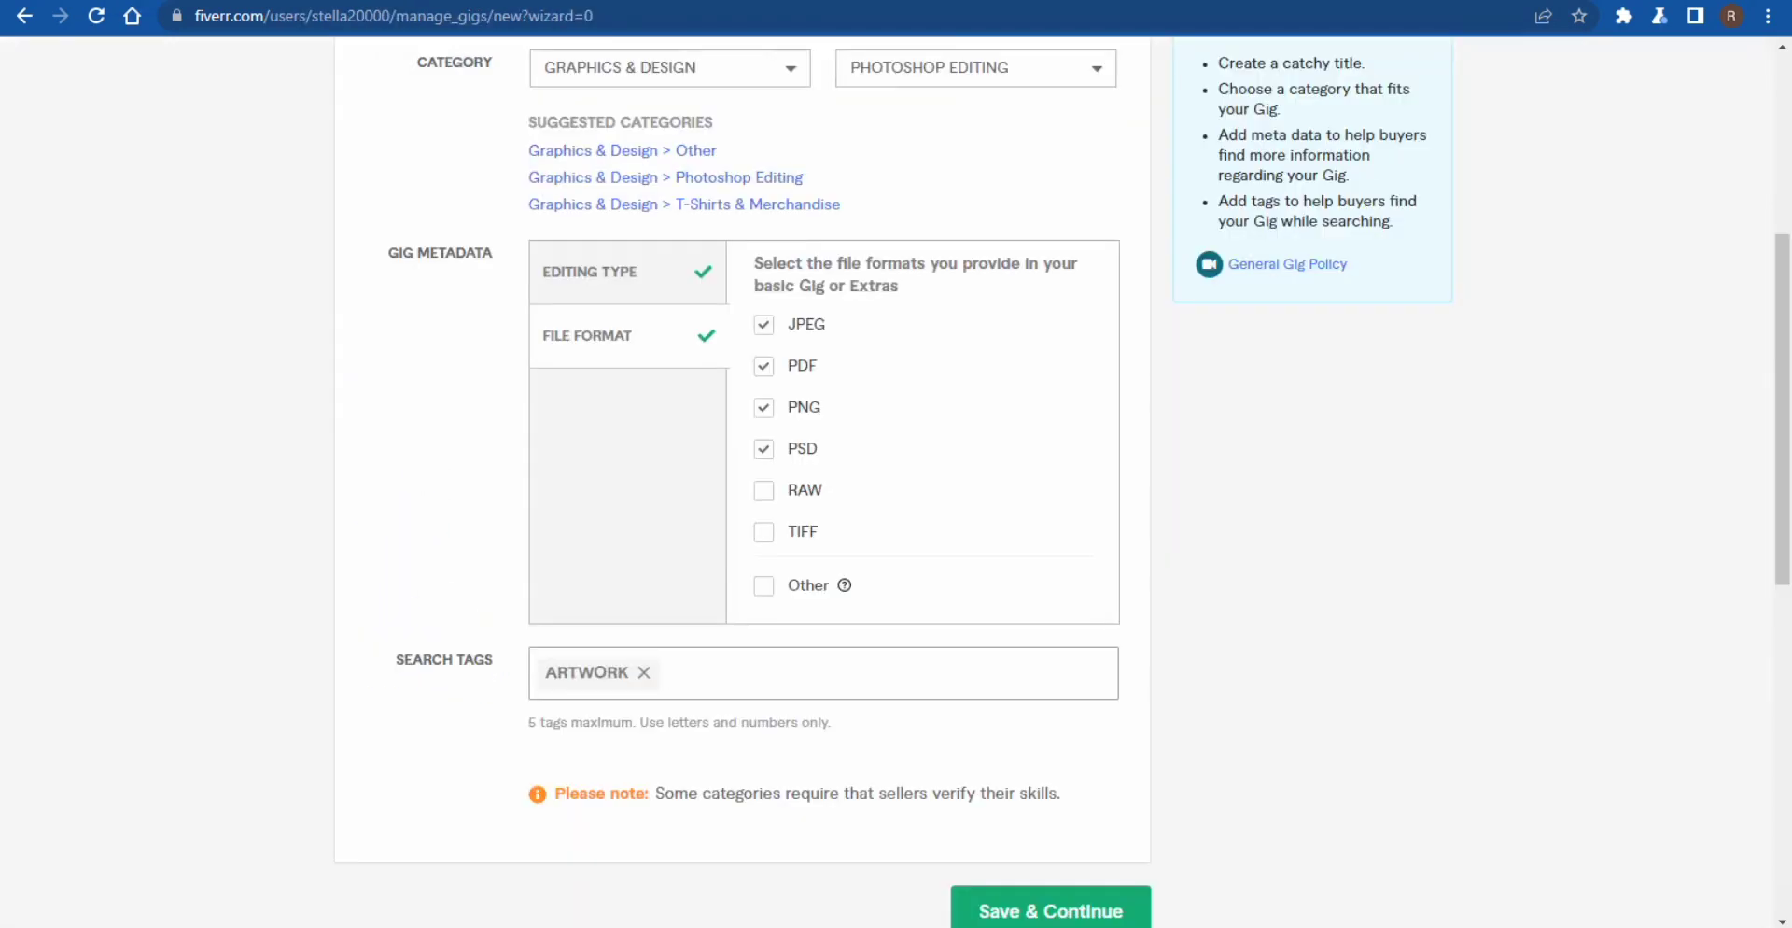
- Add "graphic design" and "graphic art" to the new gig's search tags
text(rap)
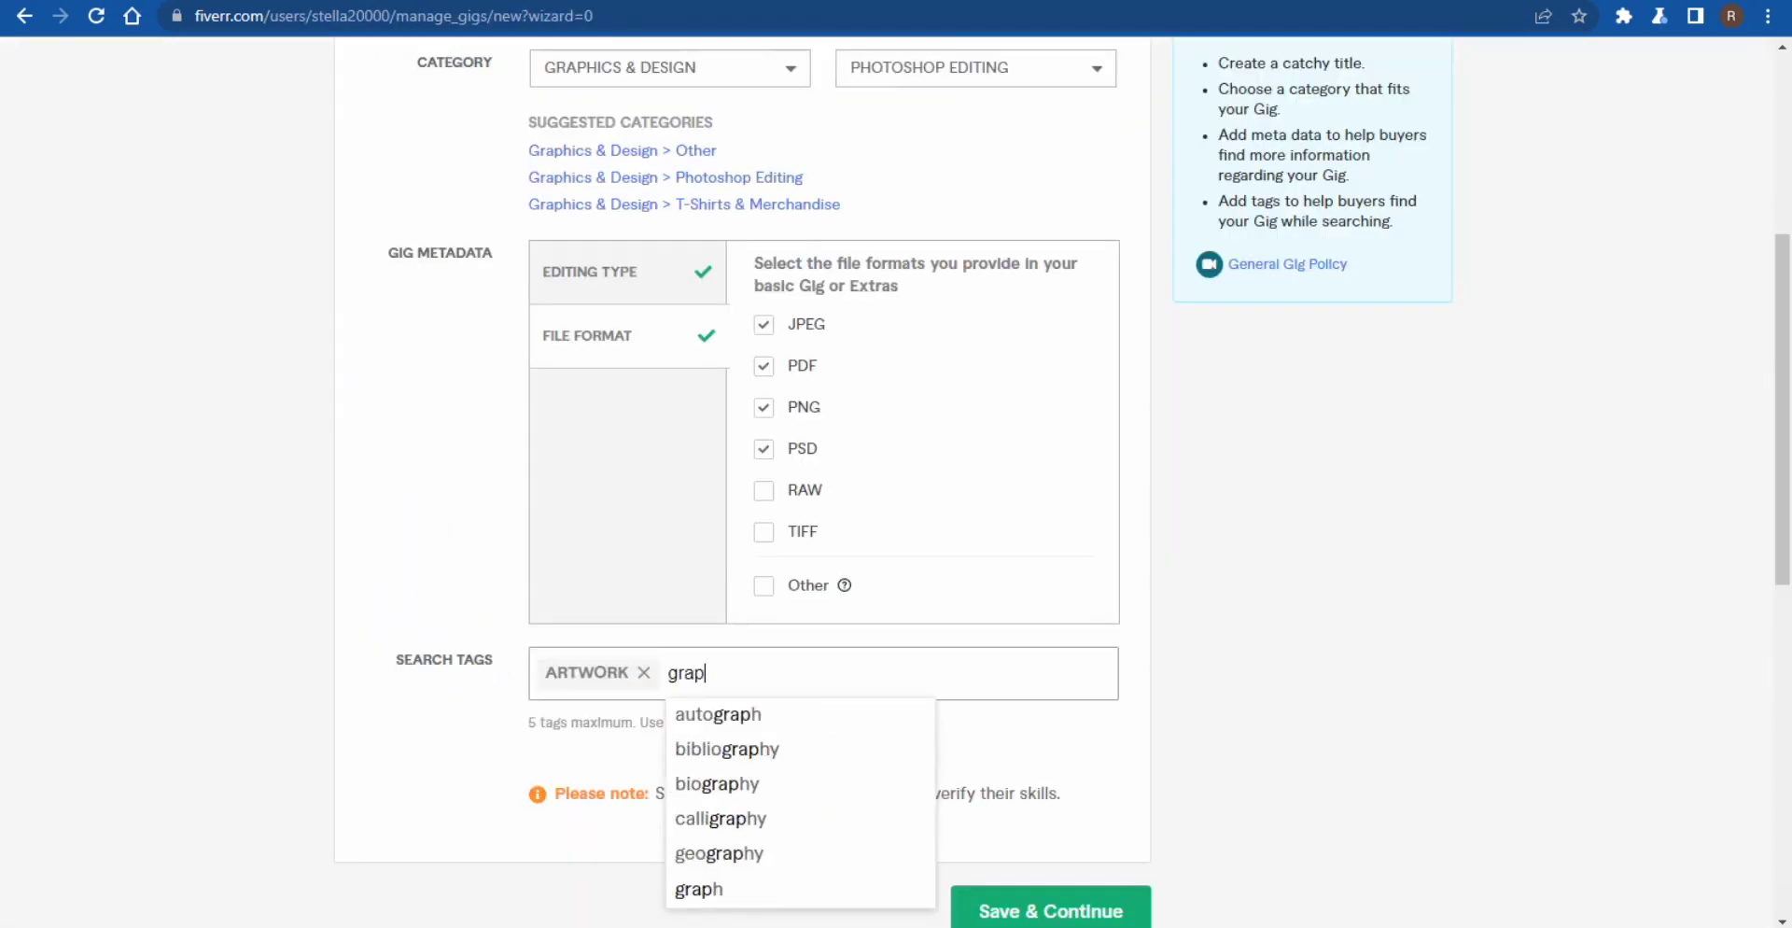
text(hic d)
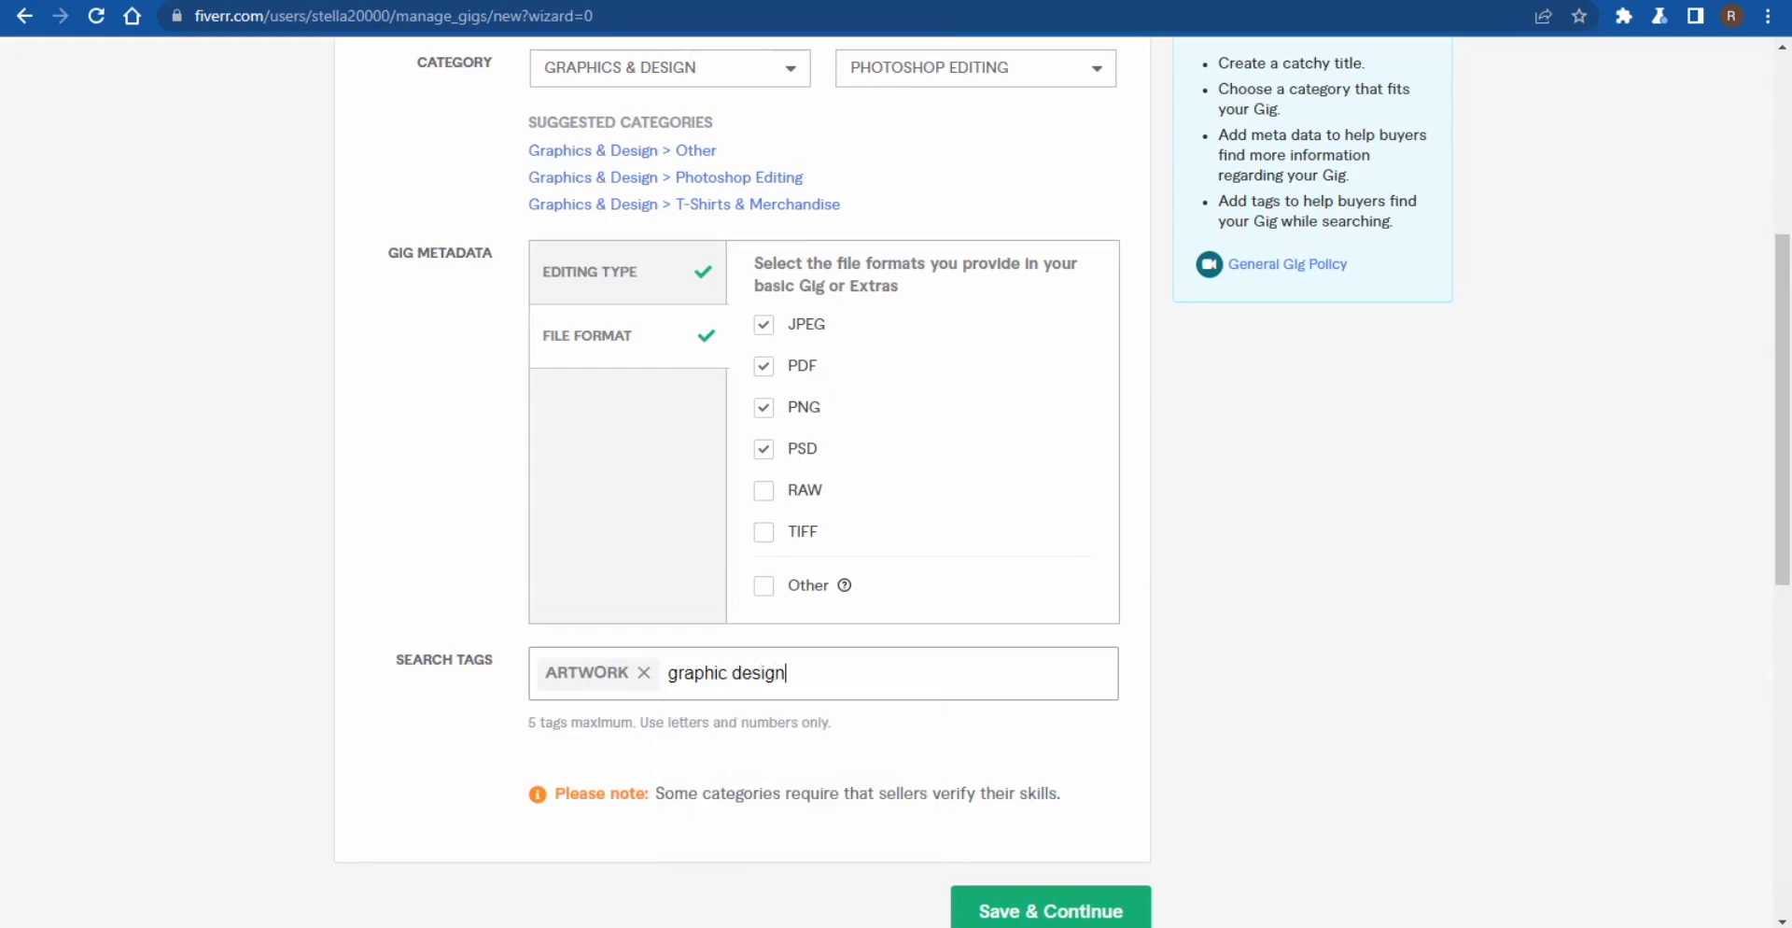
text(esign)
key(Return)
text(grp)
key(BackSpace)
text(aphci)
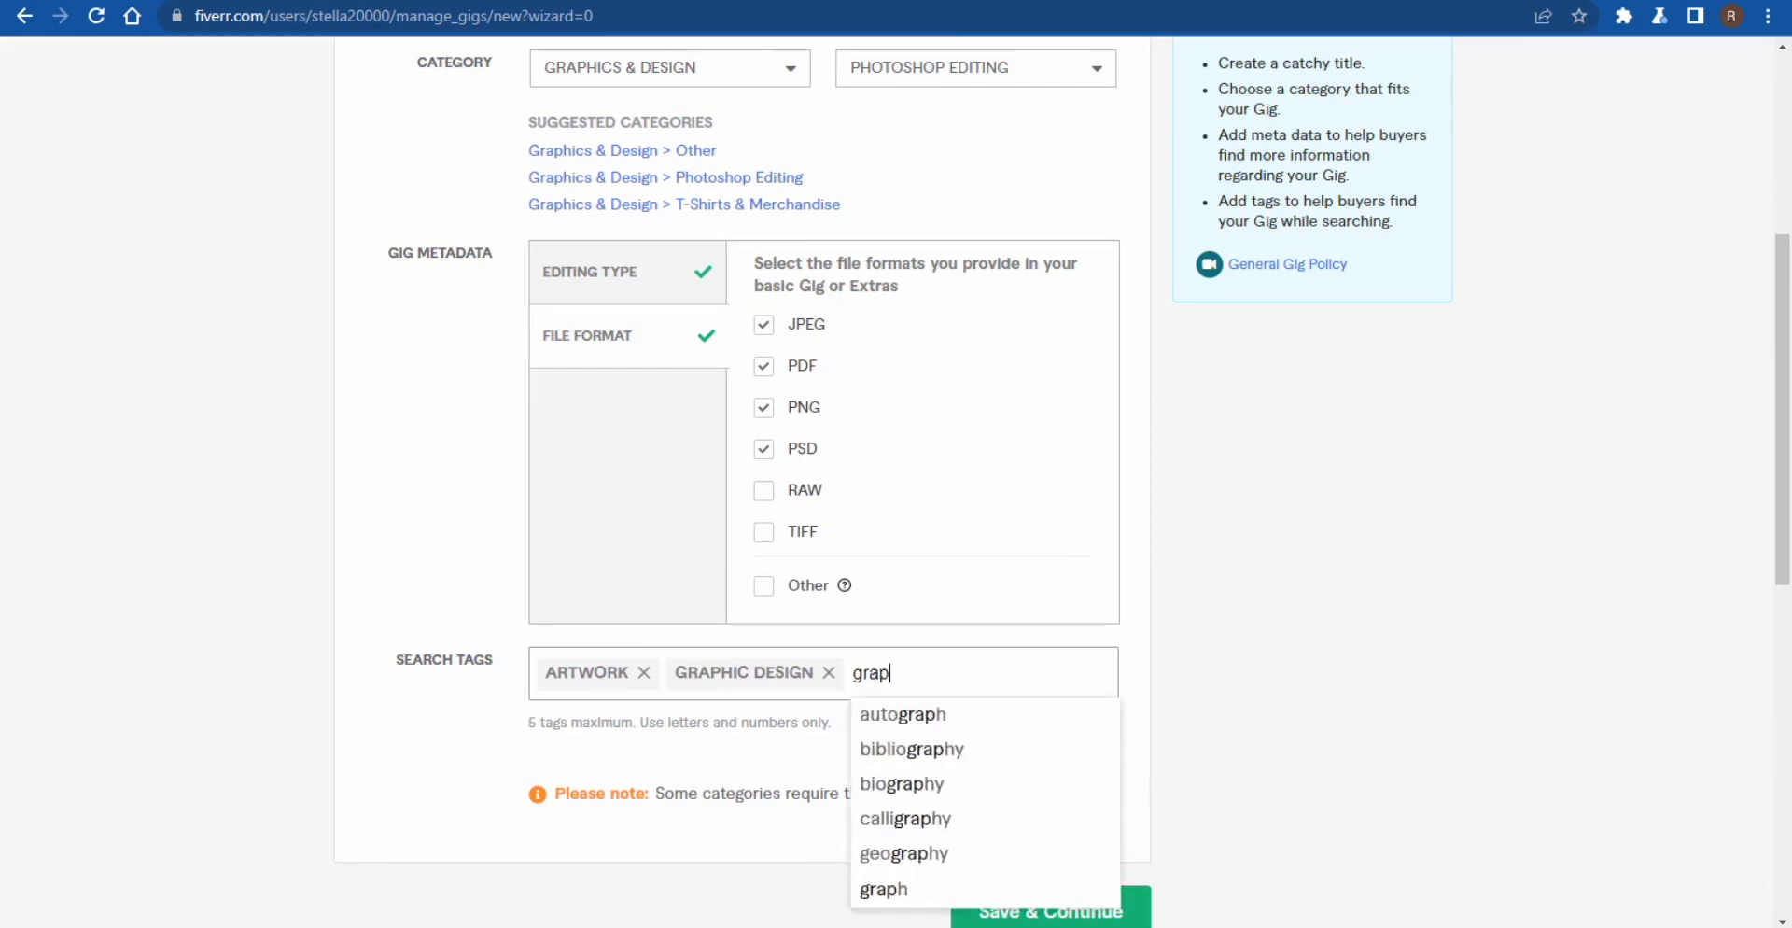
key(BackSpace)
key(BackSpace)
text(c )
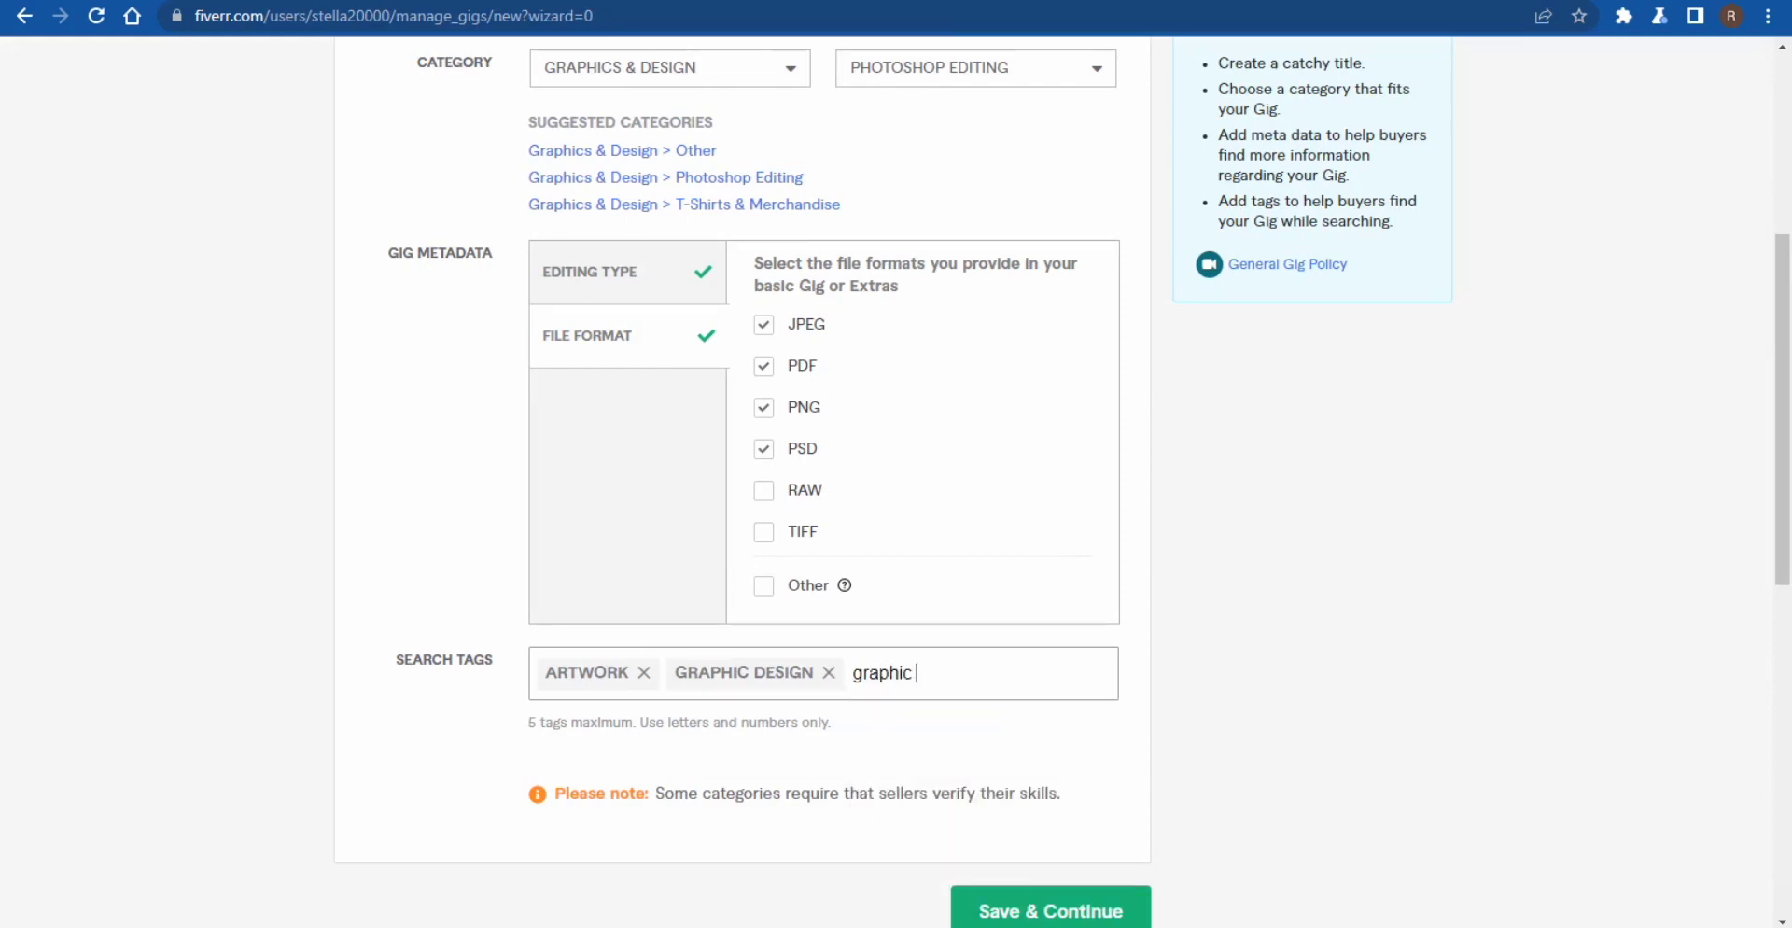
text(art)
key(Return)
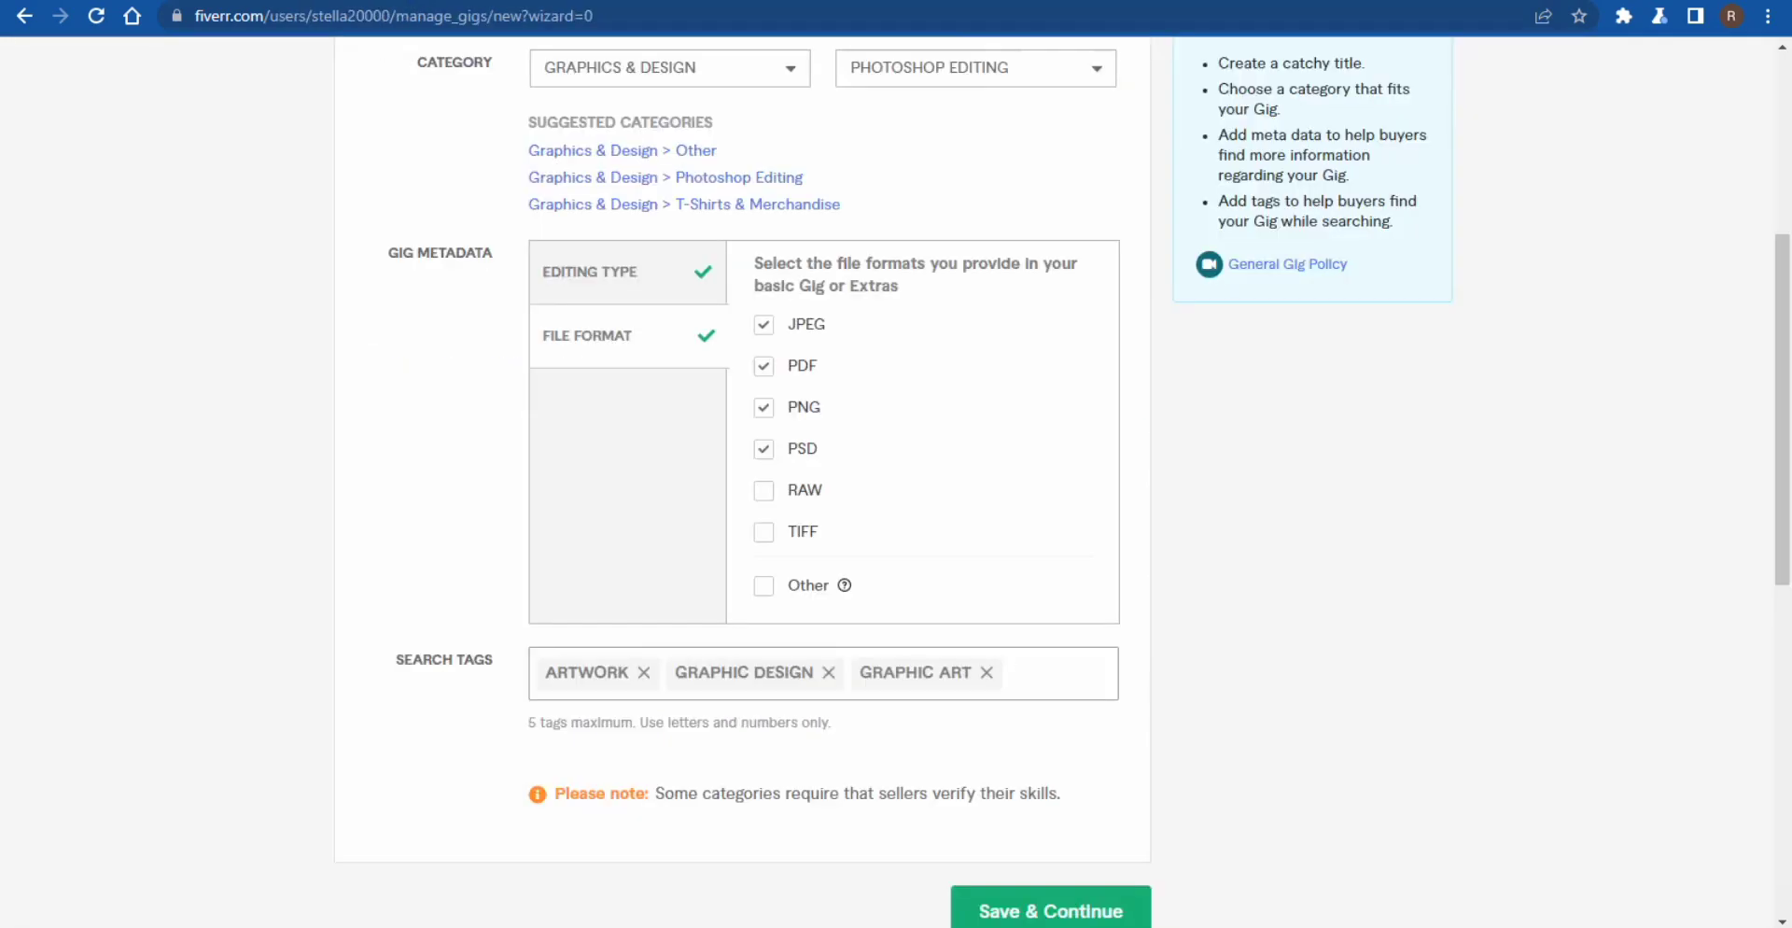
- Add "photoshop work" and "image editing" to the new gig's search tags
text(photo)
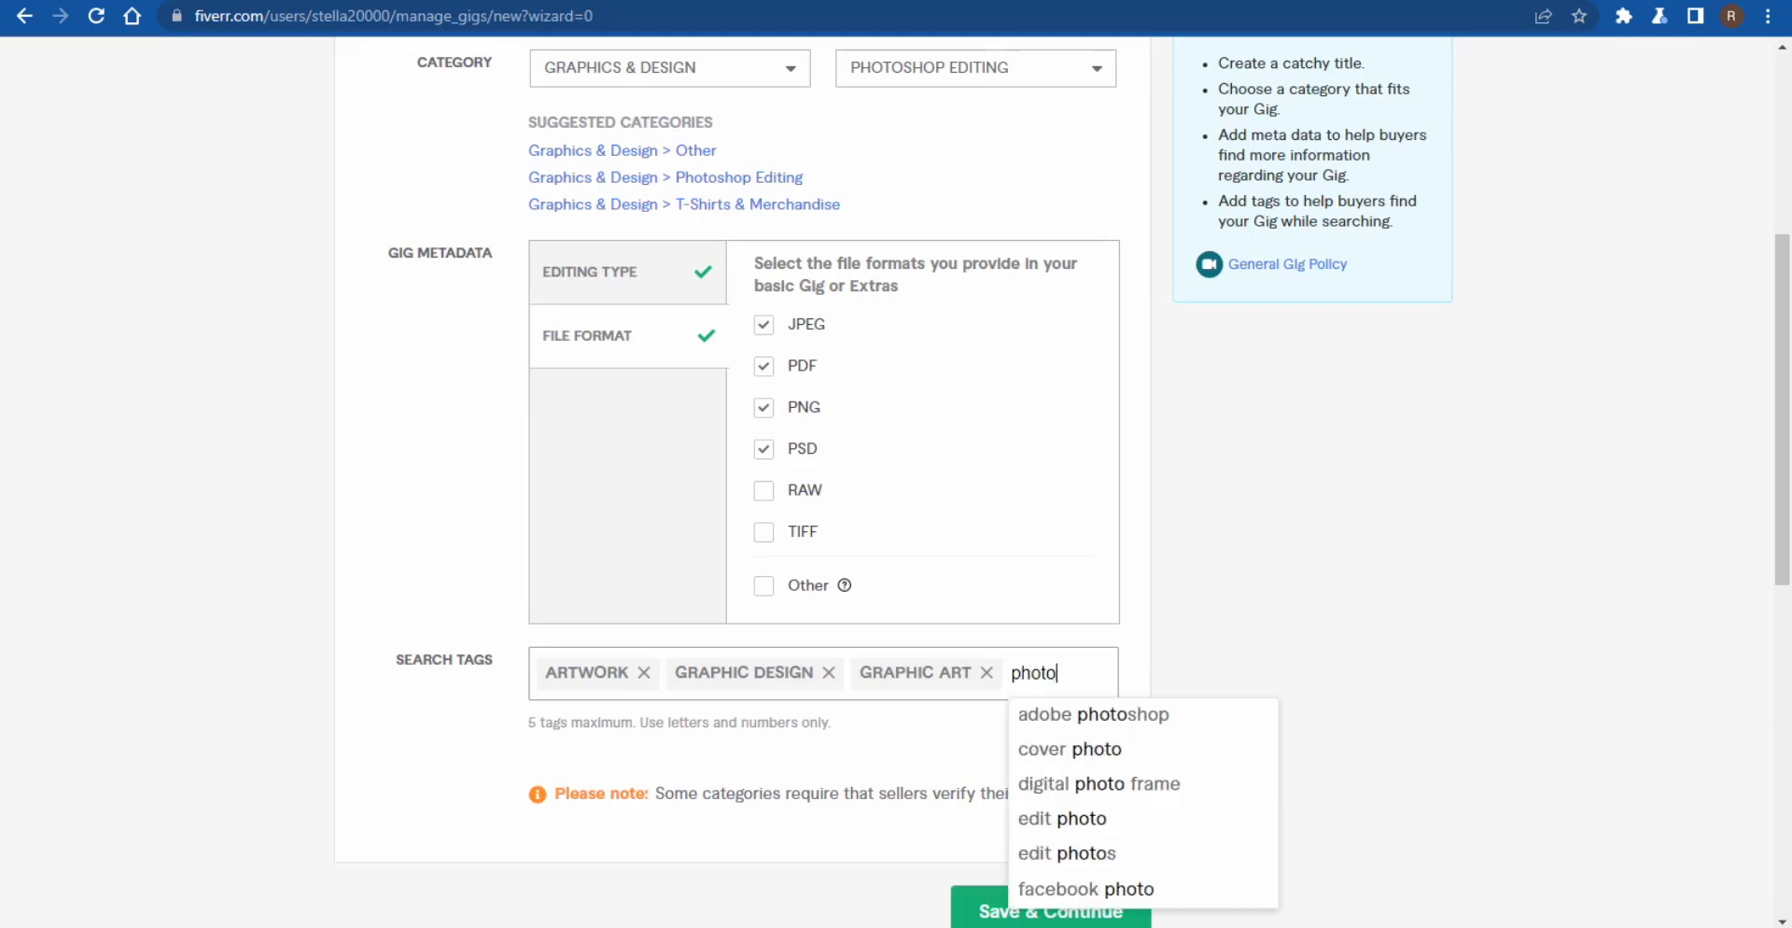
text(shop work)
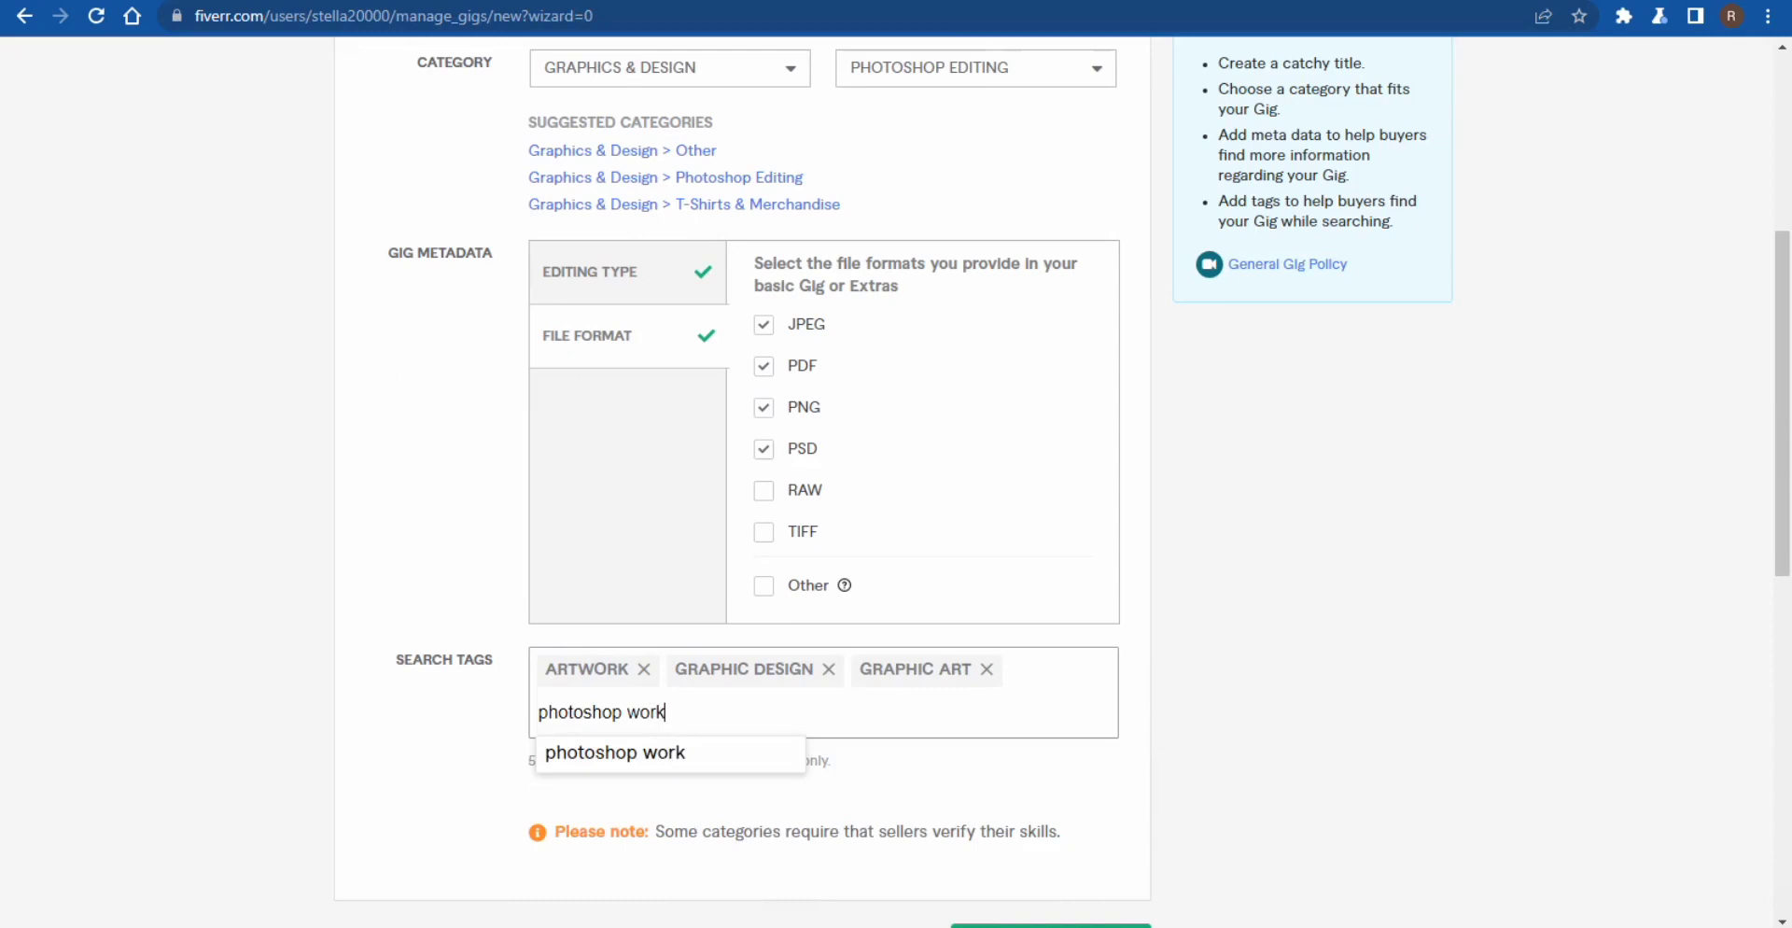
key(Return)
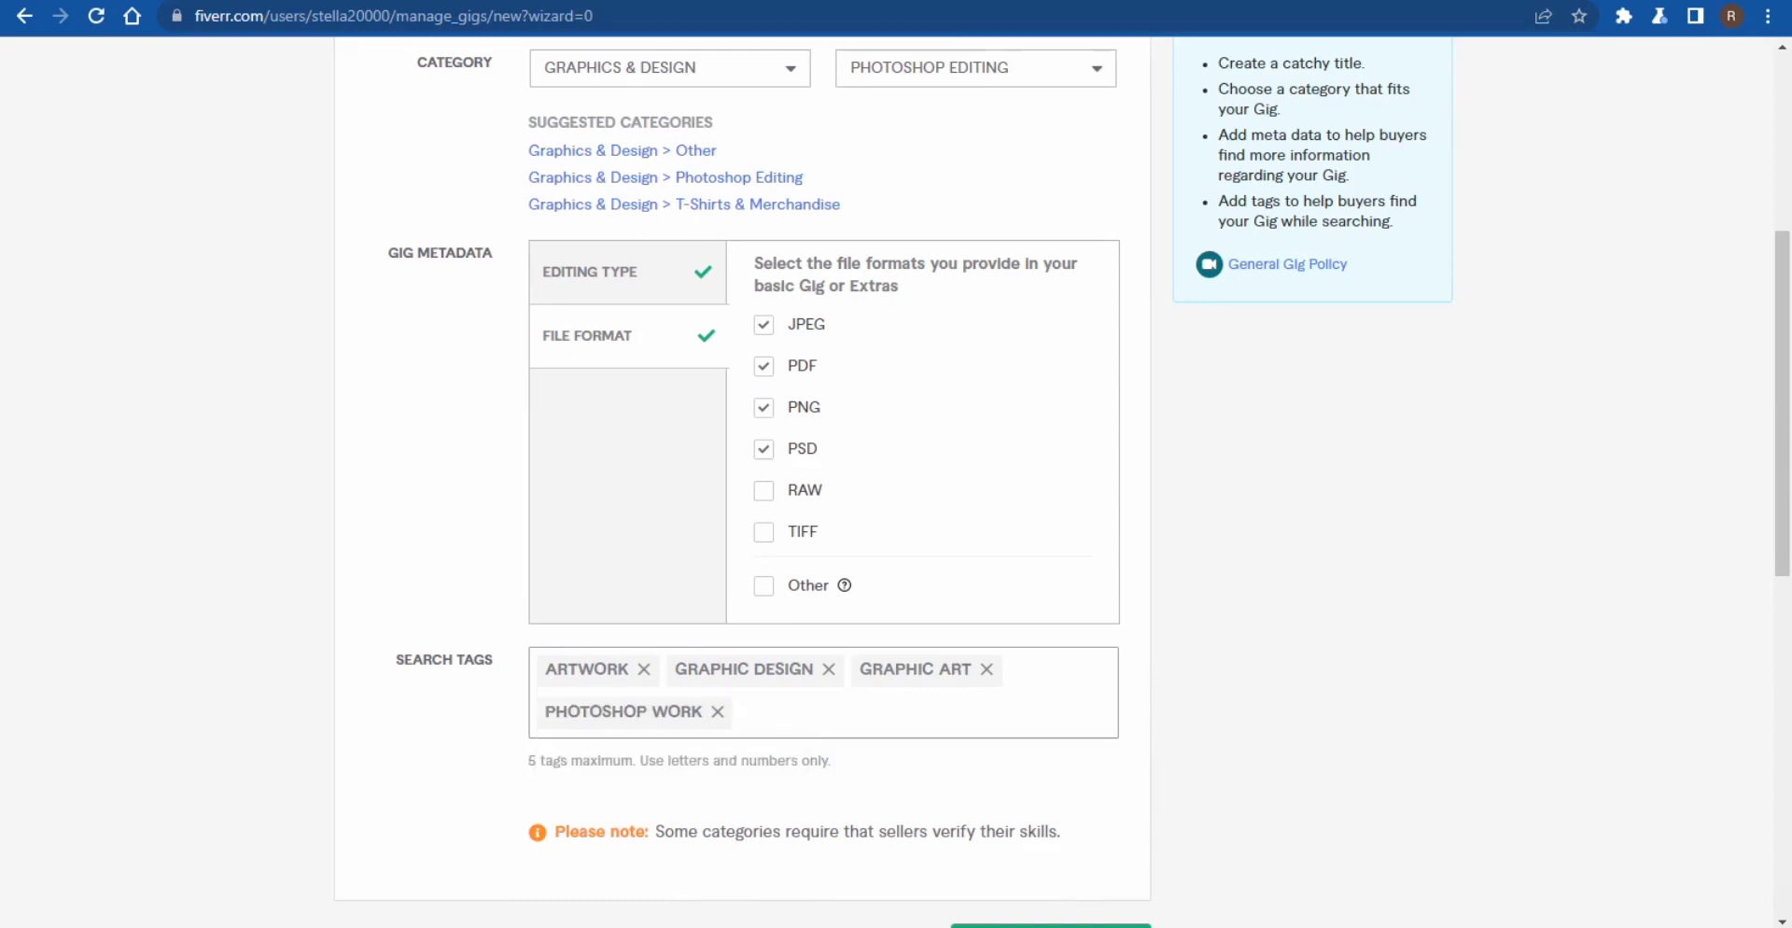
text(image editing)
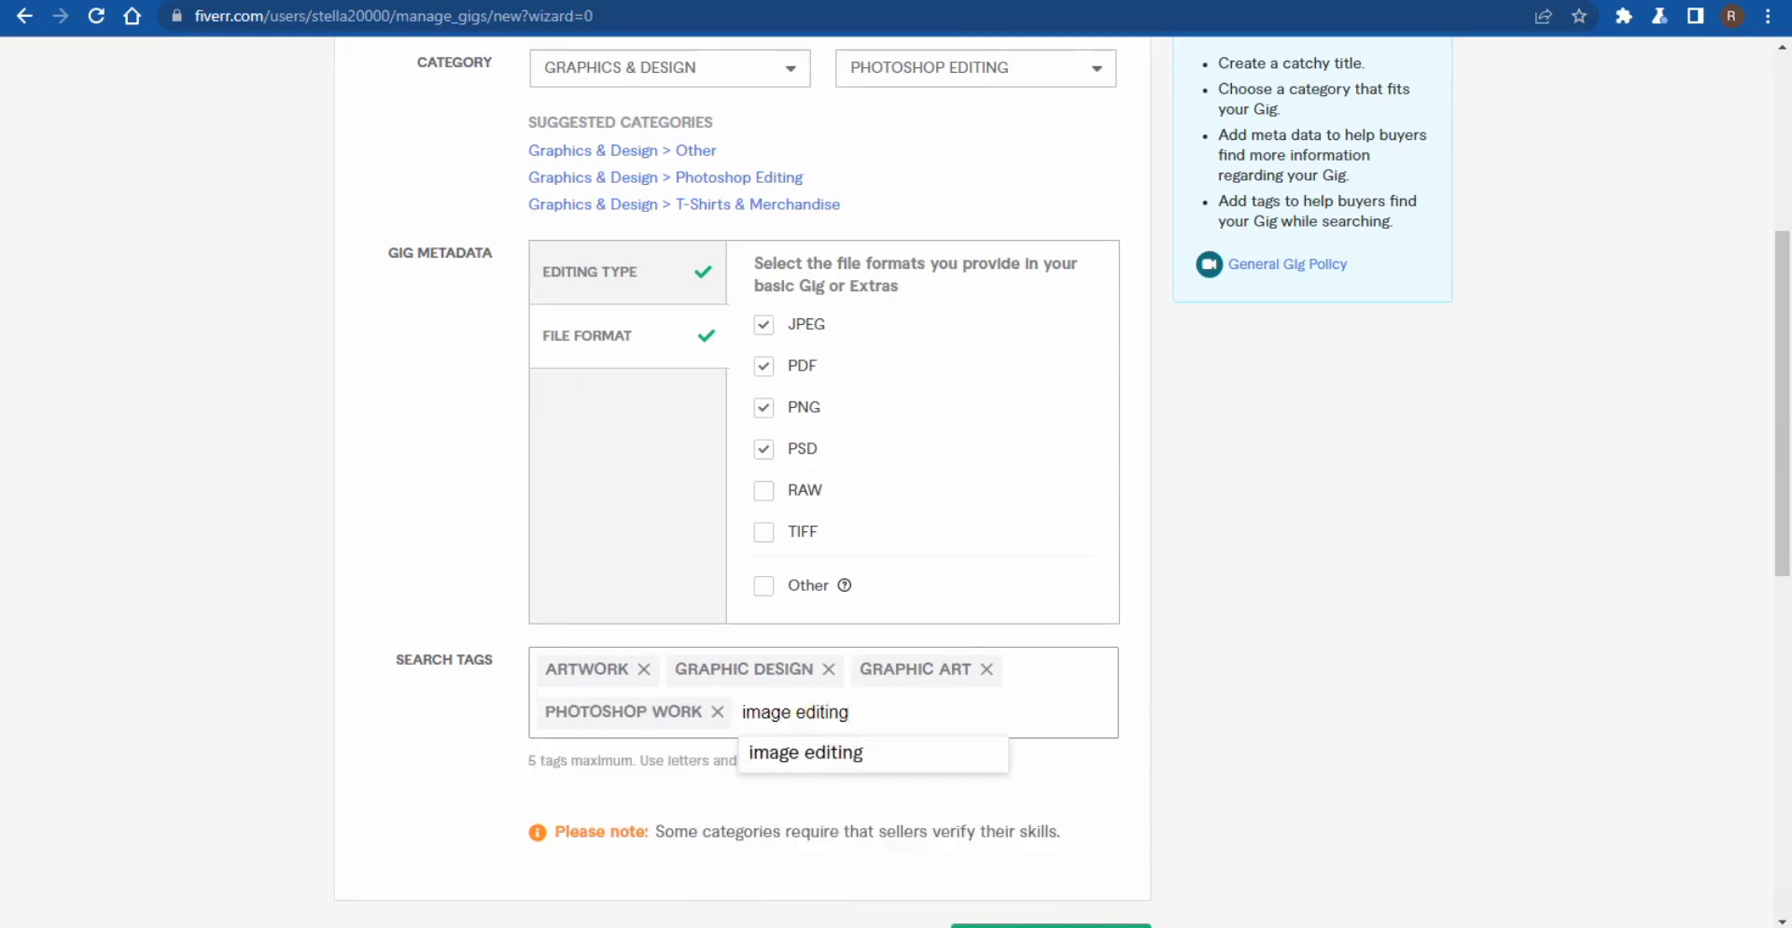
key(Return)
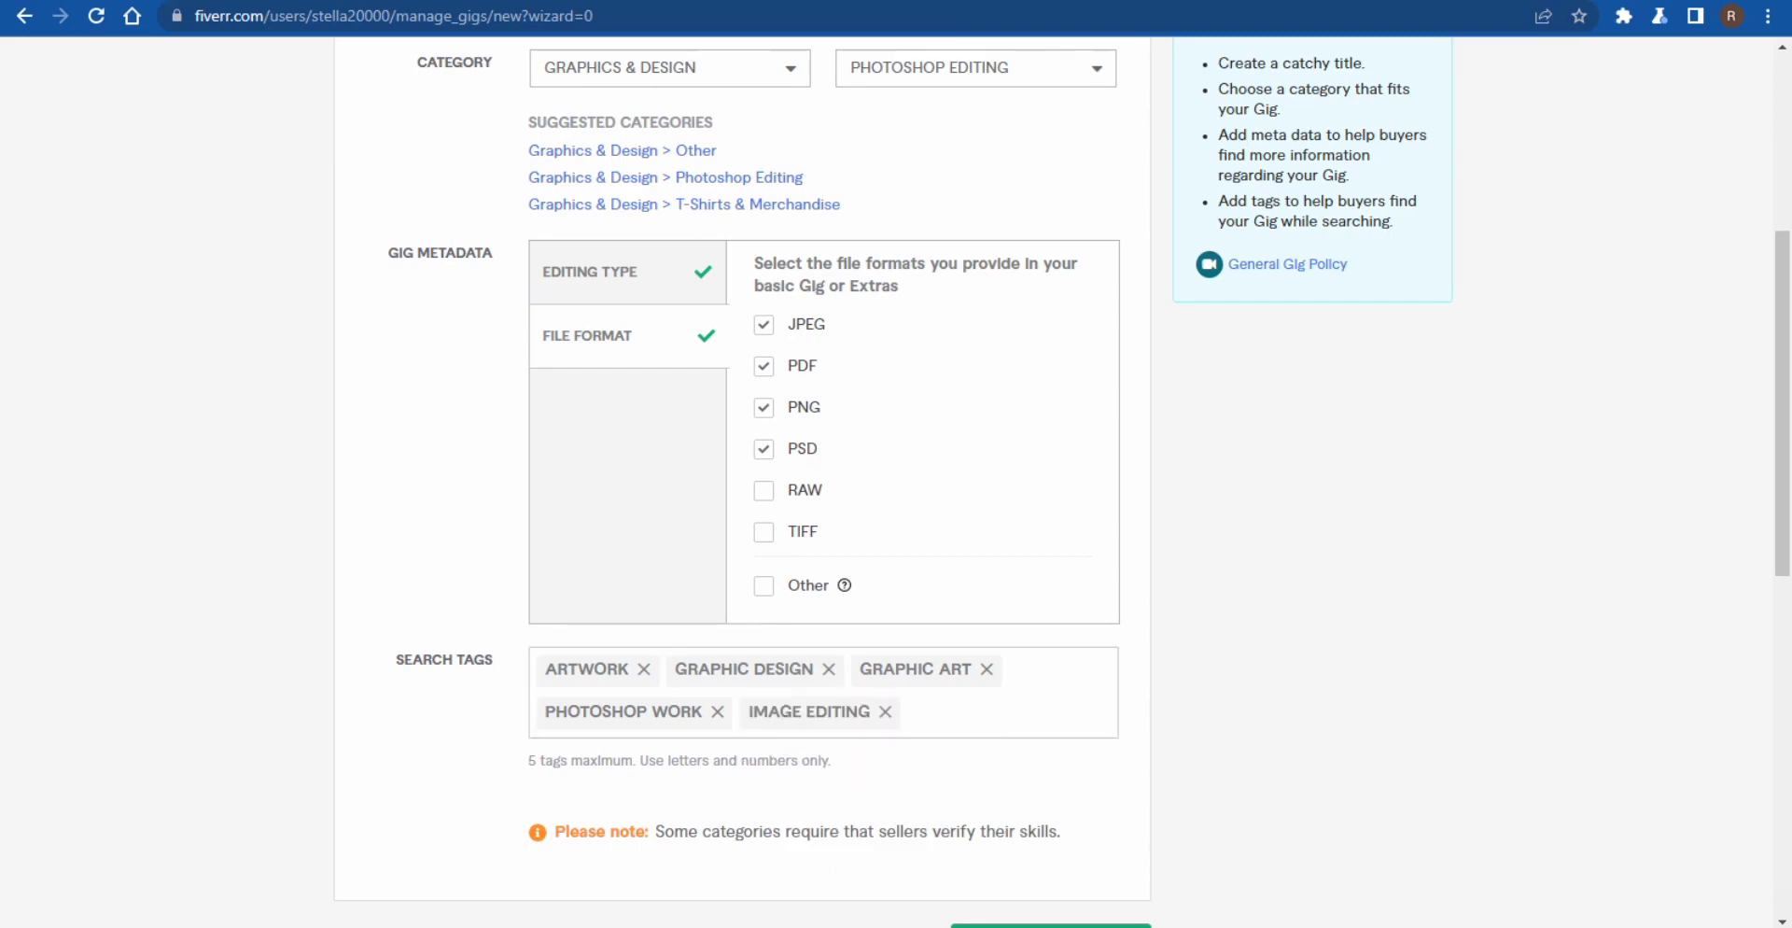
- Save the completed gig Overview and continue to the Pricing stage
click(815, 87)
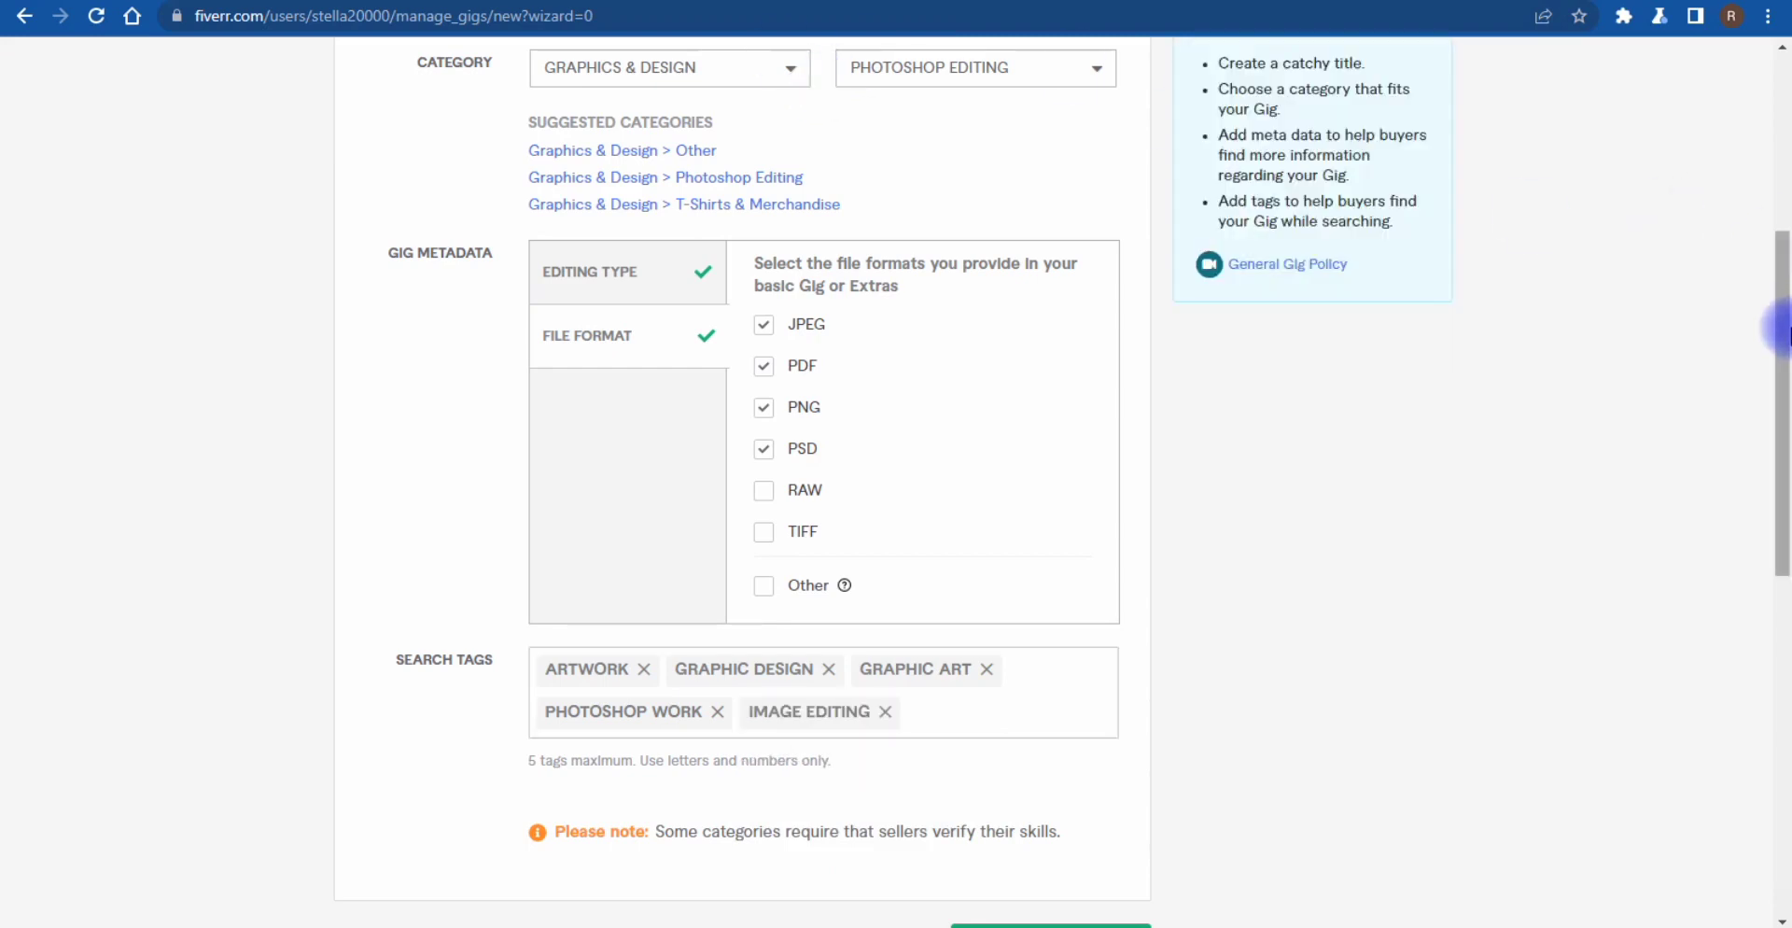
drag(1788, 331, 1784, 384)
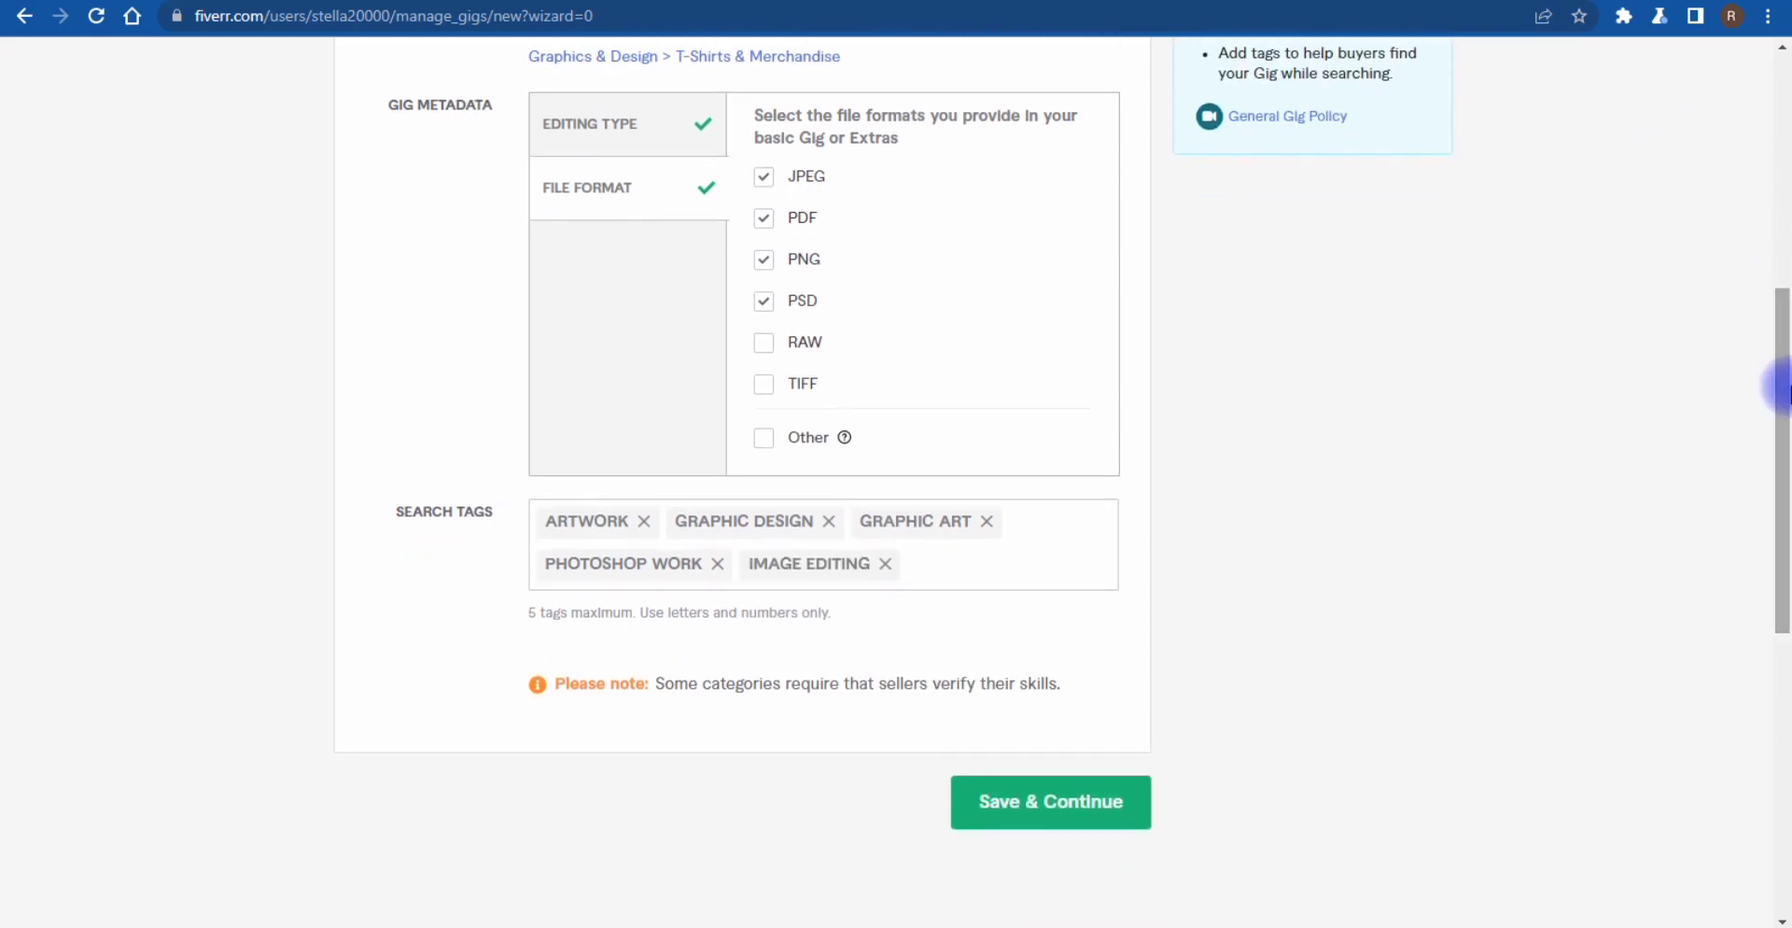
click(1016, 786)
click(1040, 793)
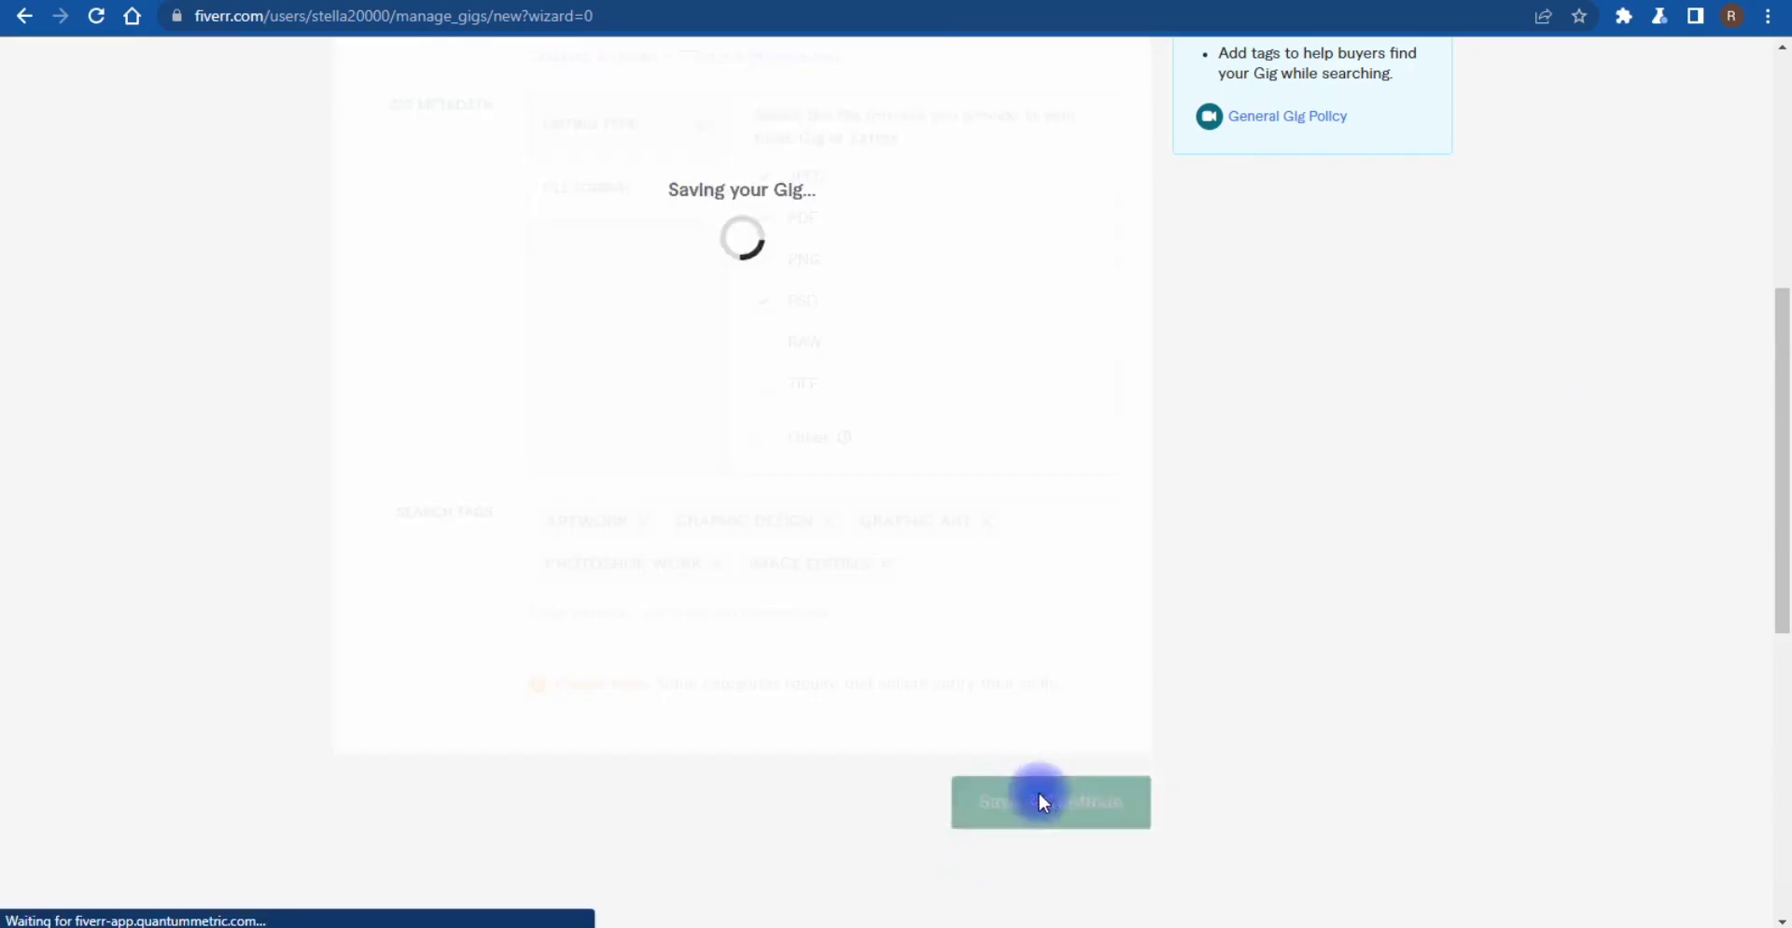
- Check the example gig's packages and name the new gig's Basic, Standard and Premium packages Silver, Golden and Diamond
scroll(1038, 793, down, 2)
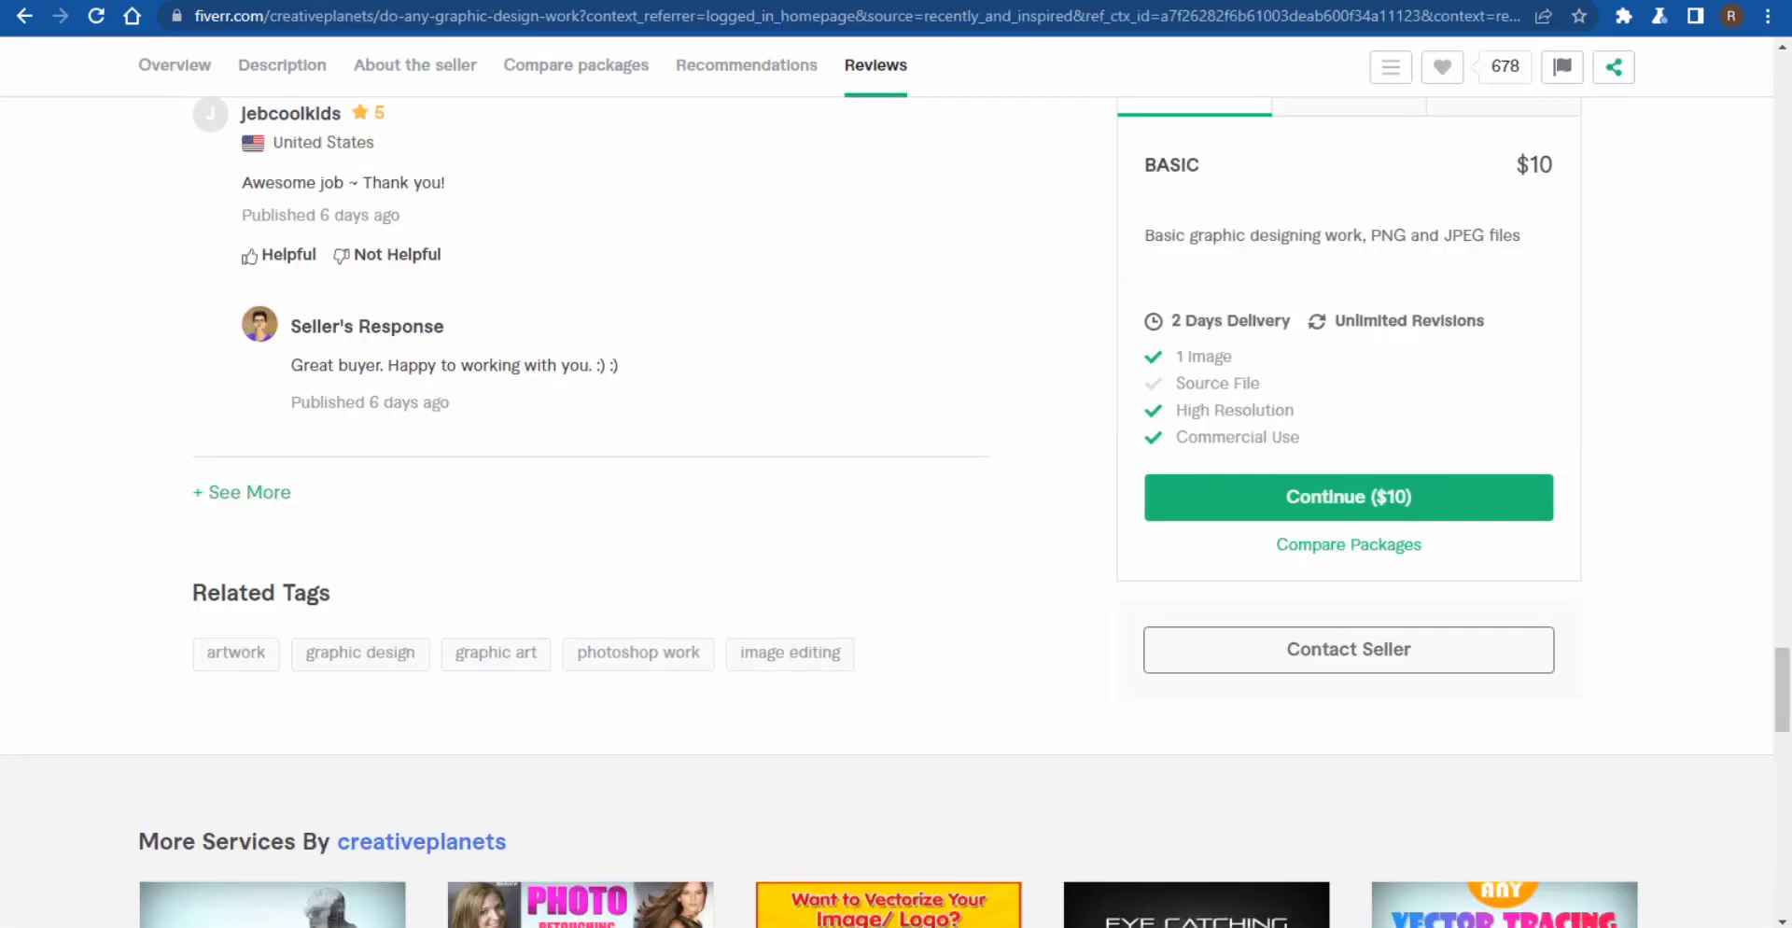
click(1785, 120)
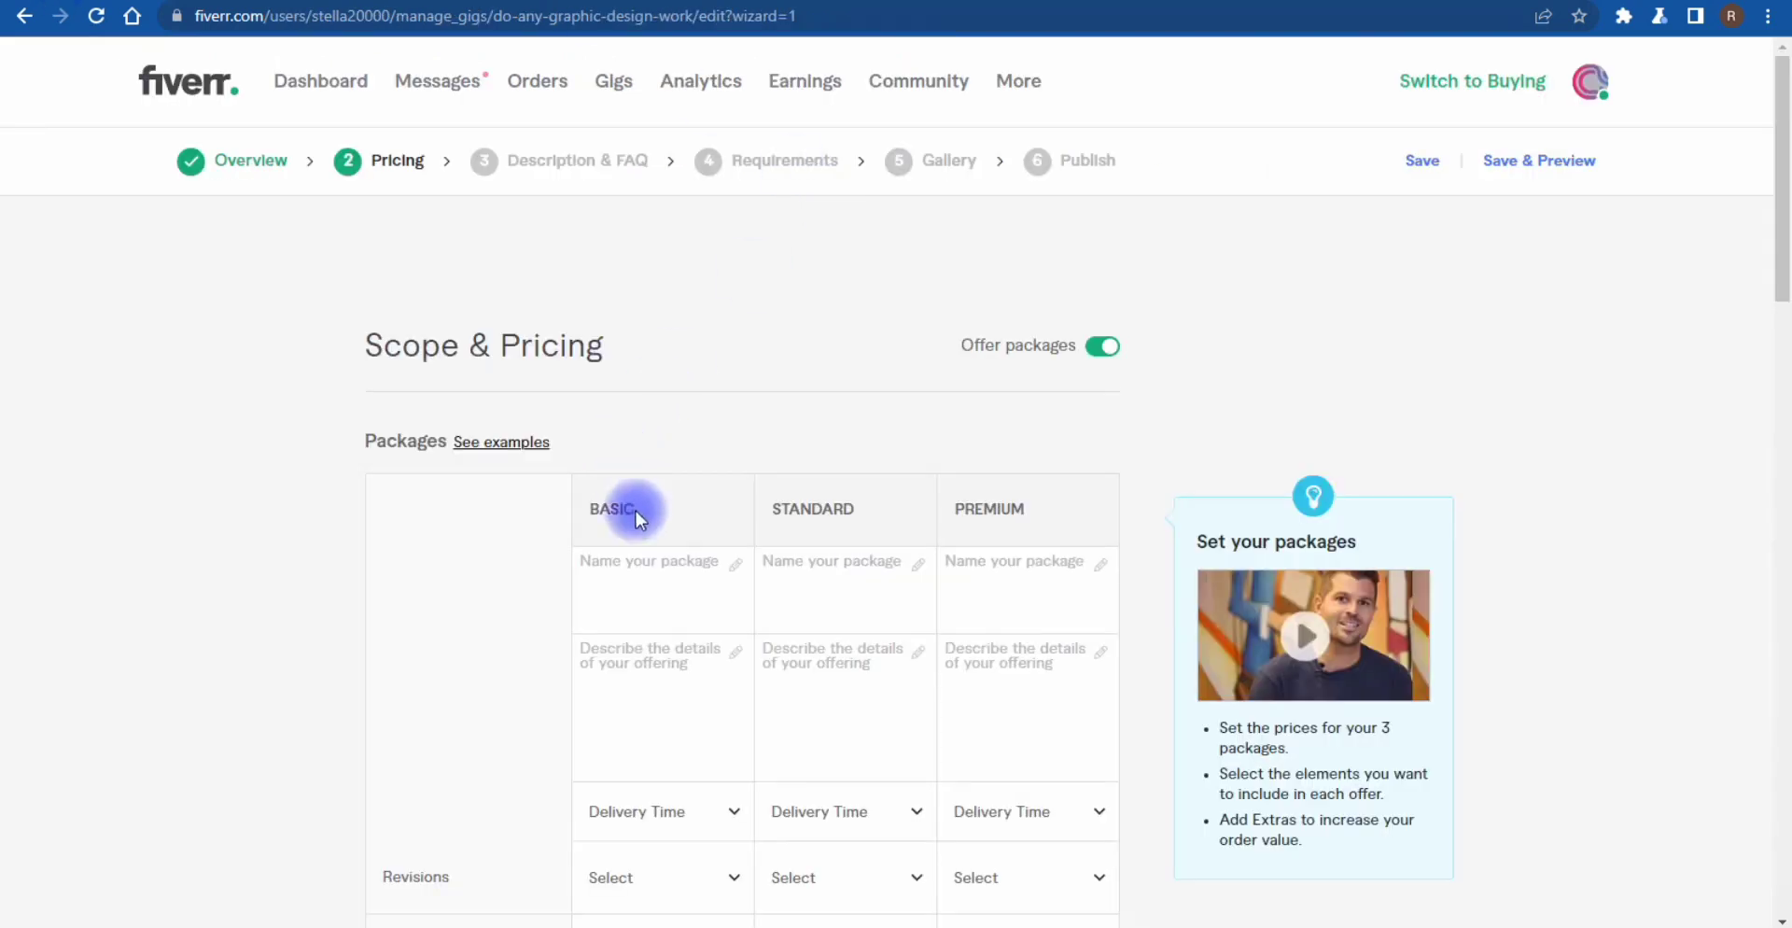
click(638, 565)
click(637, 586)
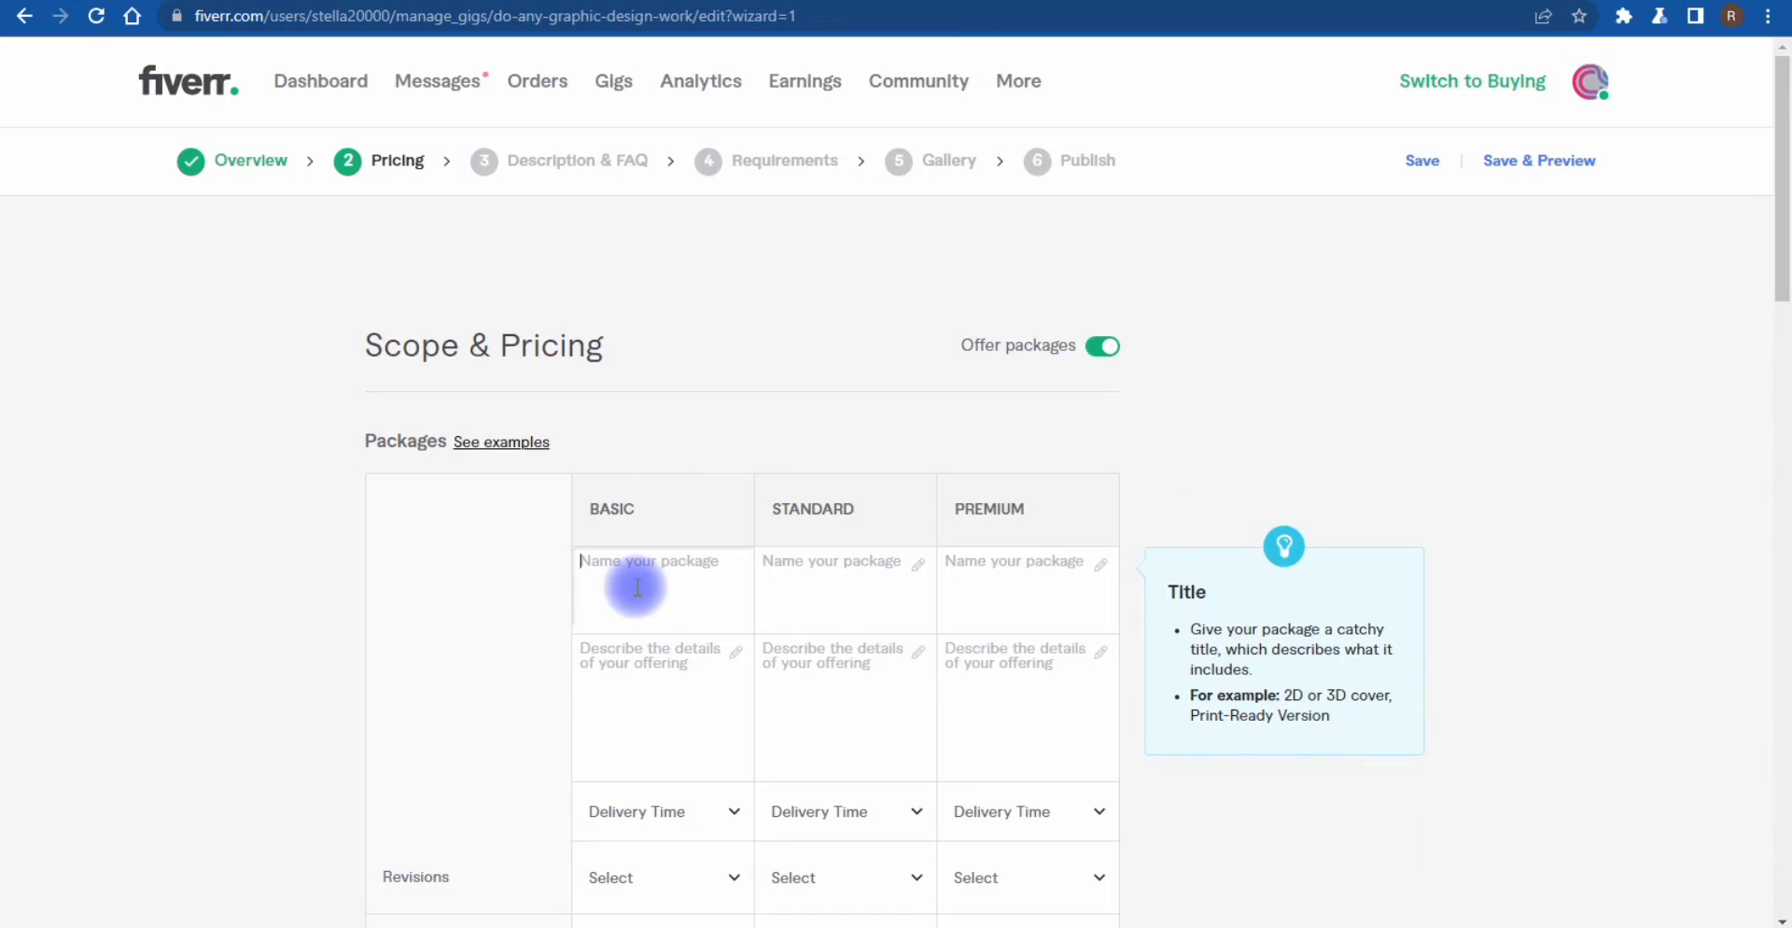
text(Silver)
click(801, 617)
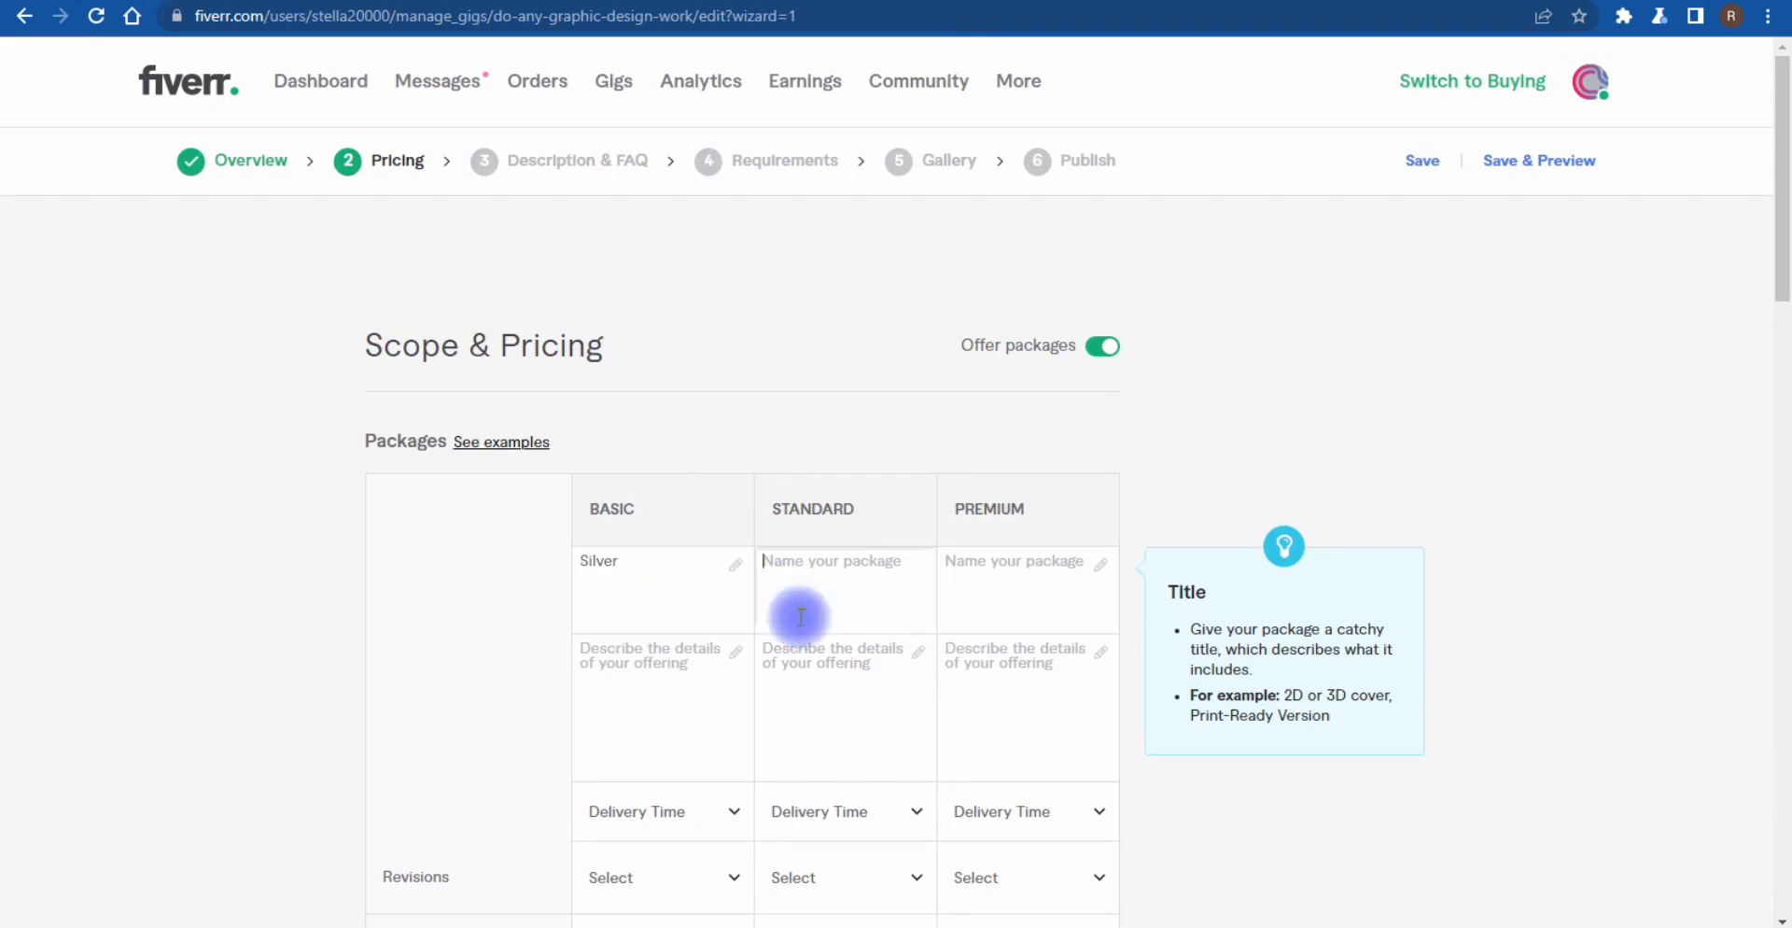
text(Goi)
text(lden)
click(1008, 590)
text(Diean)
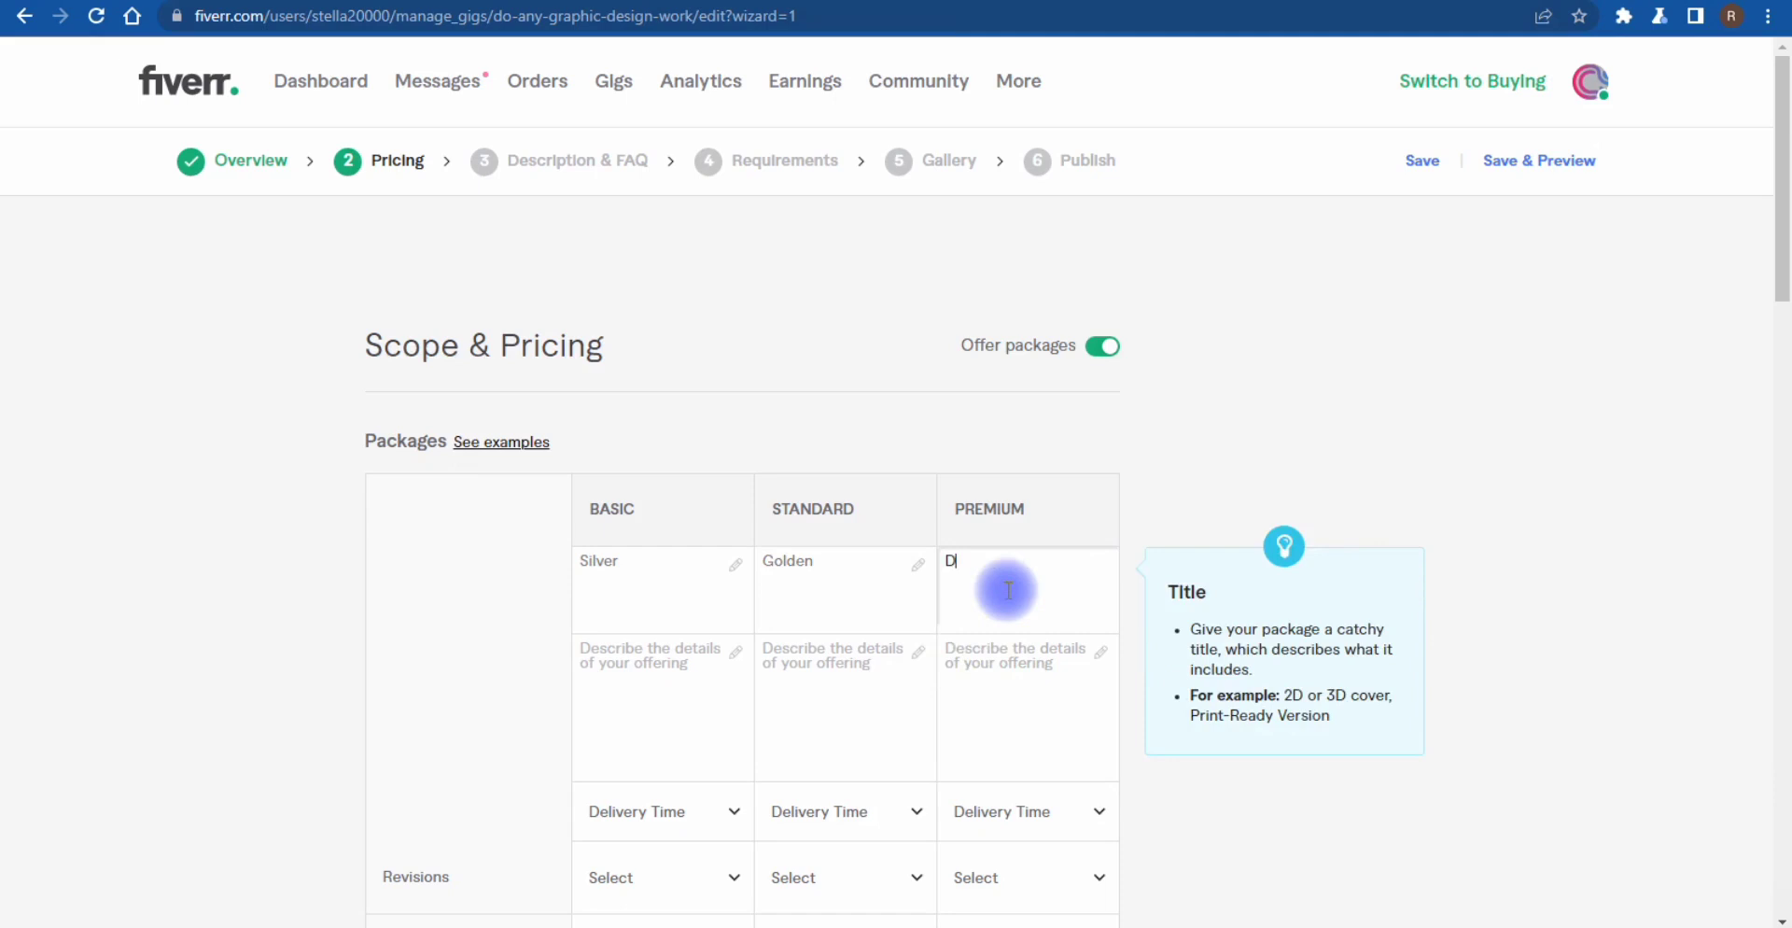
key(BackSpace)
key(BackSpace)
key(BackSpace)
text(amond)
- Copy "Basic graphic designing work, PNG and JPEG files" from the example gig into the Basic package's description
click(671, 730)
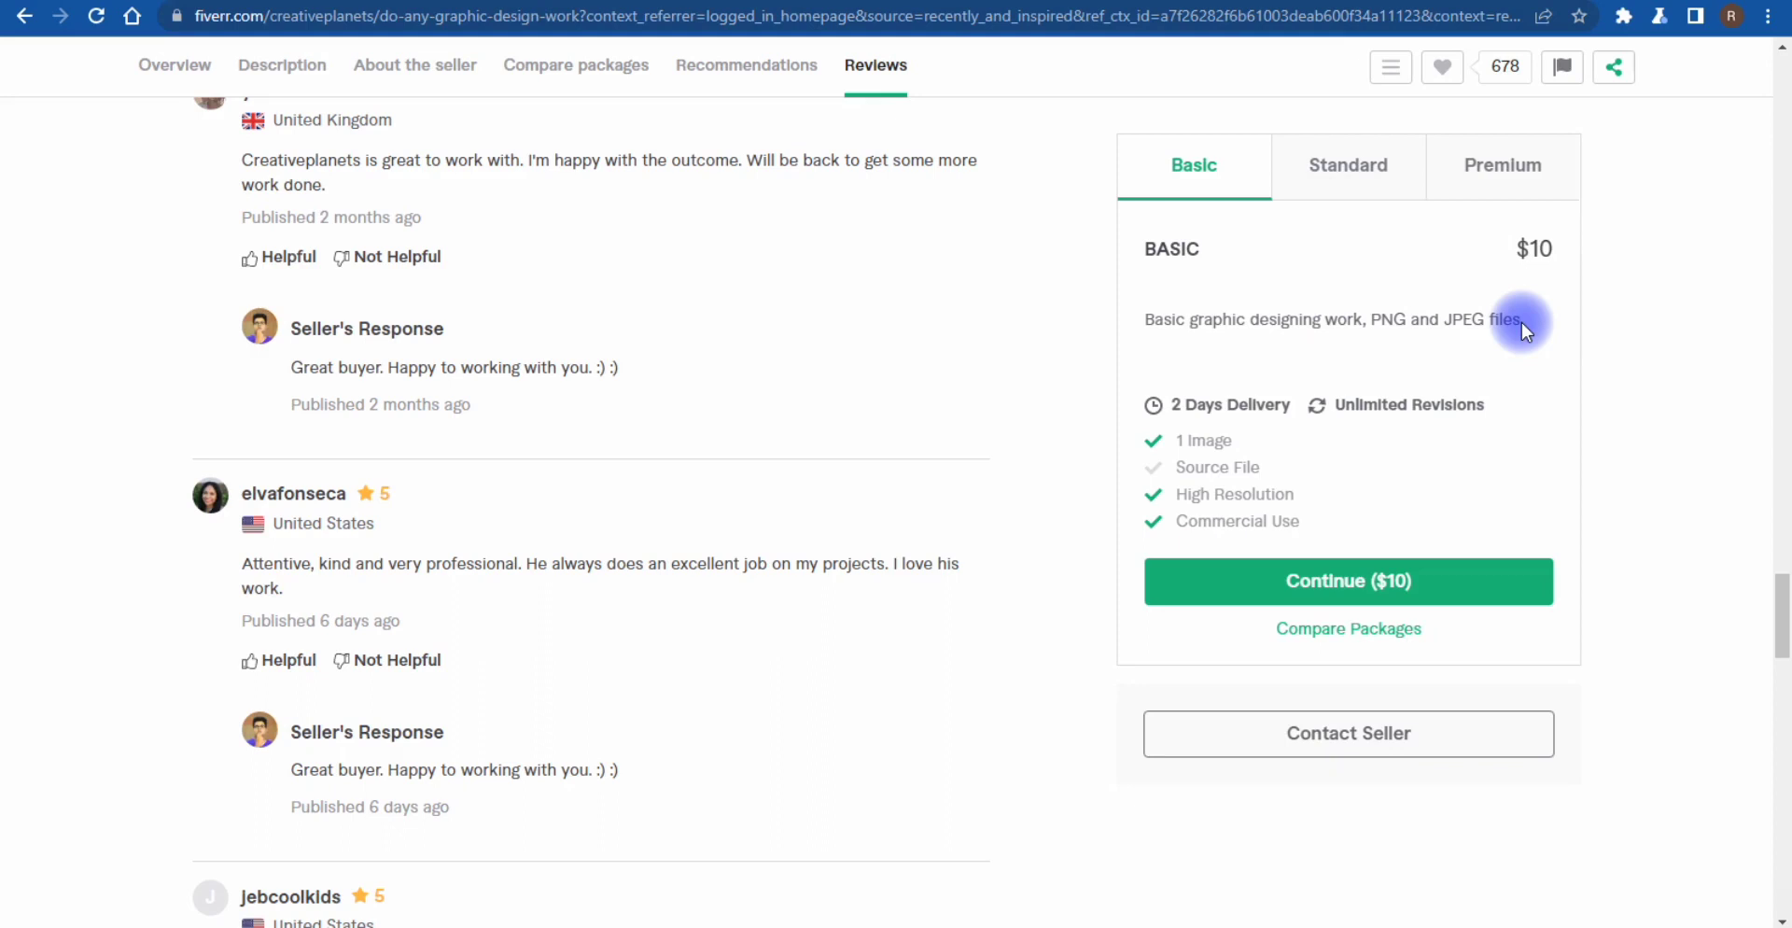
drag(1521, 322, 1146, 378)
key(ctrl+c)
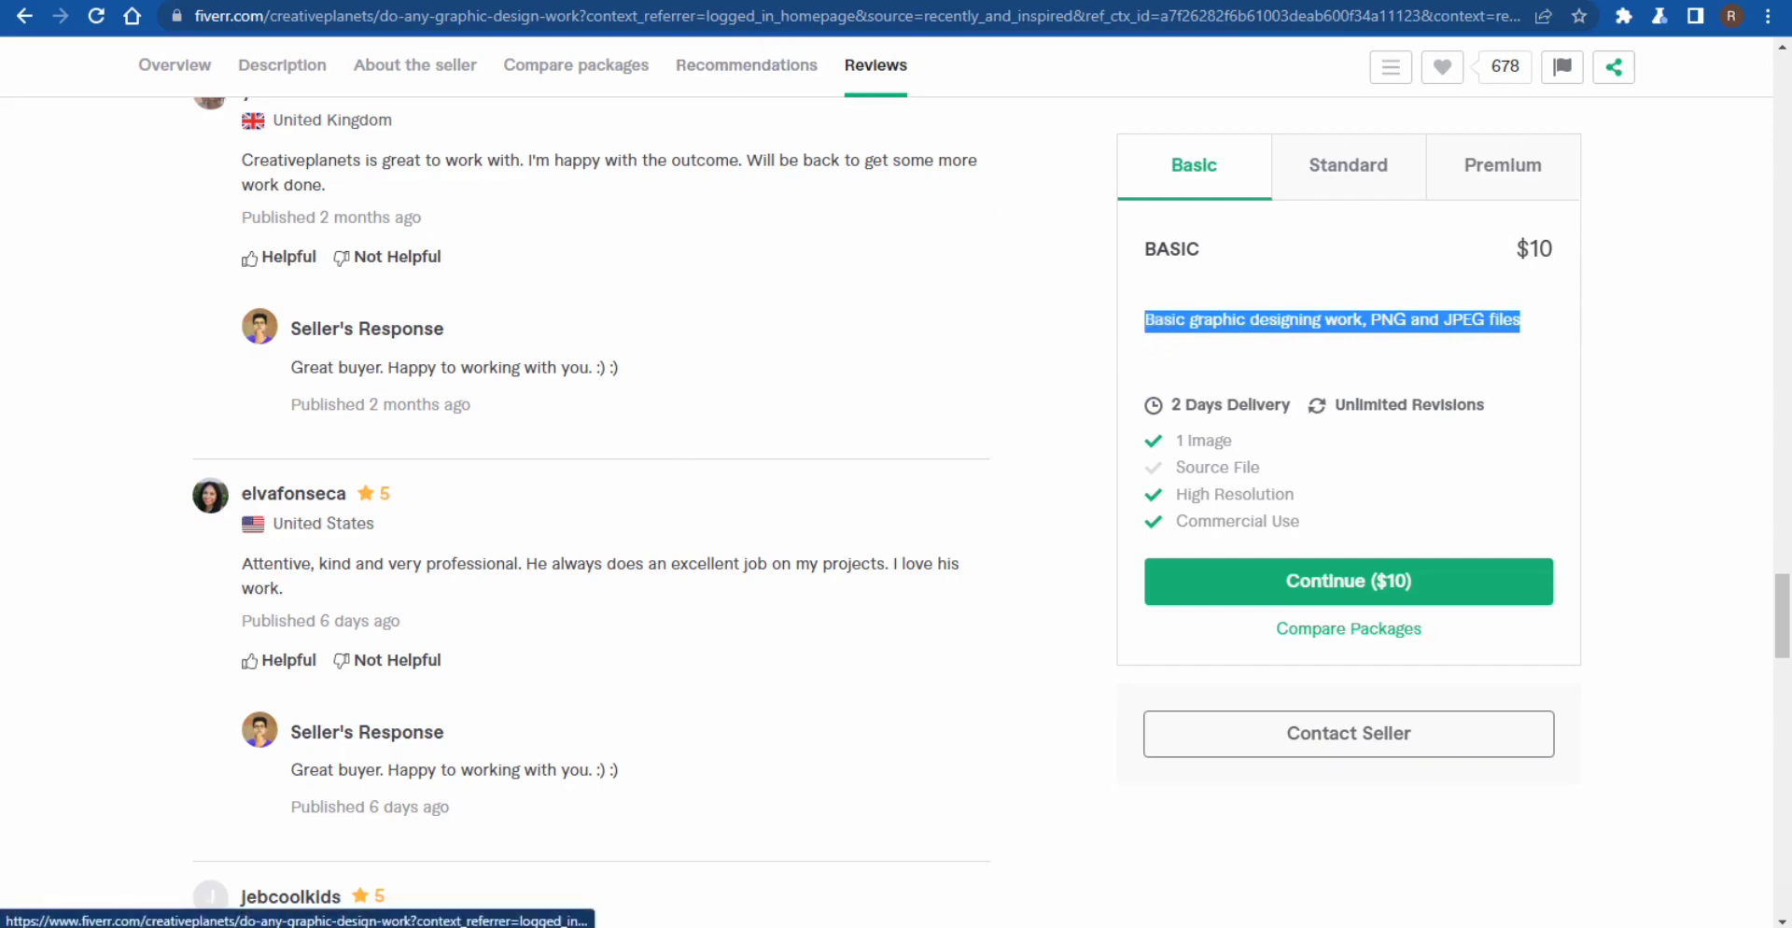
click(672, 0)
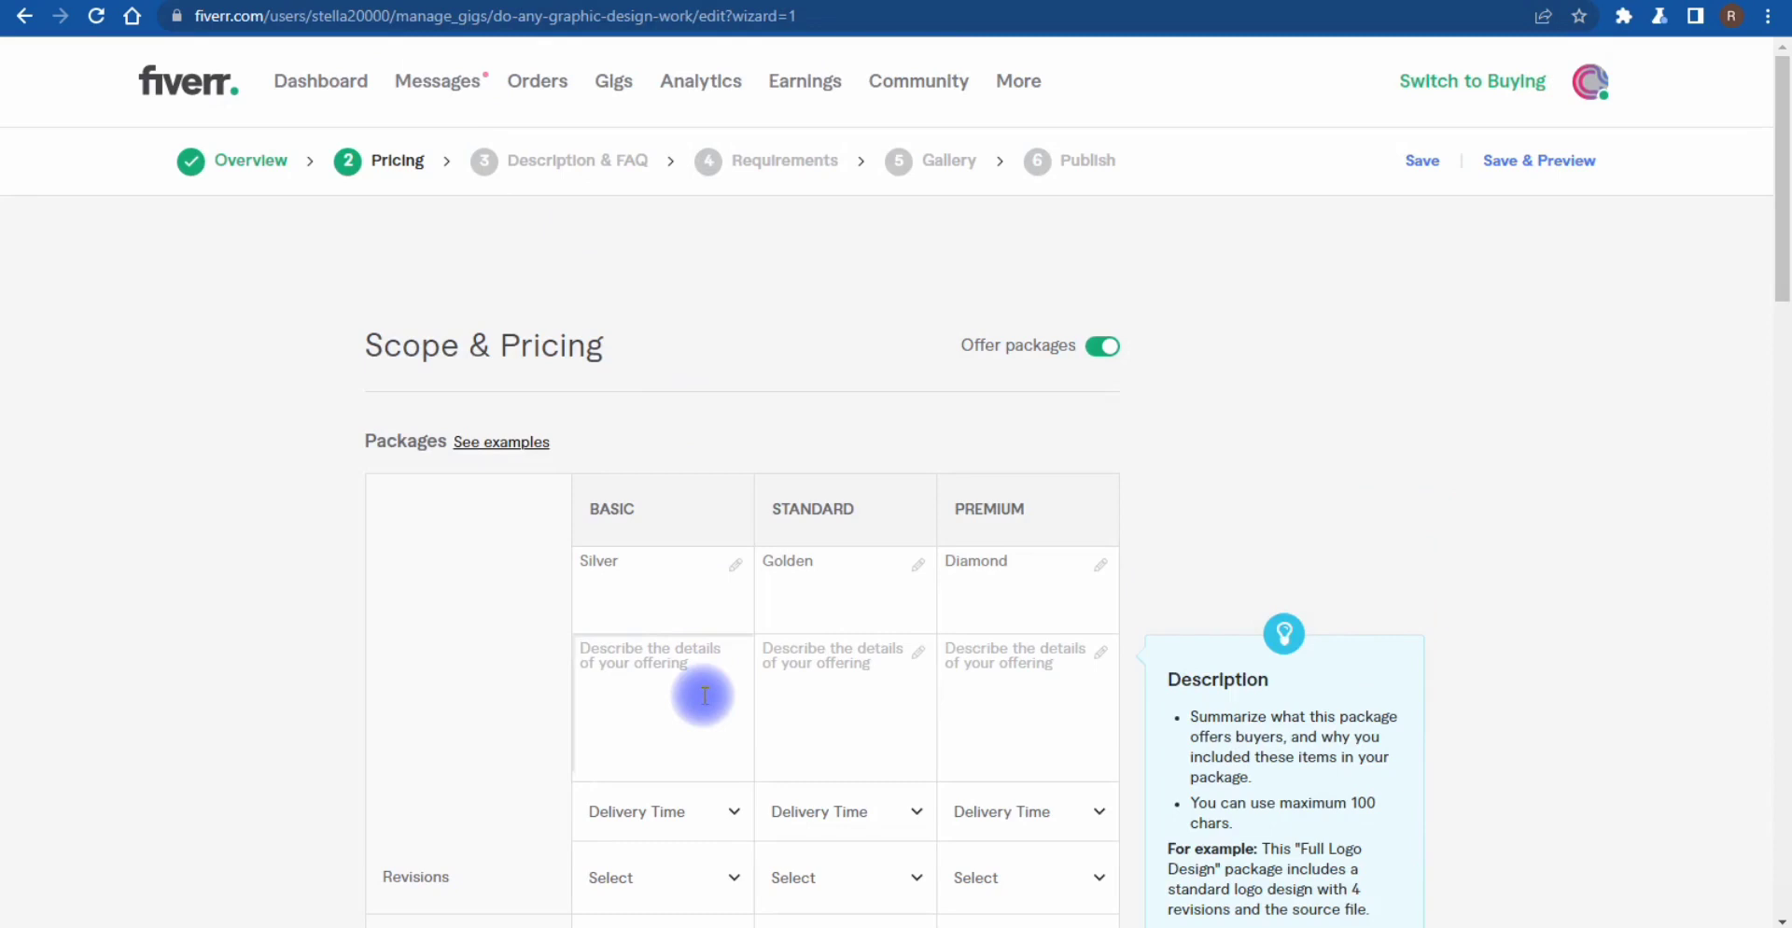
key(ctrl+v)
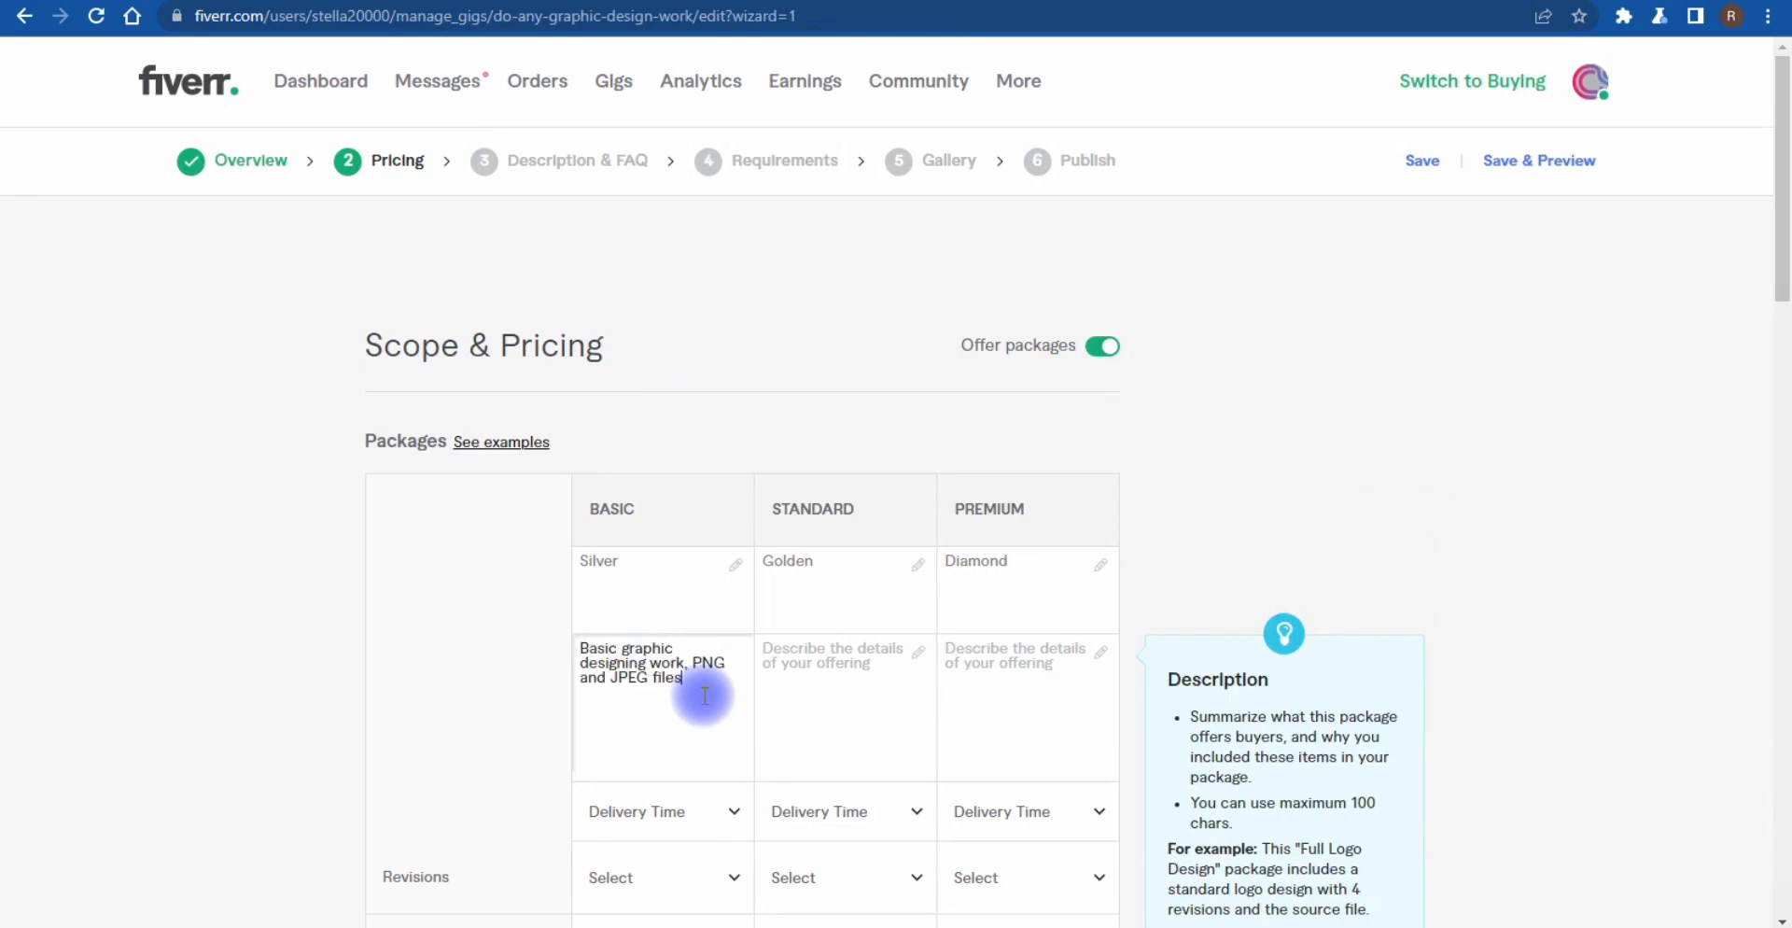
- Copy "Standard graphic designing work, PNG, JPEG and vector source files" from the example gig into the Standard package's description
click(439, 0)
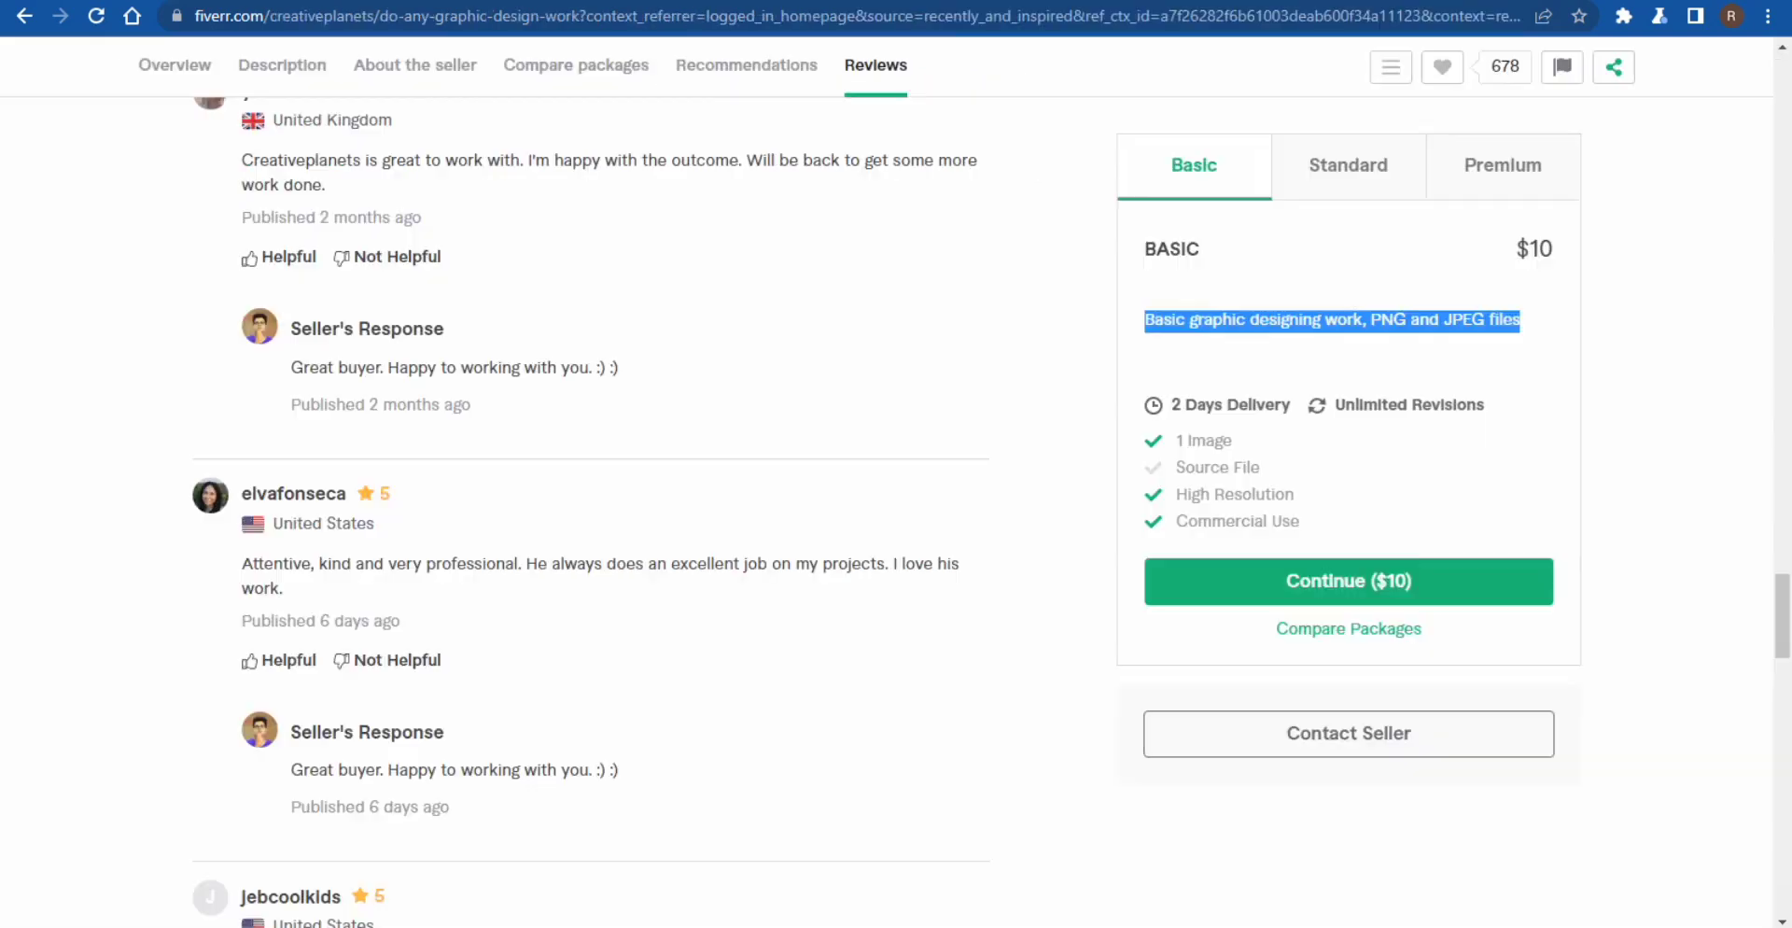
click(1348, 166)
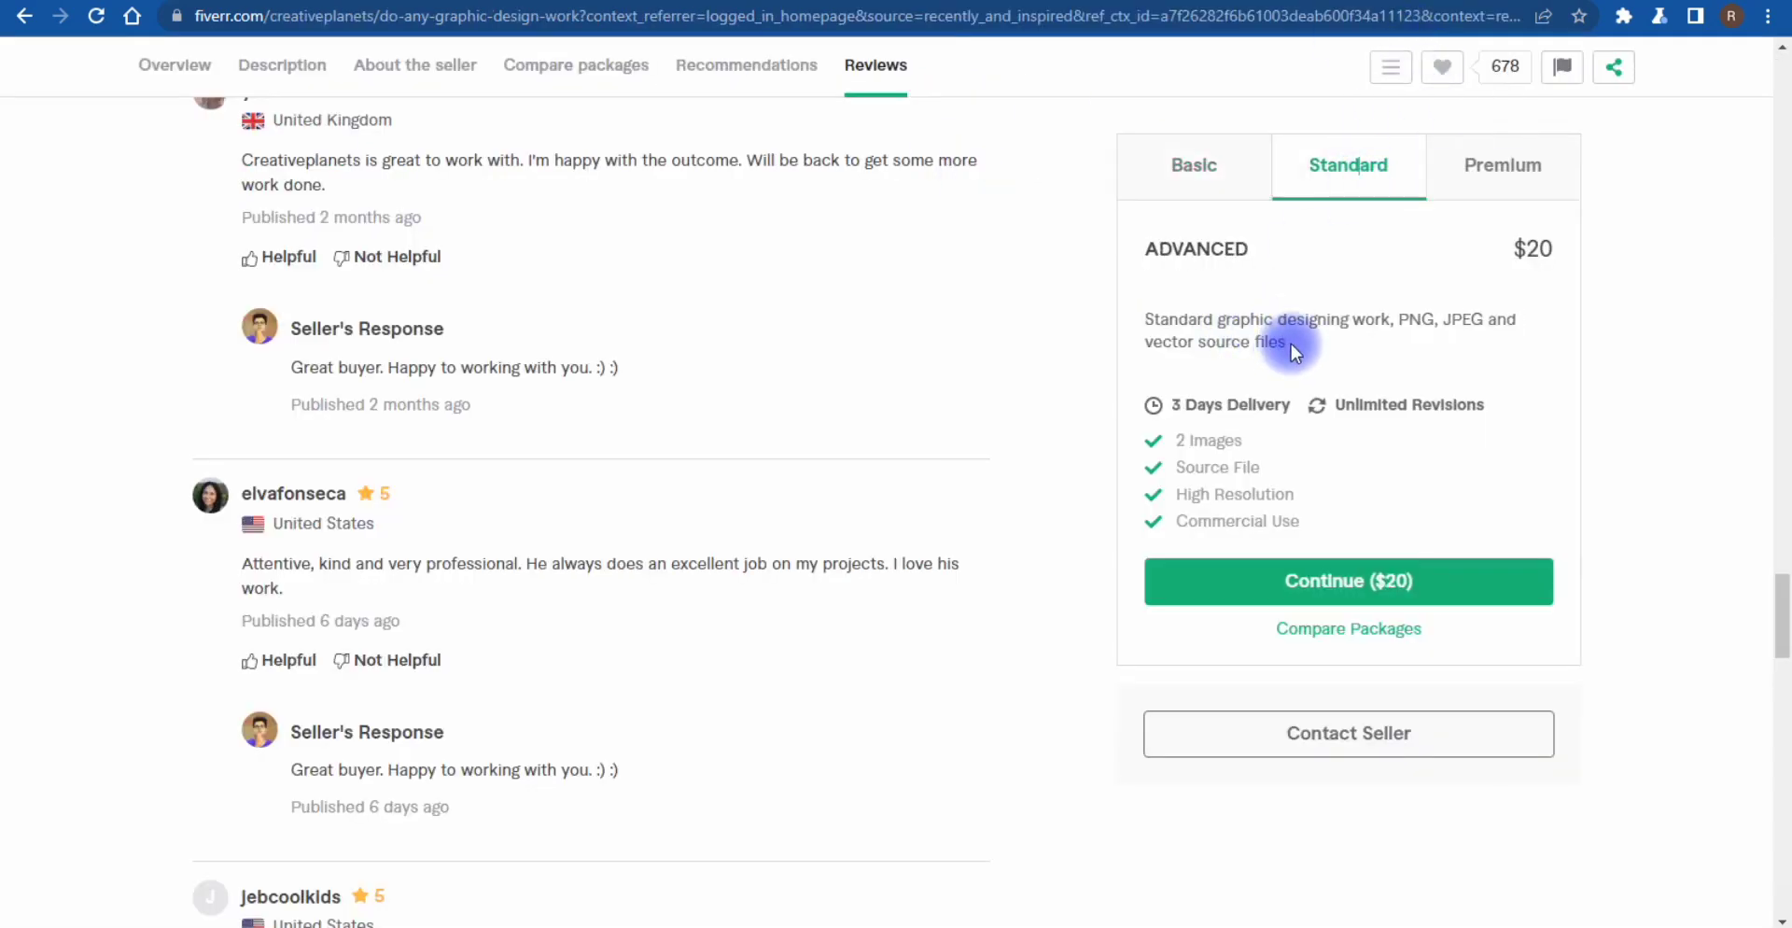
drag(1291, 344, 1140, 320)
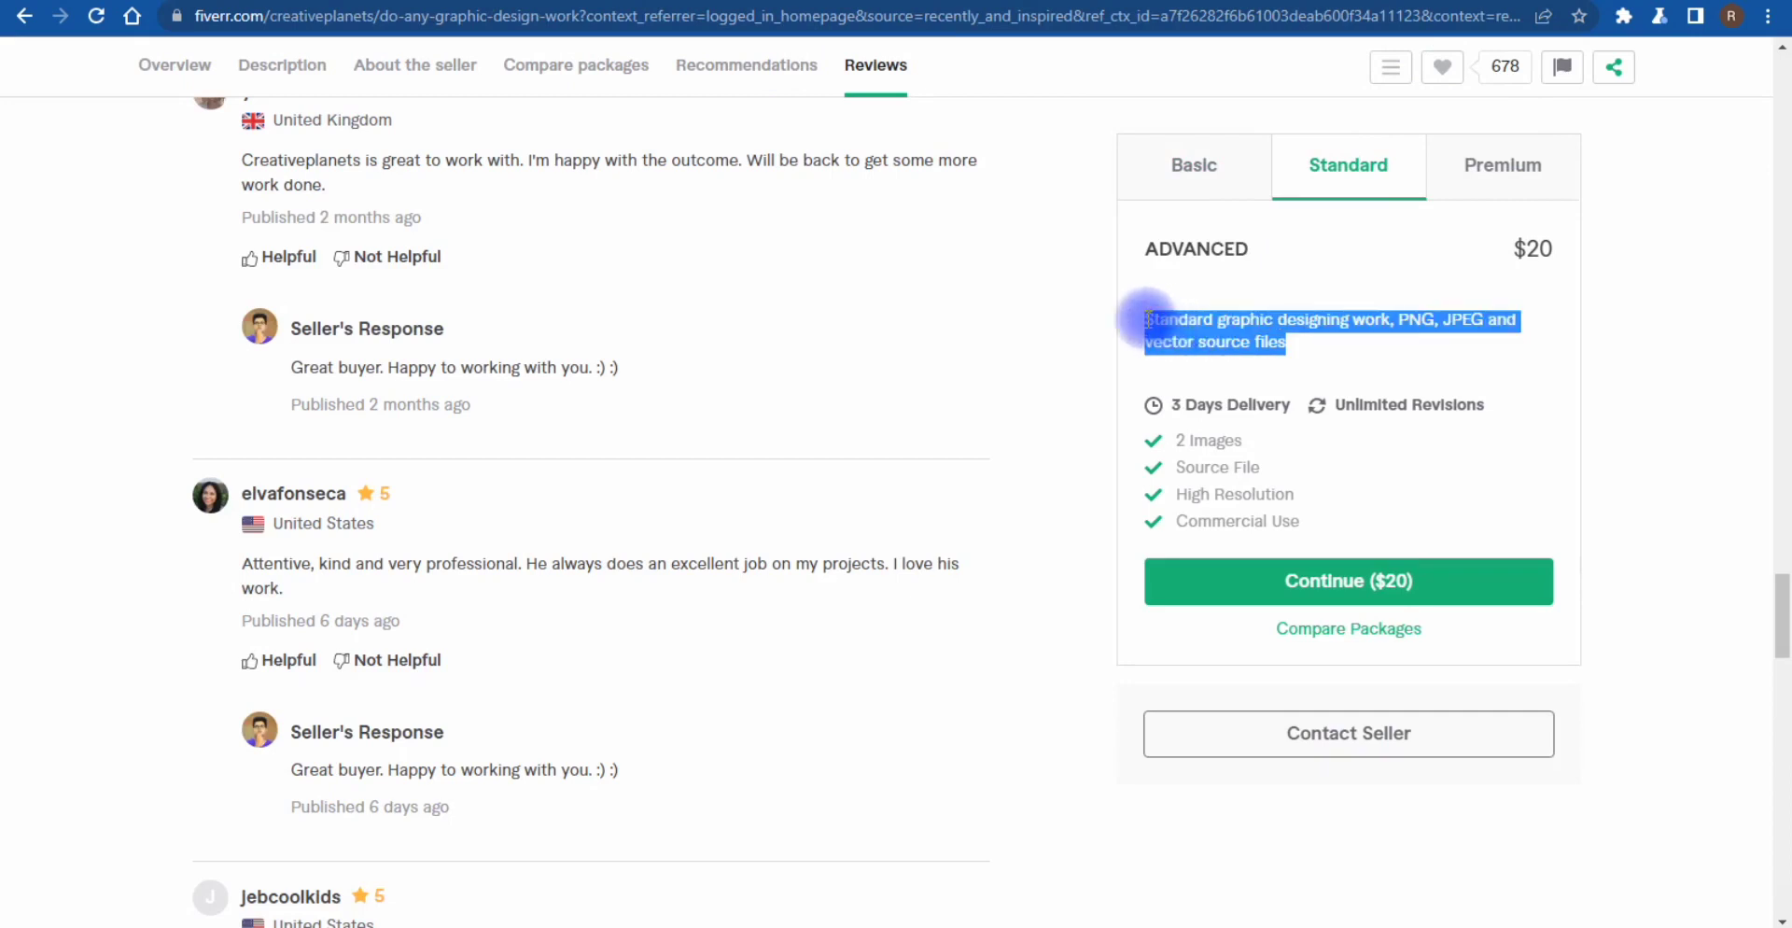
right_click(1215, 322)
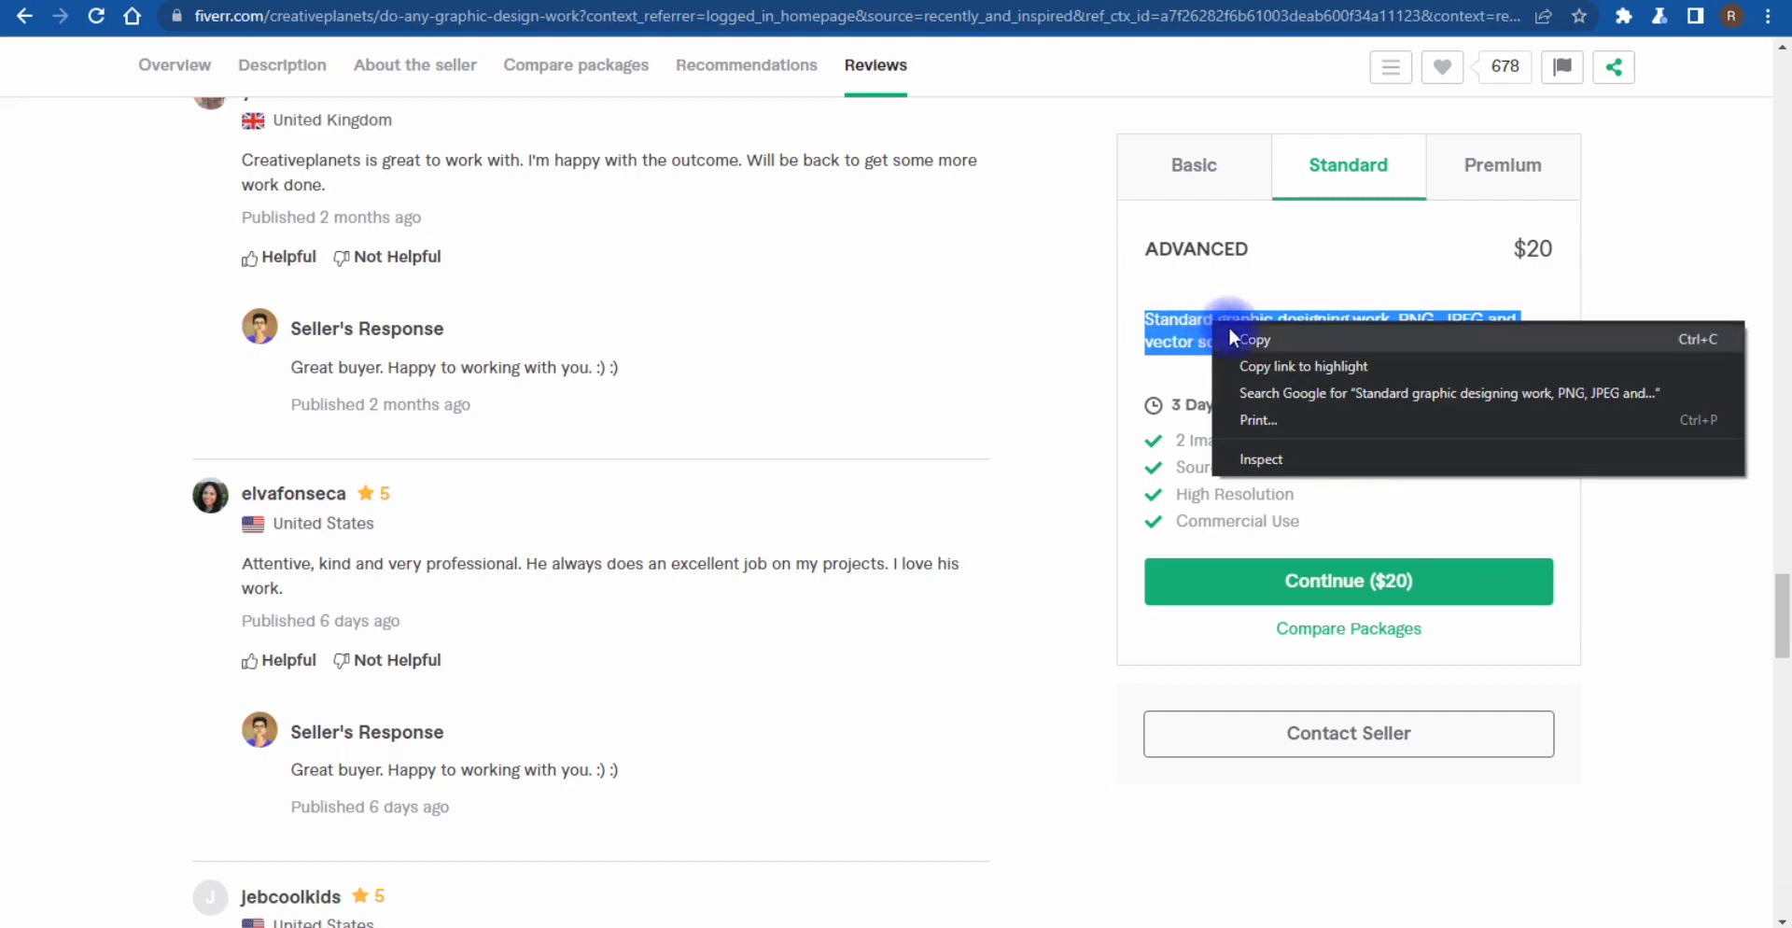
click(1230, 337)
key(ctrl+Tab)
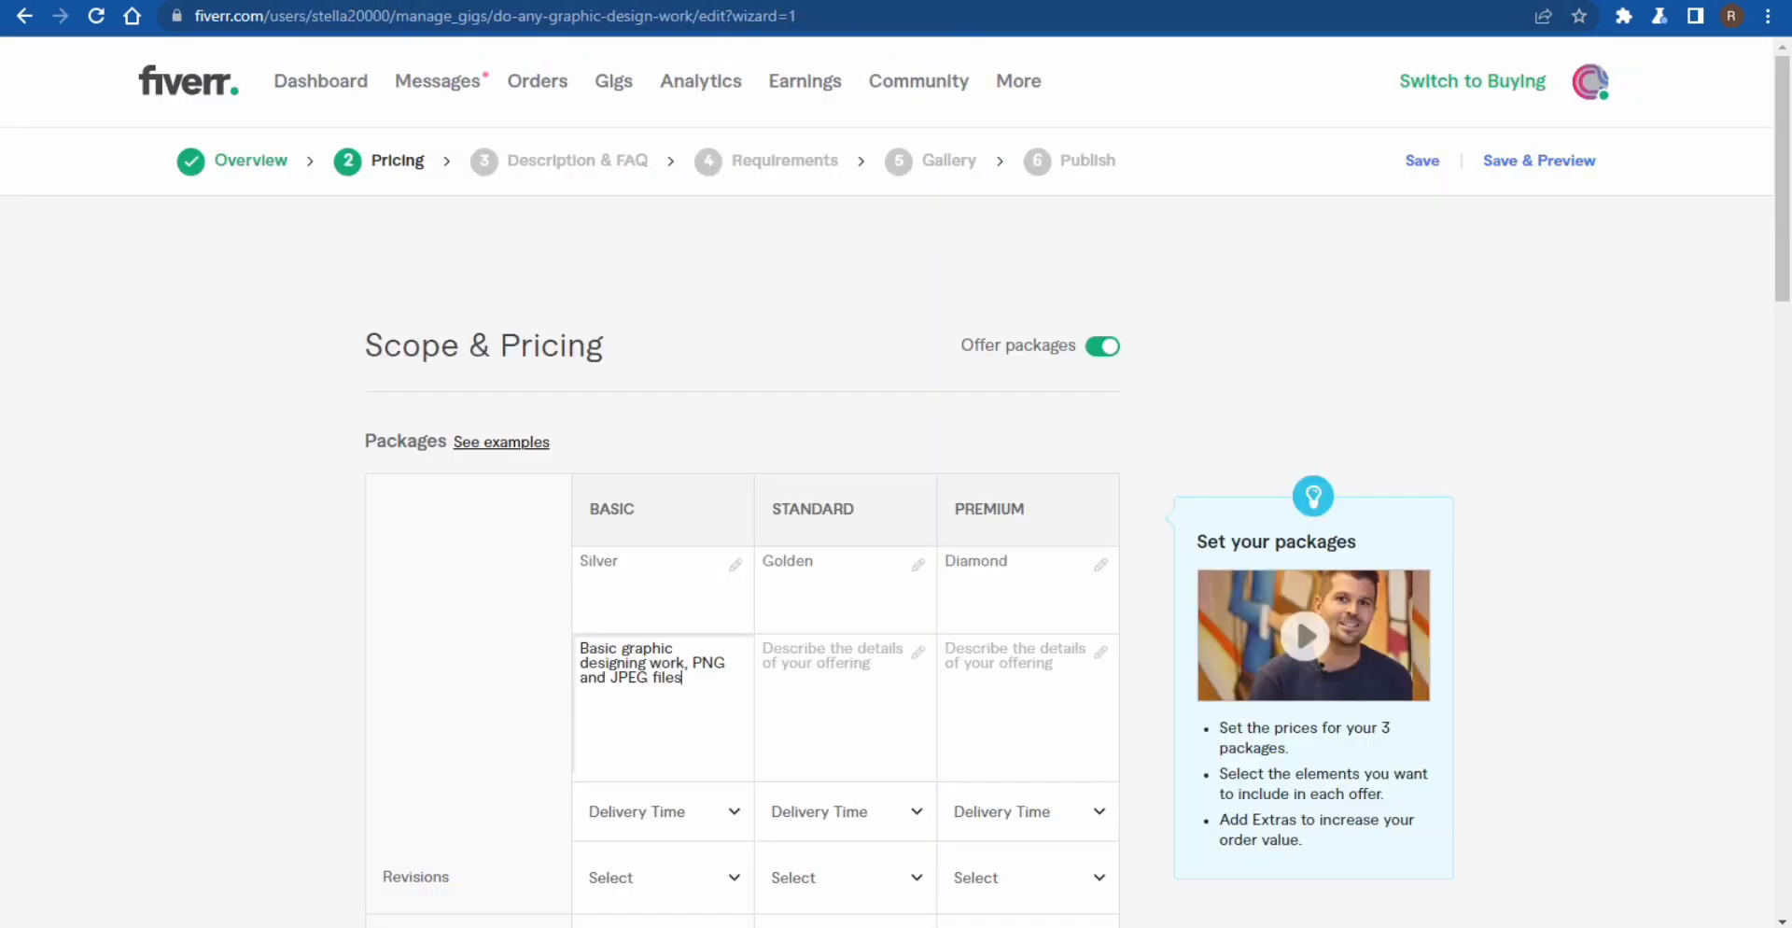
click(849, 719)
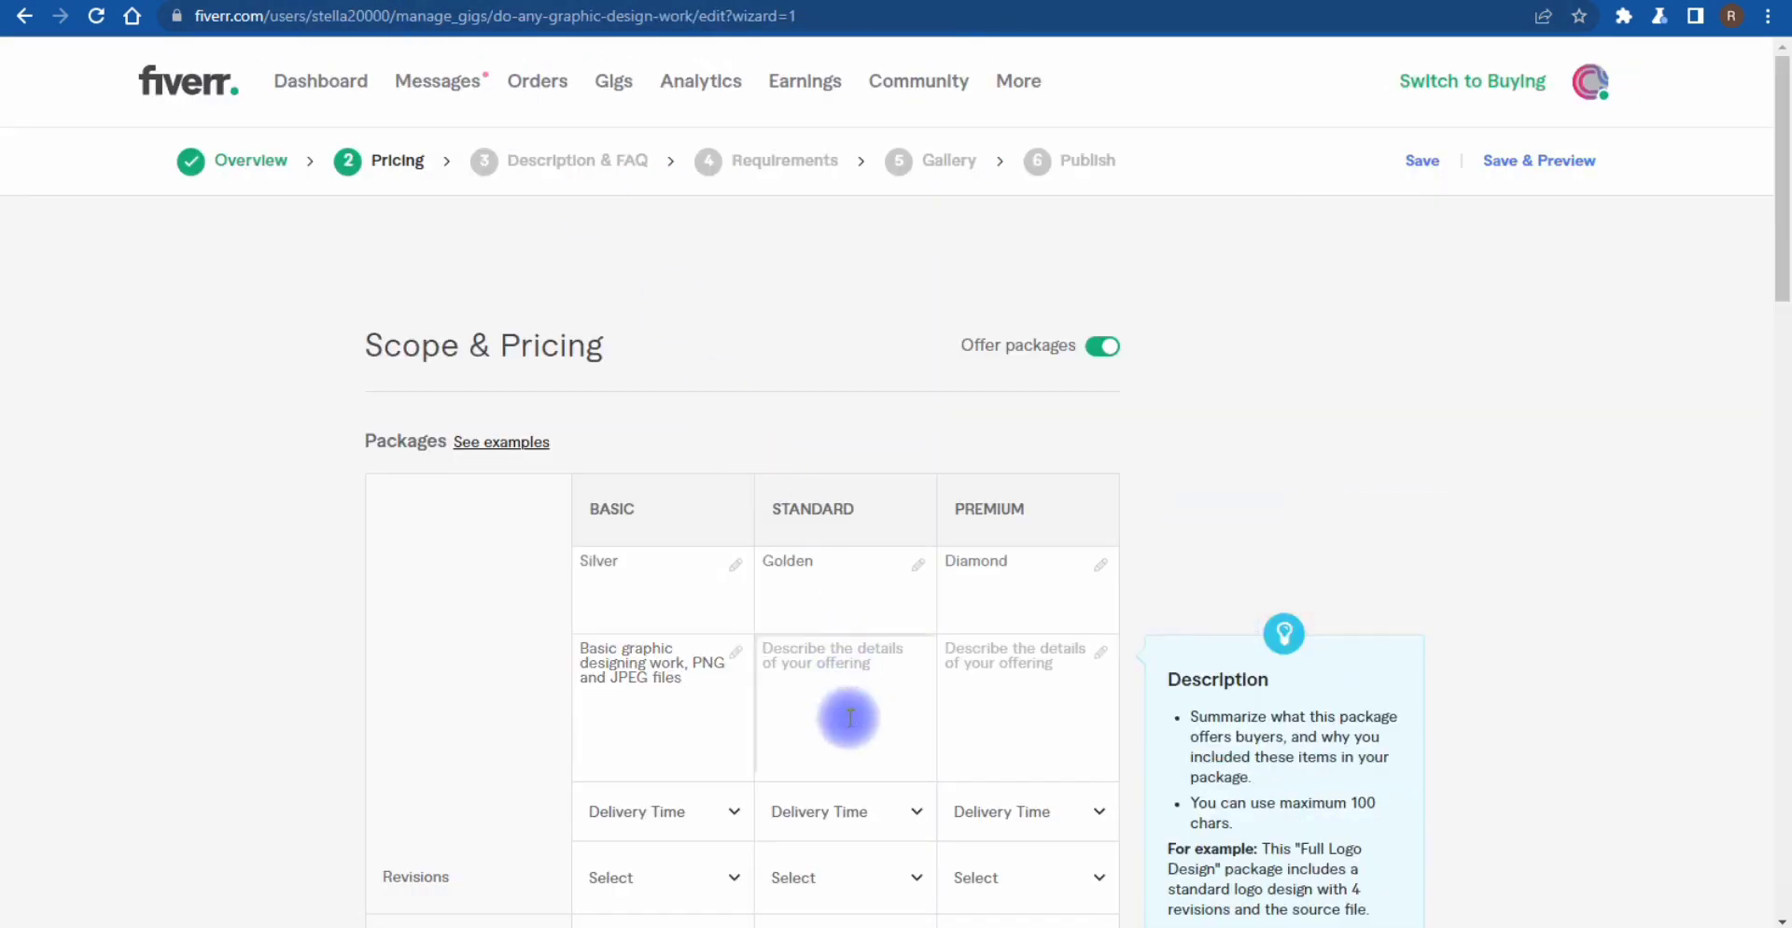
key(ctrl+v)
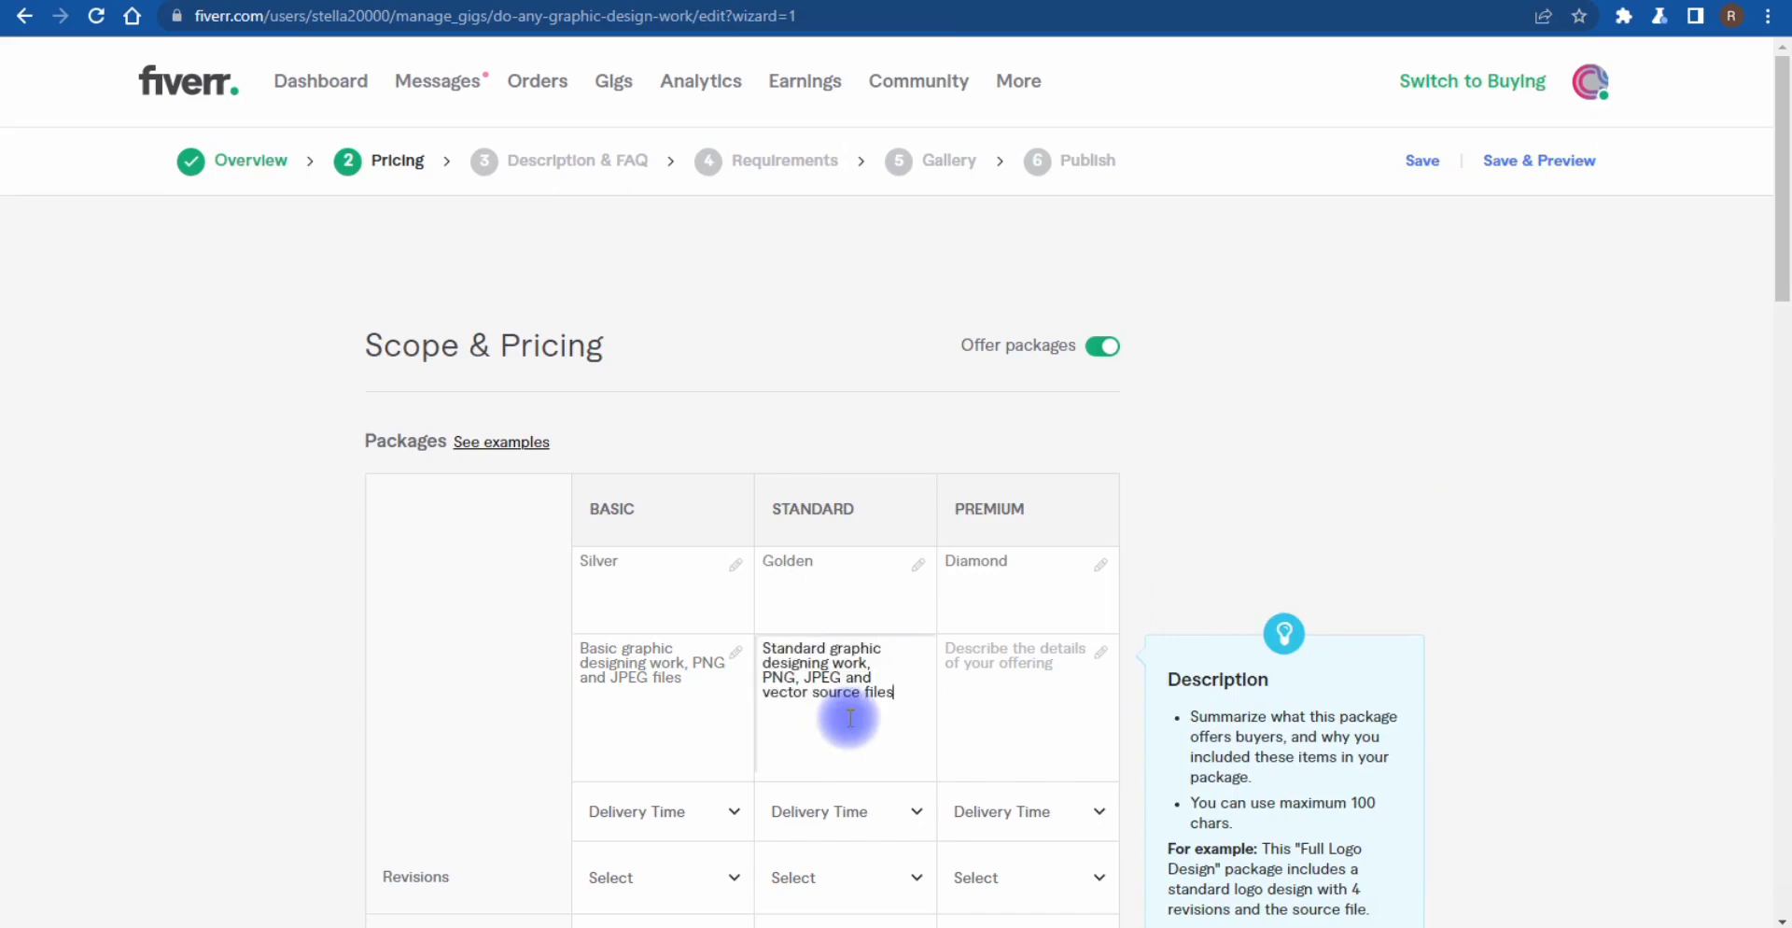
- Copy "Premium graphic designing work, PNG, JPEG, PDF, Vector source files and Mock-up design (if needed)" from the example gig into the Premium package's description
click(1024, 653)
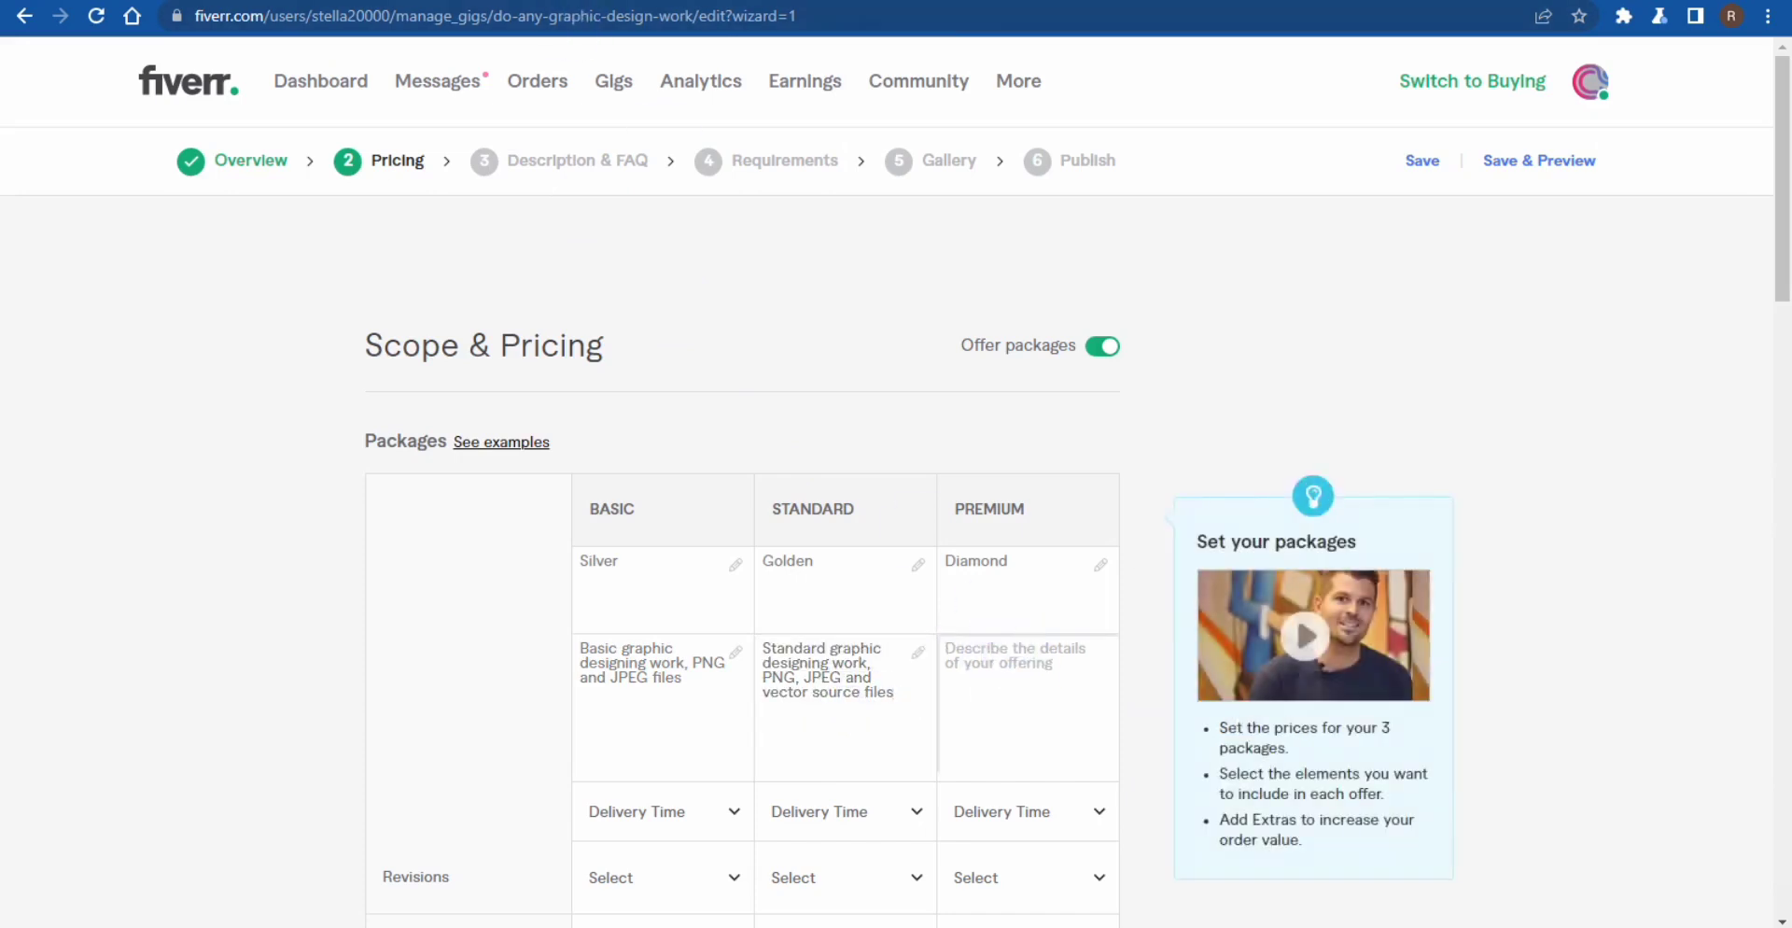
click(598, 1)
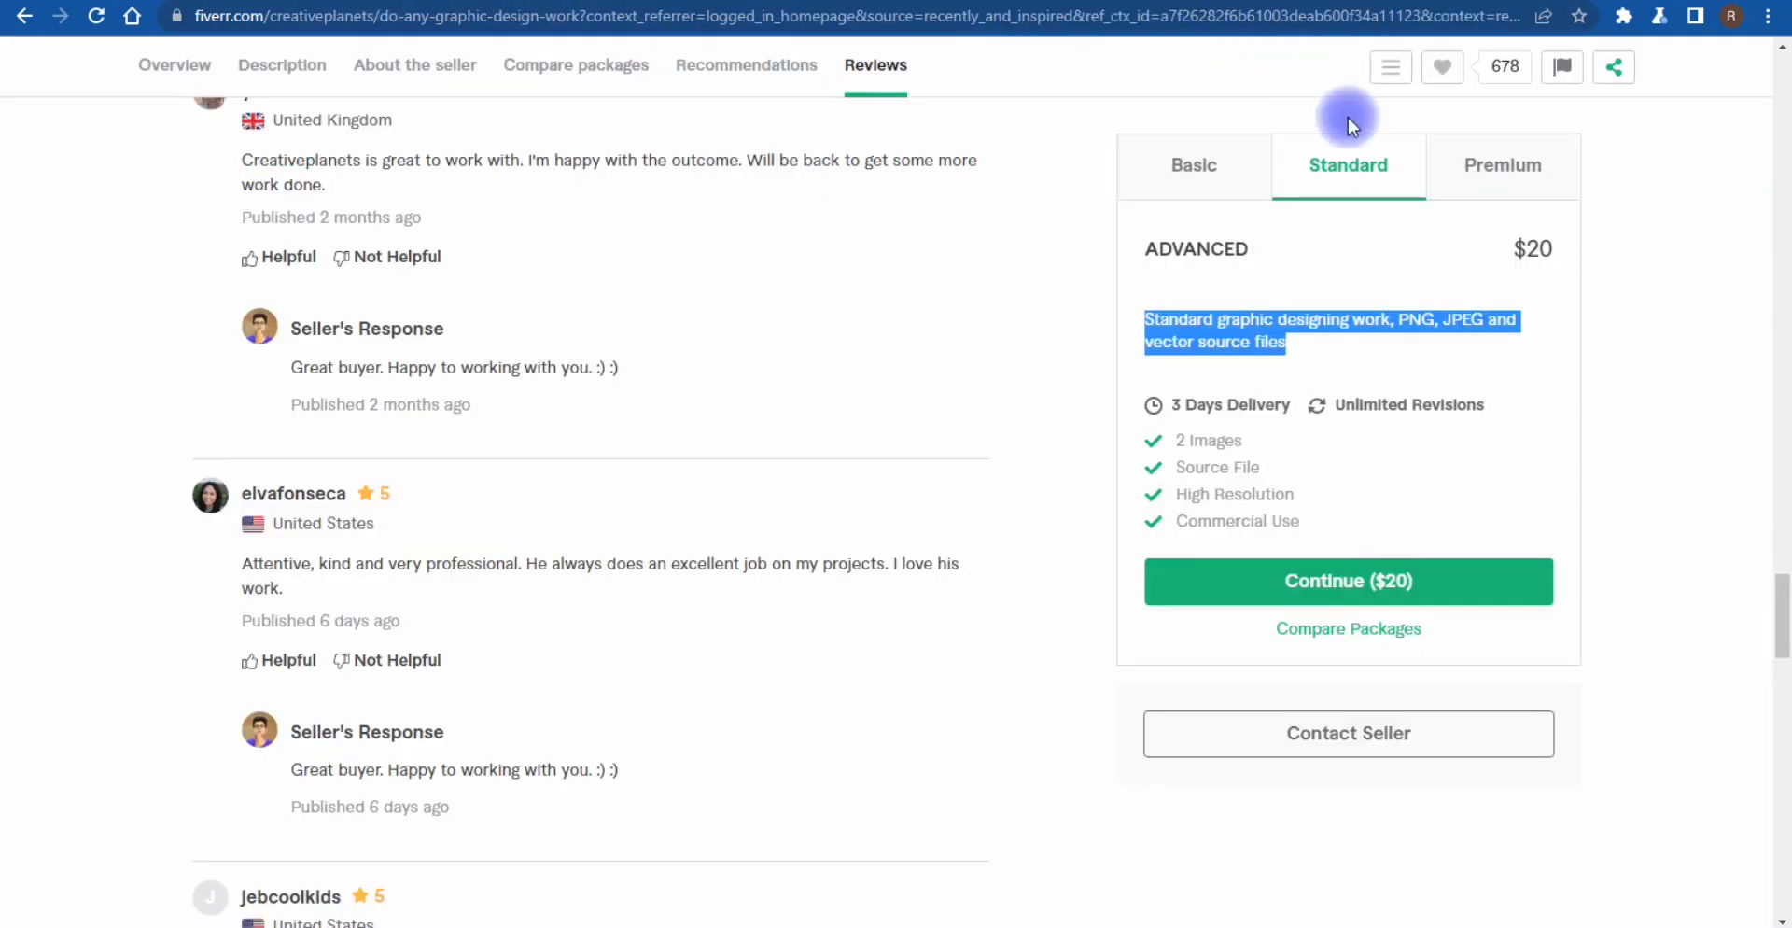
click(1493, 163)
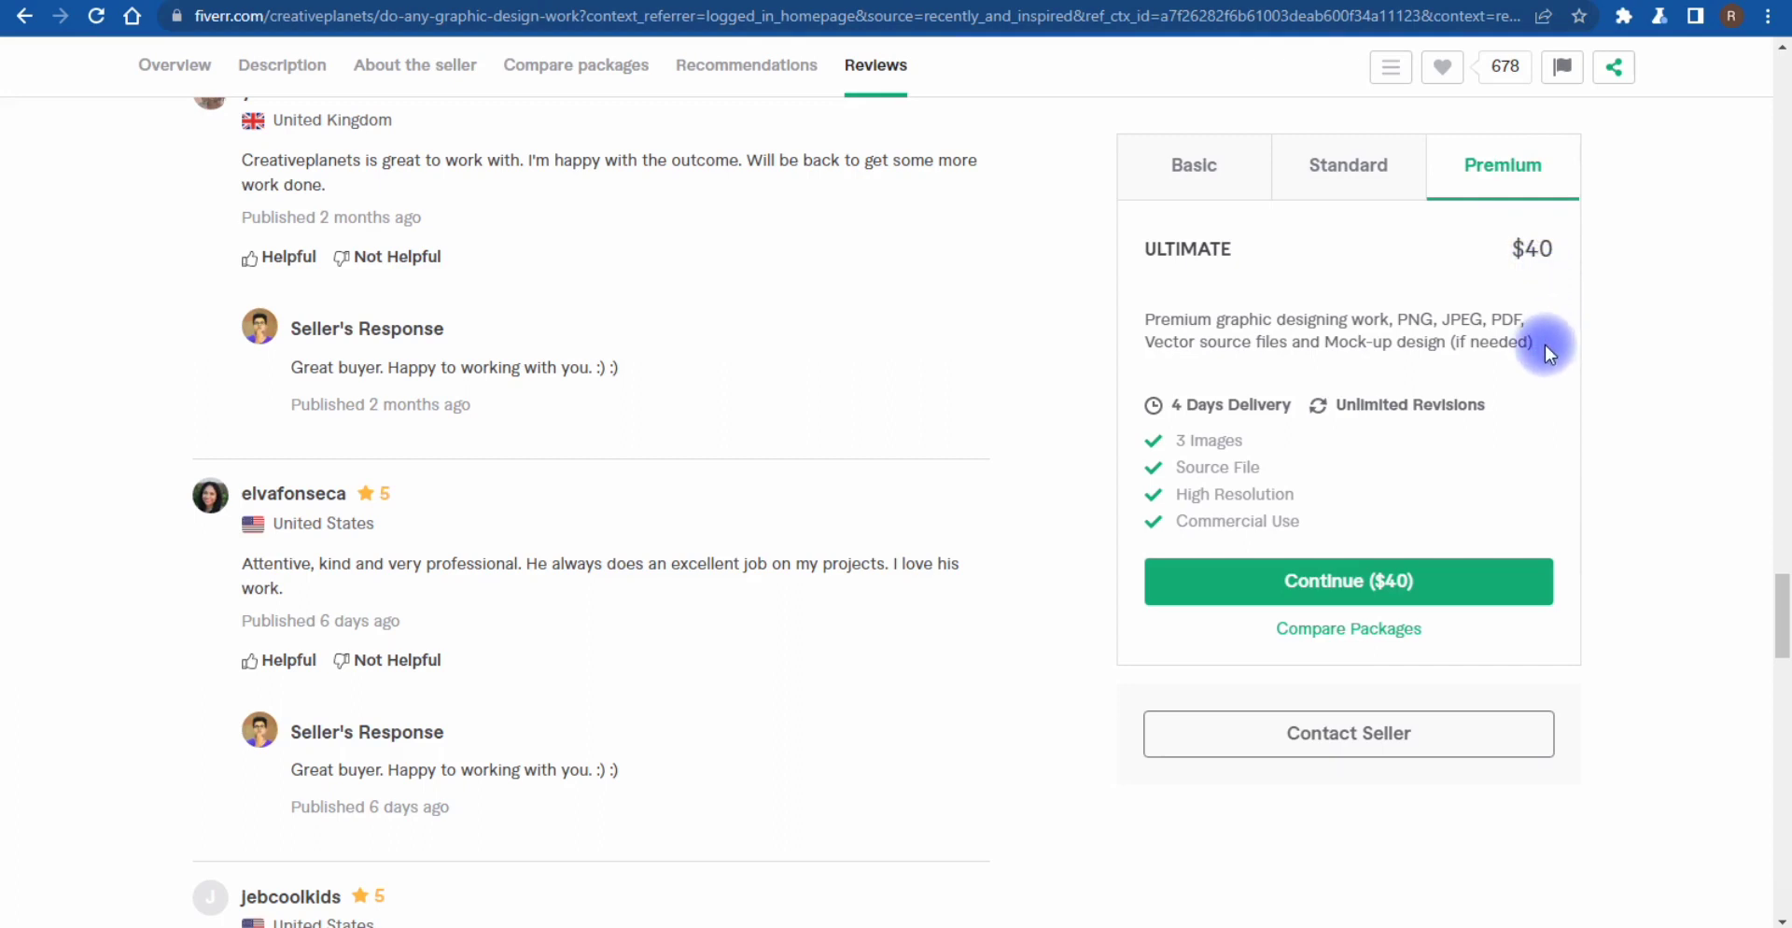
drag(1544, 345, 1167, 325)
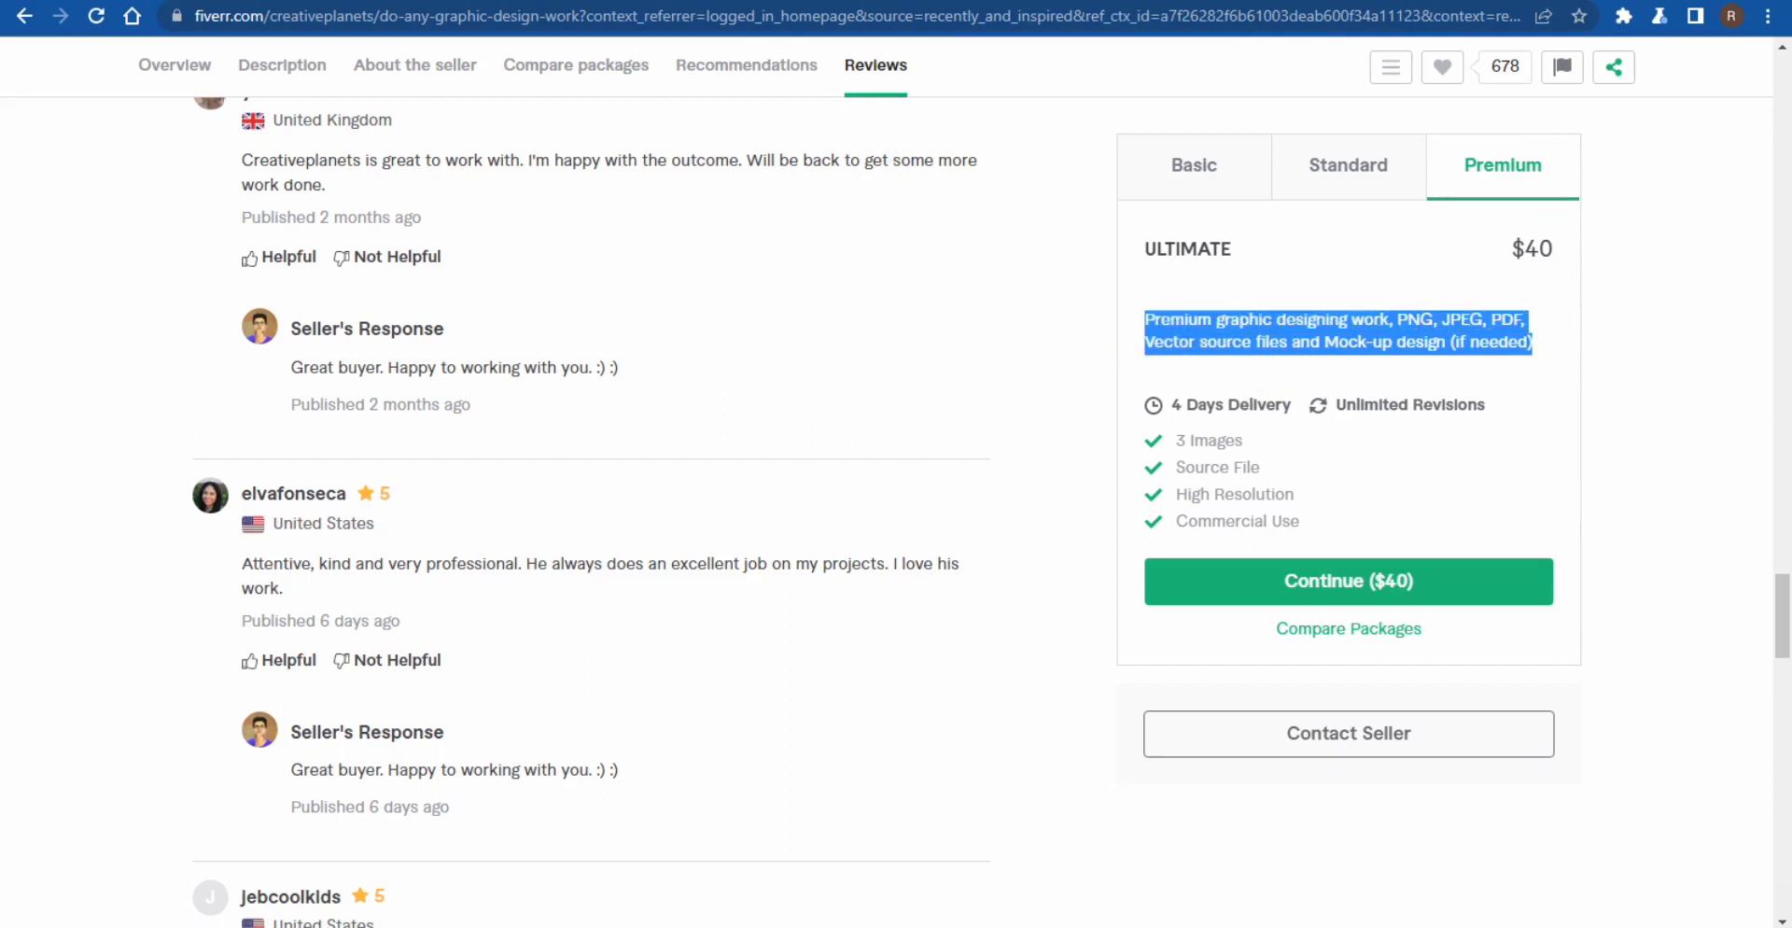
click(193, 0)
click(1041, 715)
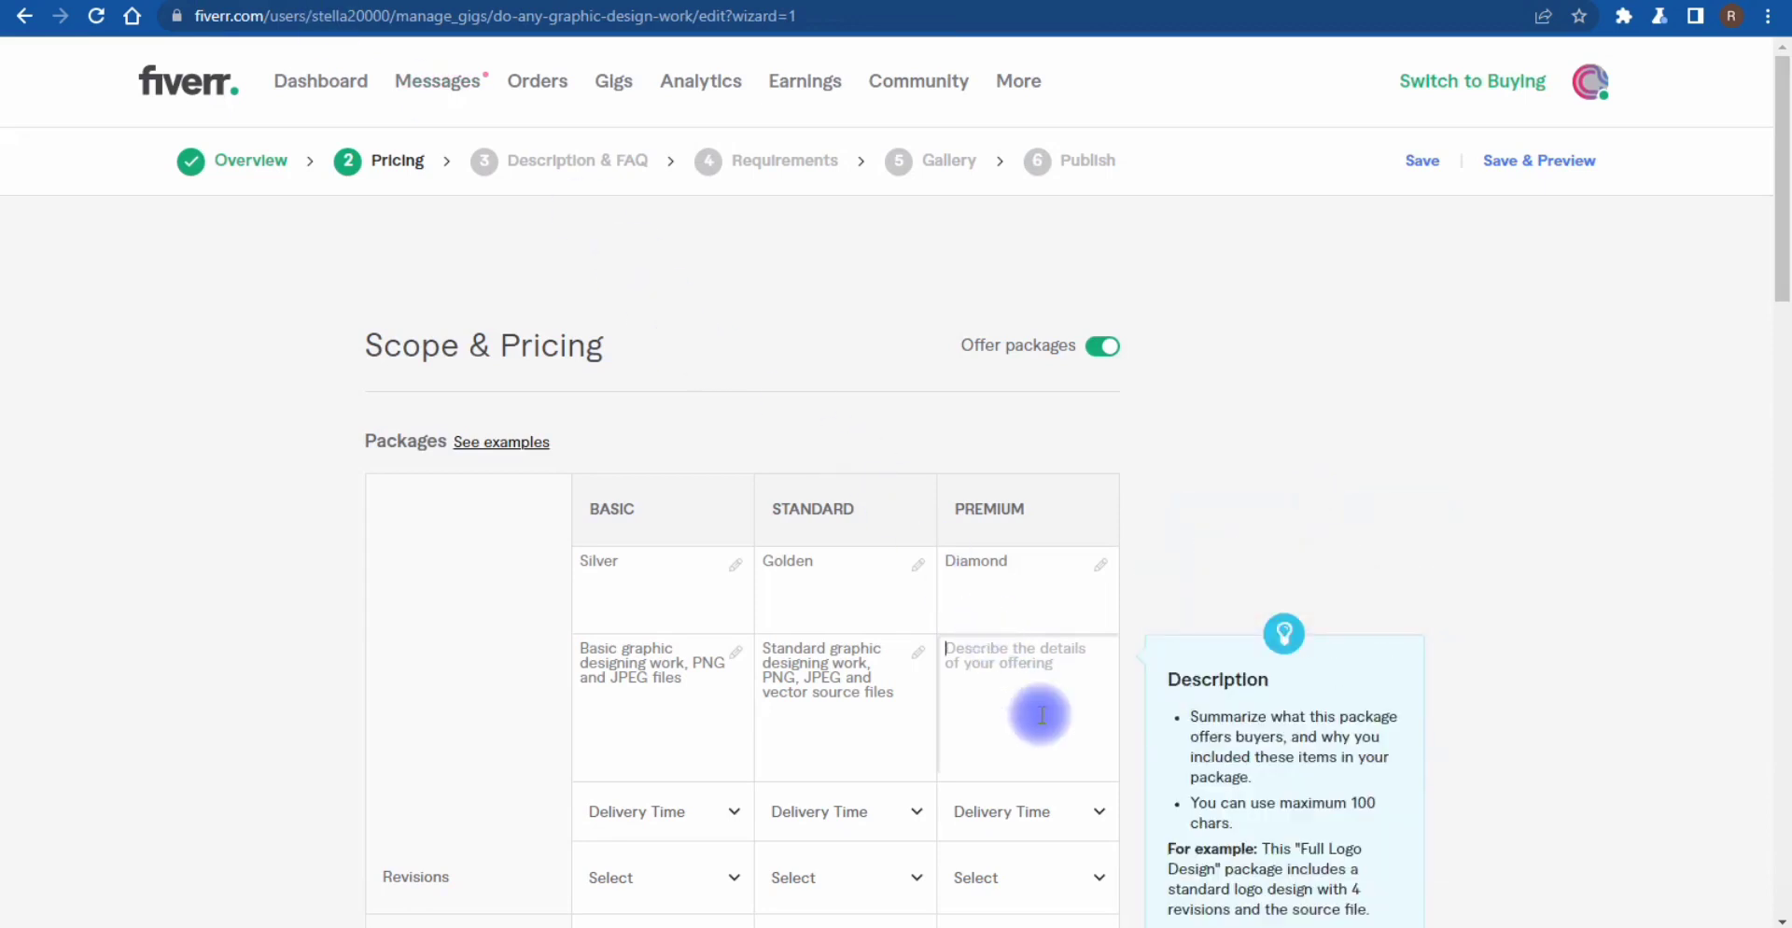
key(ctrl+v)
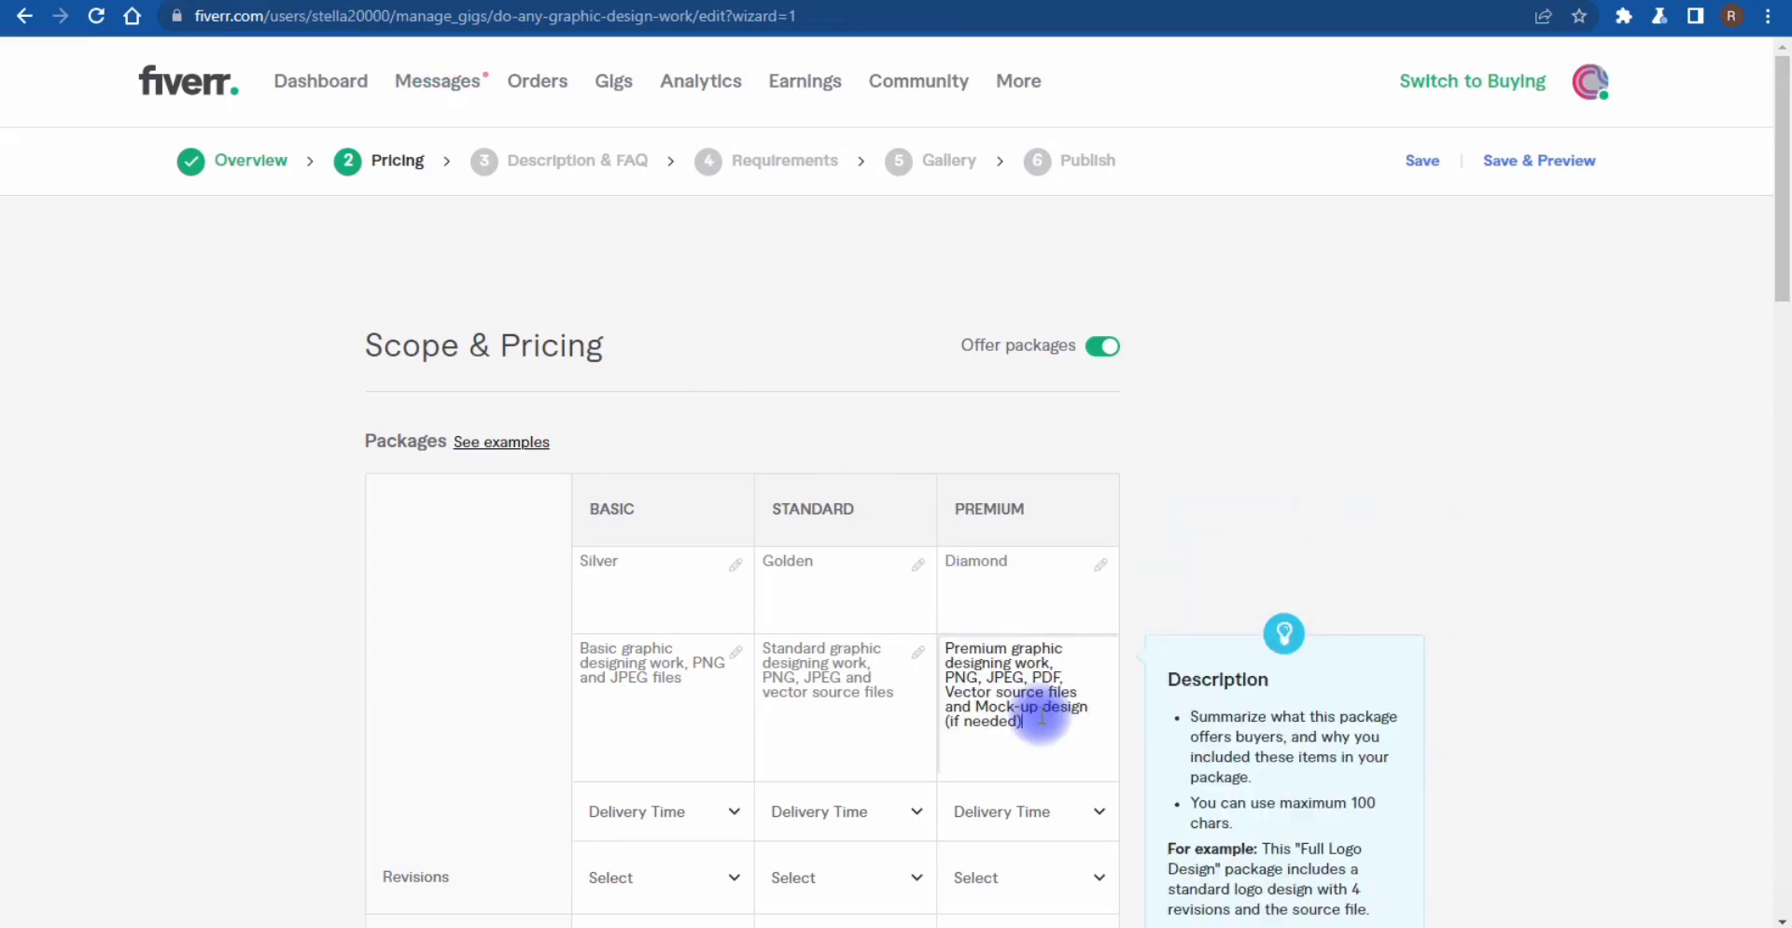
click(1568, 448)
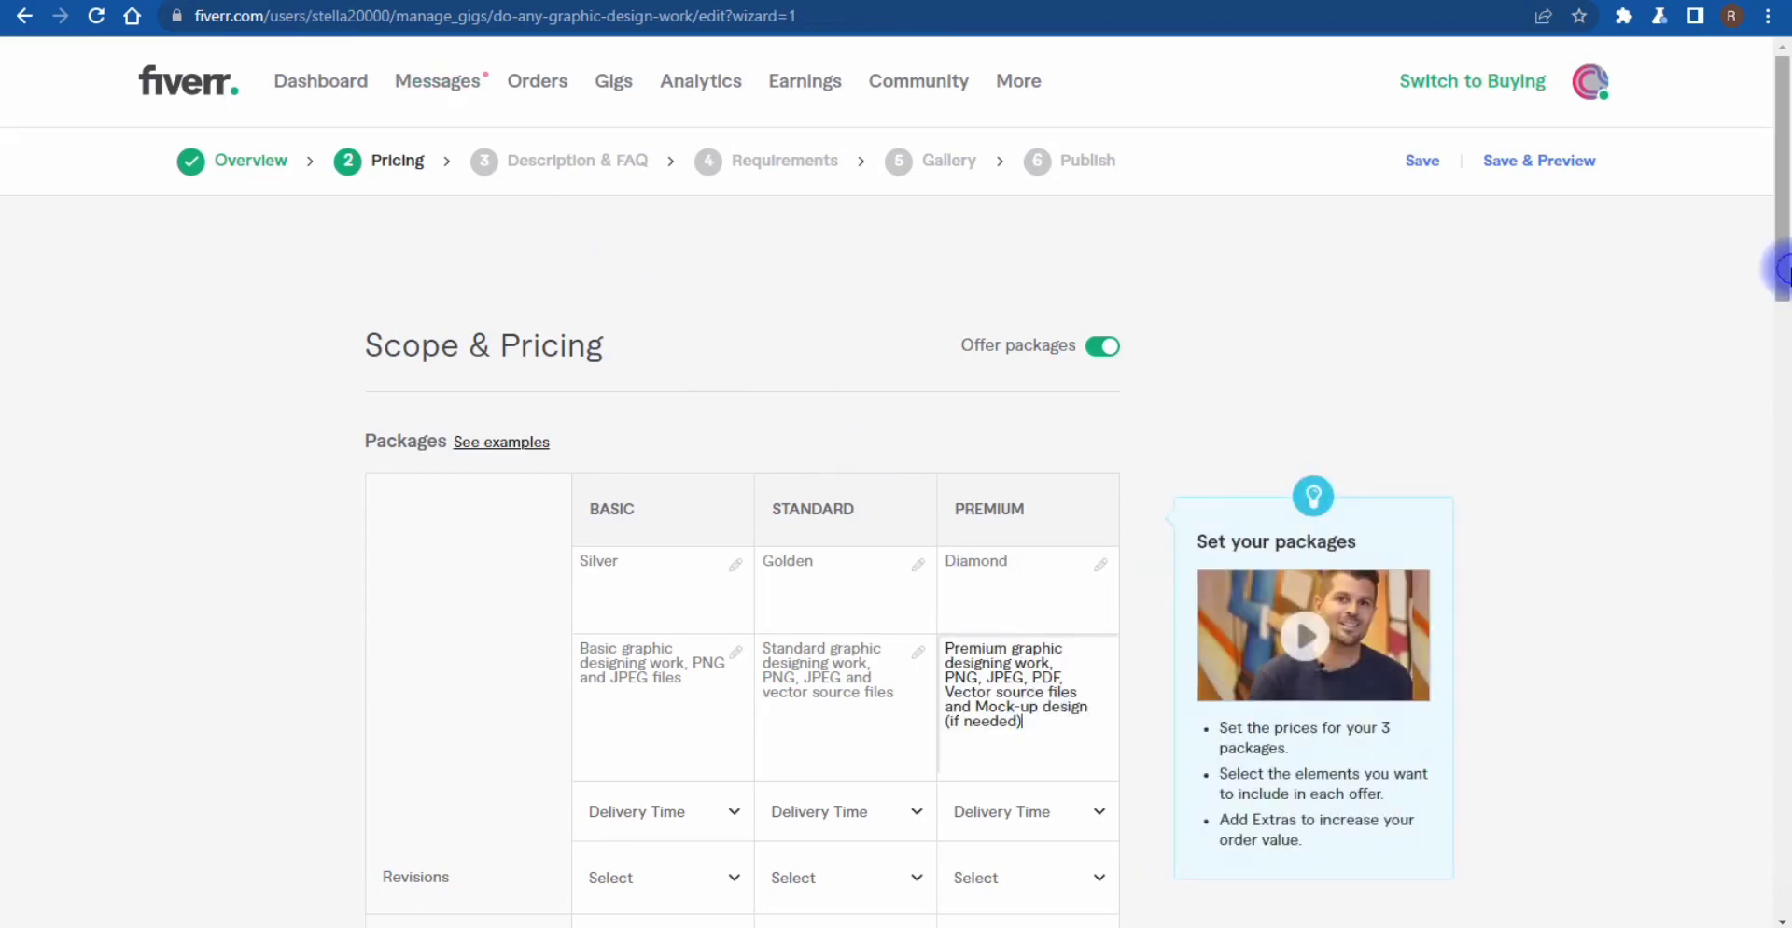
right_click(1781, 306)
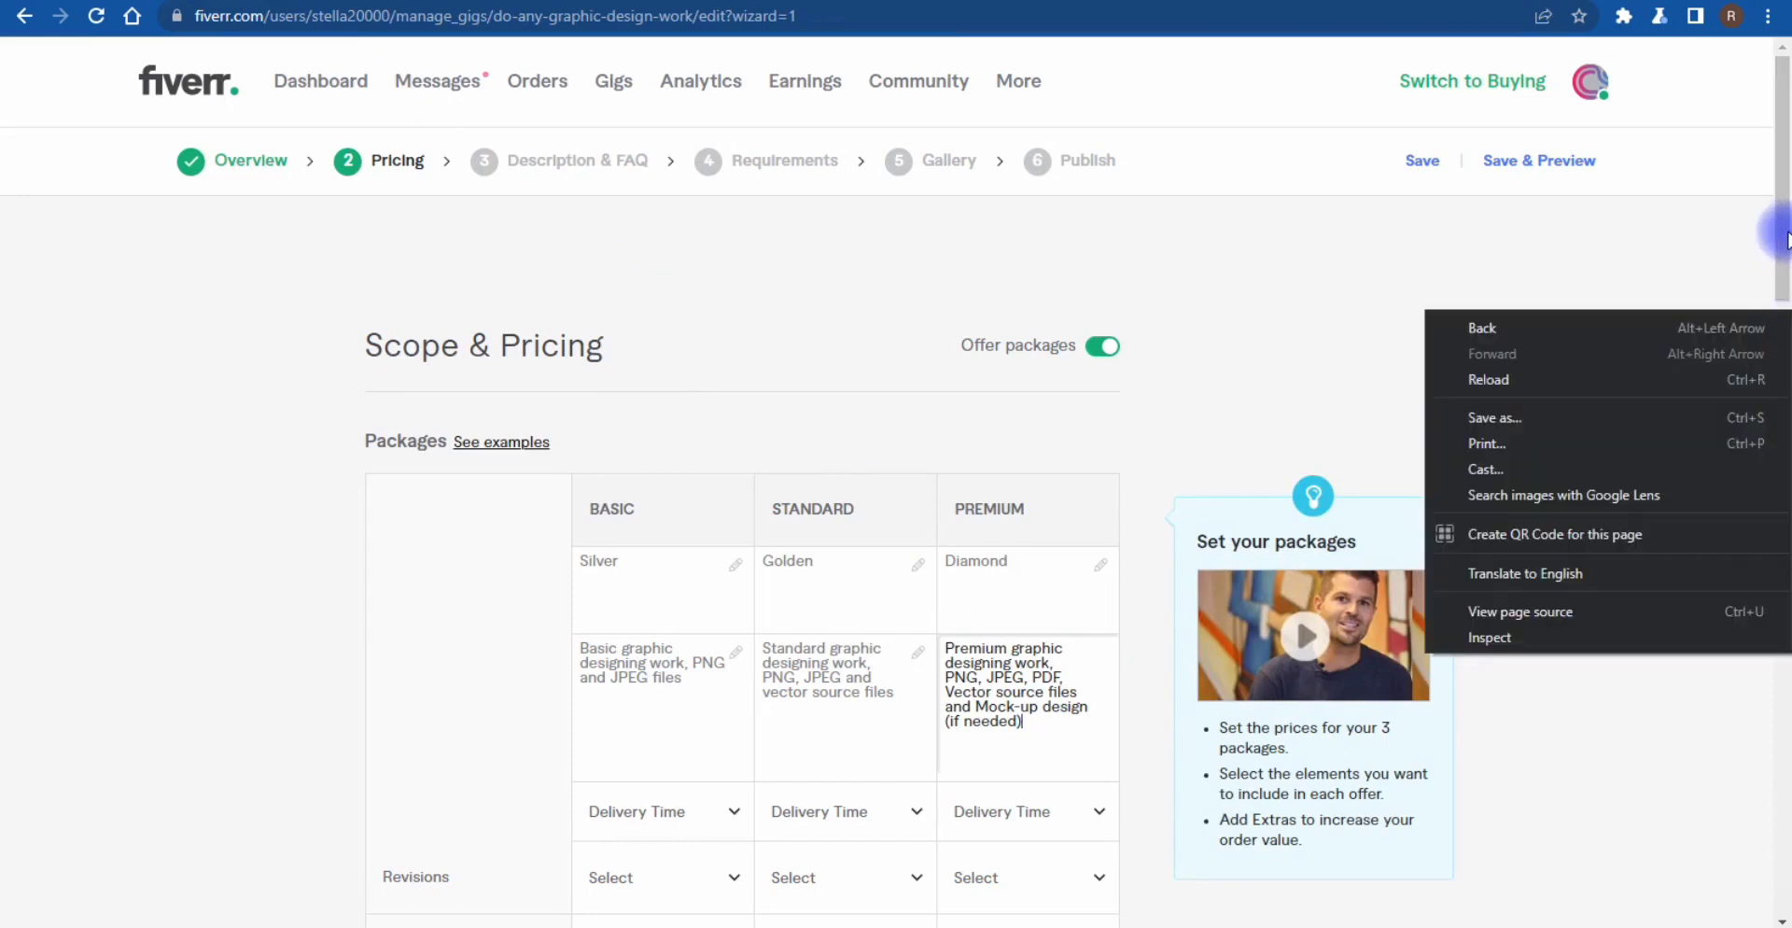
- Set the delivery times to 1 day for Basic, 2 days for Standard and 3 days for Premium
drag(1784, 241, 1764, 313)
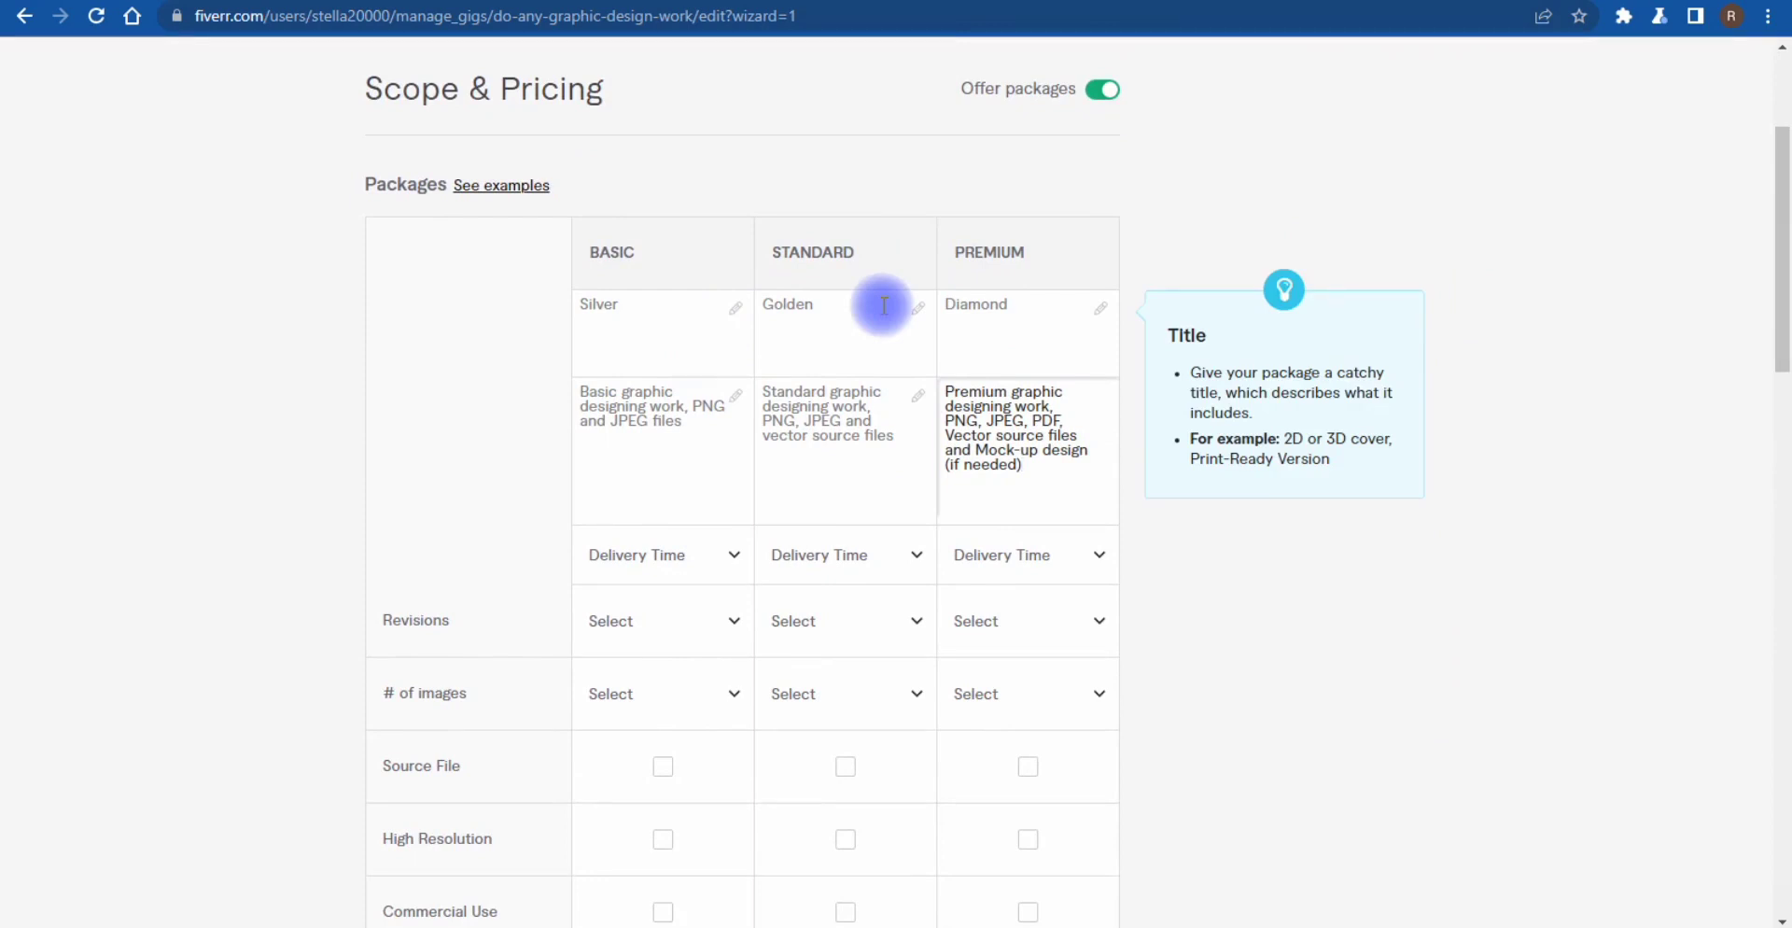
click(715, 558)
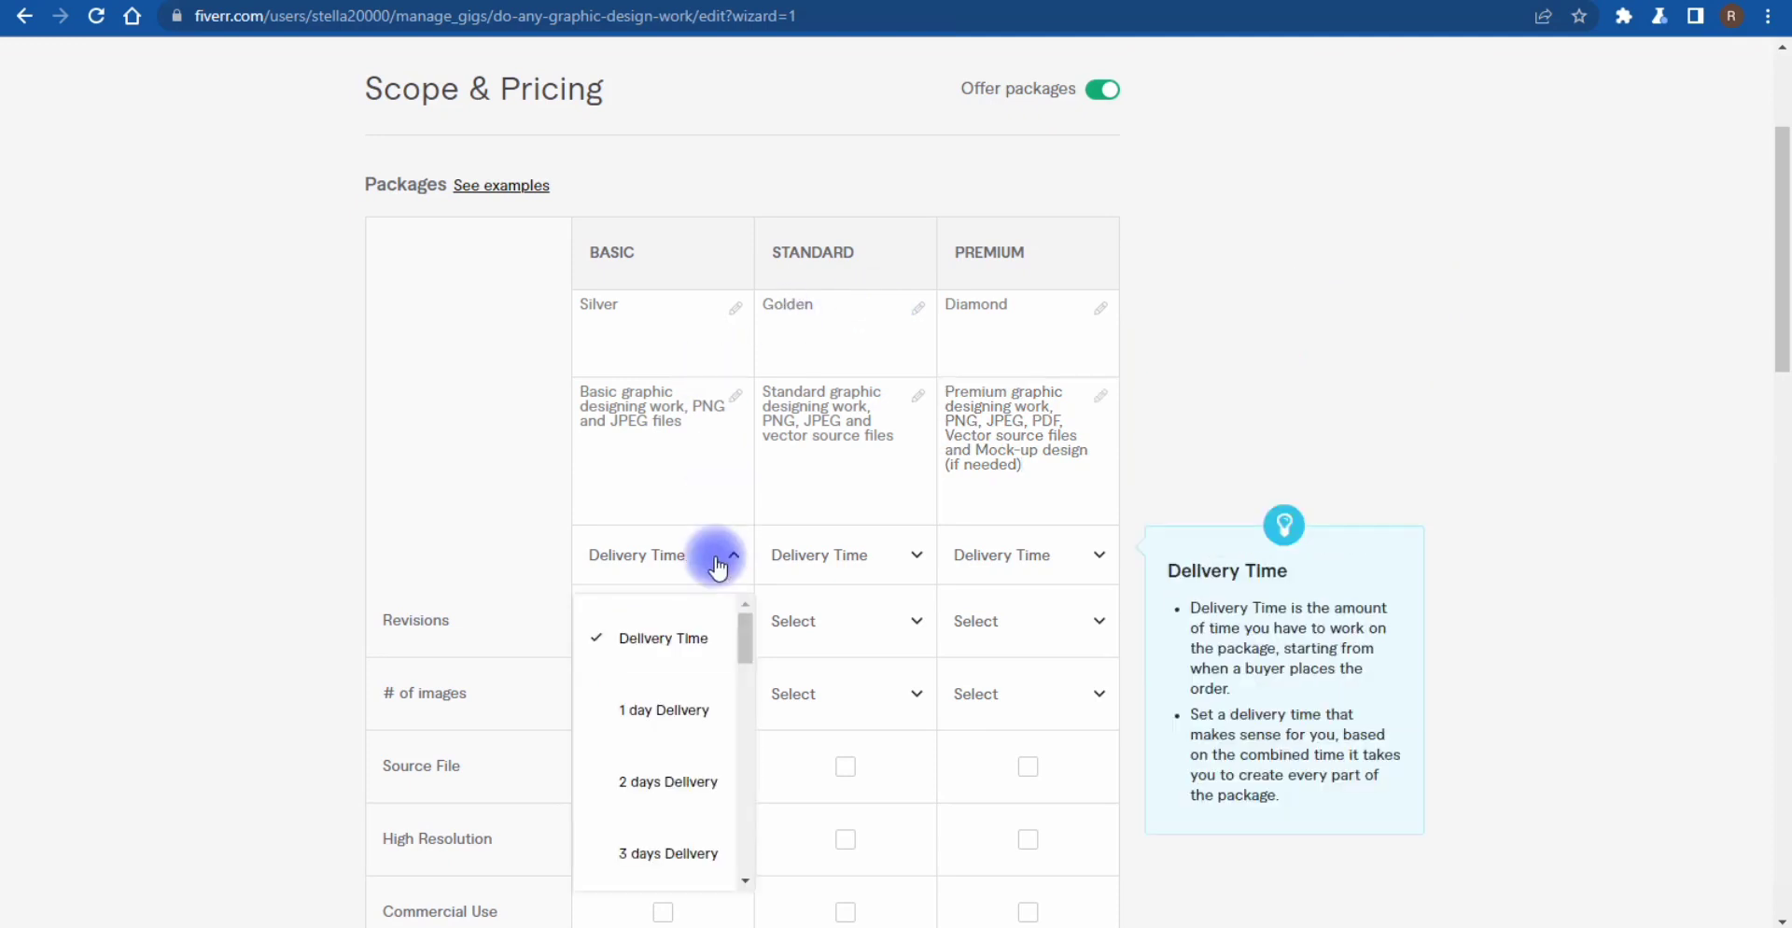
click(682, 711)
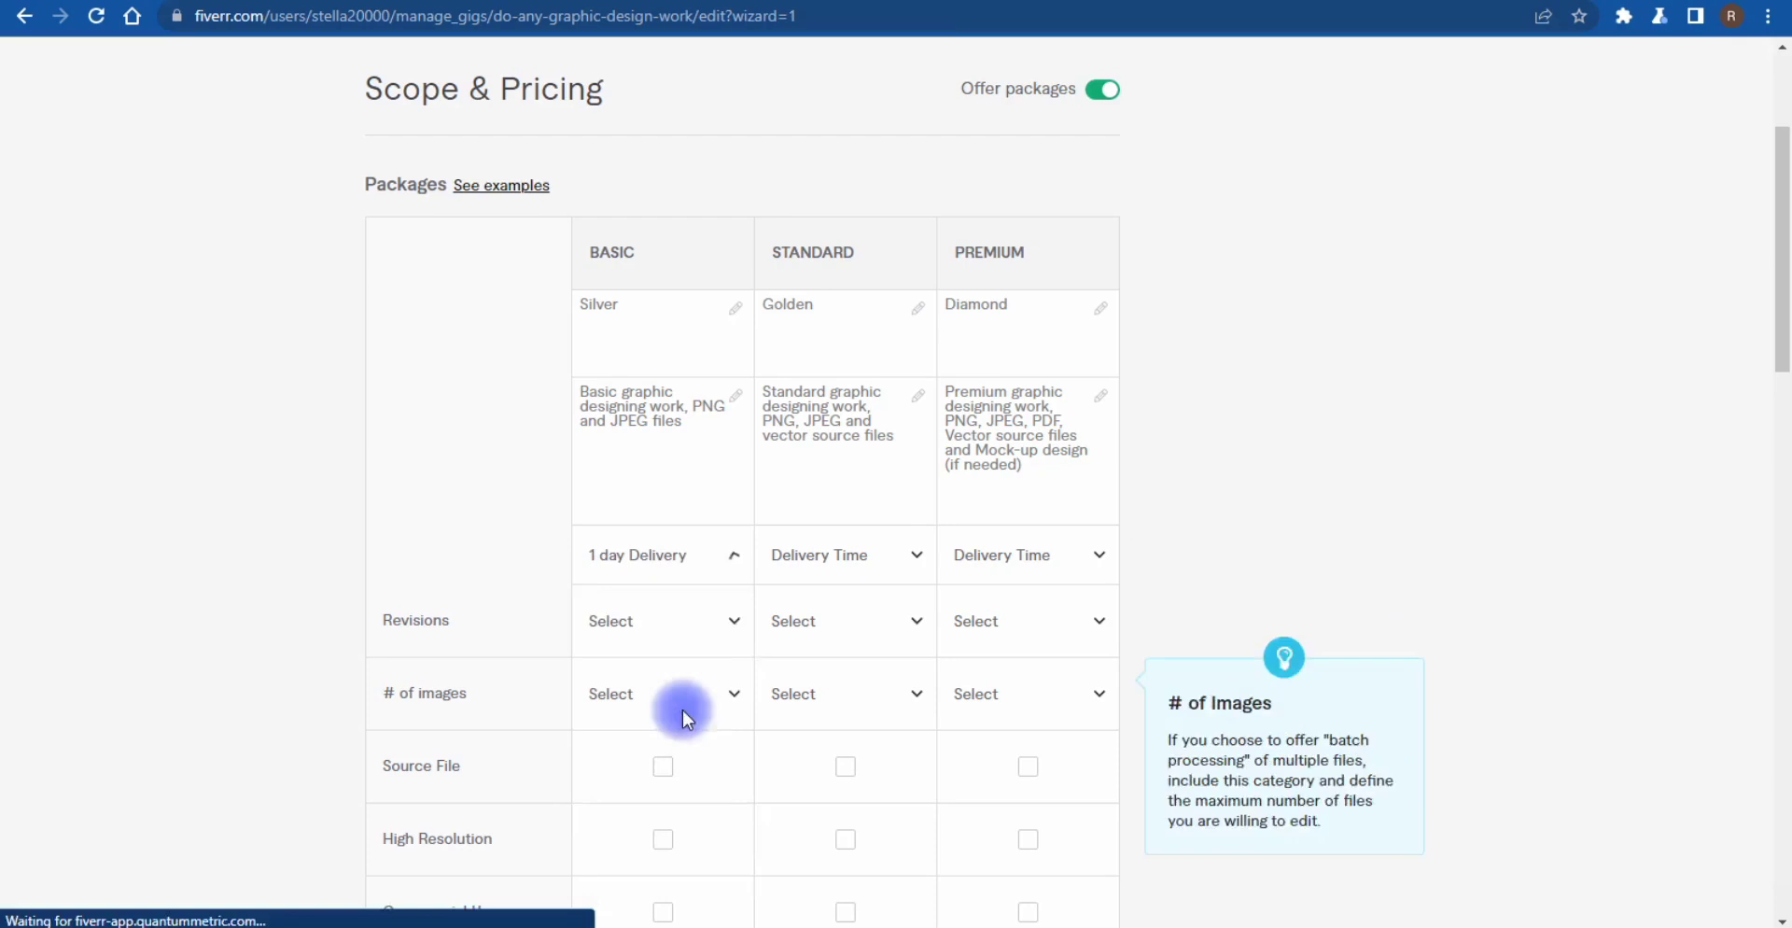
click(891, 565)
click(868, 776)
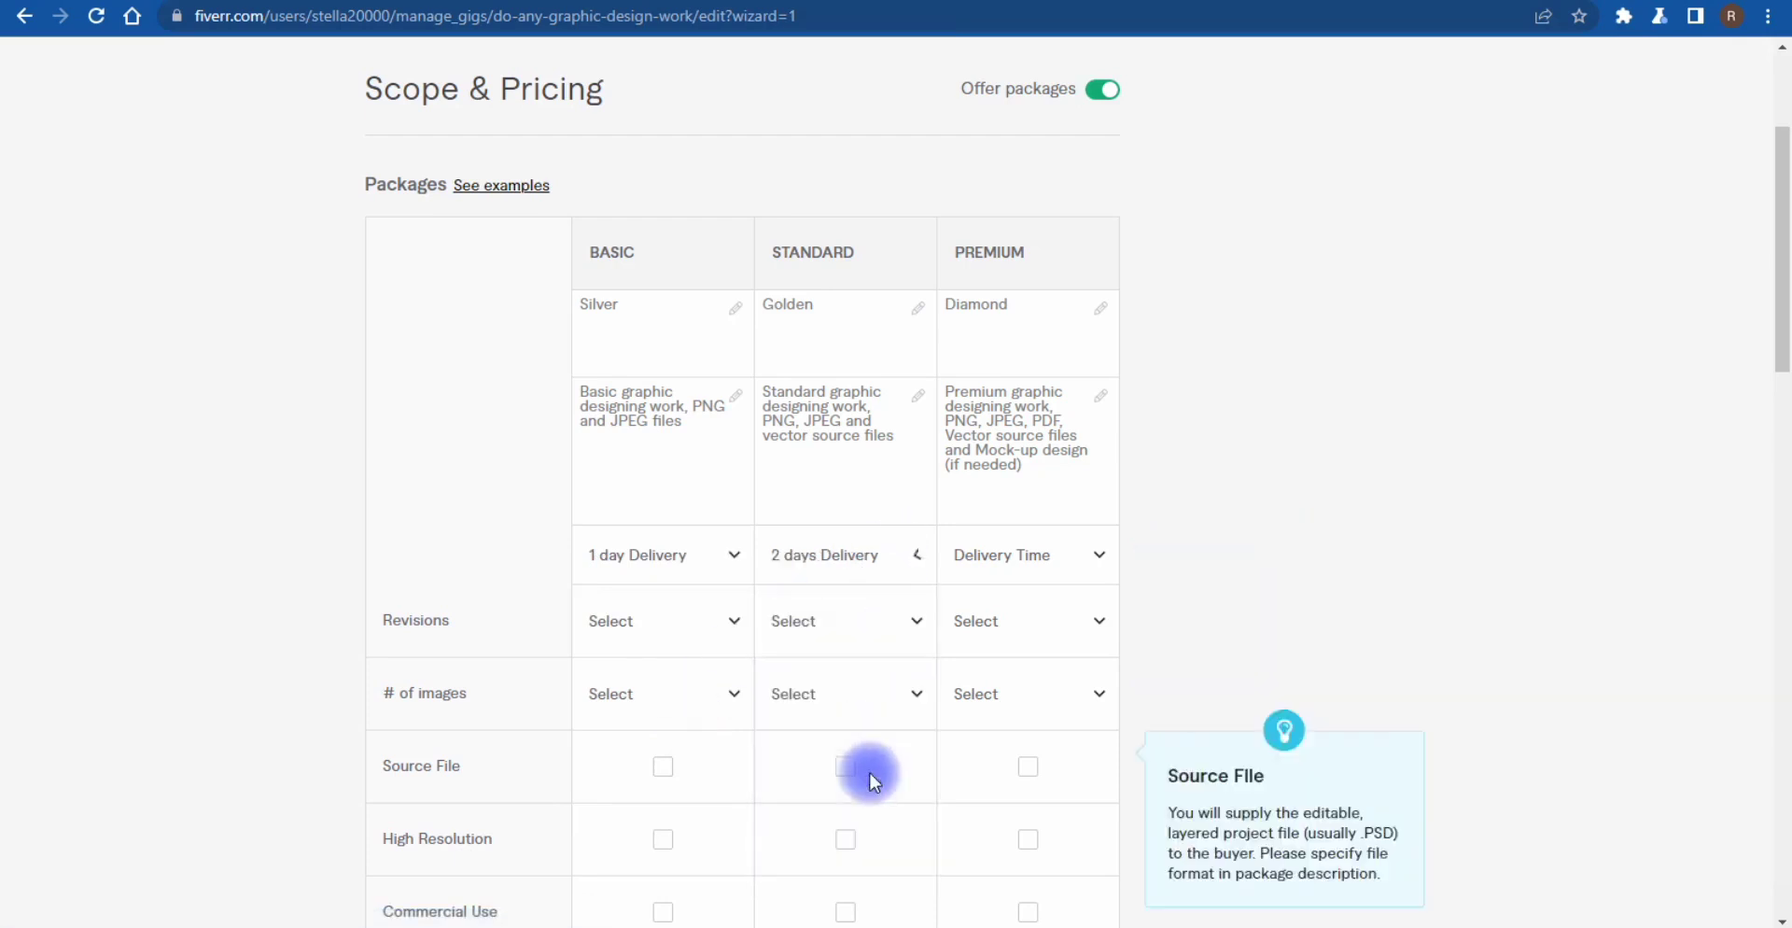
click(1068, 554)
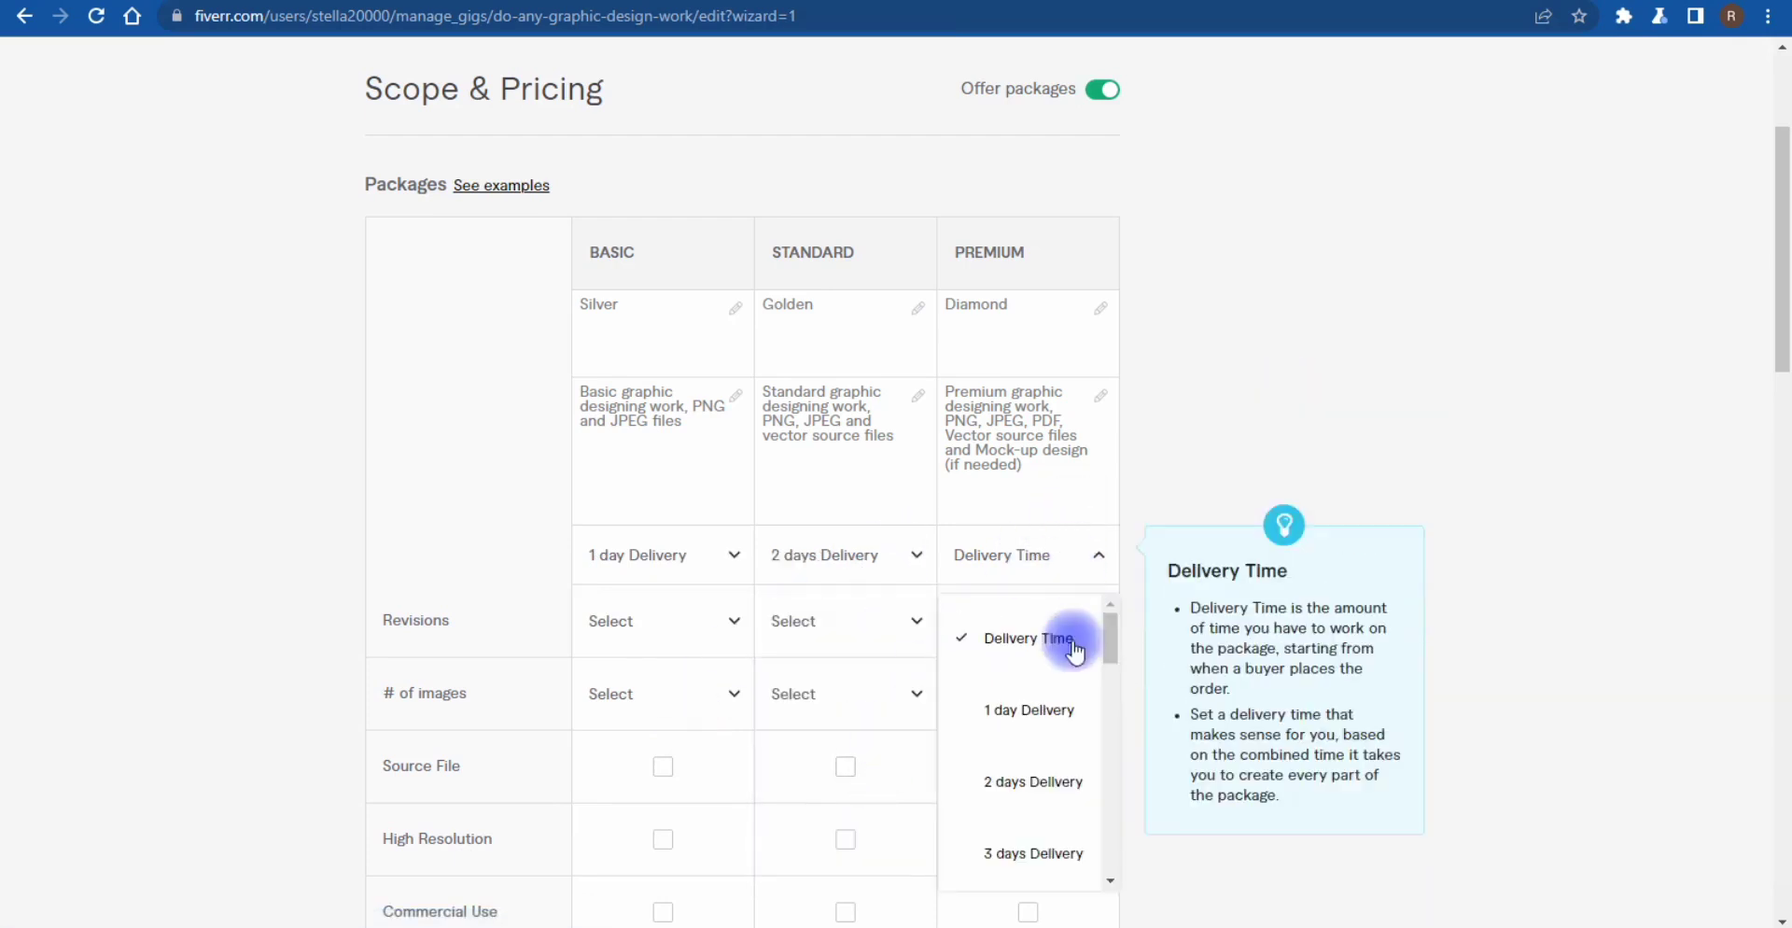
click(1029, 875)
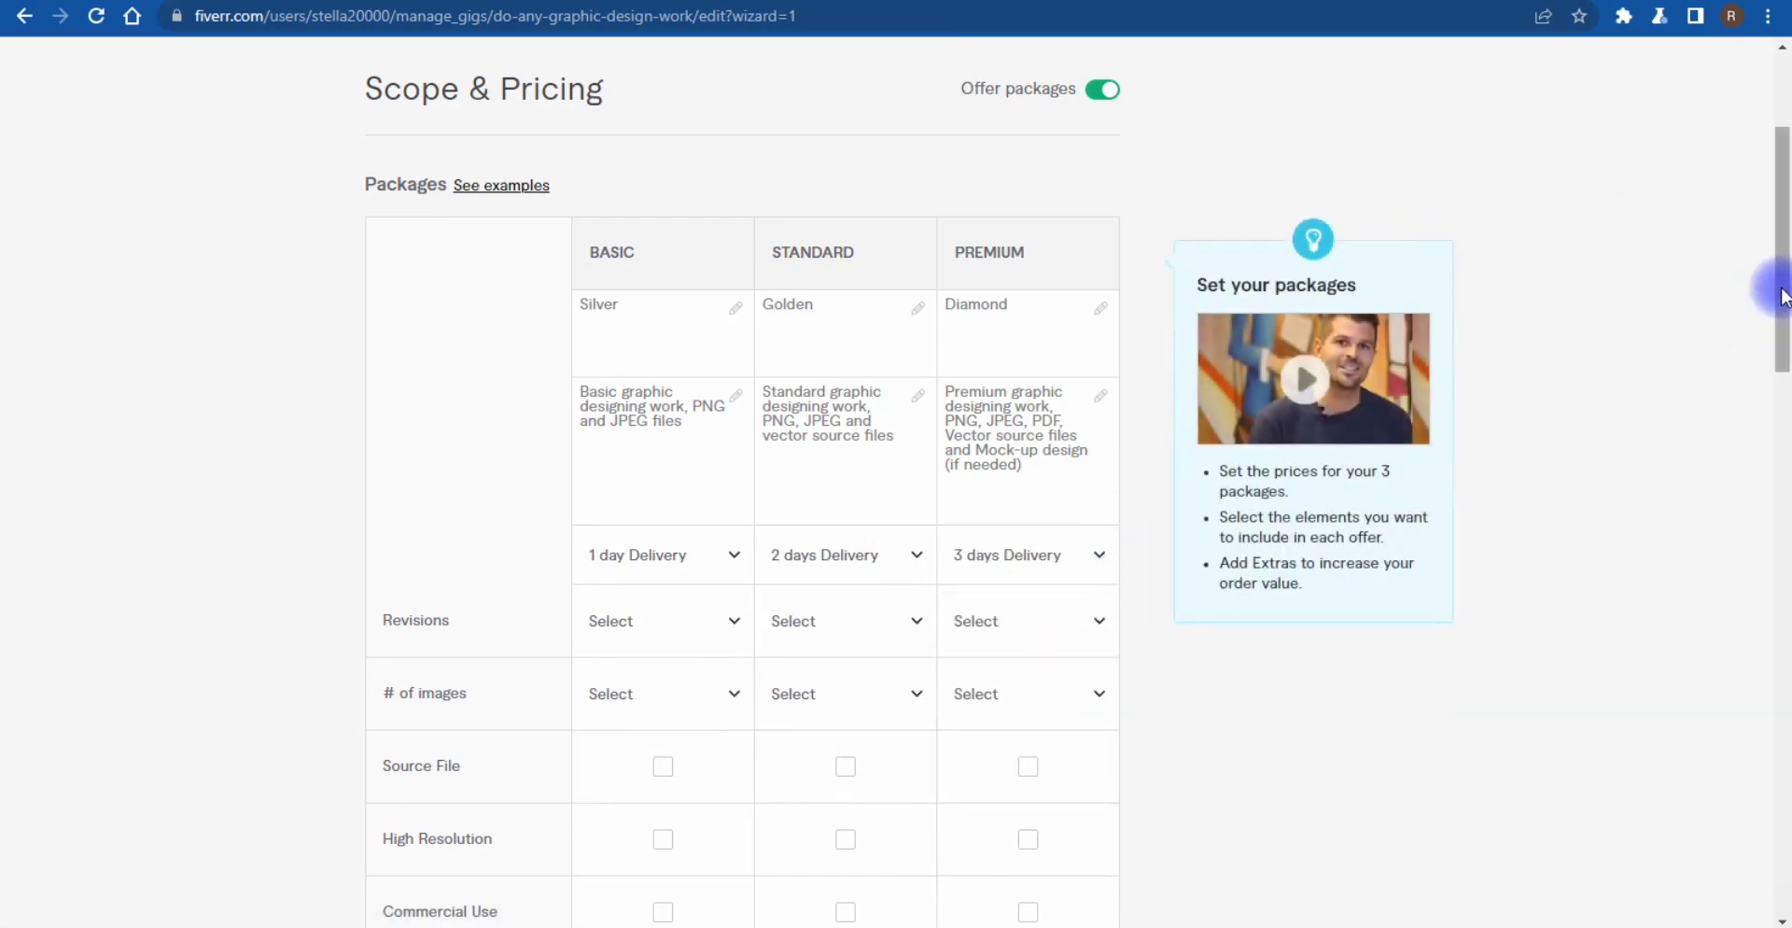
- Compare the revisions, image counts, included features and prices of the example gig's Basic, Standard and Premium packages
drag(1782, 296, 1783, 368)
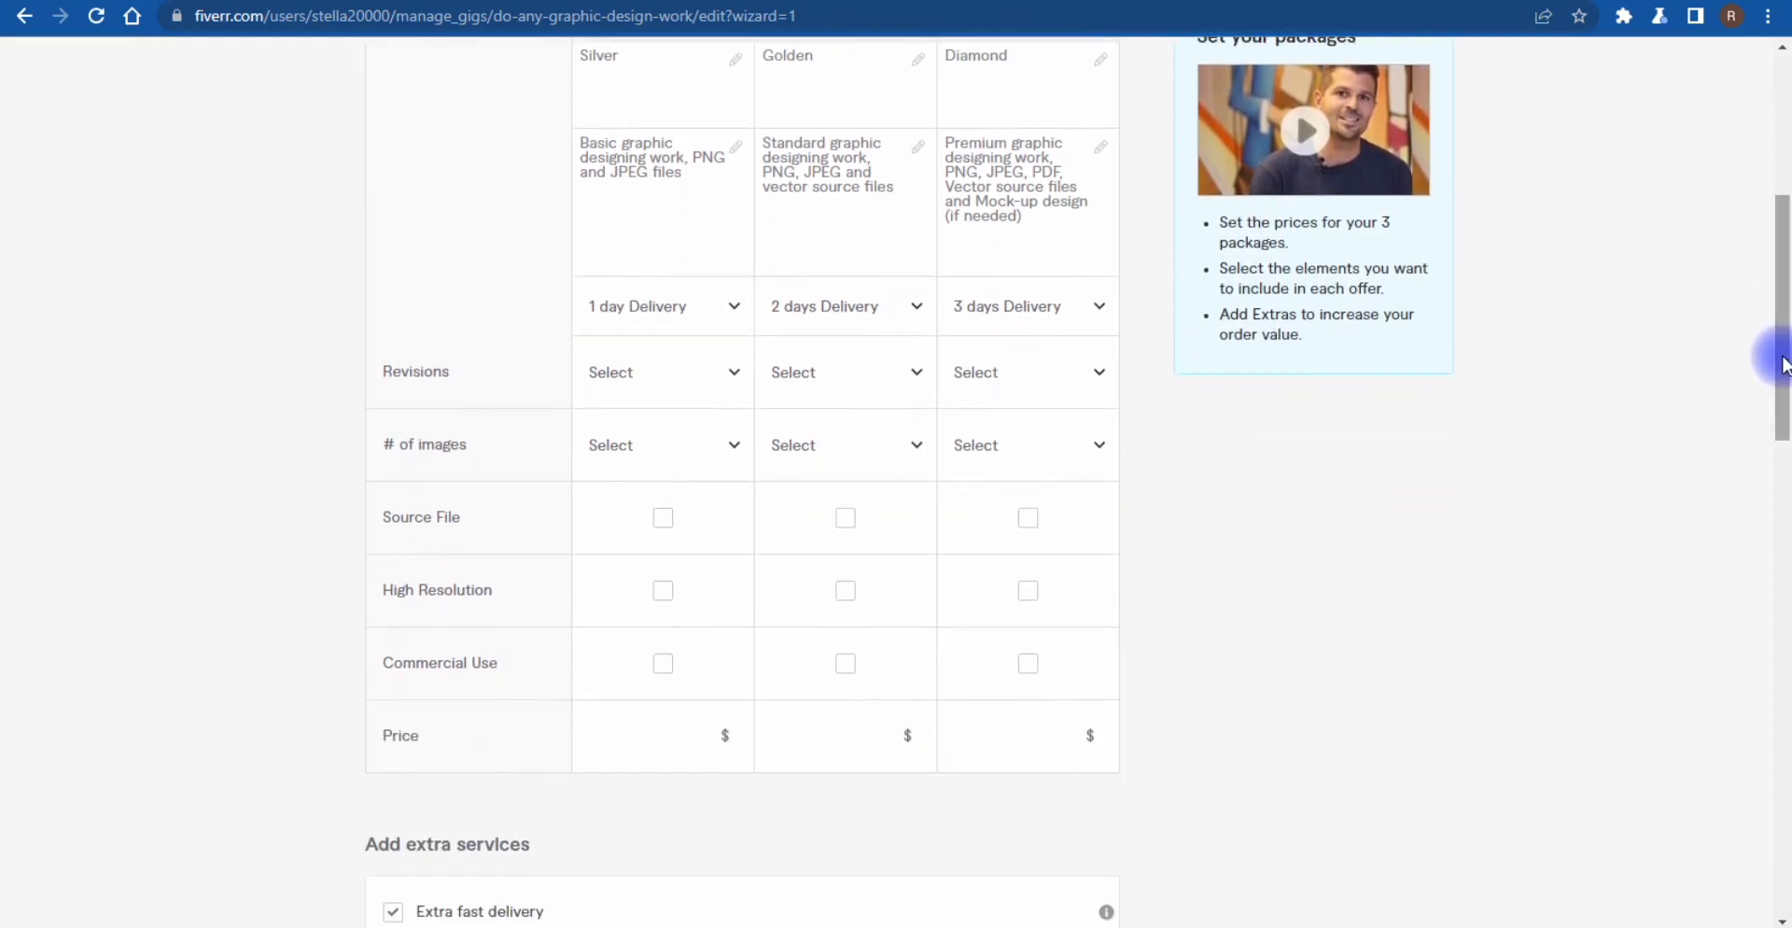
key(ctrl+Tab)
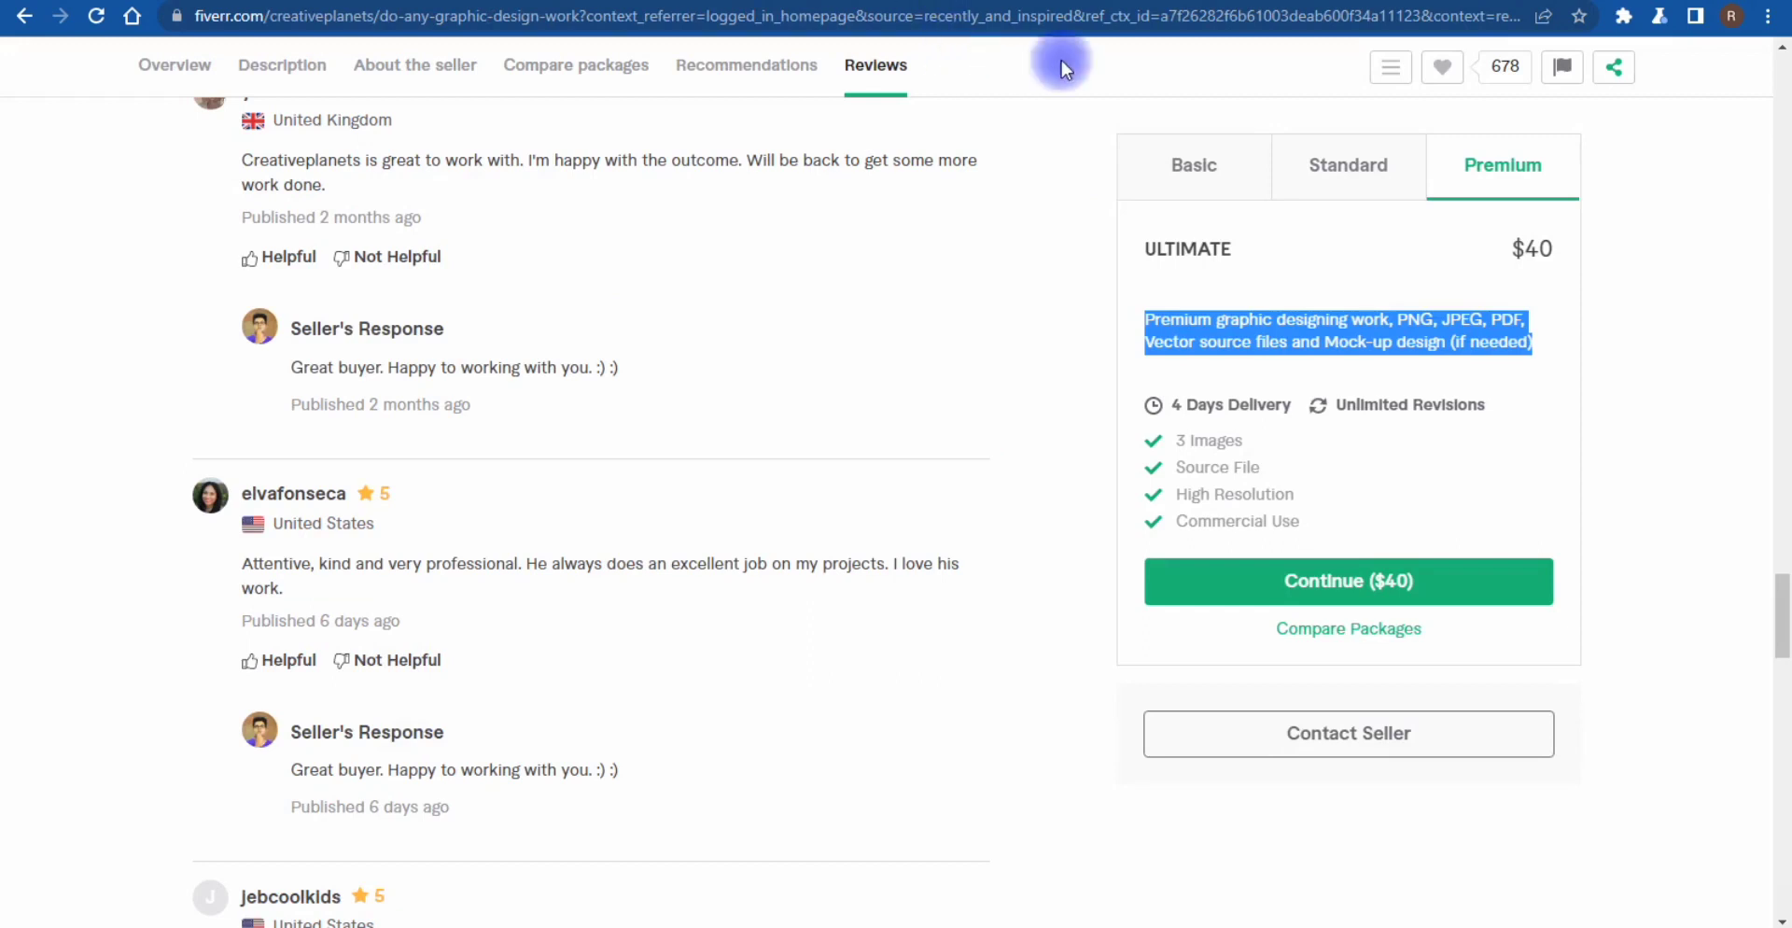
click(1178, 161)
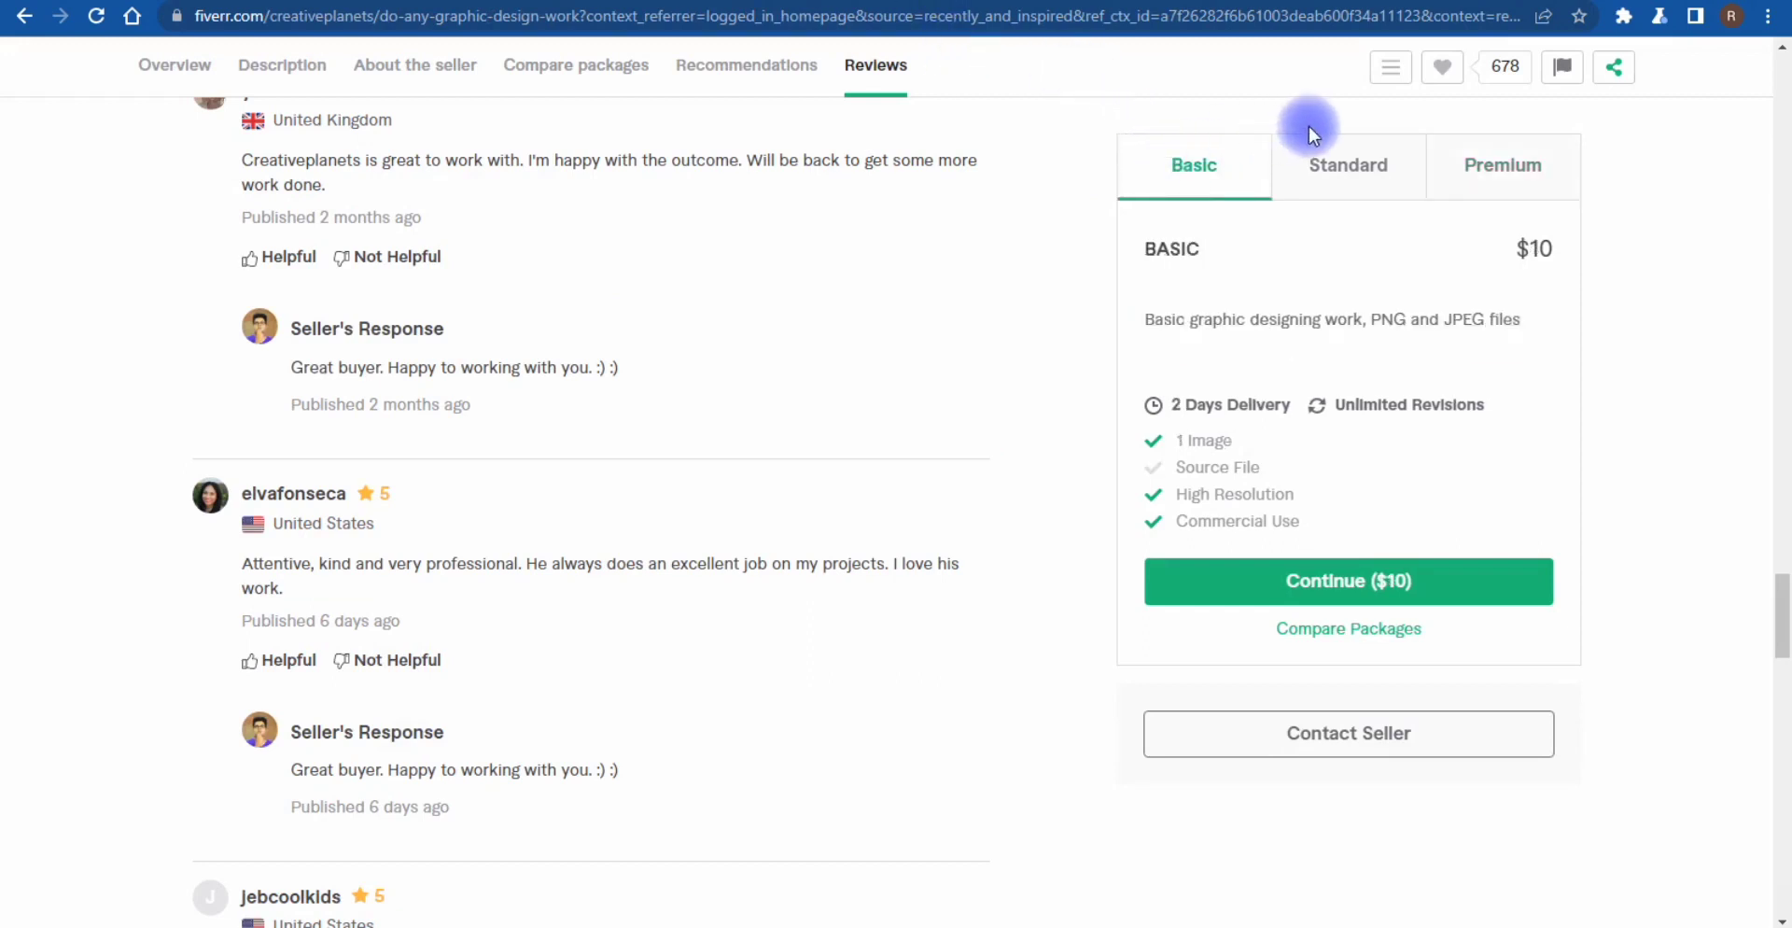
click(1342, 170)
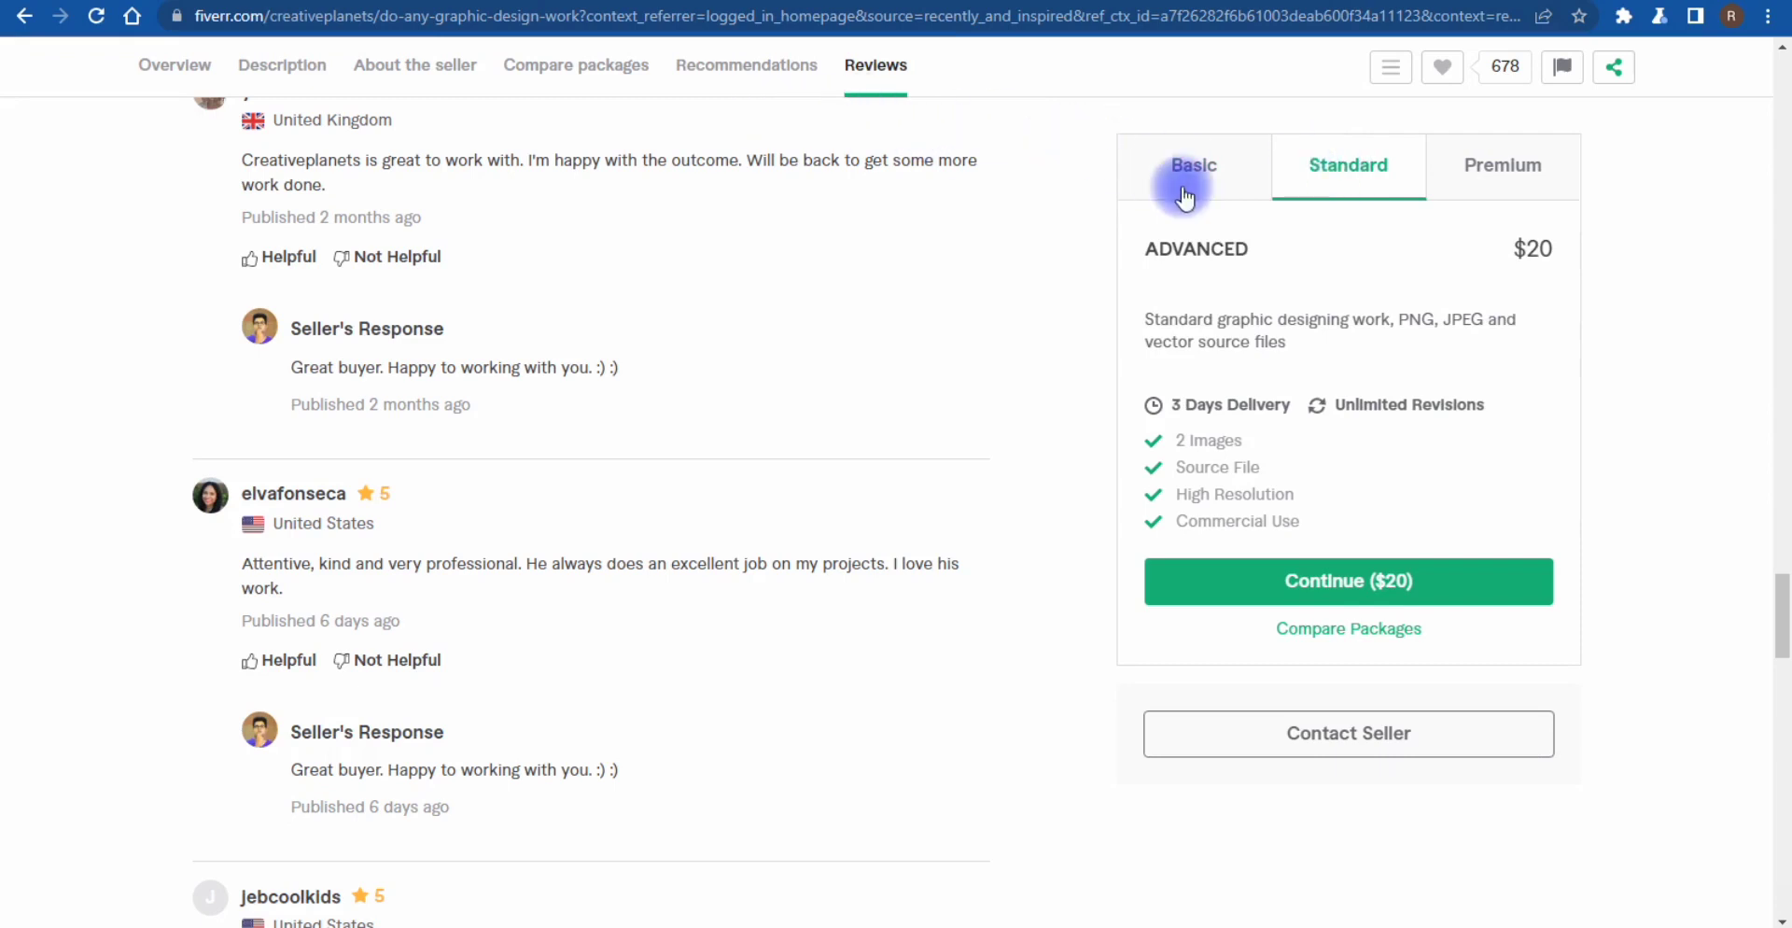
click(1266, 160)
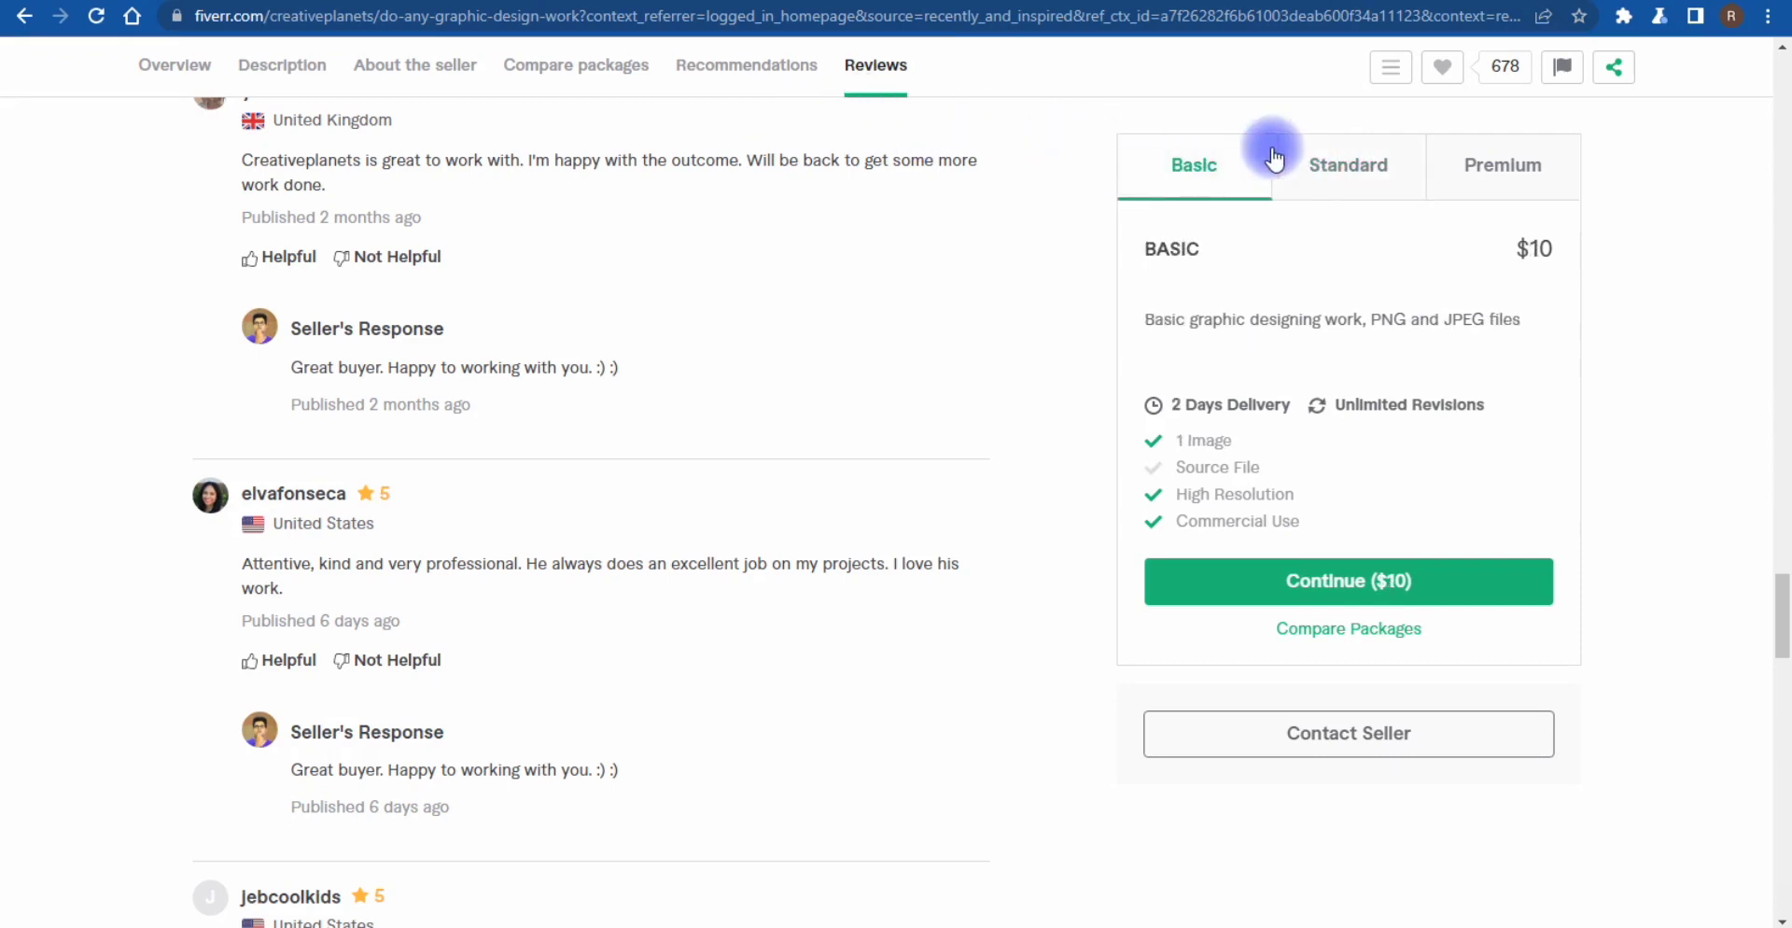
click(1352, 170)
click(1483, 156)
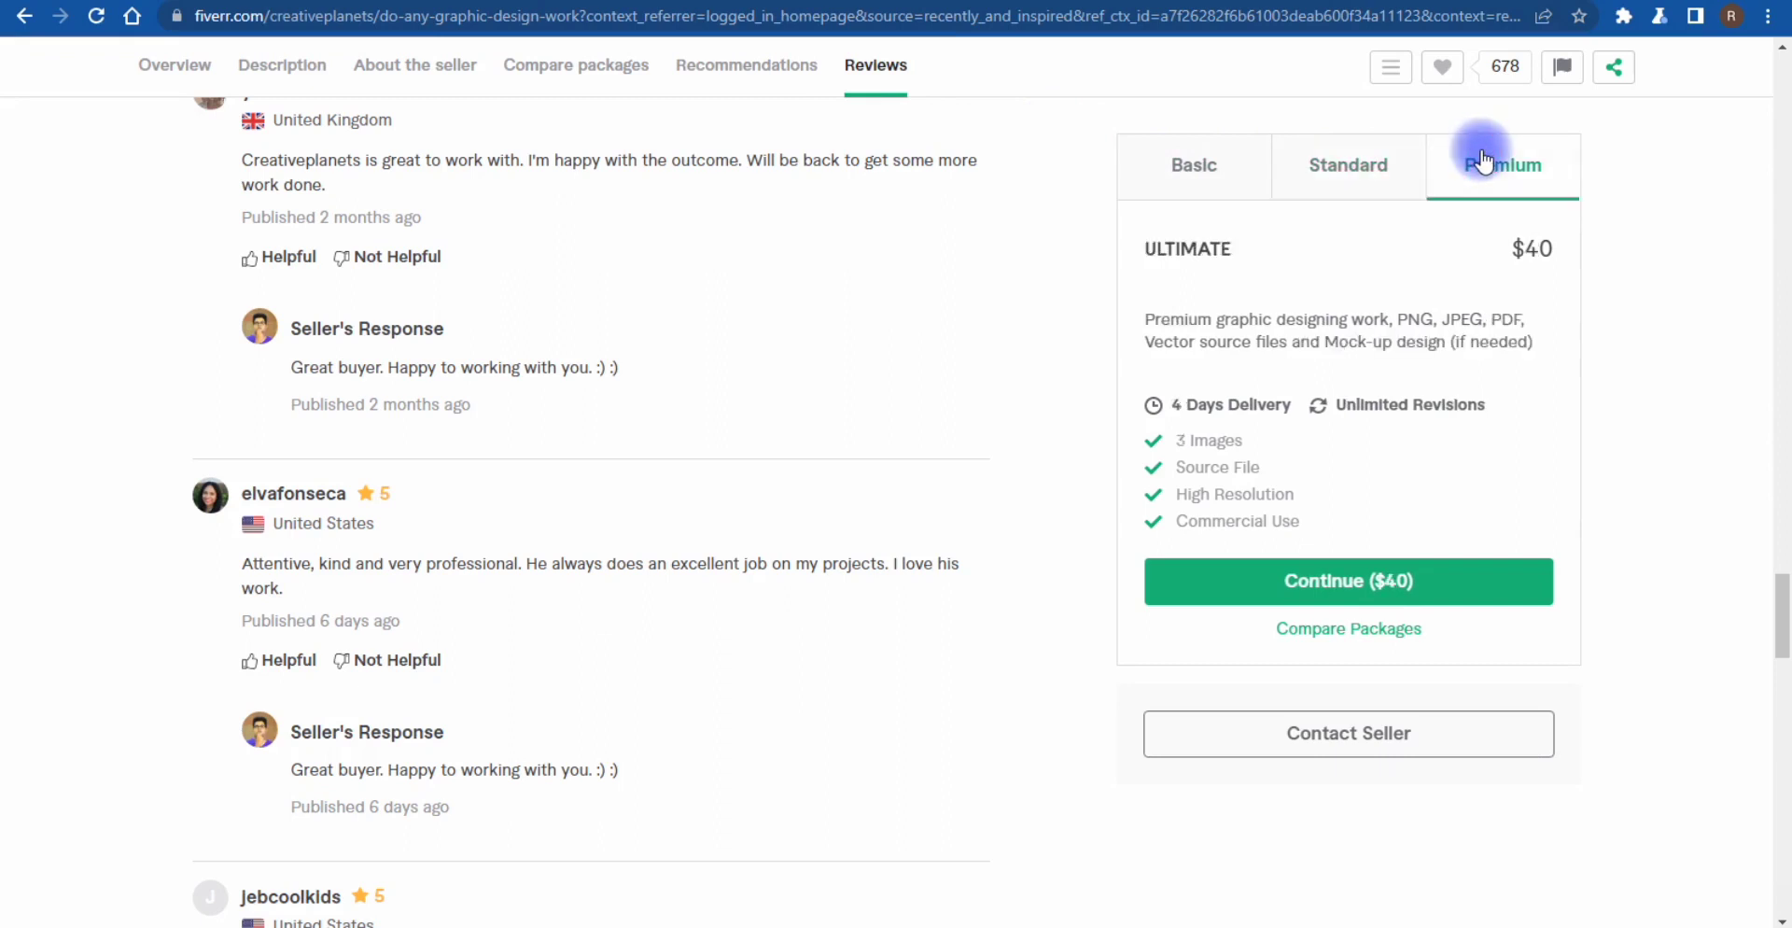
click(1181, 187)
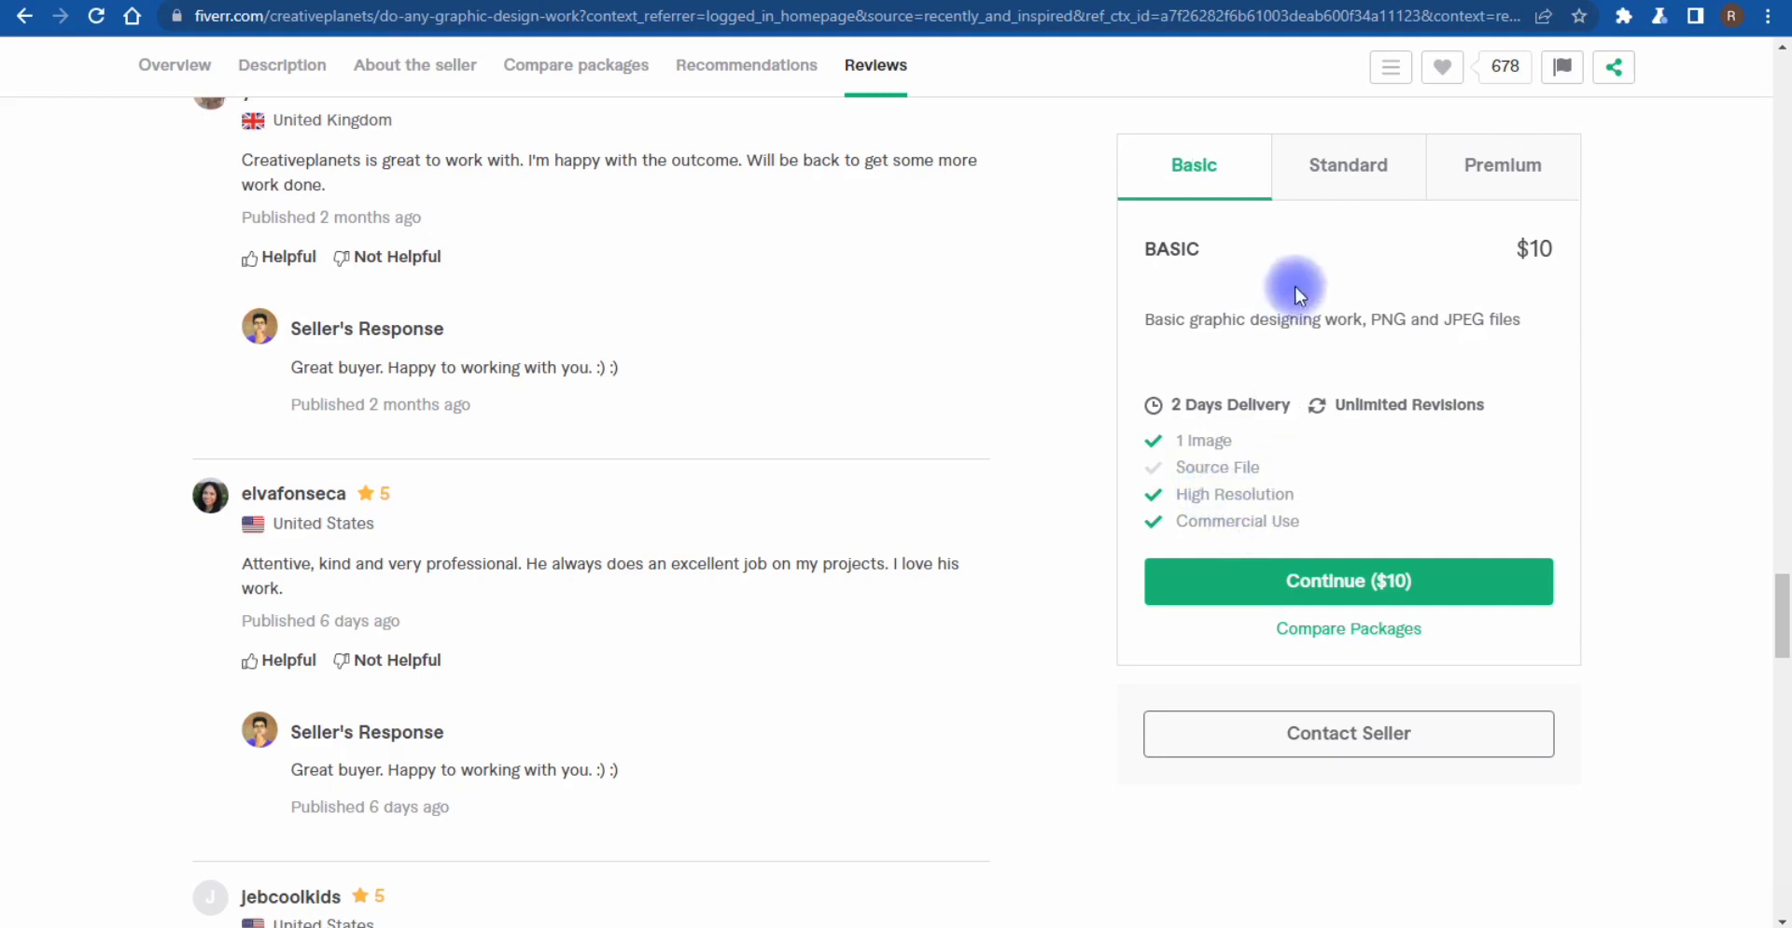
click(1337, 187)
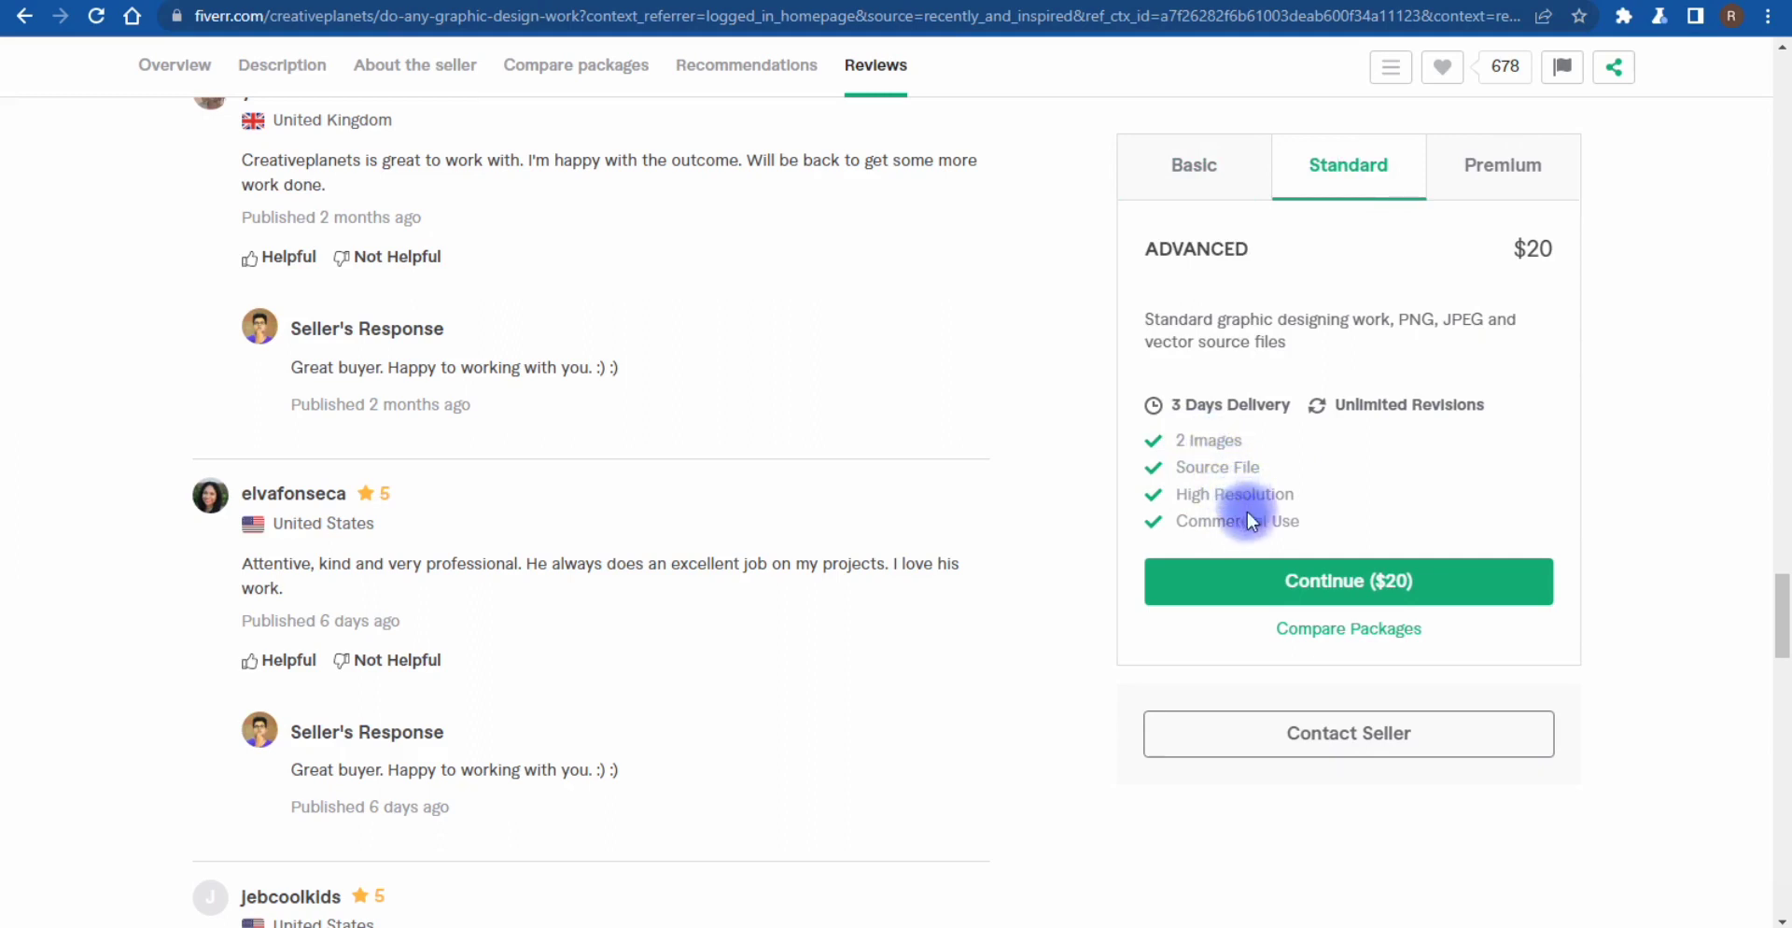
click(1503, 187)
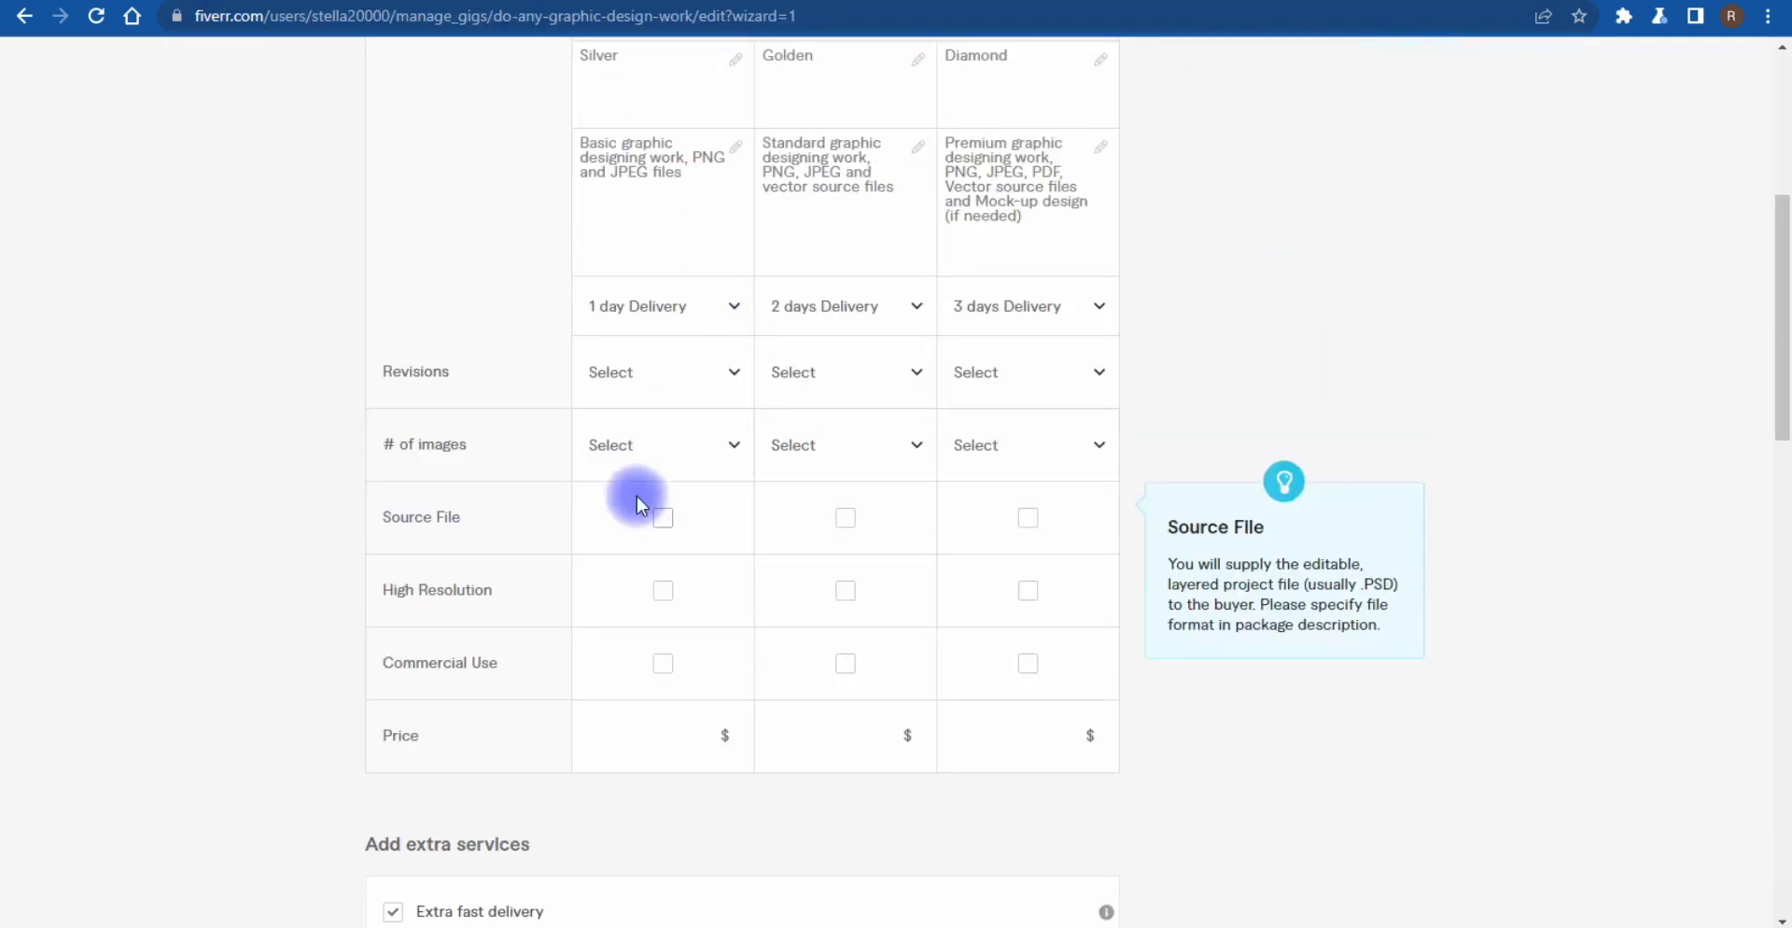
- Set the number of images to 1 for Basic, 2 for Standard and 3 for Premium
click(720, 454)
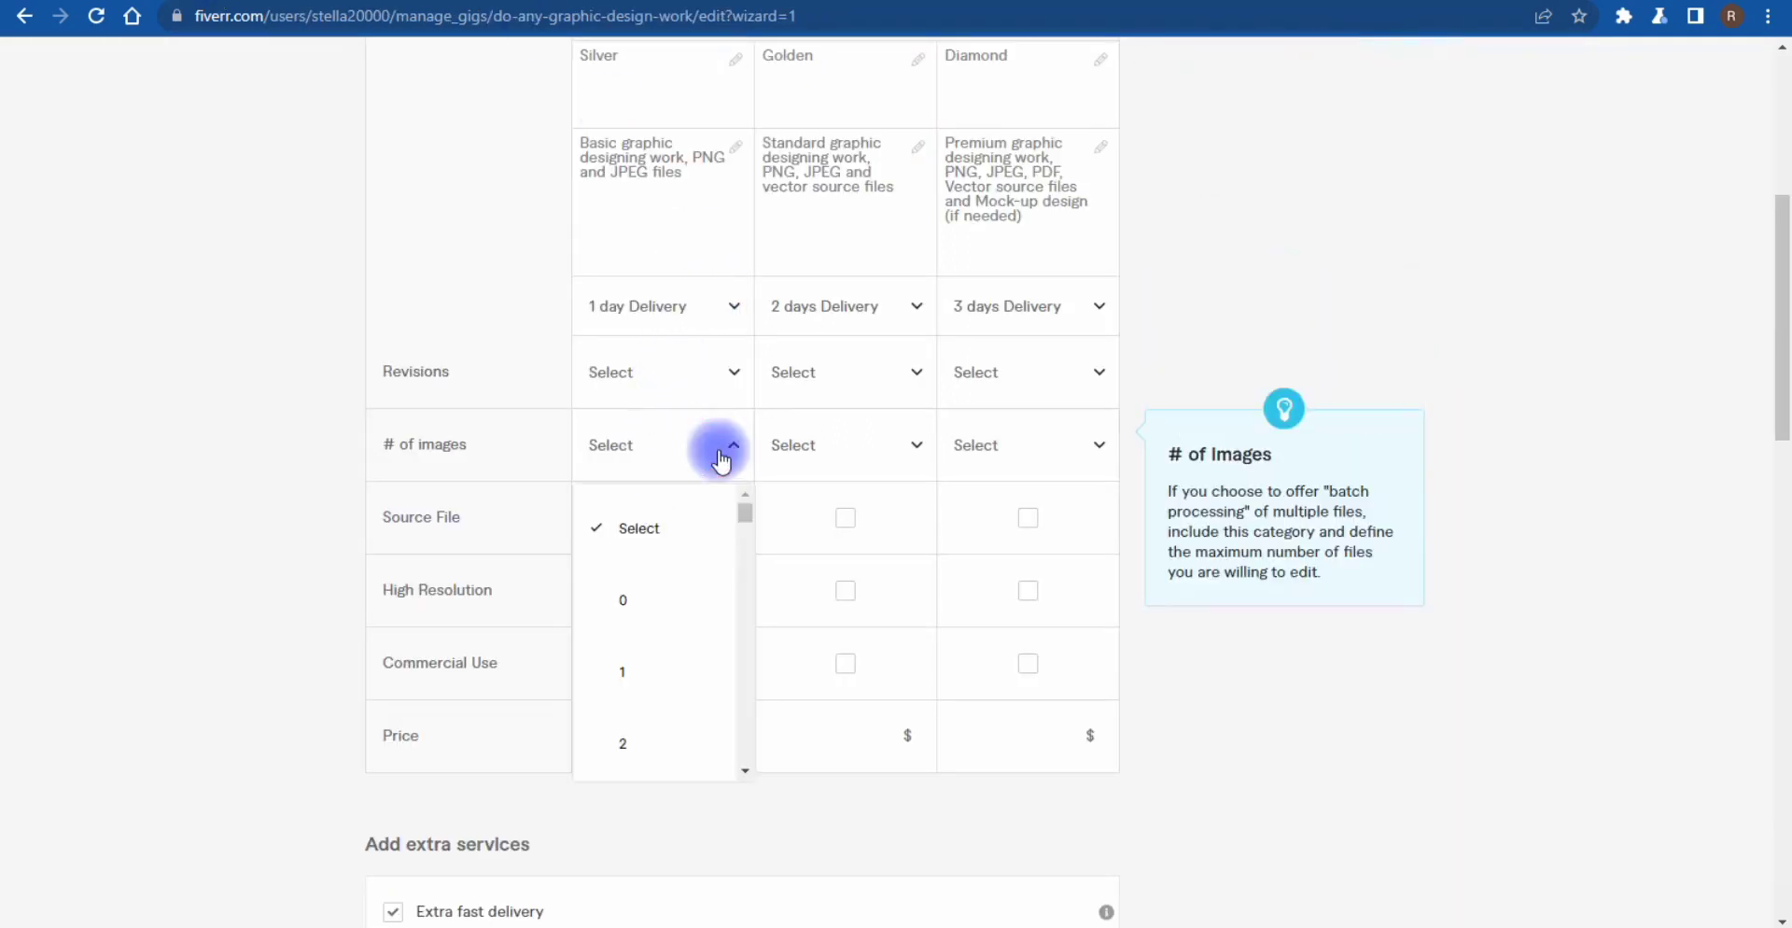
click(622, 669)
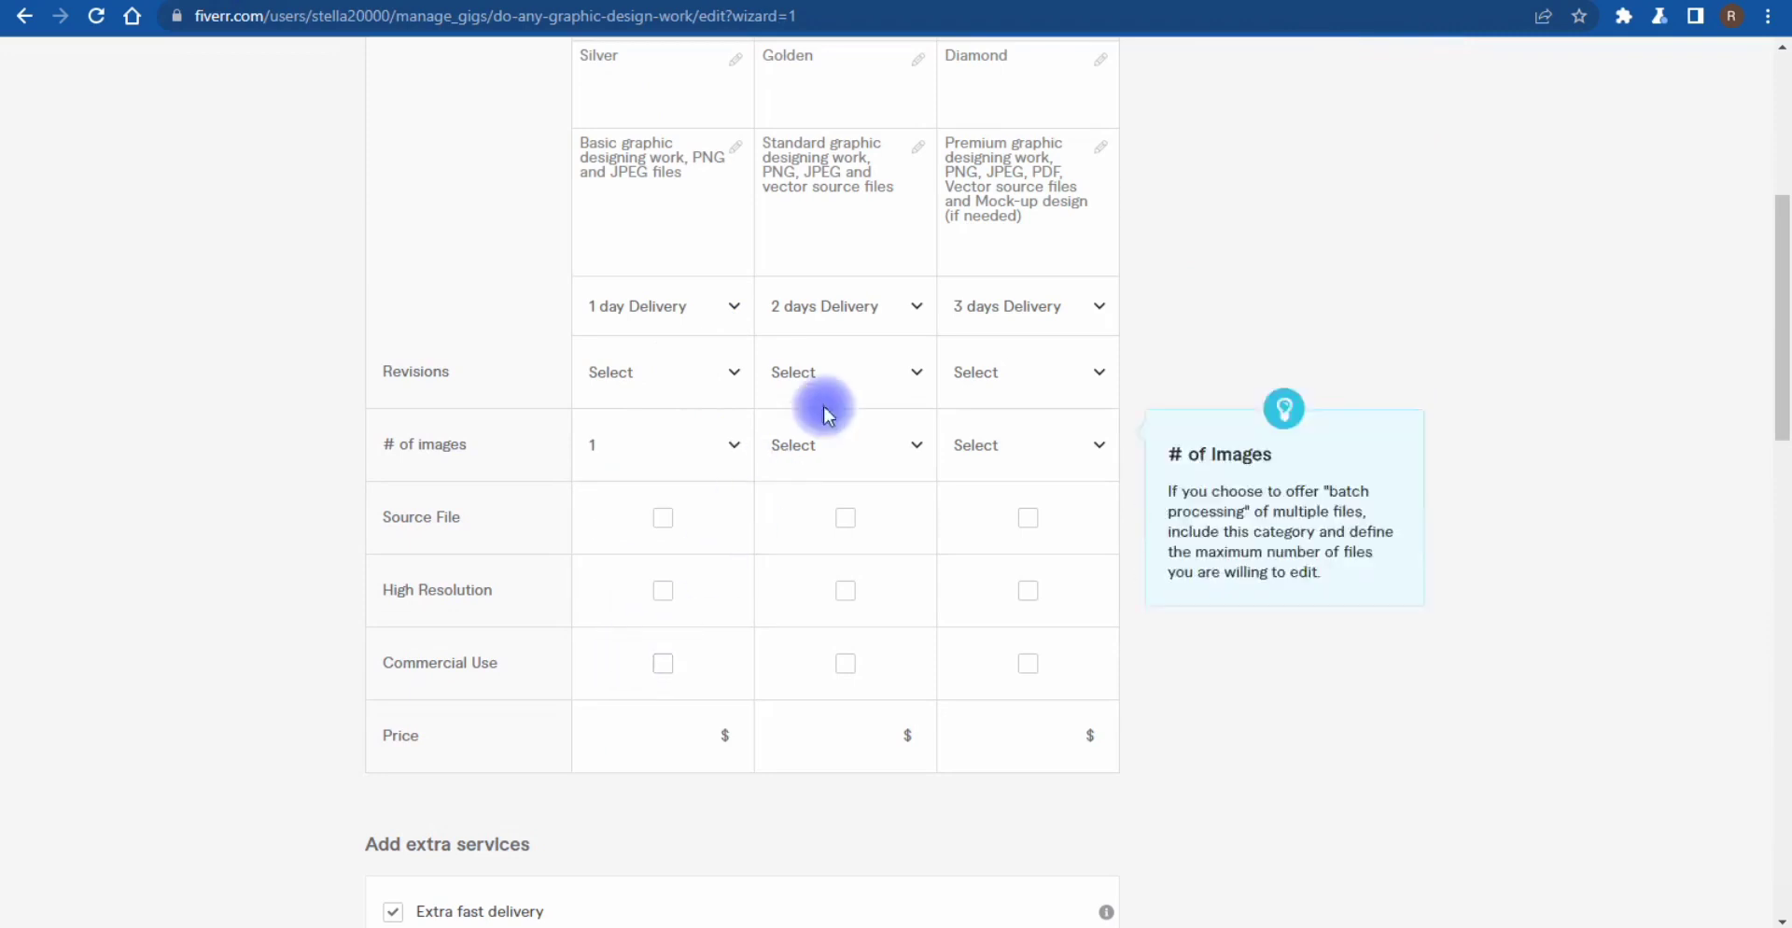
click(858, 435)
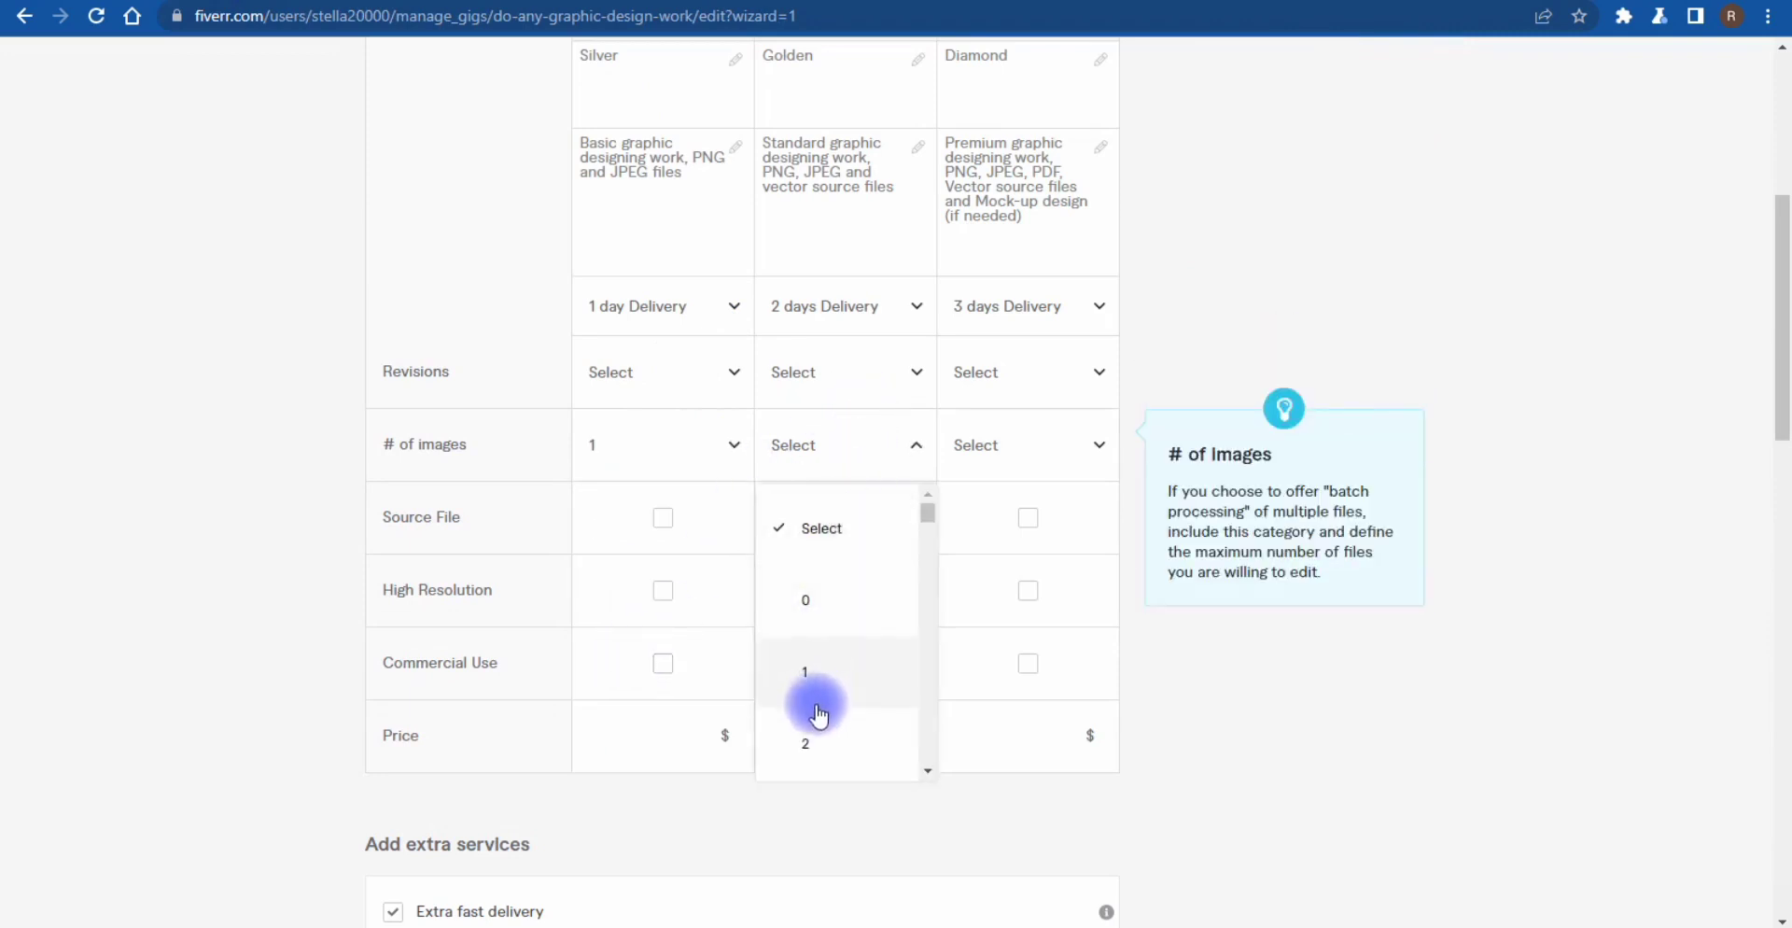
click(813, 742)
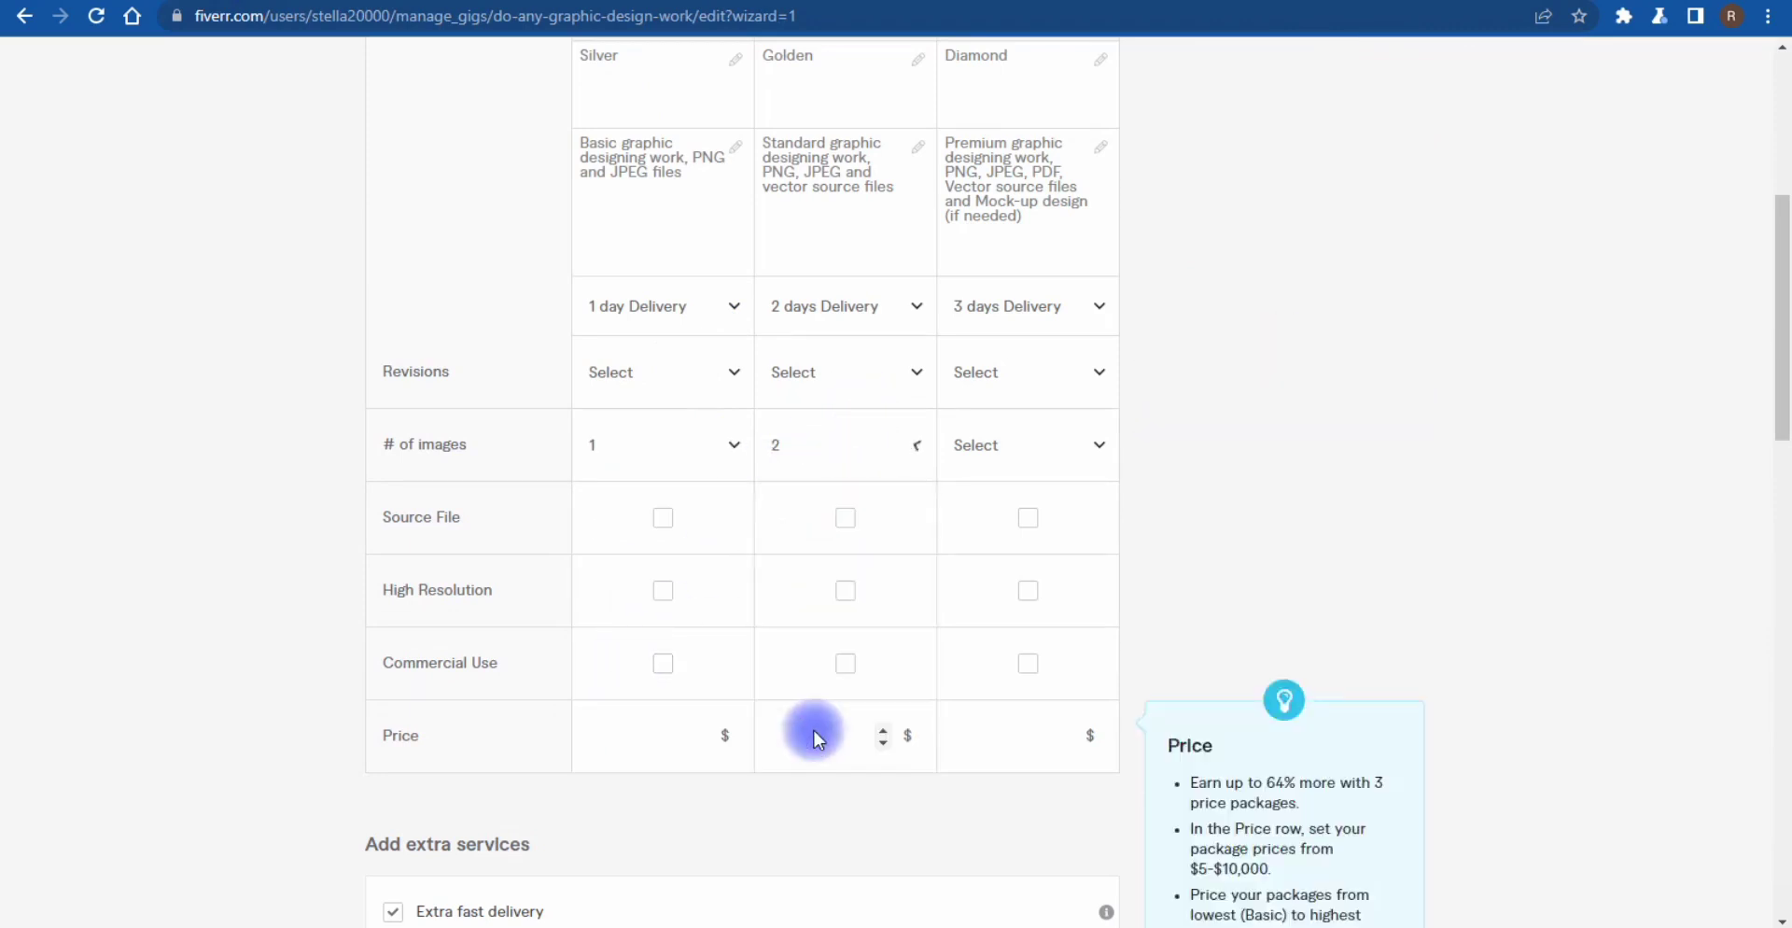
click(1024, 452)
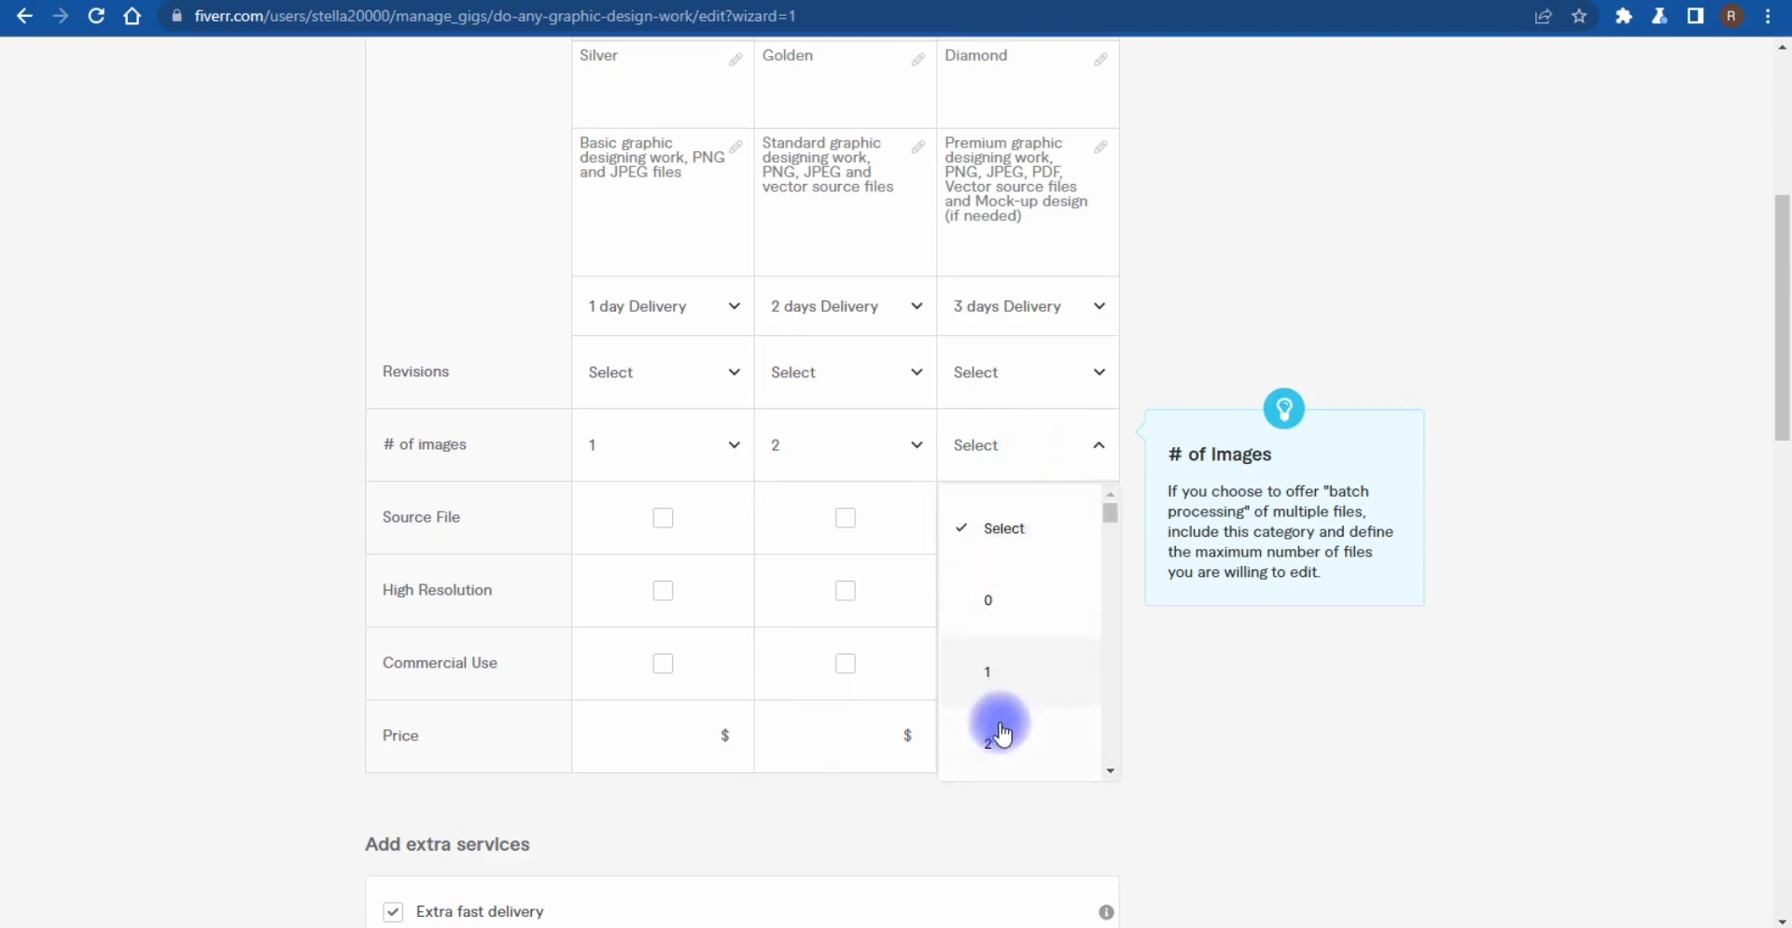
scroll(1106, 530, down, 3)
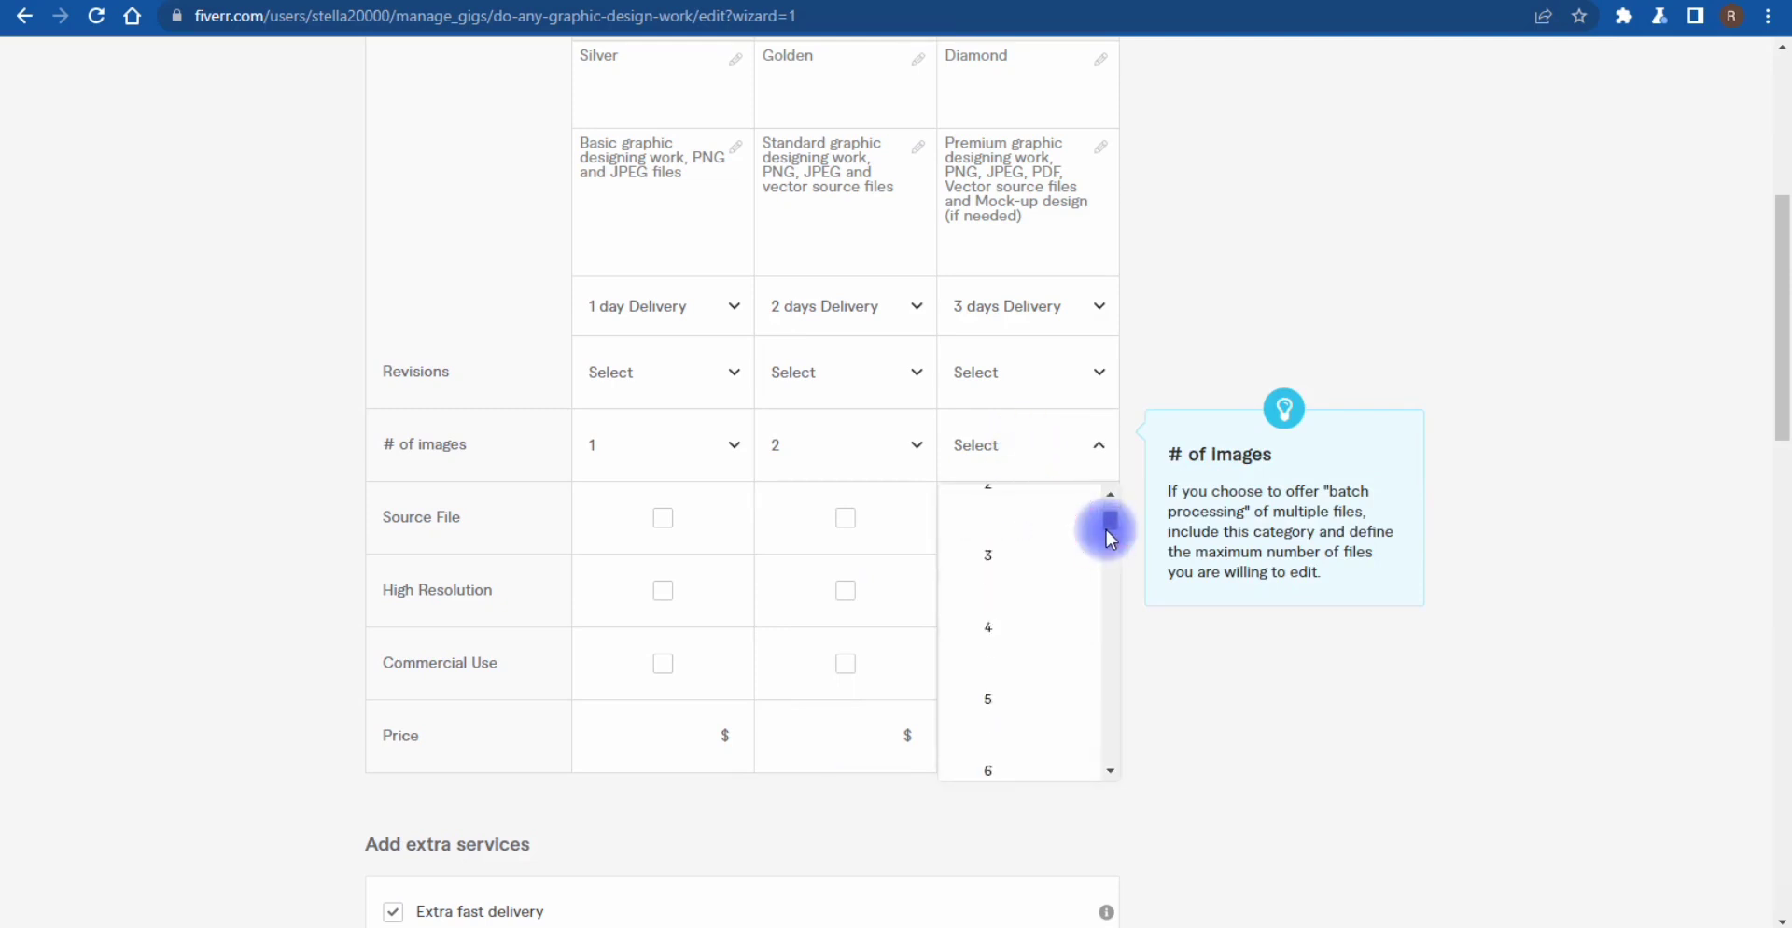
click(1047, 554)
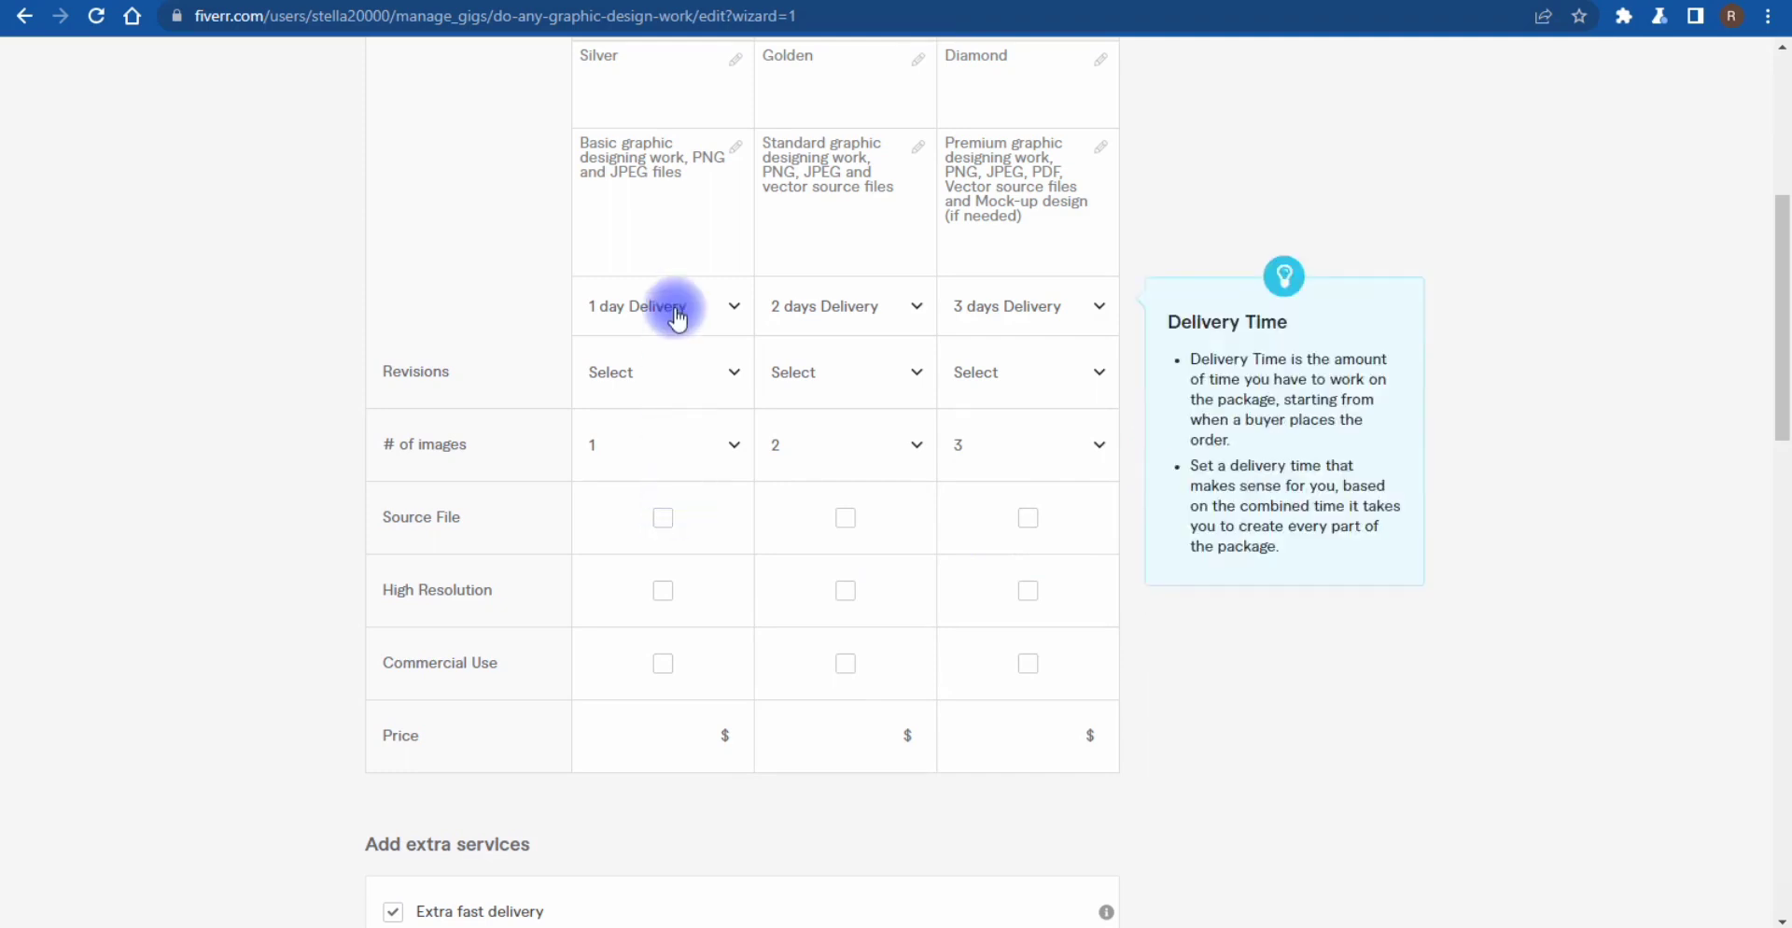
- Include Source File in the Standard and Premium packages, and High Resolution and Commercial Use in all three packages
click(846, 519)
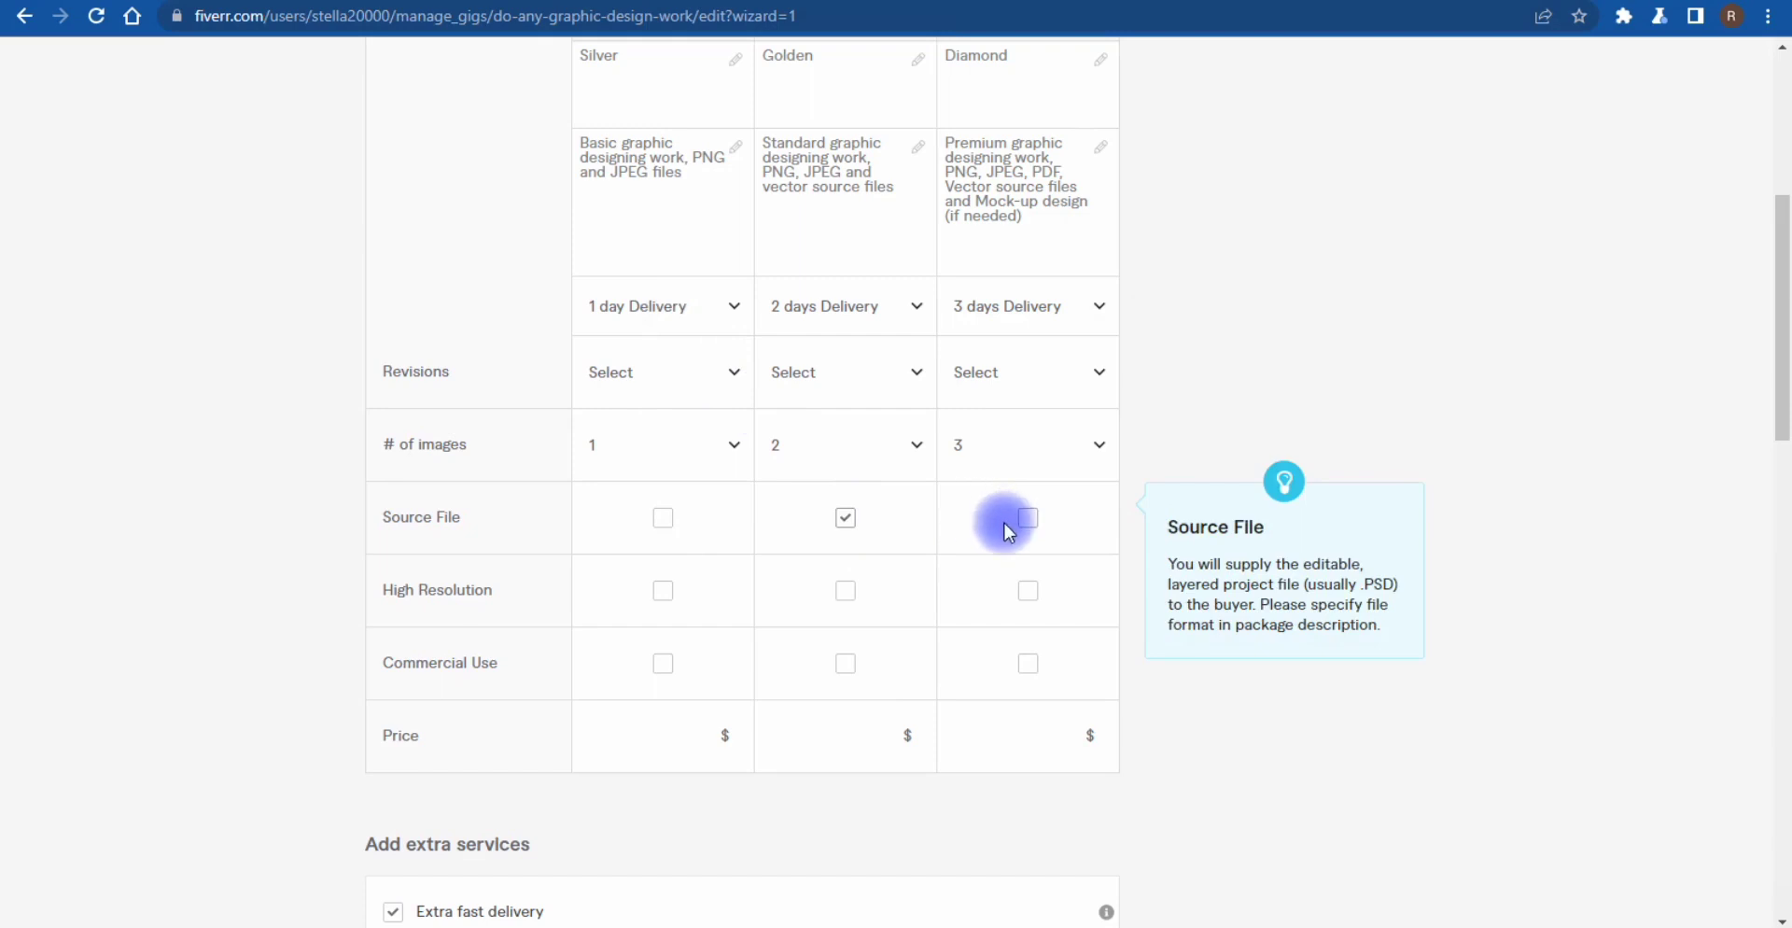
click(1027, 521)
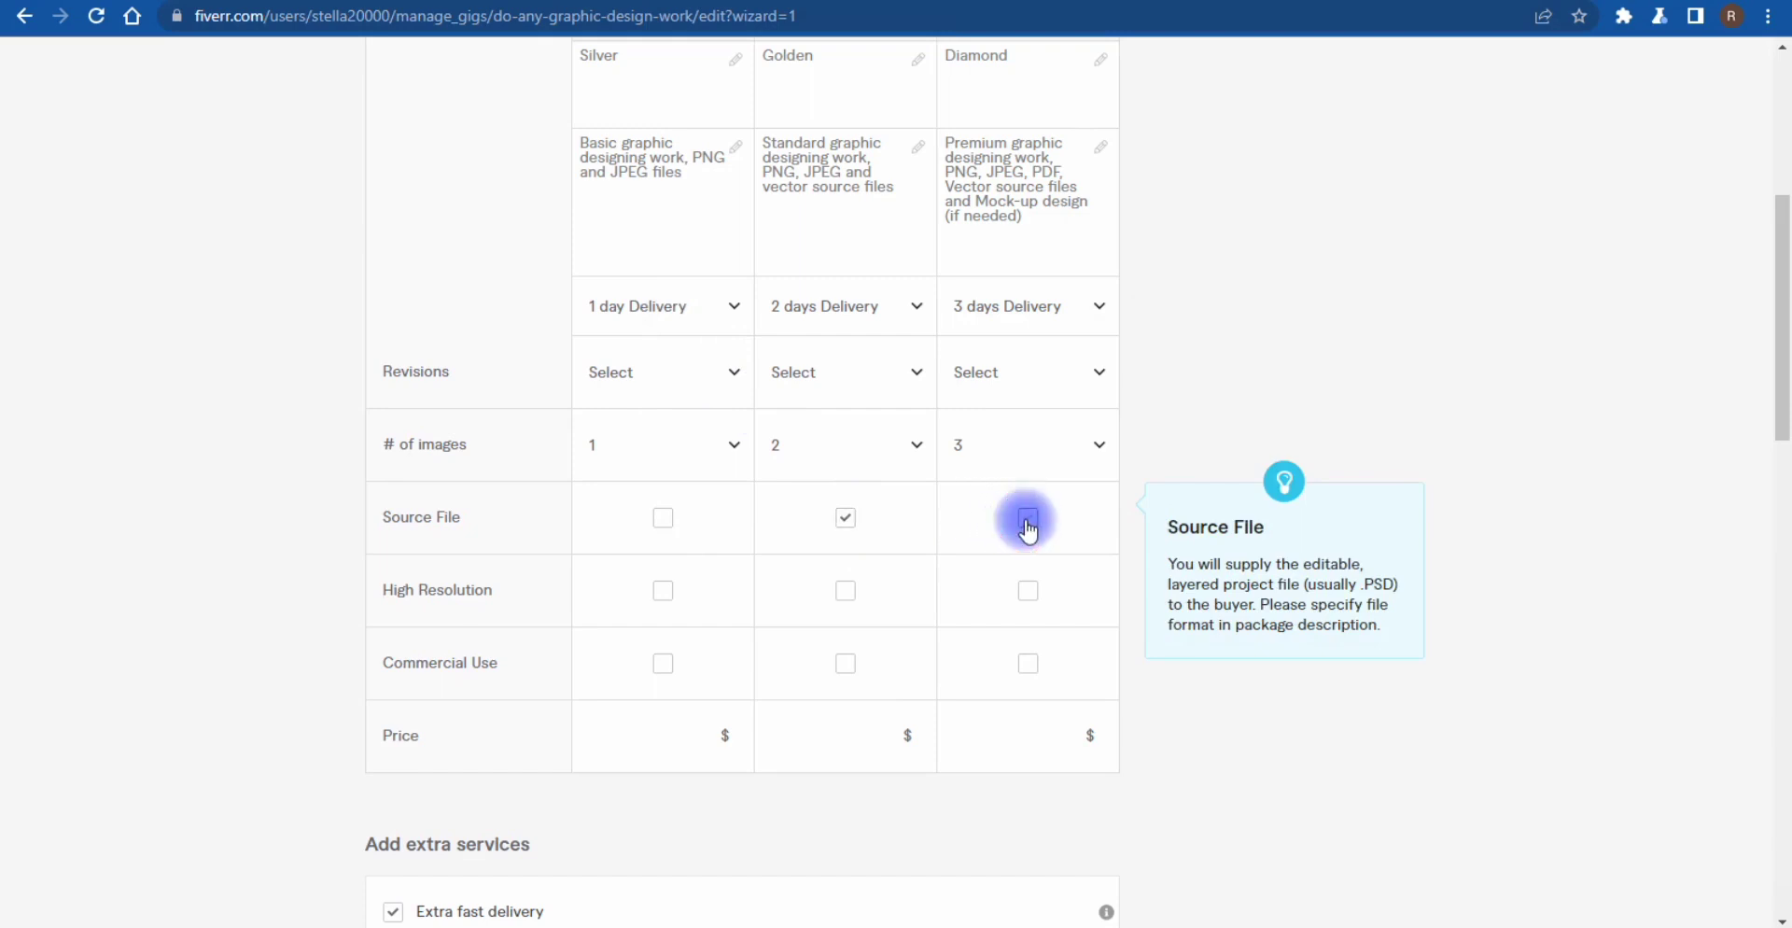
click(663, 597)
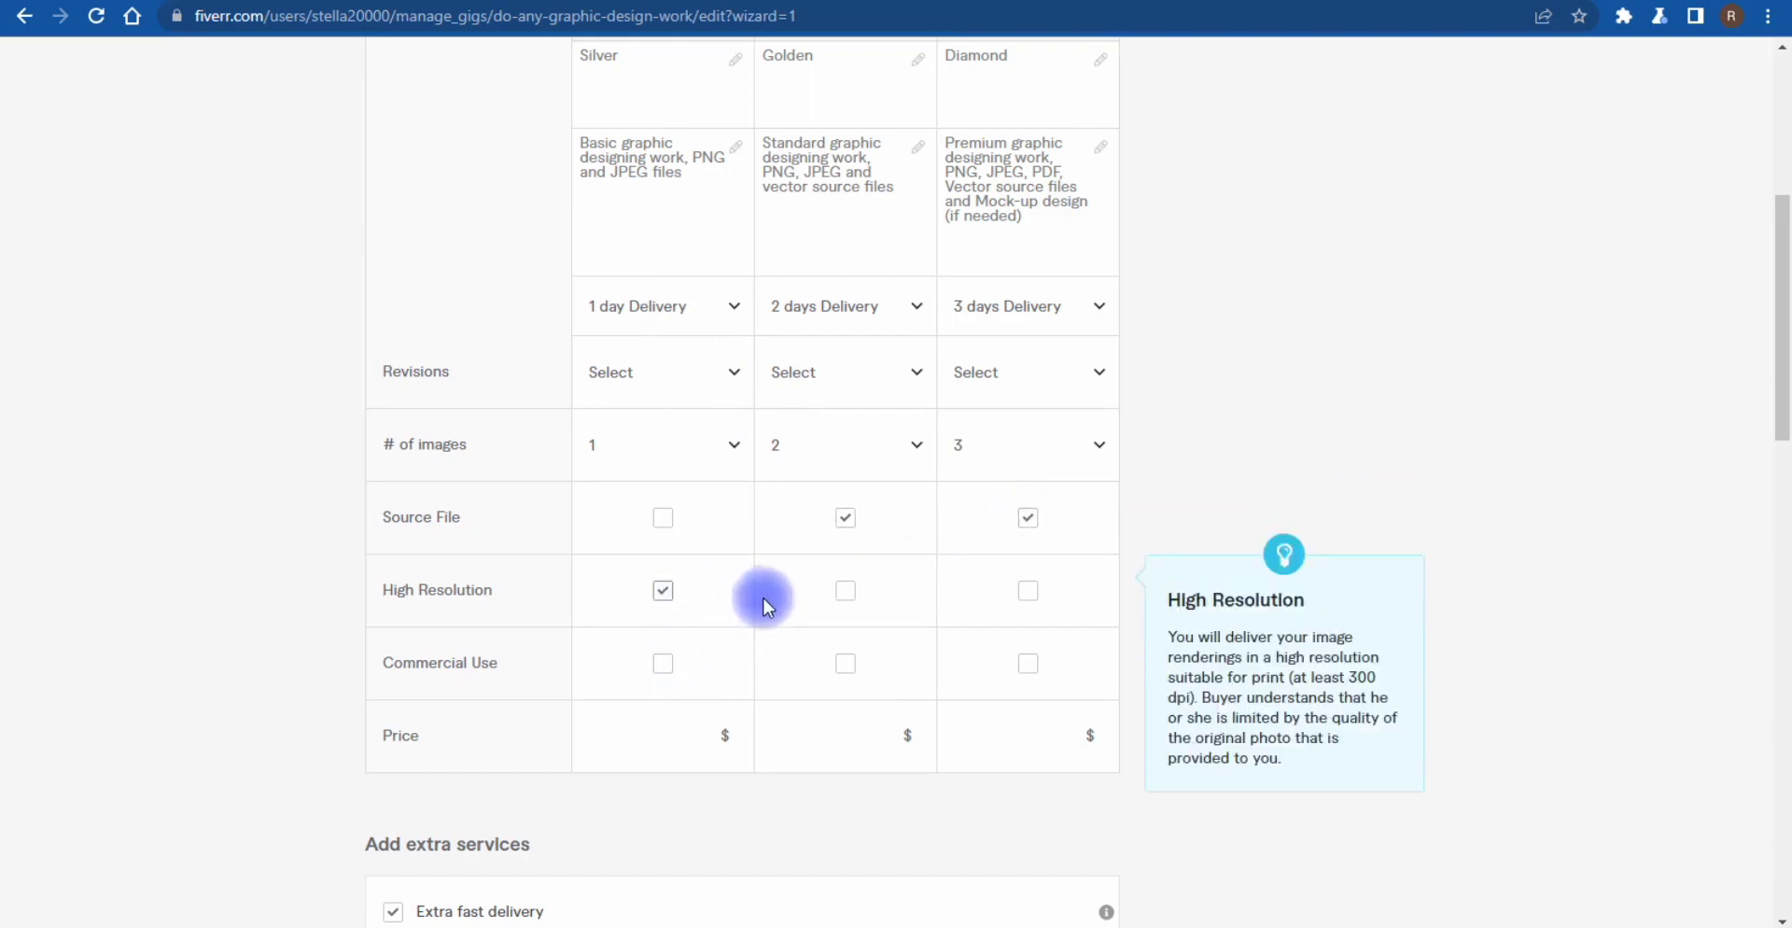
click(847, 592)
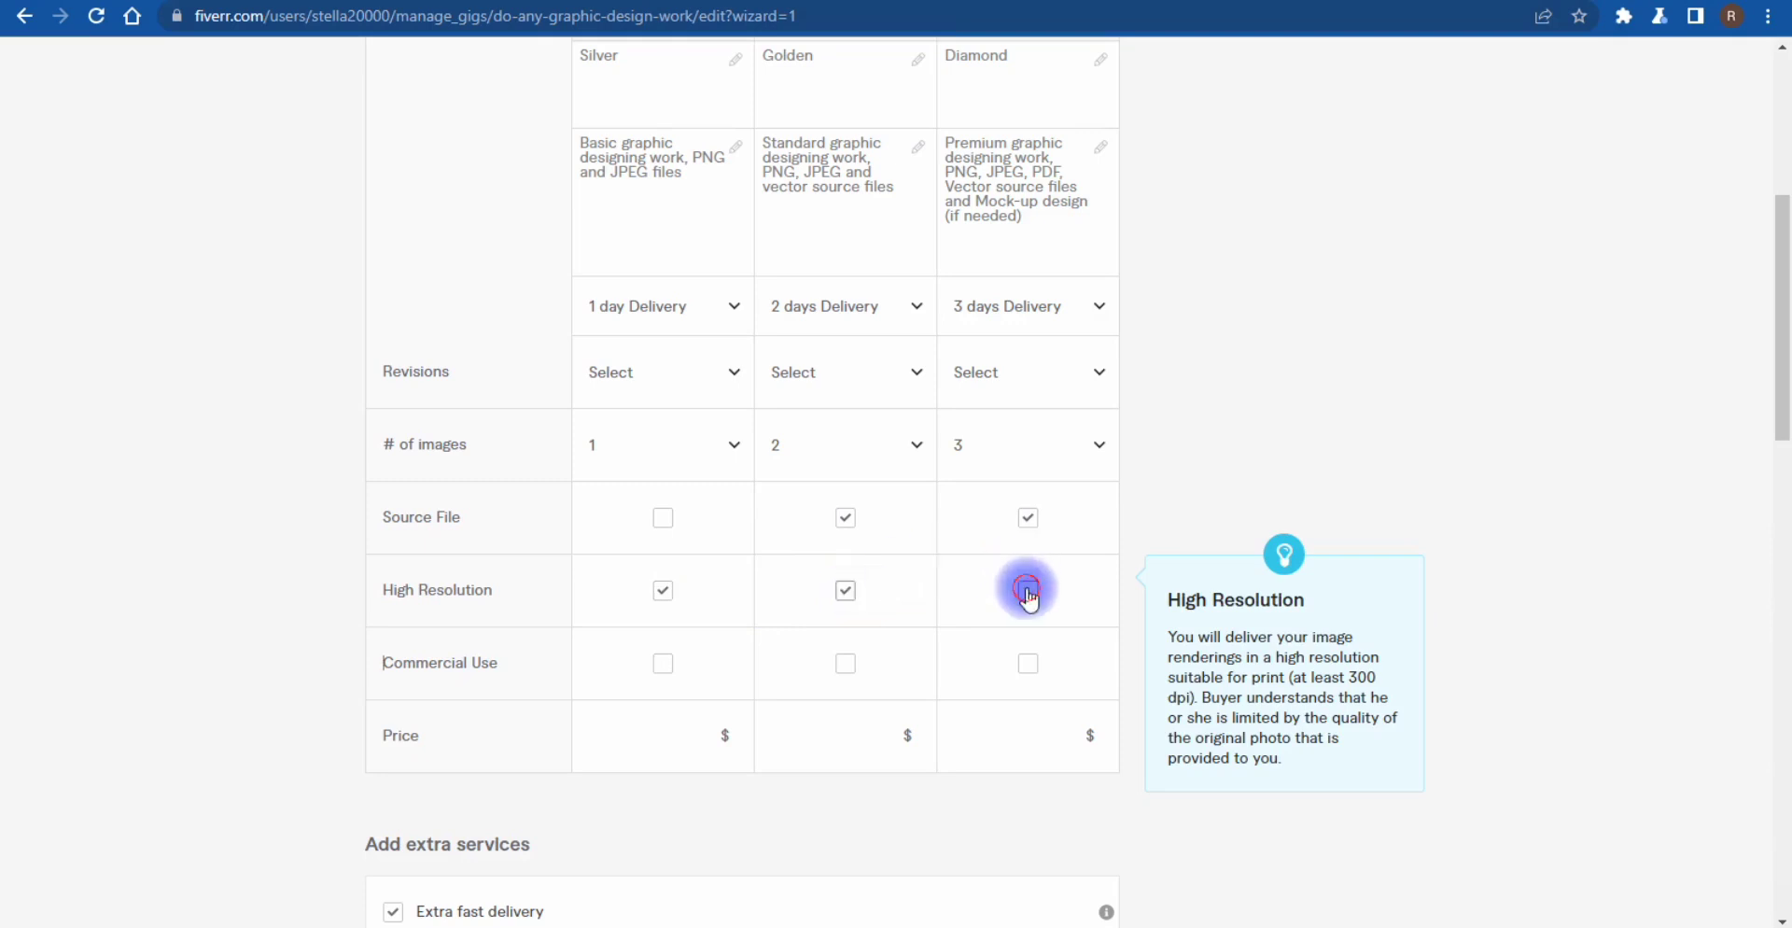
click(659, 668)
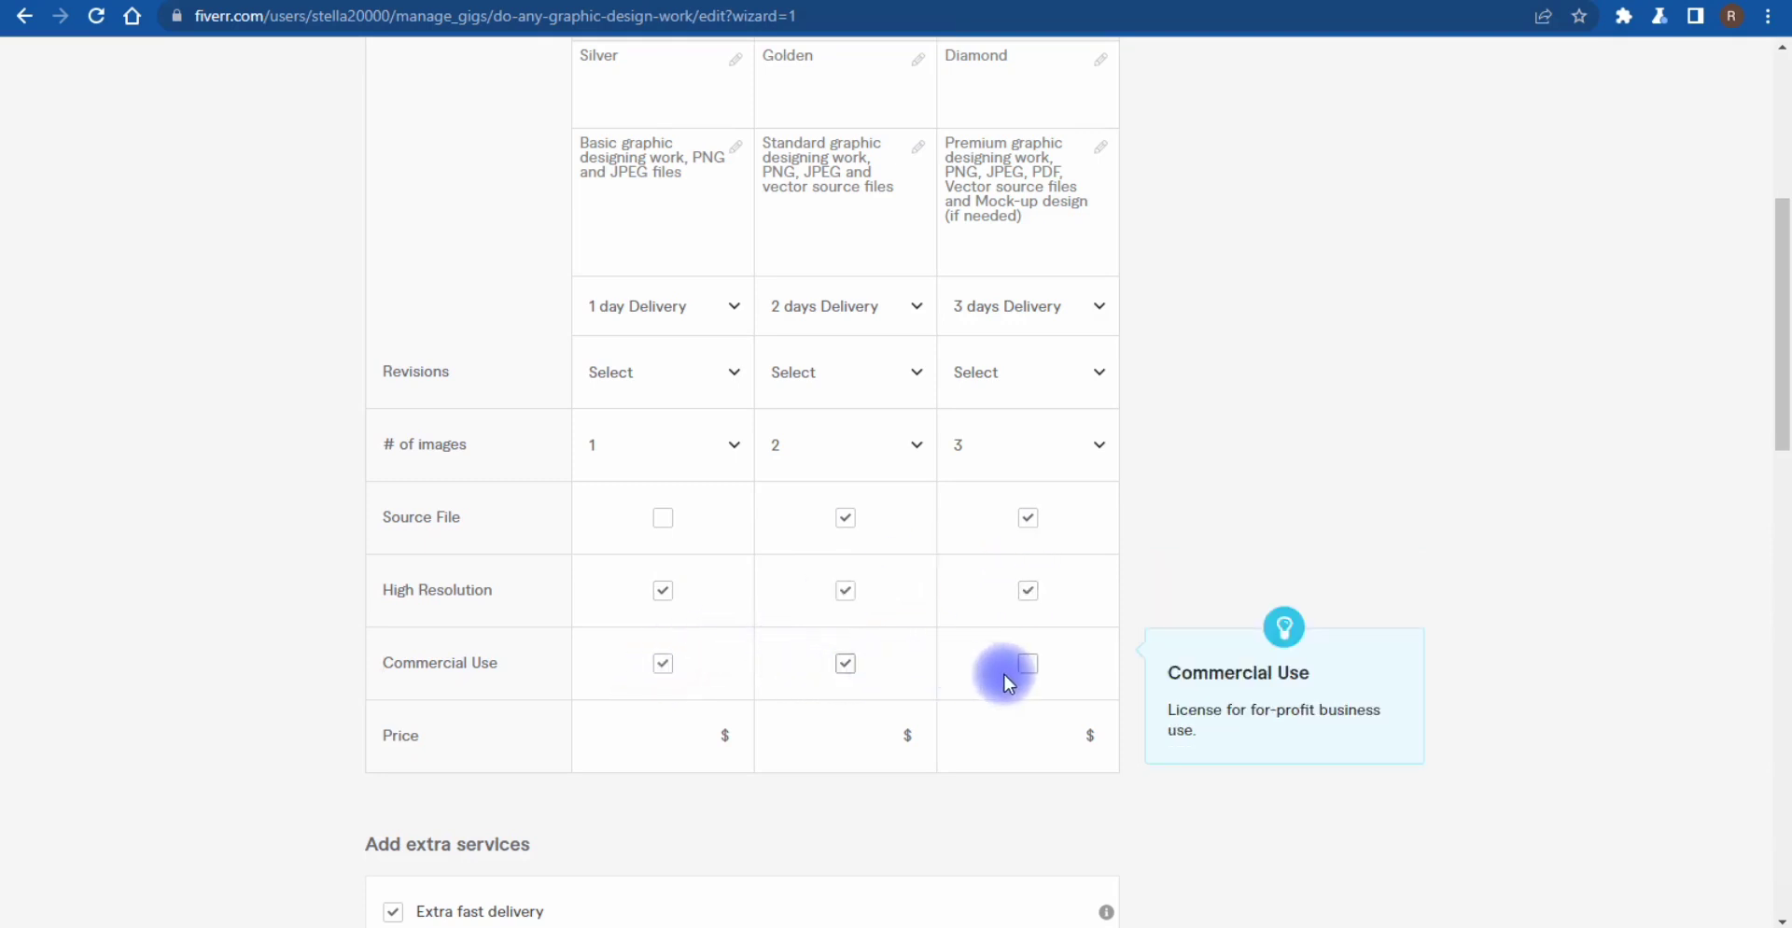
click(1030, 662)
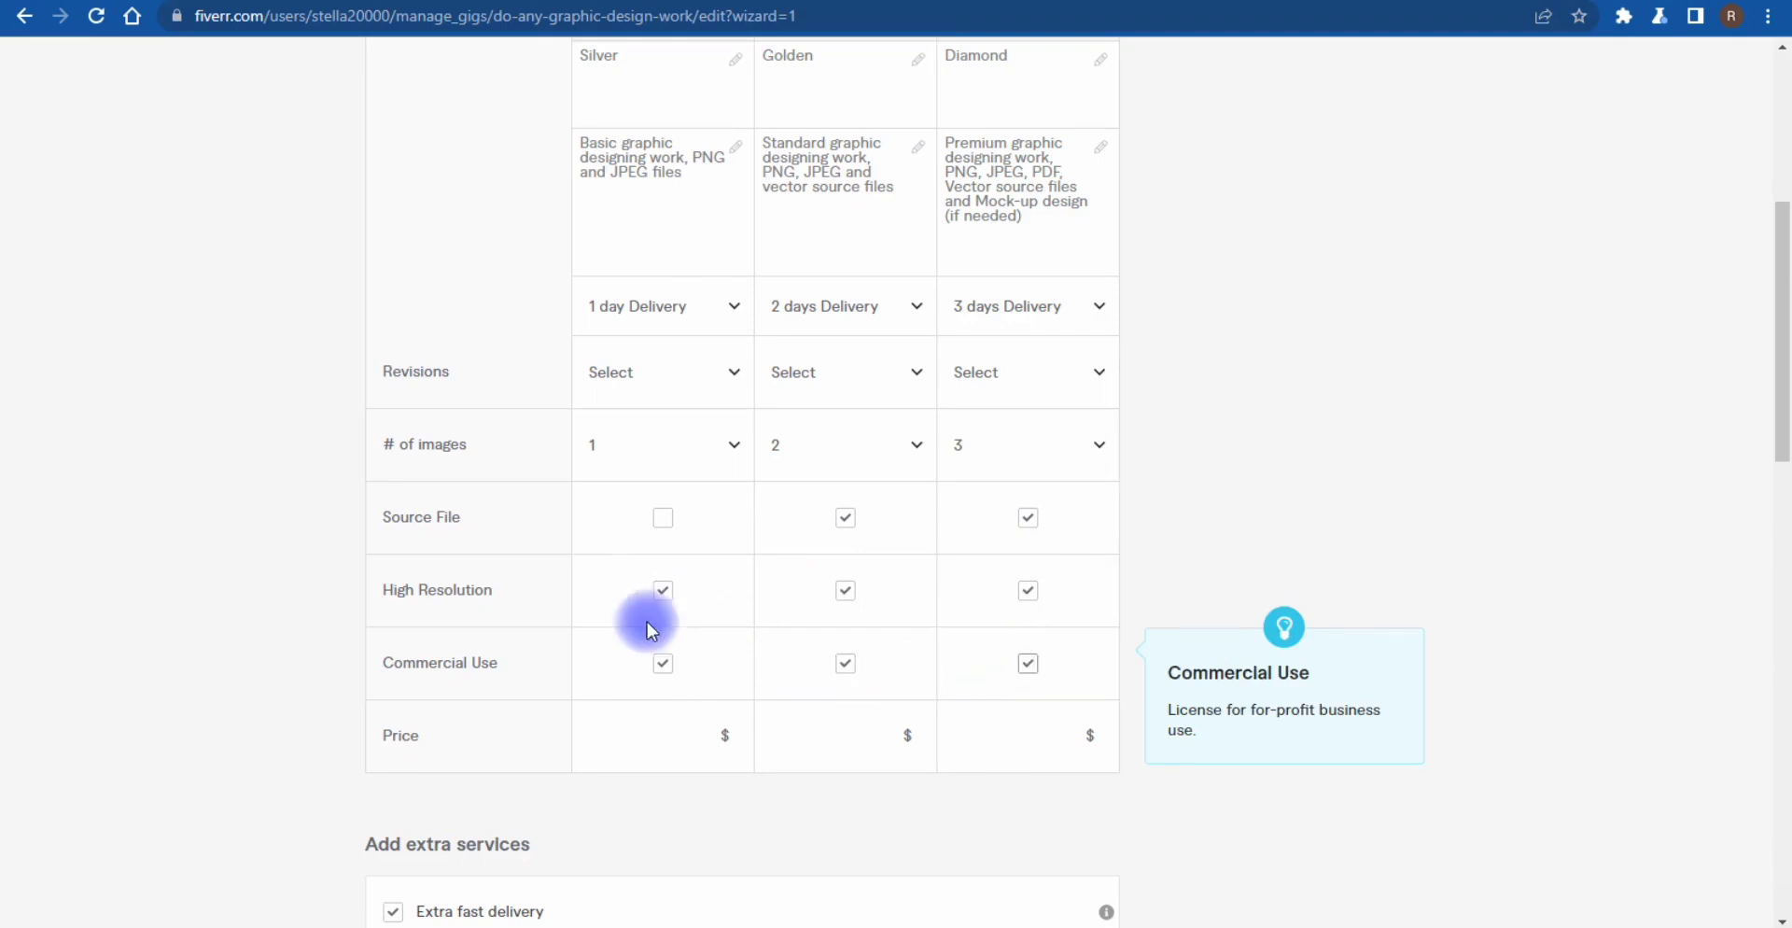
- Set the package prices to $10 for Basic, $15 for Standard and $35 for Premium
click(640, 730)
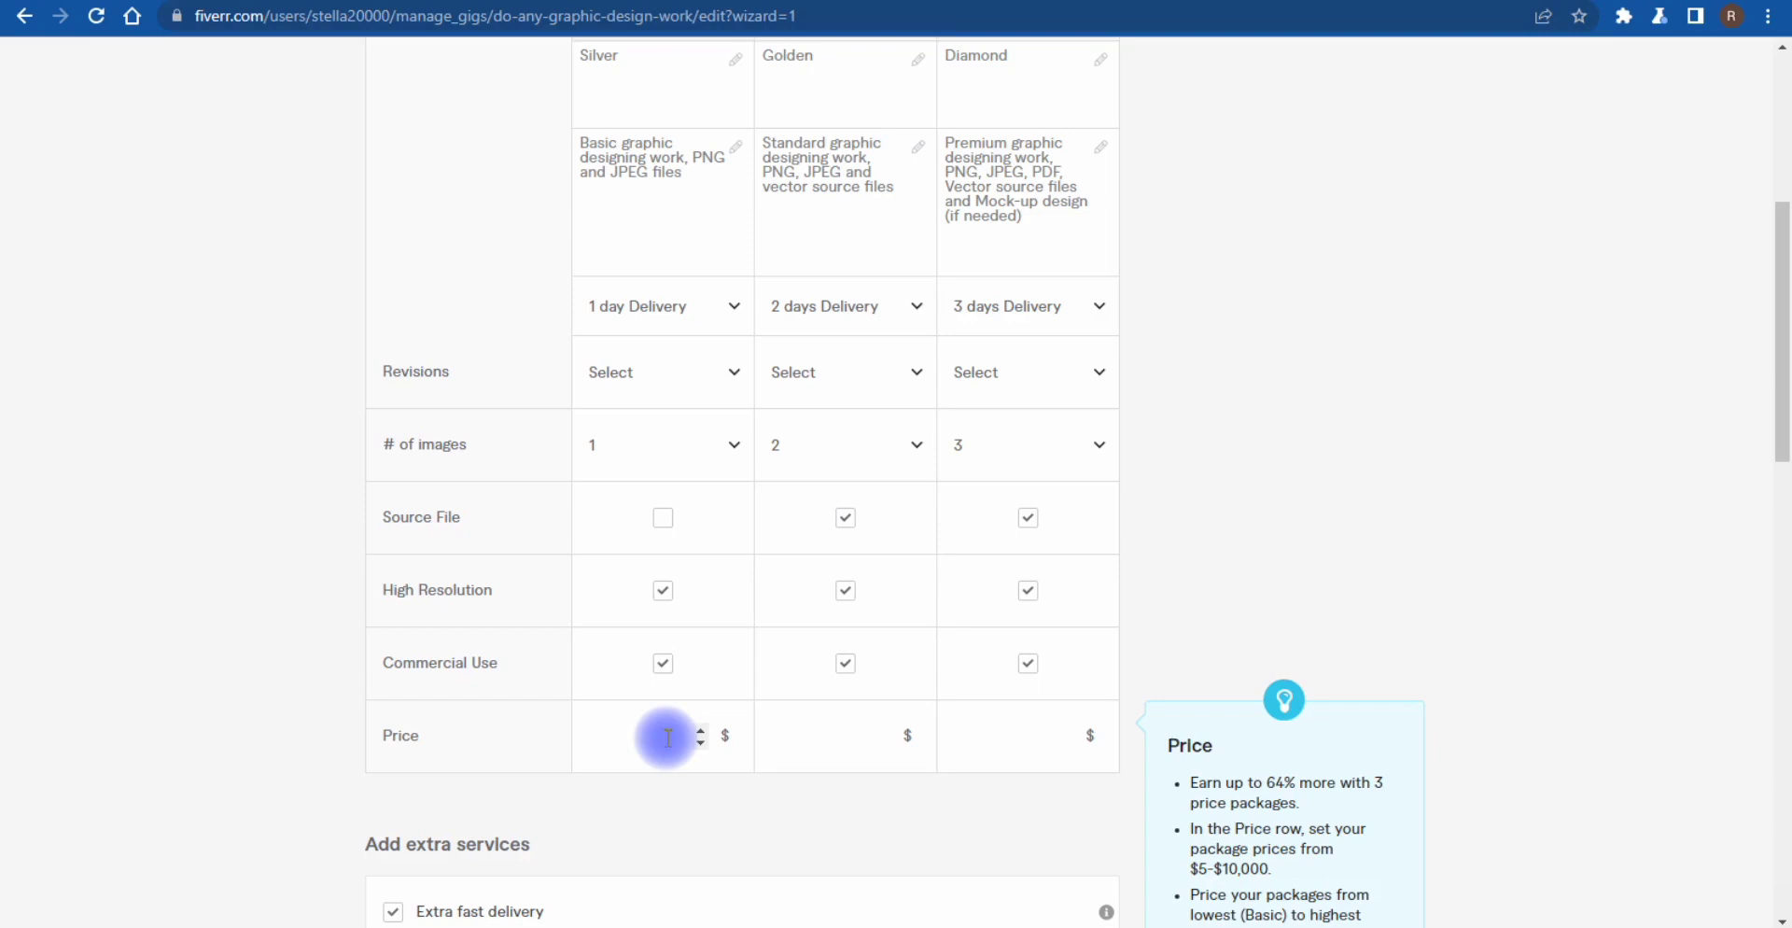
text(10)
click(808, 736)
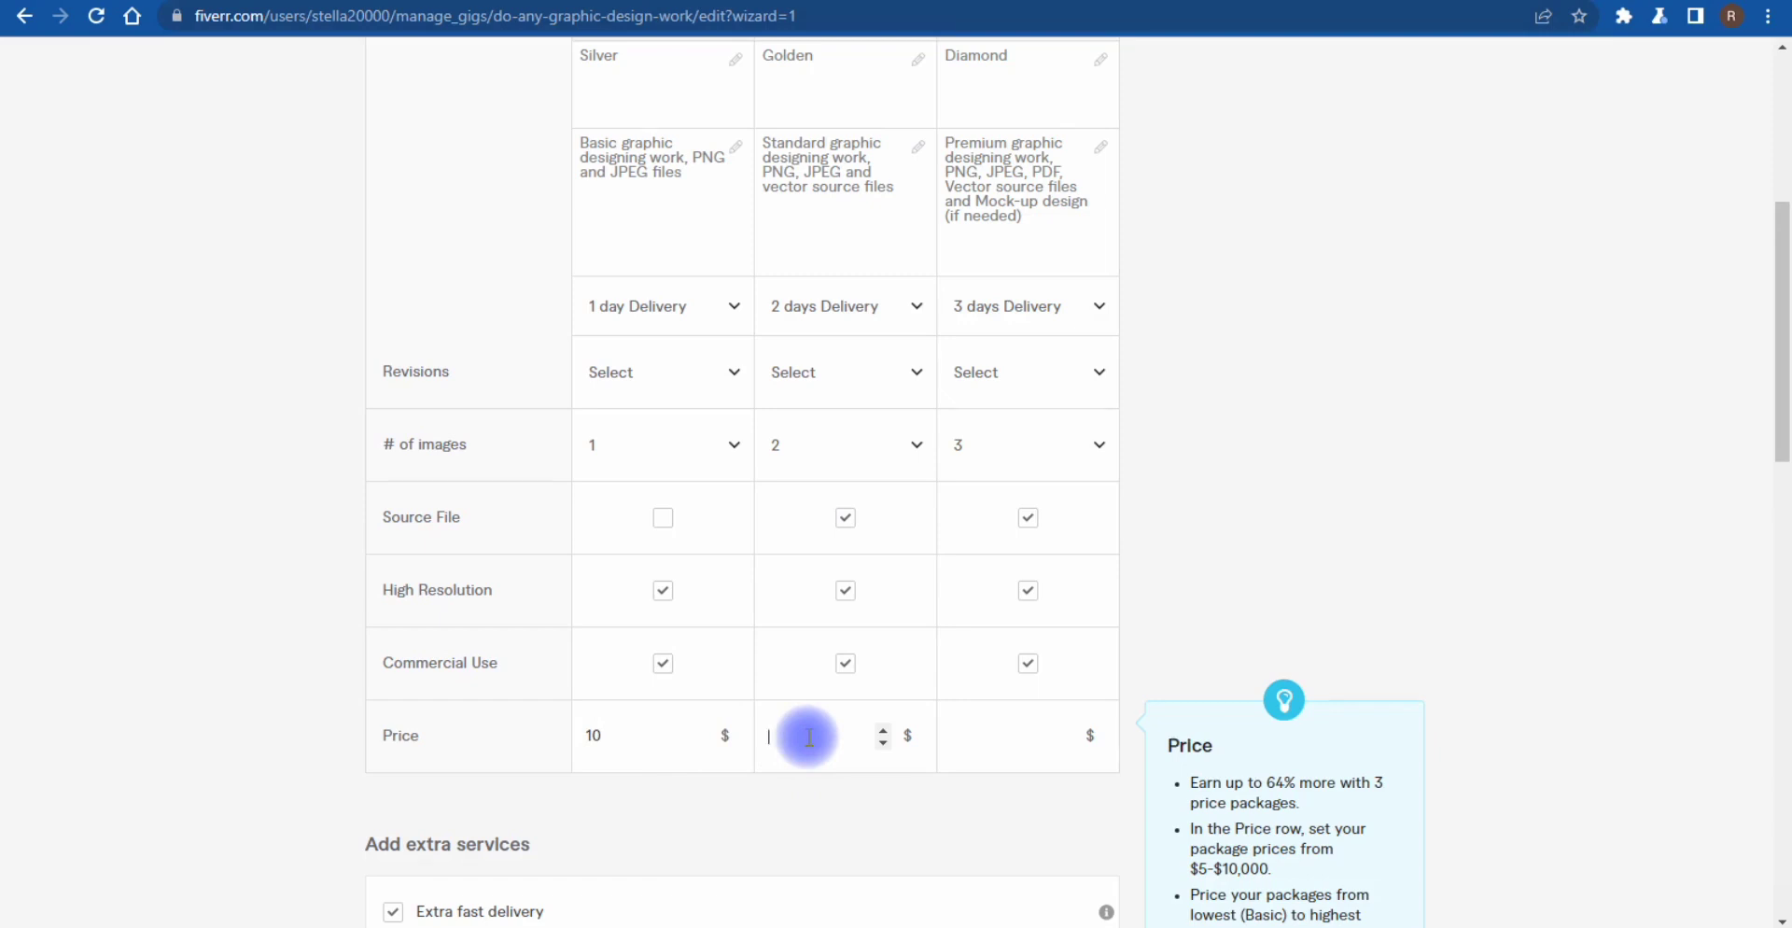
text(15)
click(1001, 749)
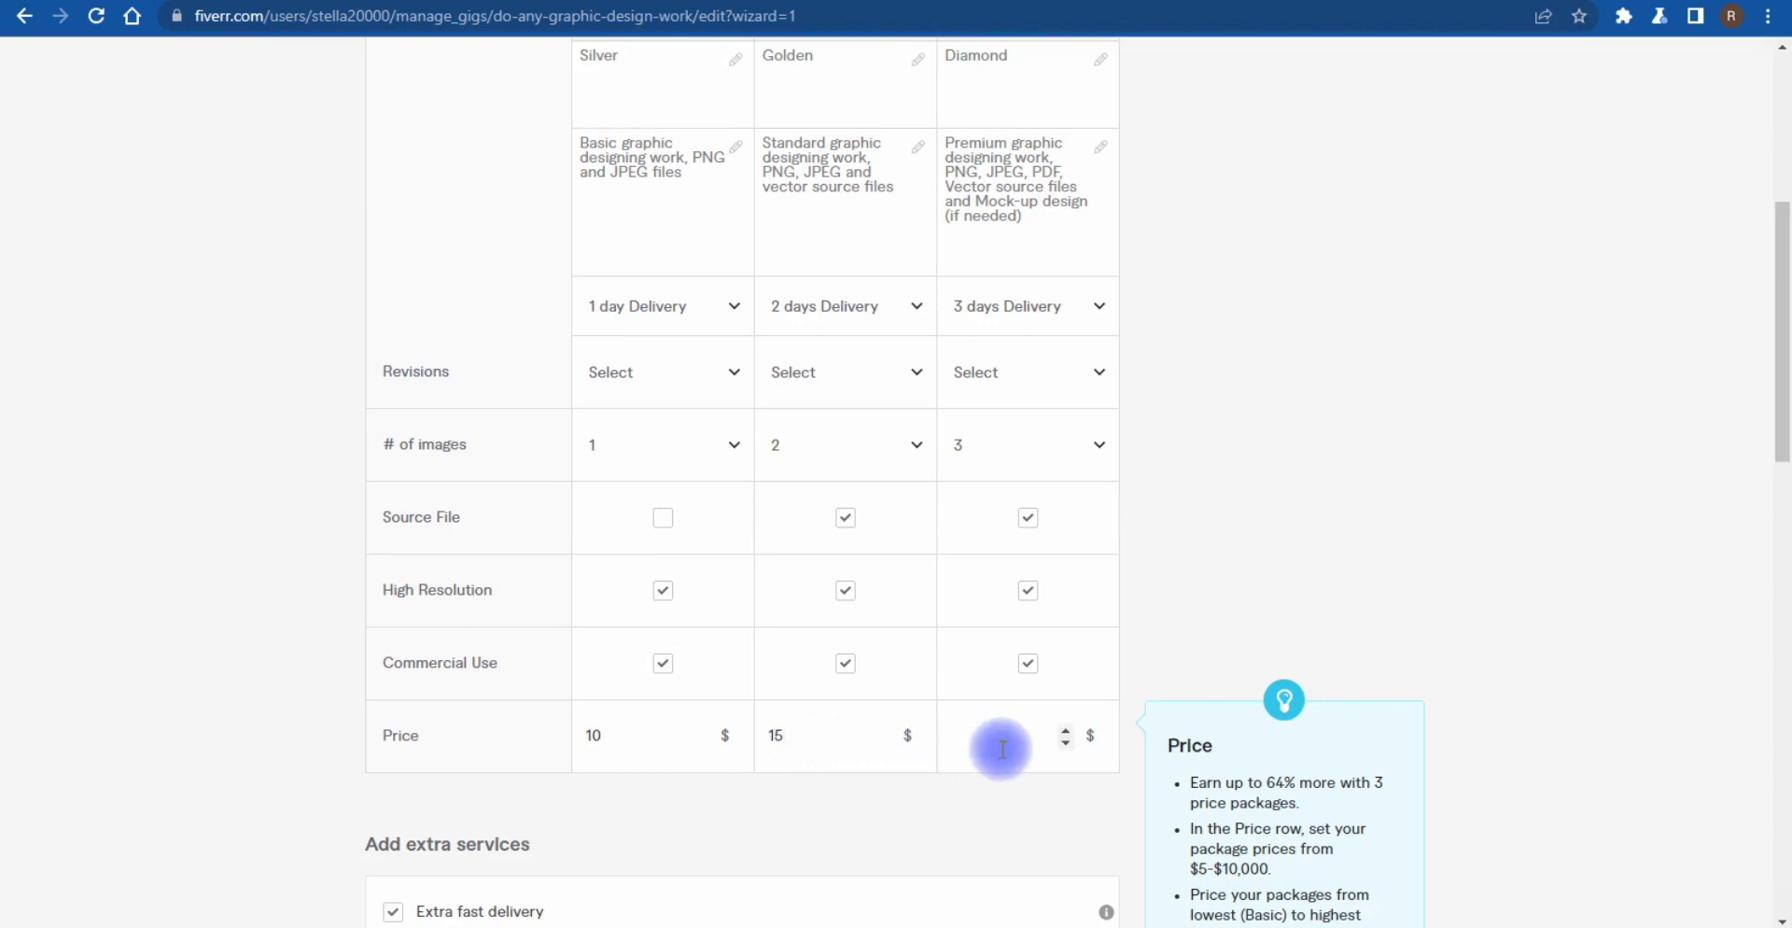
text(35)
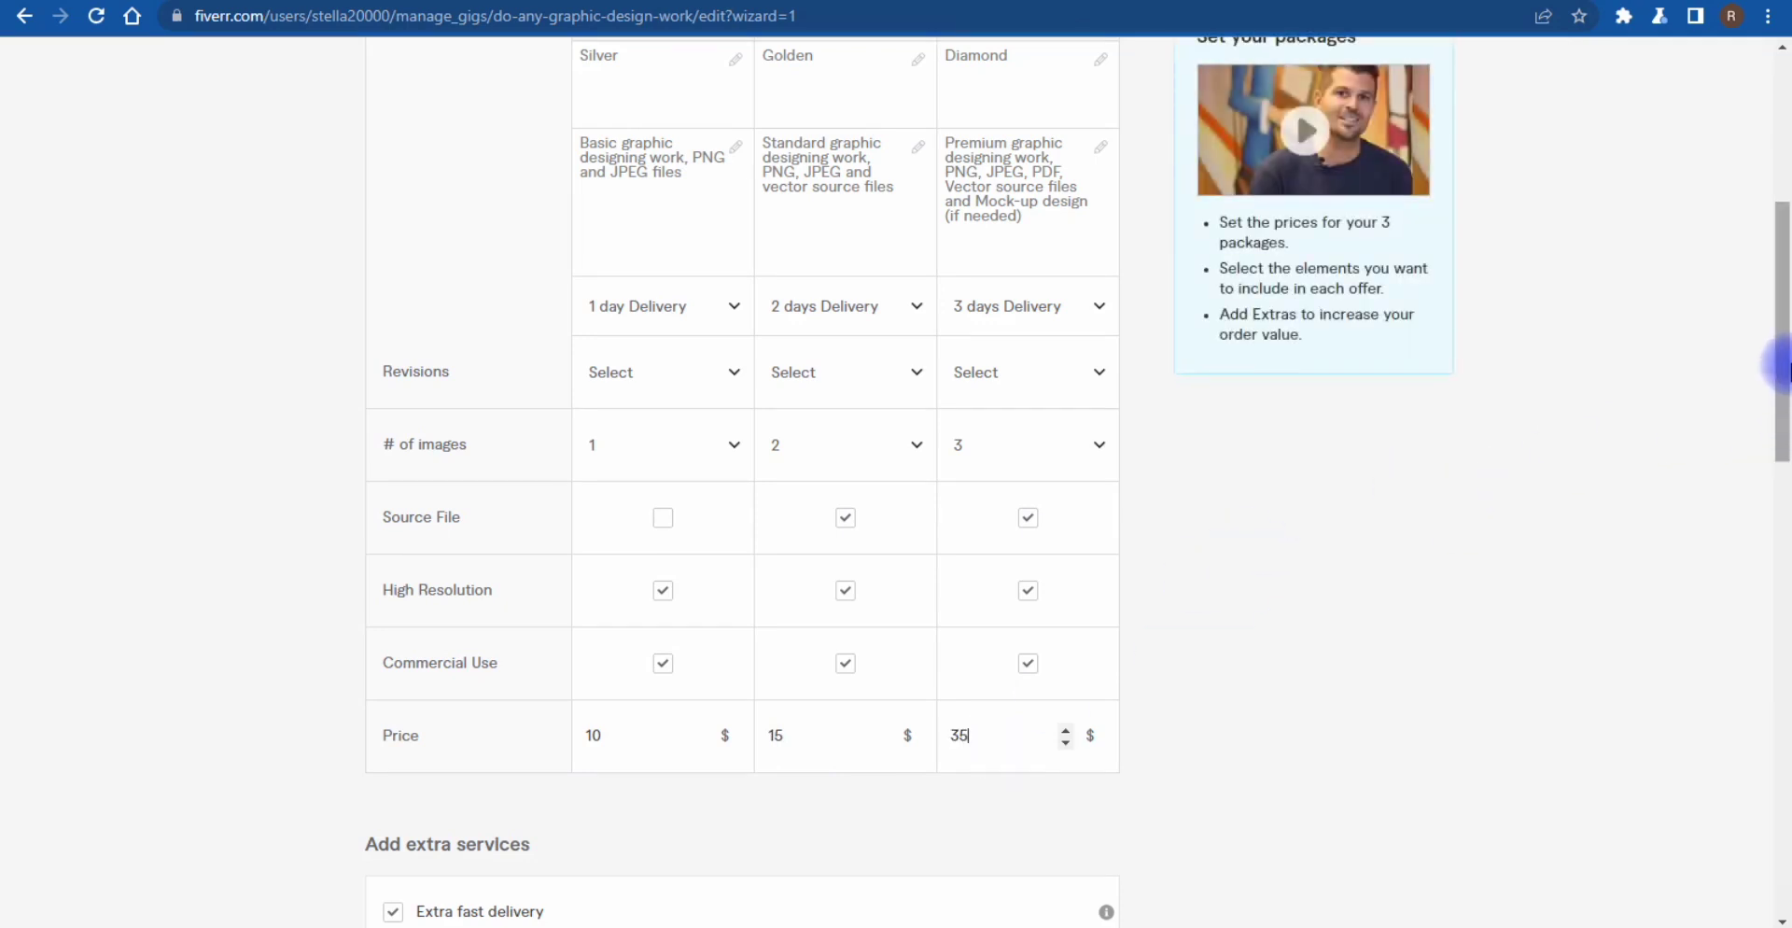
- Deselect the Extra fast delivery, Additional Revision, Additional image and Source File extras, and save the pricing to continue to Description & FAQ
drag(1785, 366, 1783, 528)
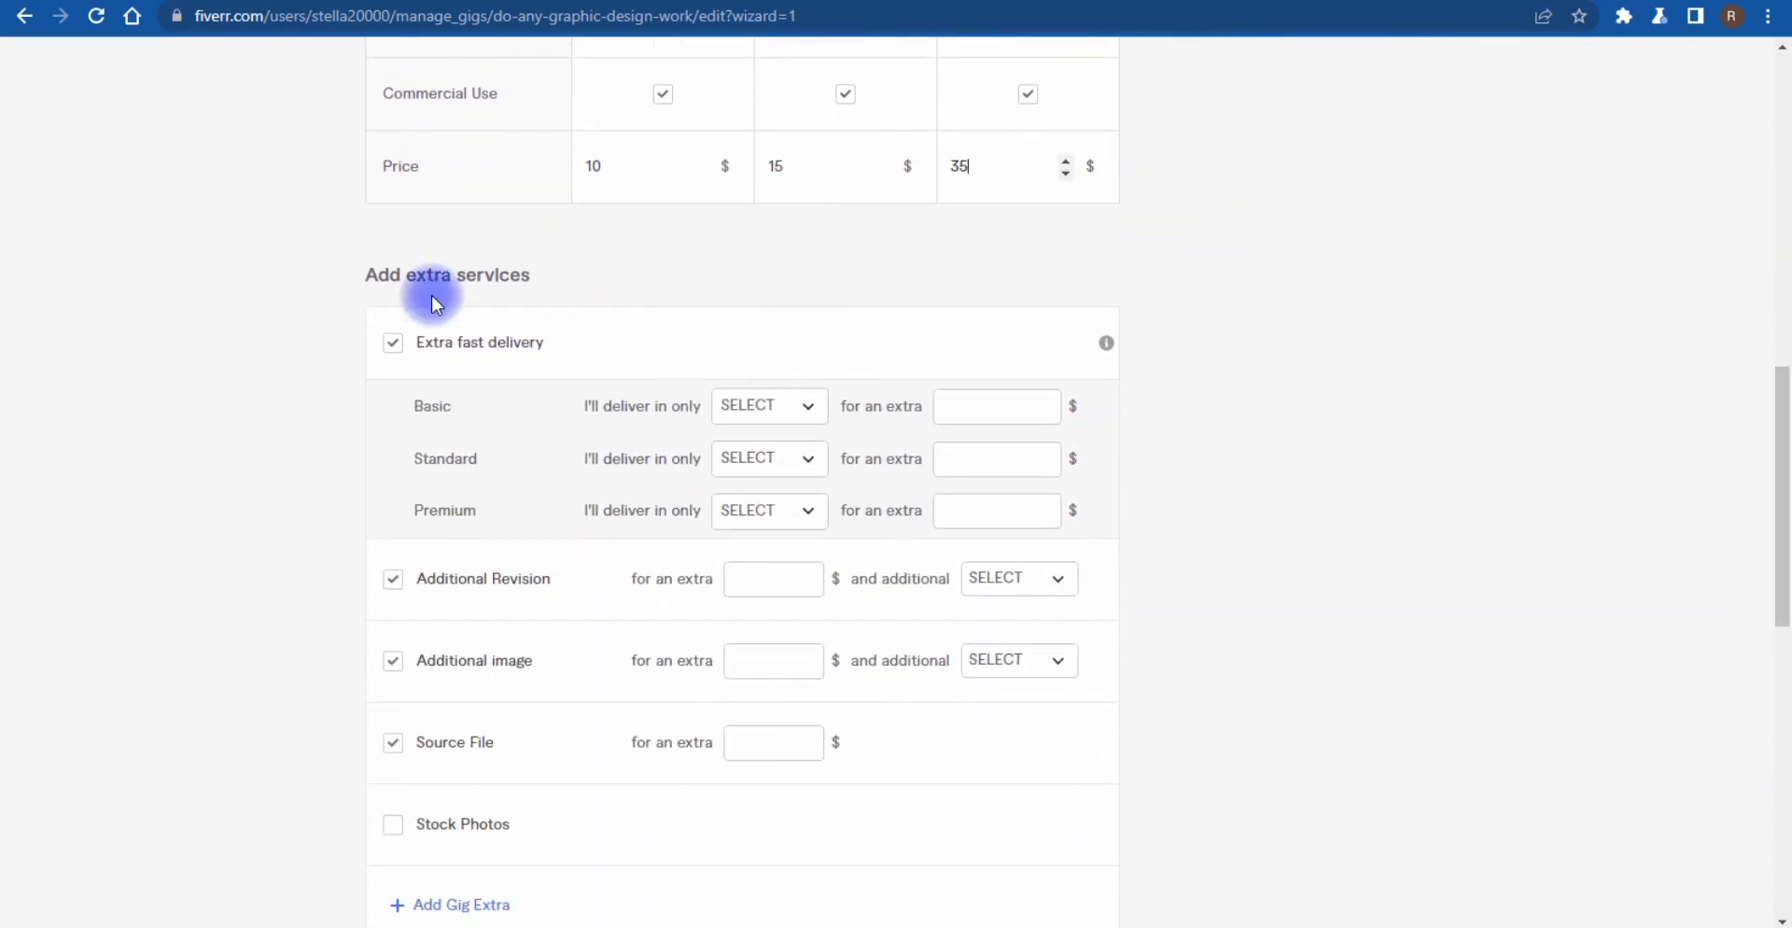
click(385, 344)
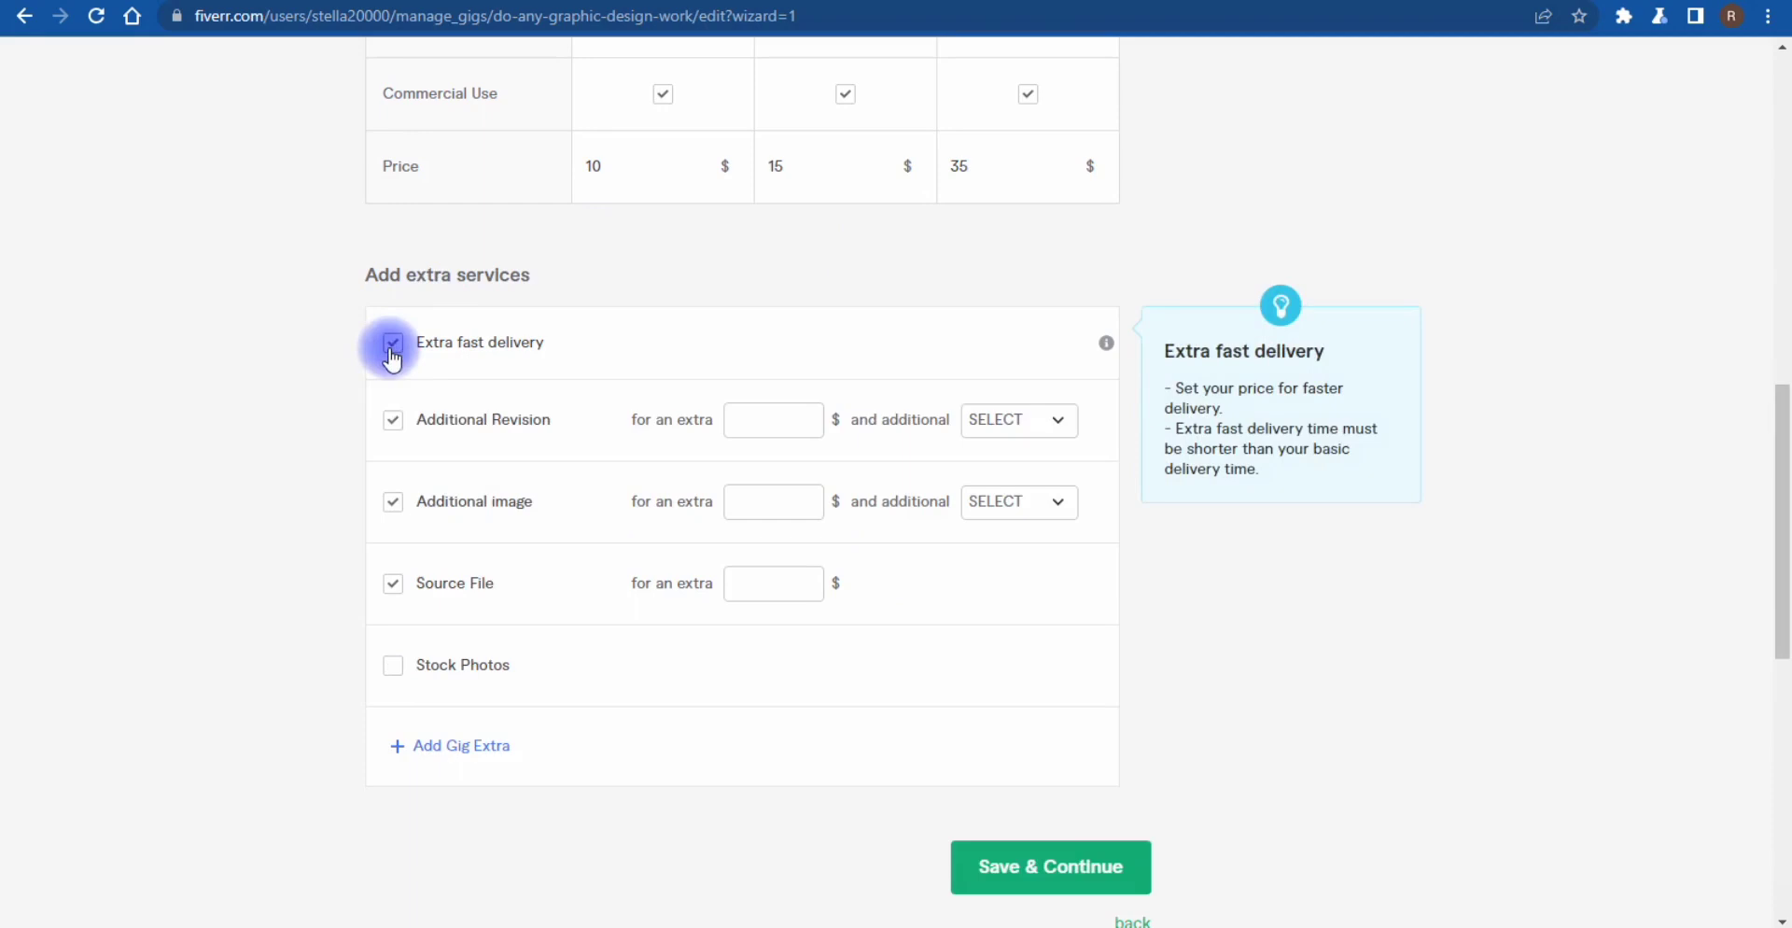
click(393, 422)
click(393, 503)
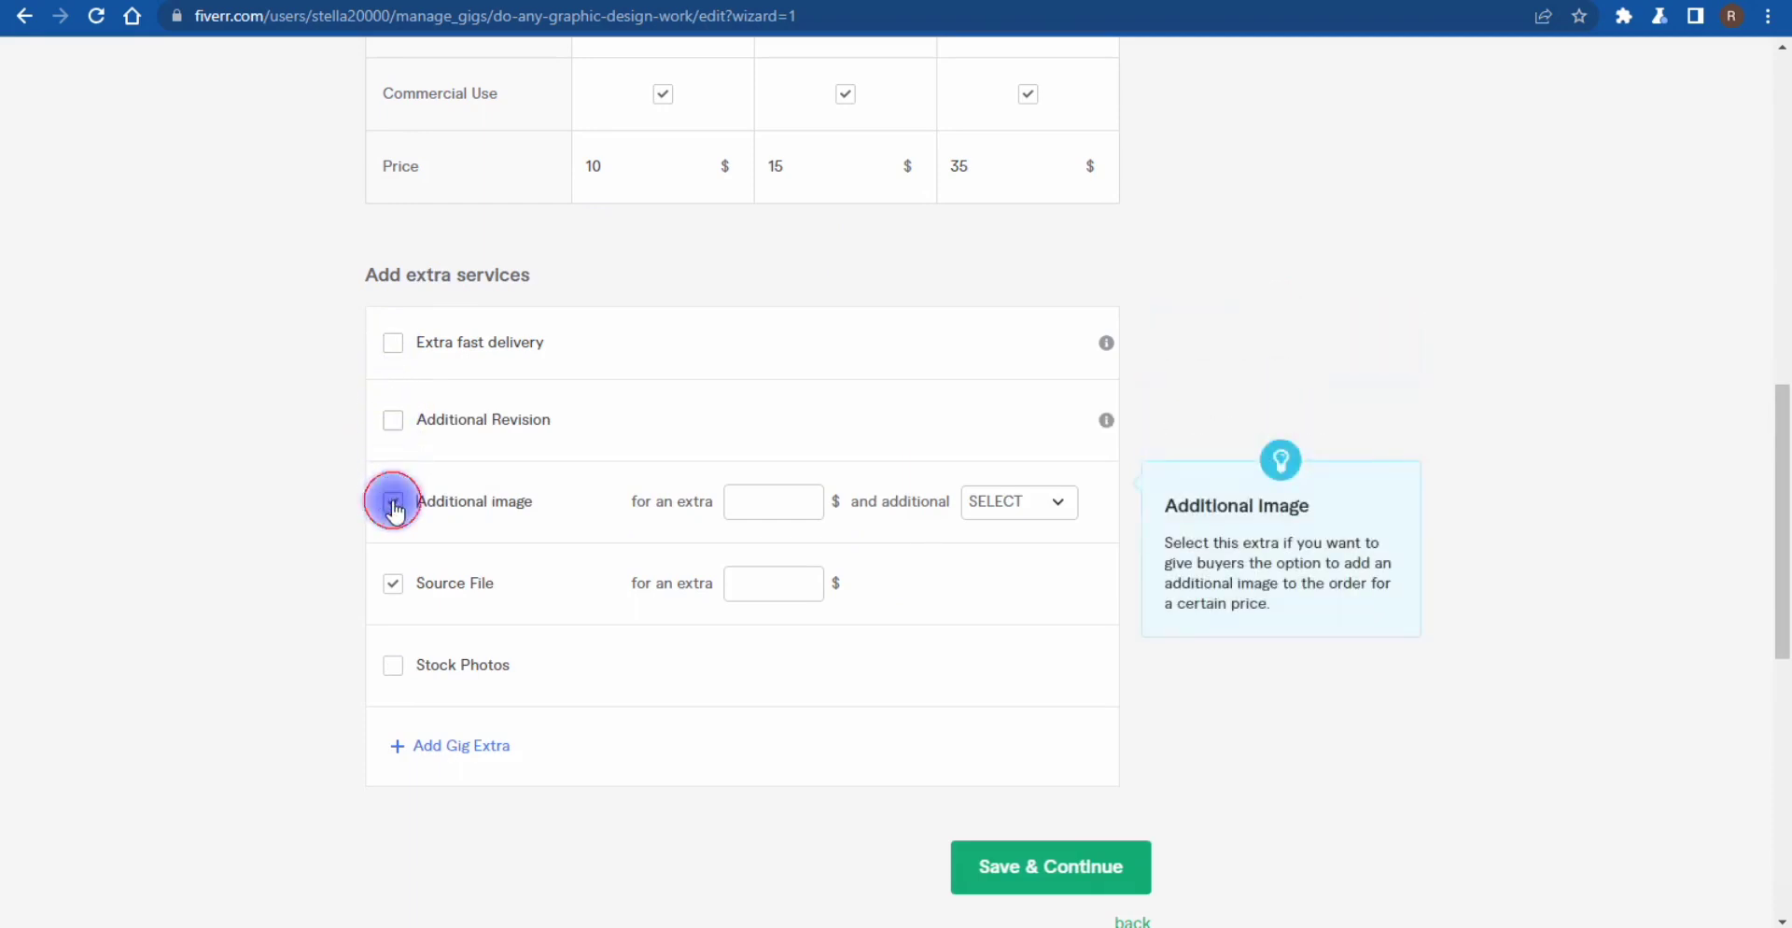
click(393, 582)
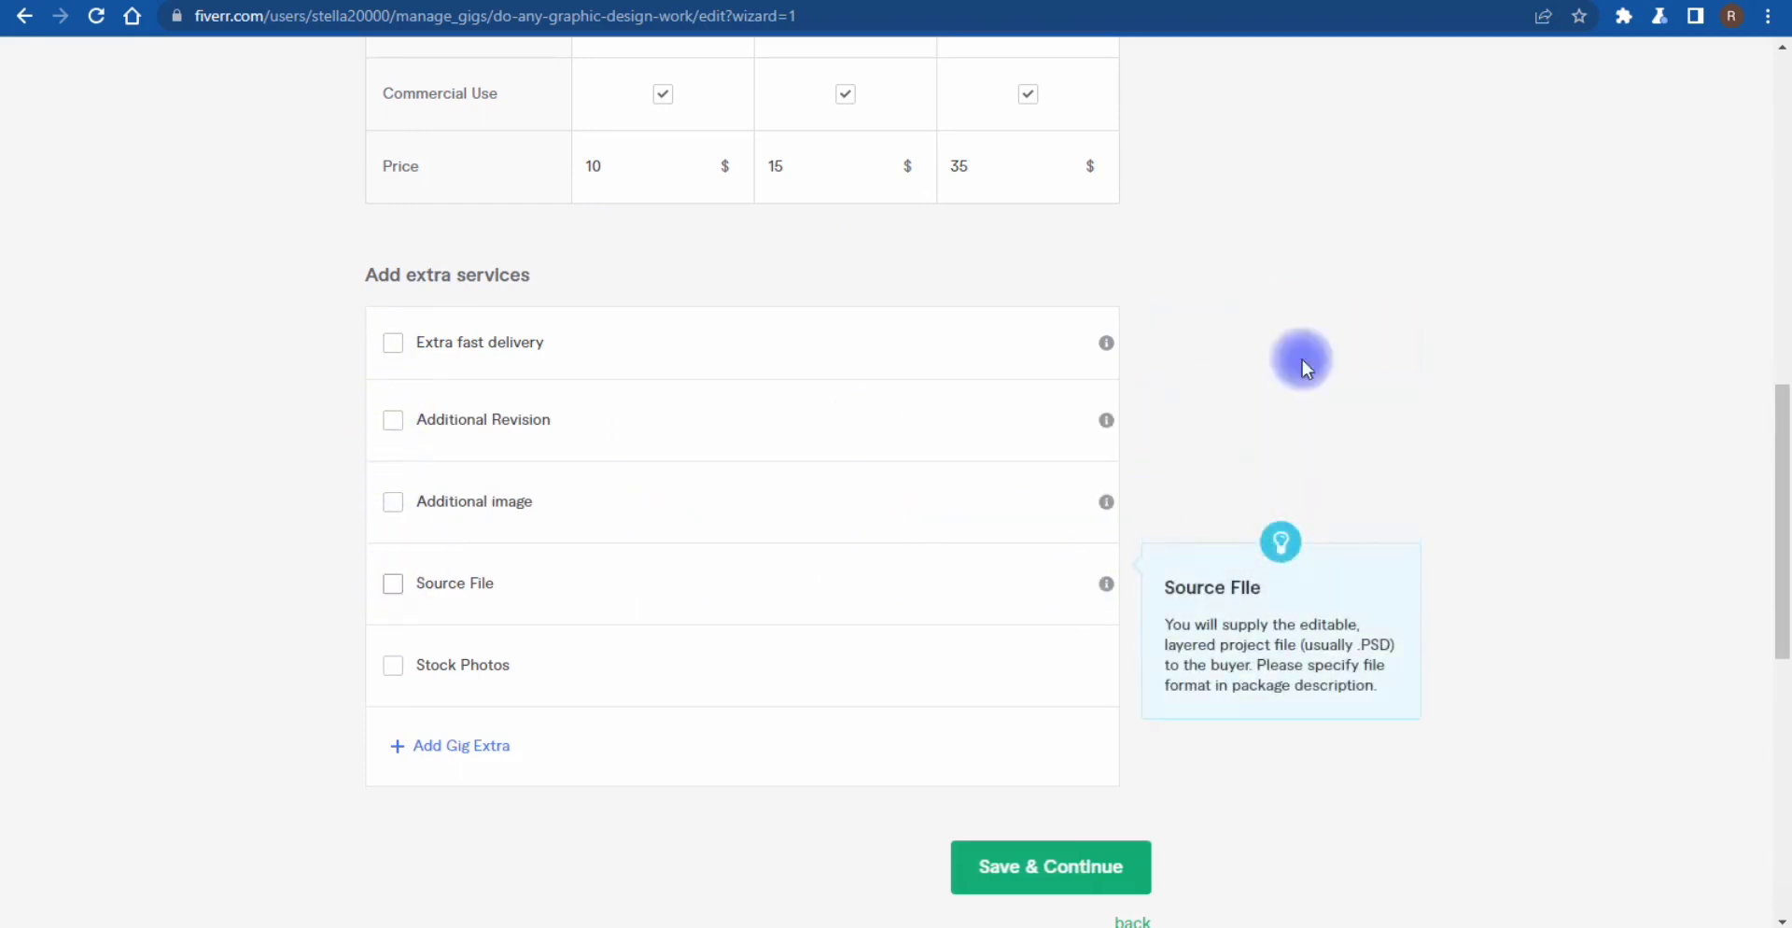
drag(1781, 508, 1782, 558)
click(1101, 734)
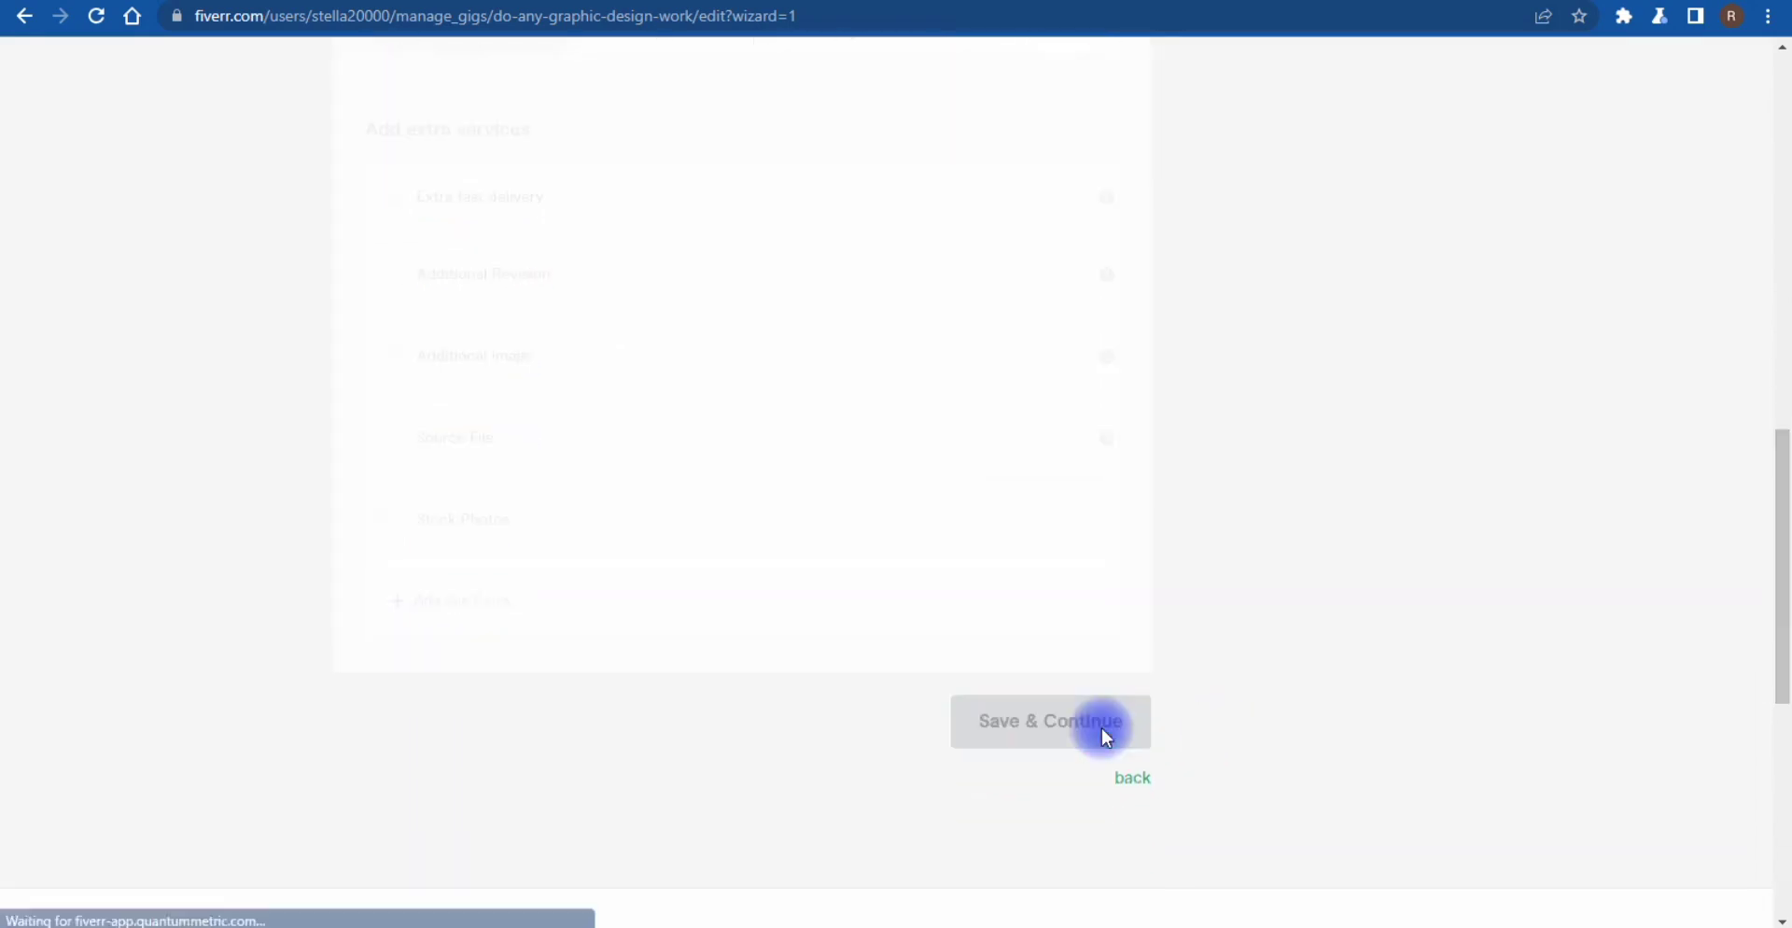
click(1788, 314)
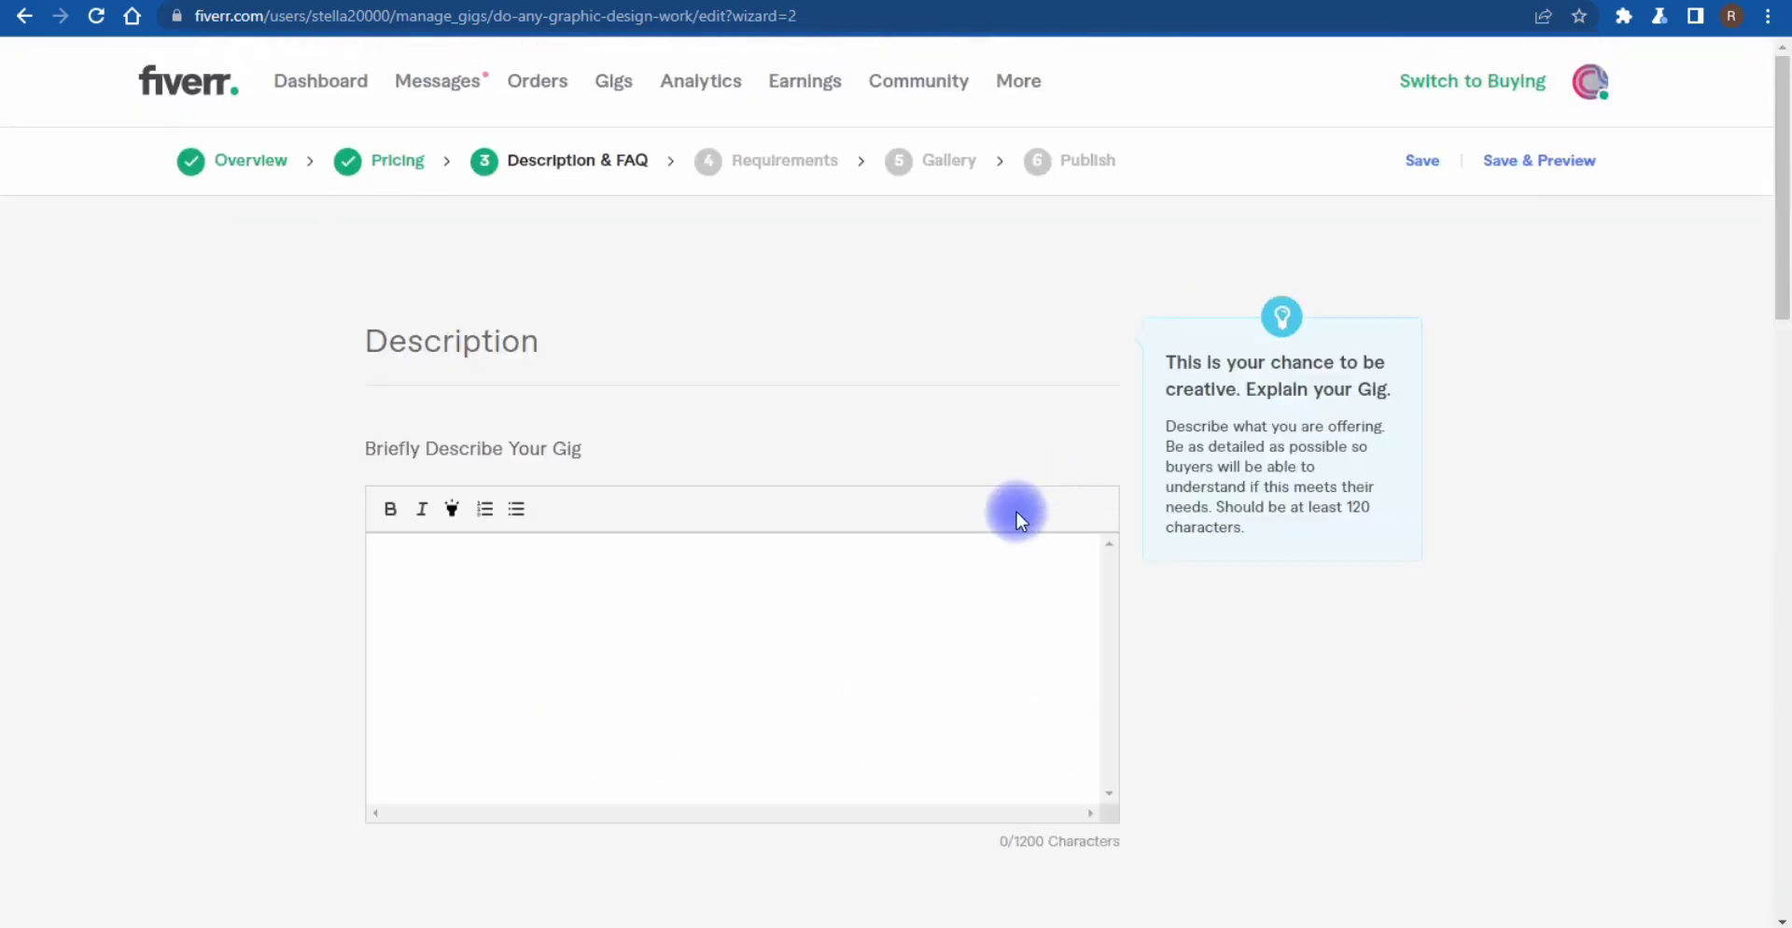
- Copy the full About This Gig text from the example gig into the new gig's description
click(866, 675)
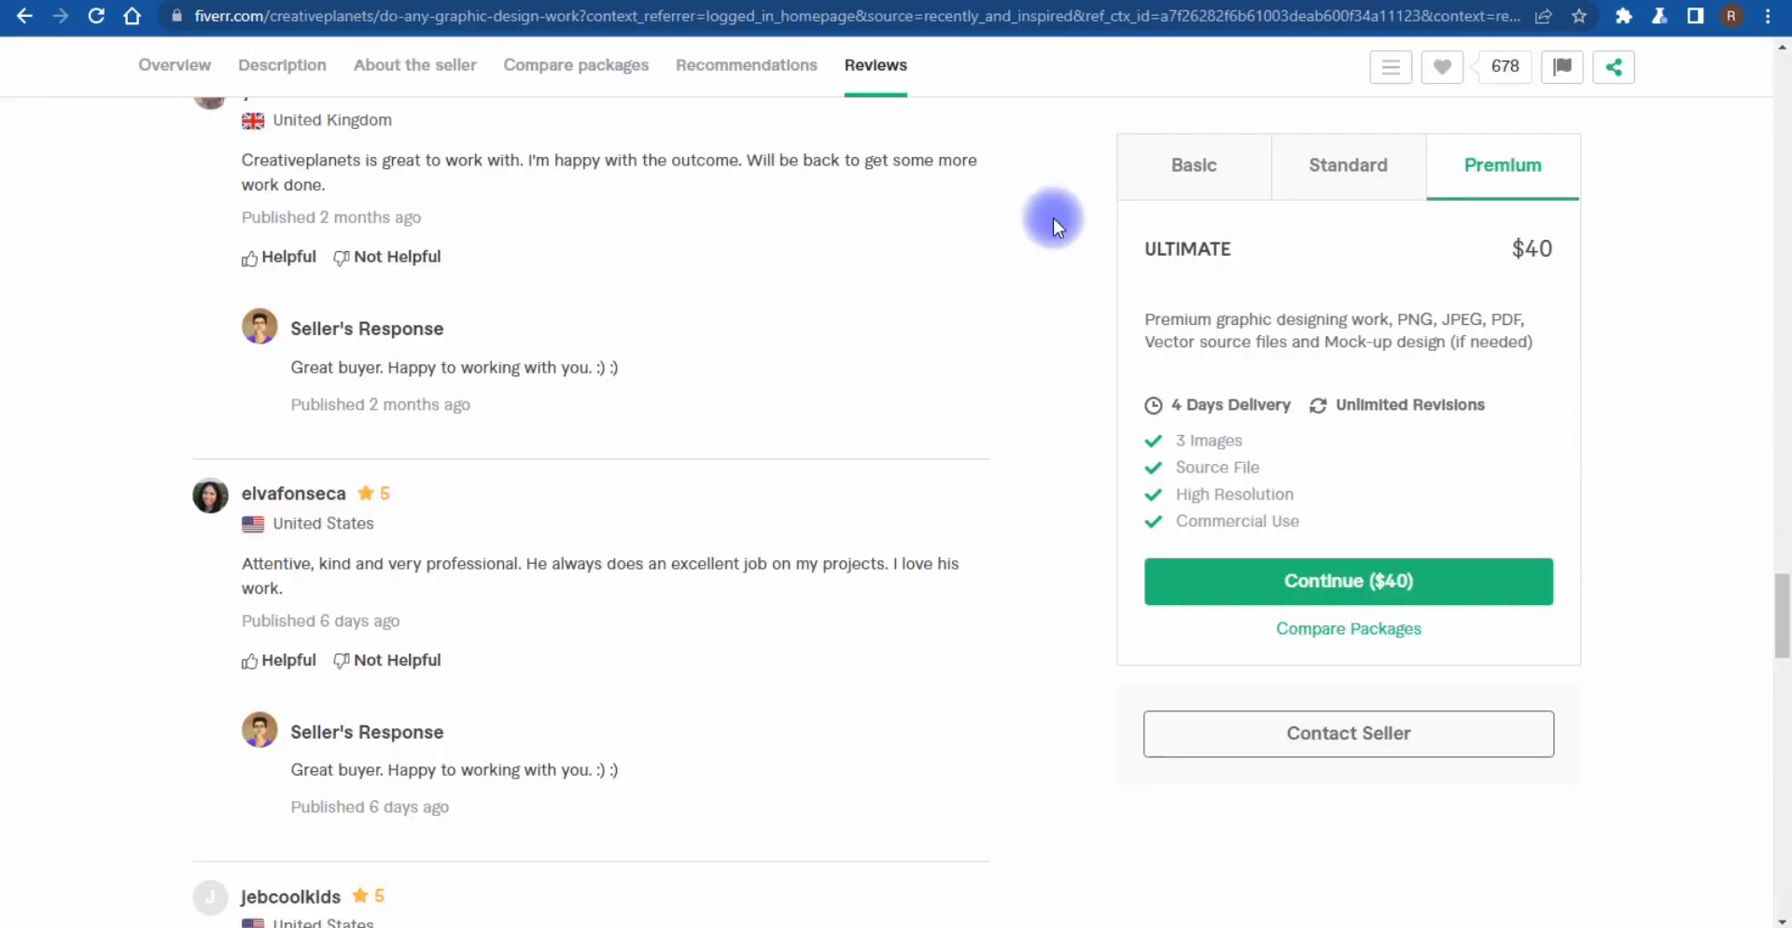
click(1782, 301)
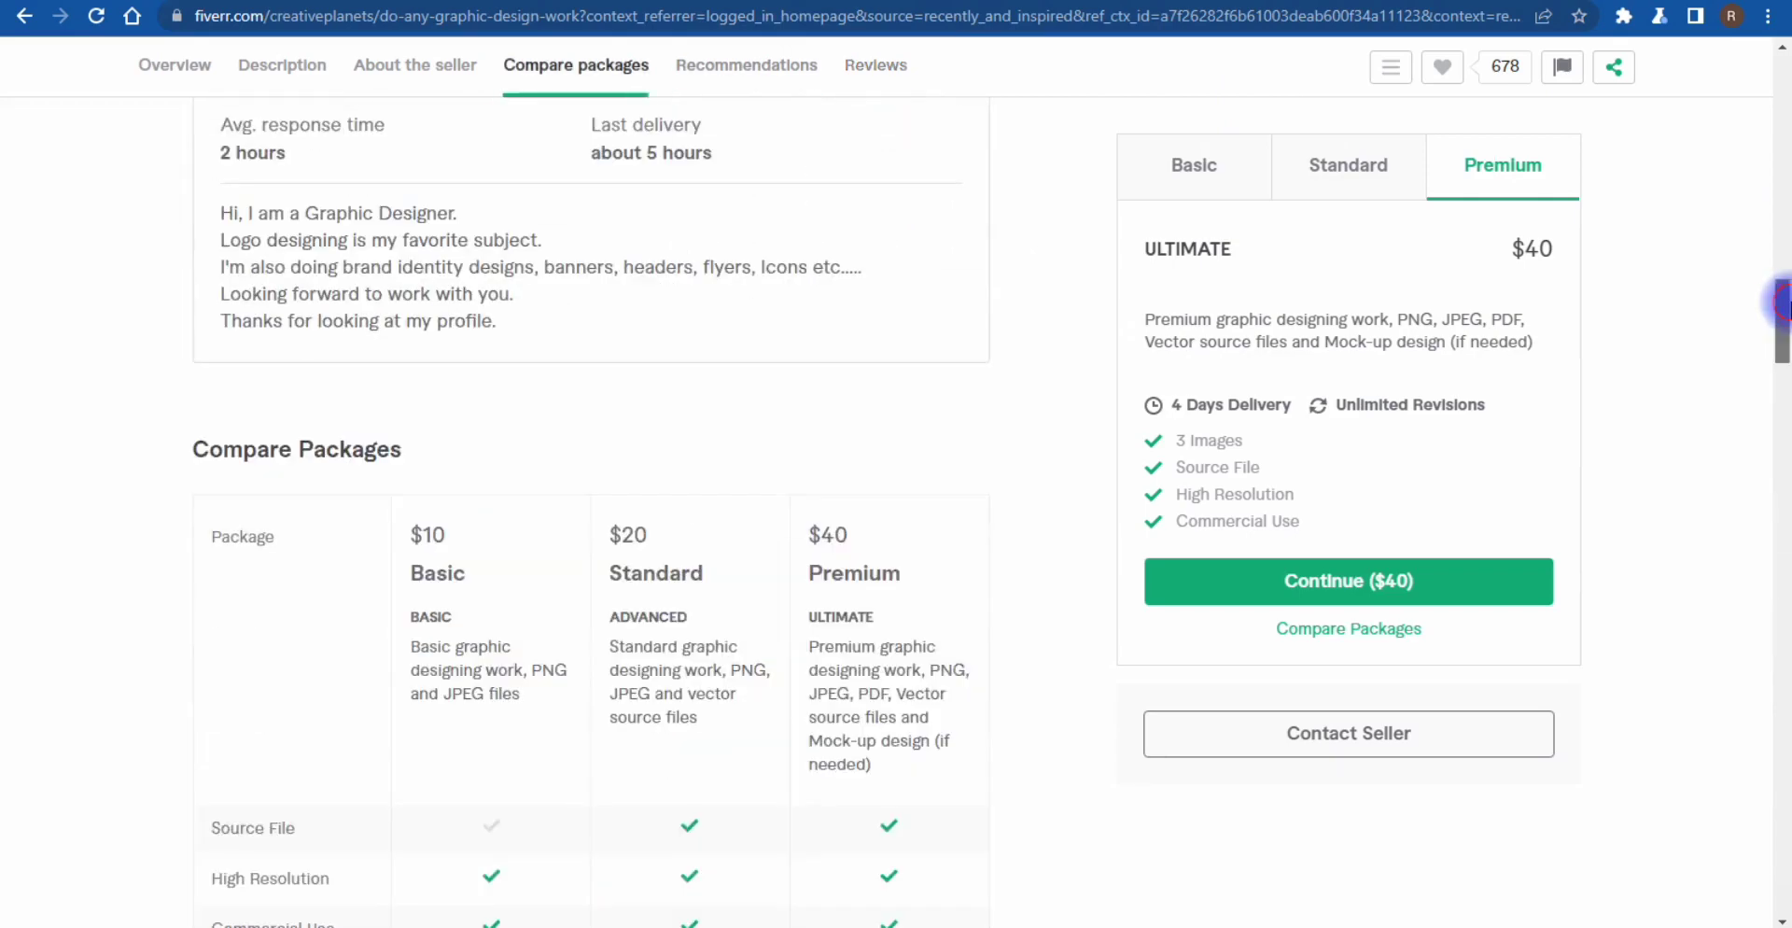
drag(1782, 303, 1783, 196)
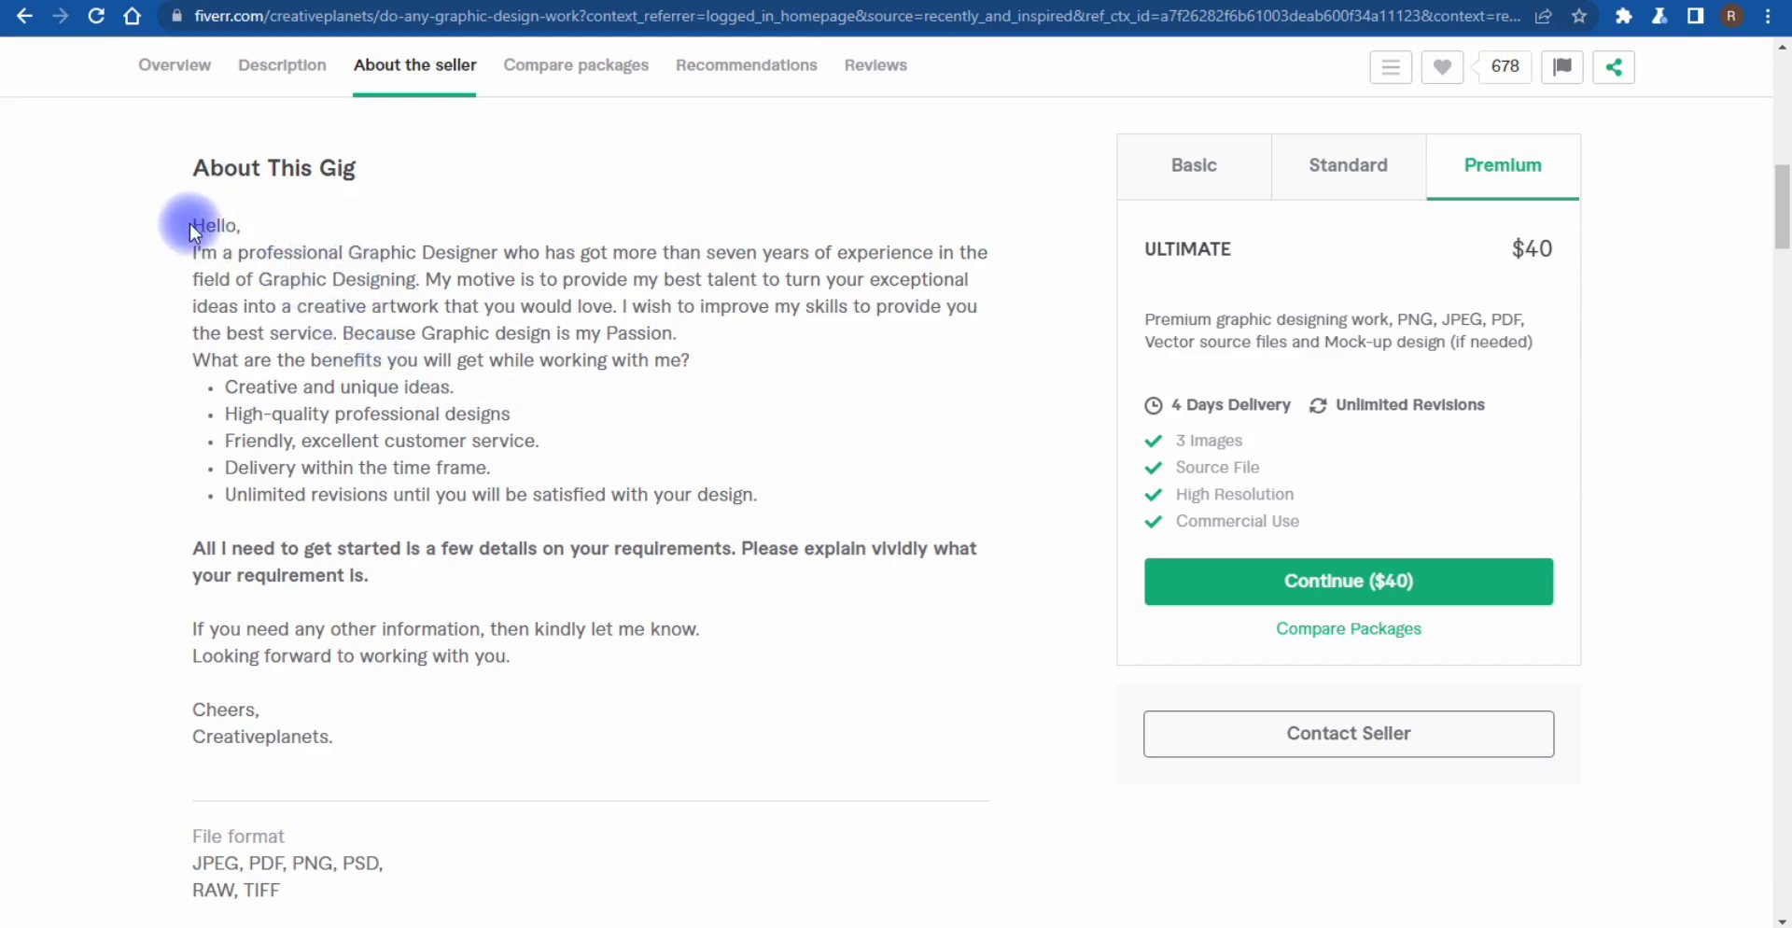
drag(190, 225, 579, 732)
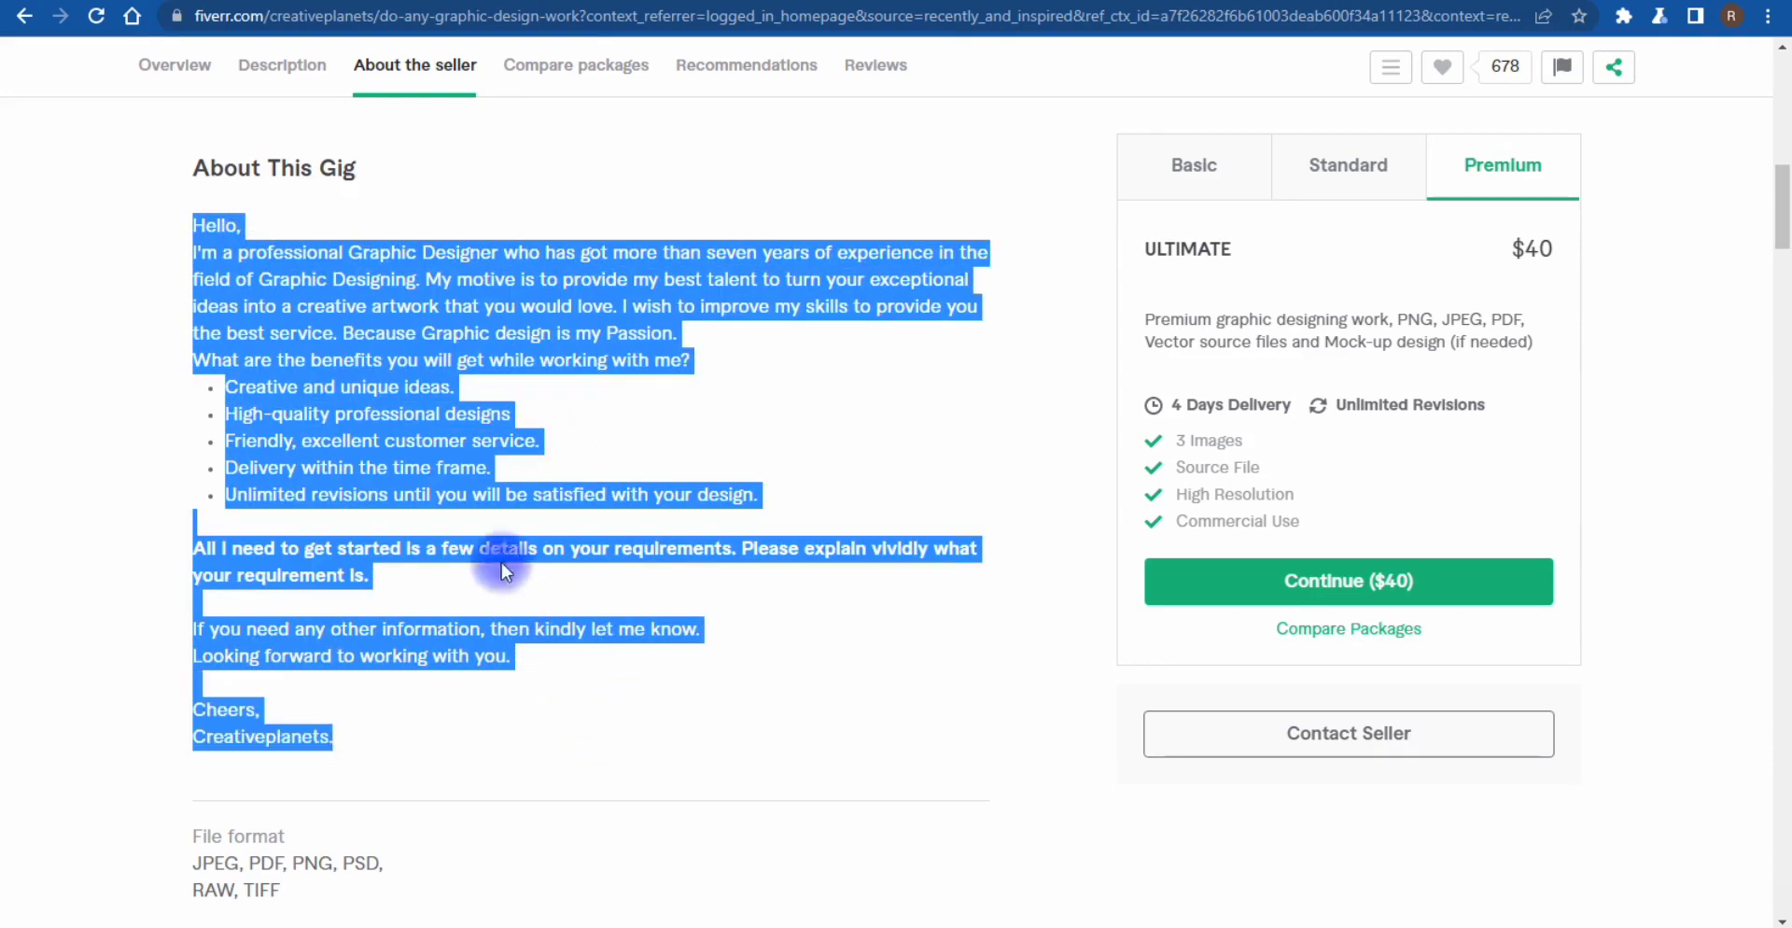
right_click(446, 452)
click(478, 462)
click(224, 2)
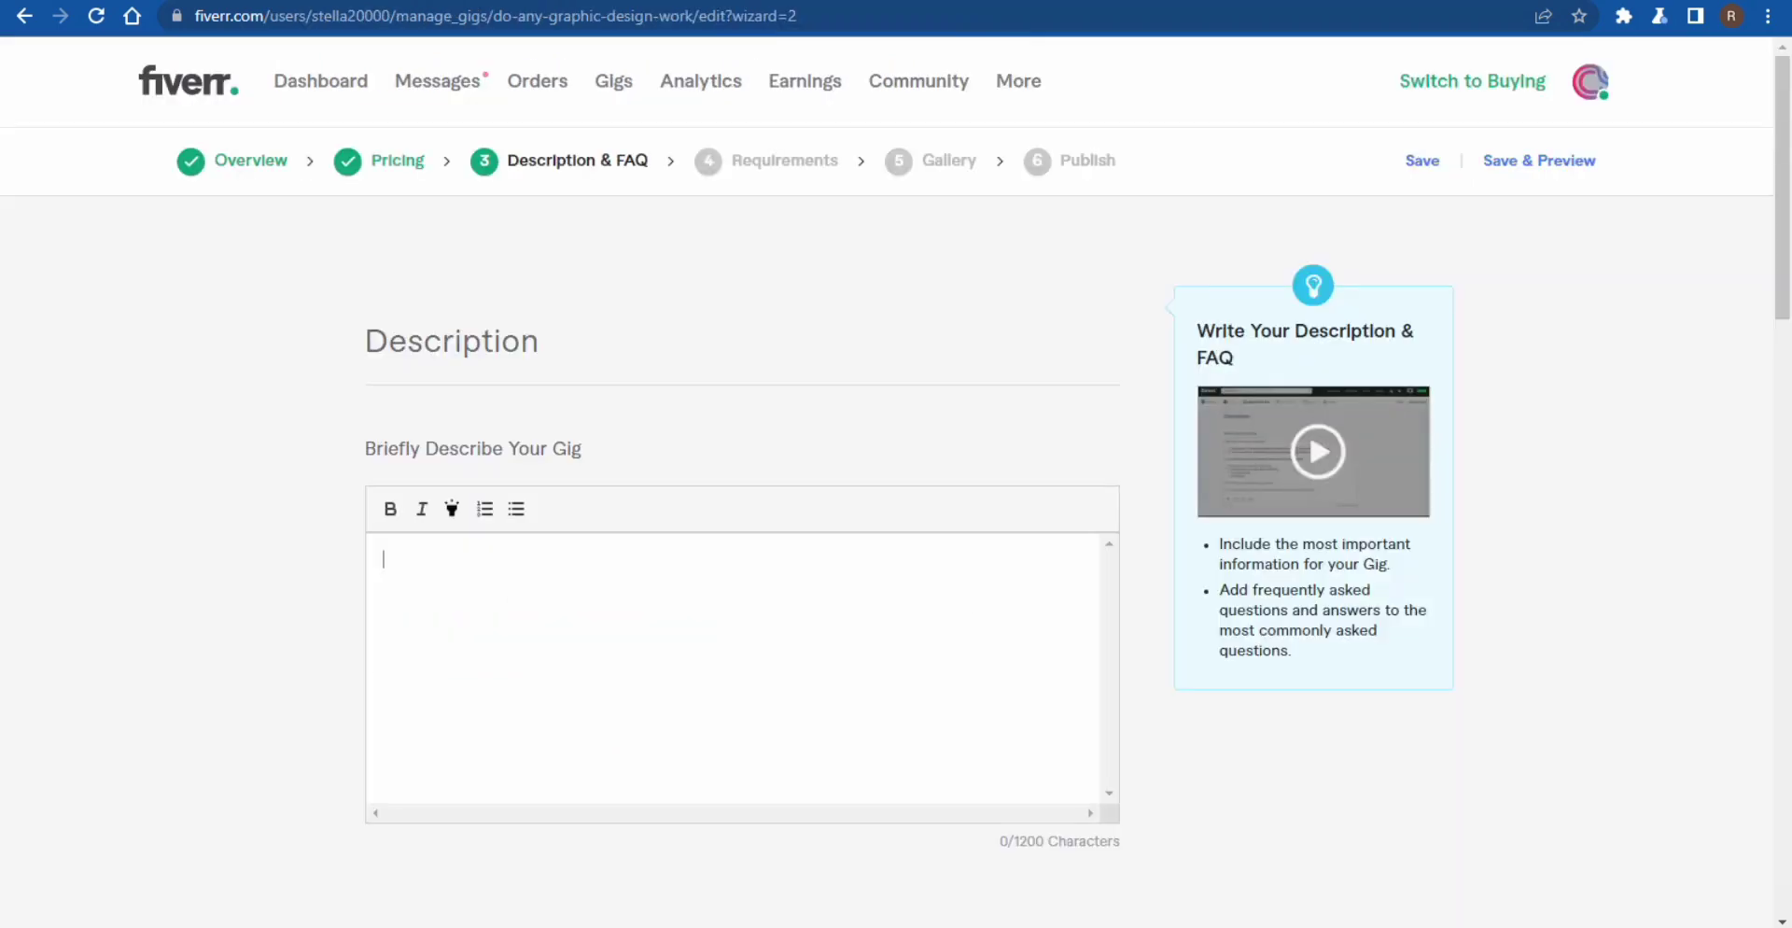
right_click(569, 626)
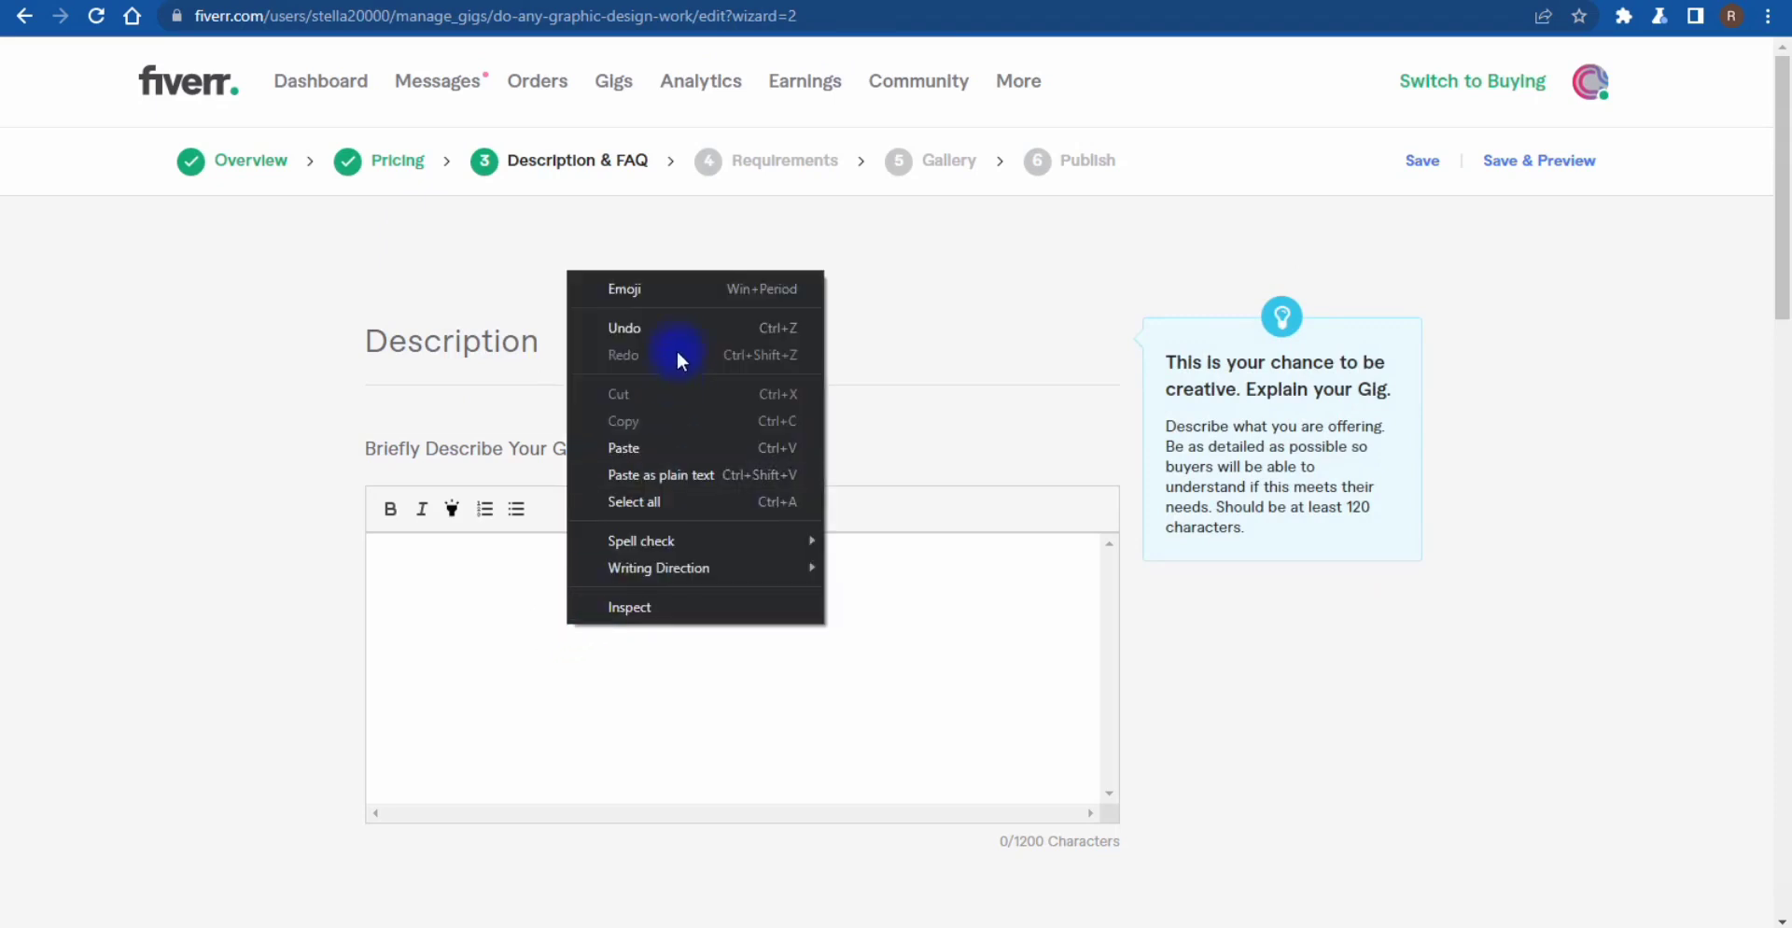
click(650, 449)
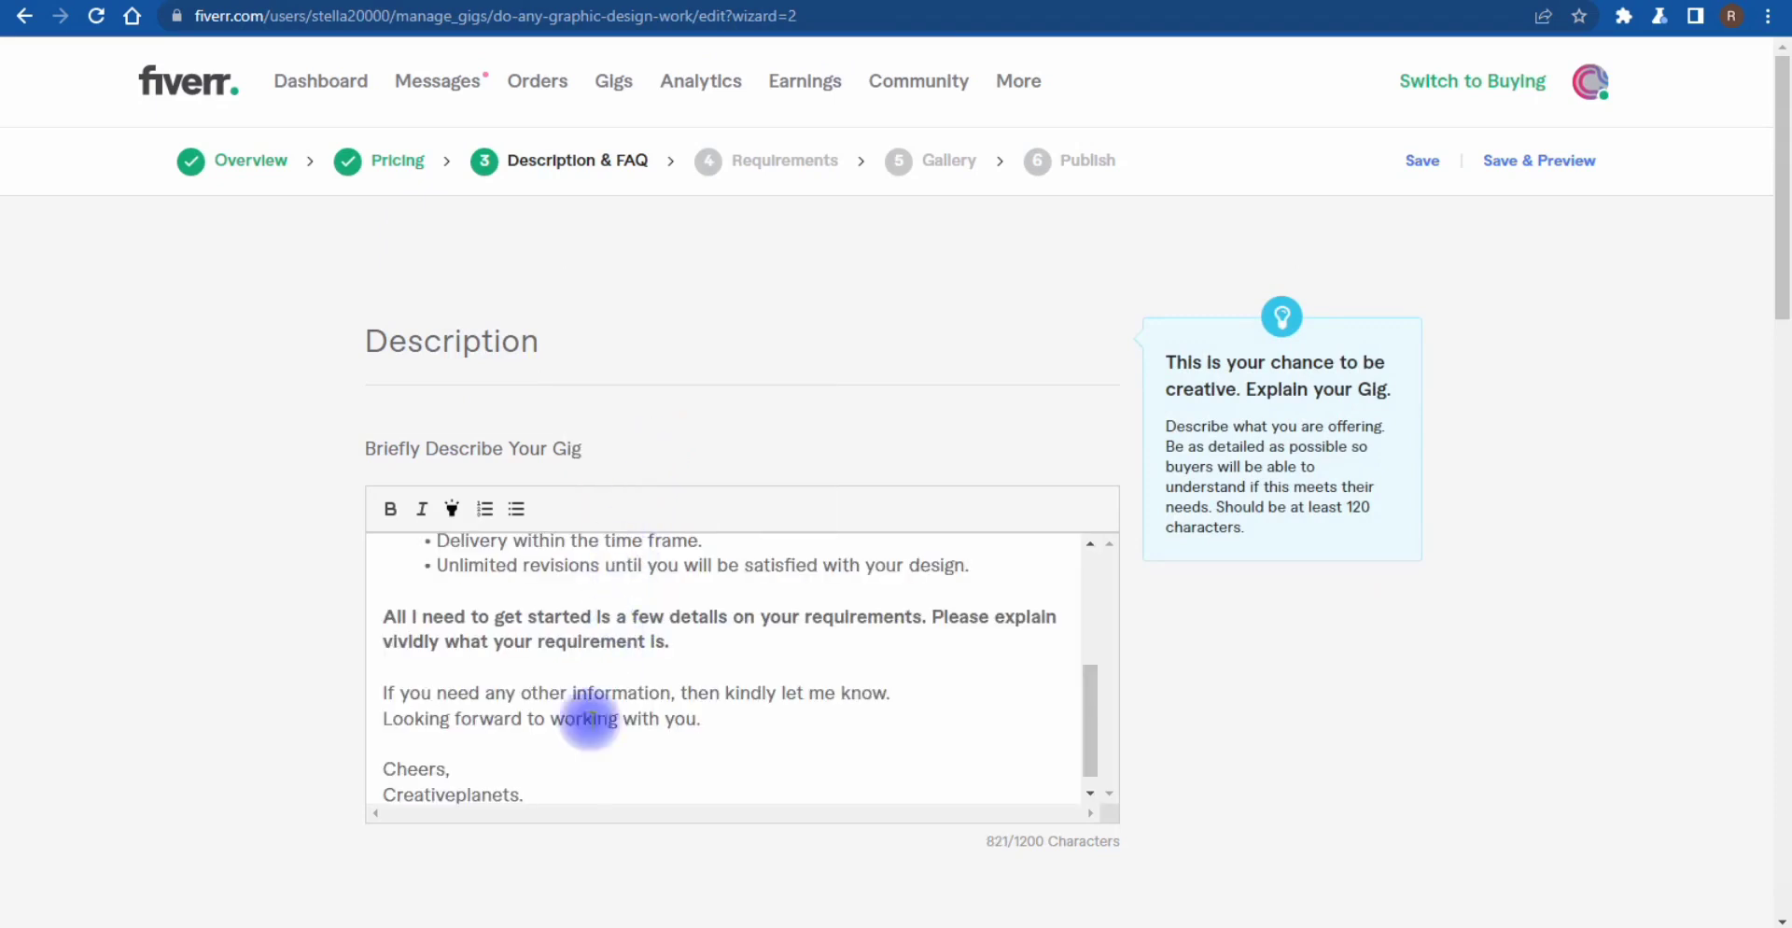
- Replace the example seller's name under "Cheers," at the end of the description with the account's own username
key(BackSpace)
key(BackSpace)
key(BackSpace)
key(BackSpace)
key(BackSpace)
key(BackSpace)
key(BackSpace)
key(BackSpace)
key(BackSpace)
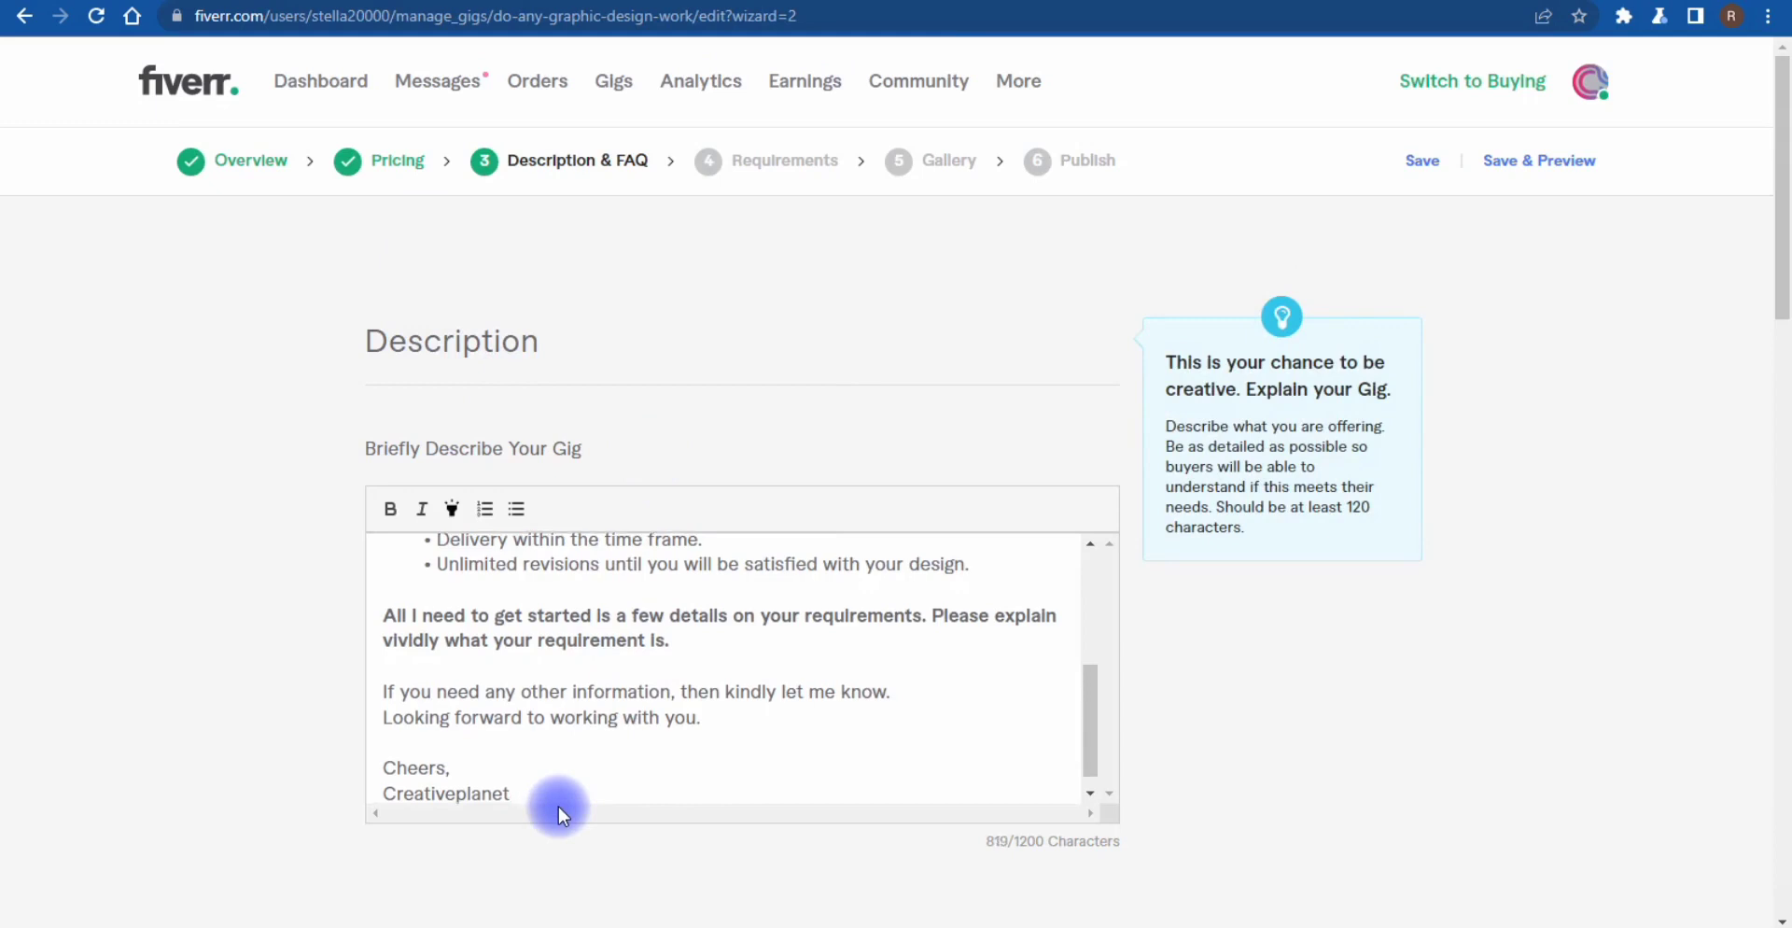
key(BackSpace)
key(BackSpace)
key(BackSpace)
key(BackSpace)
key(BackSpace)
key(BackSpace)
key(BackSpace)
text(Stella)
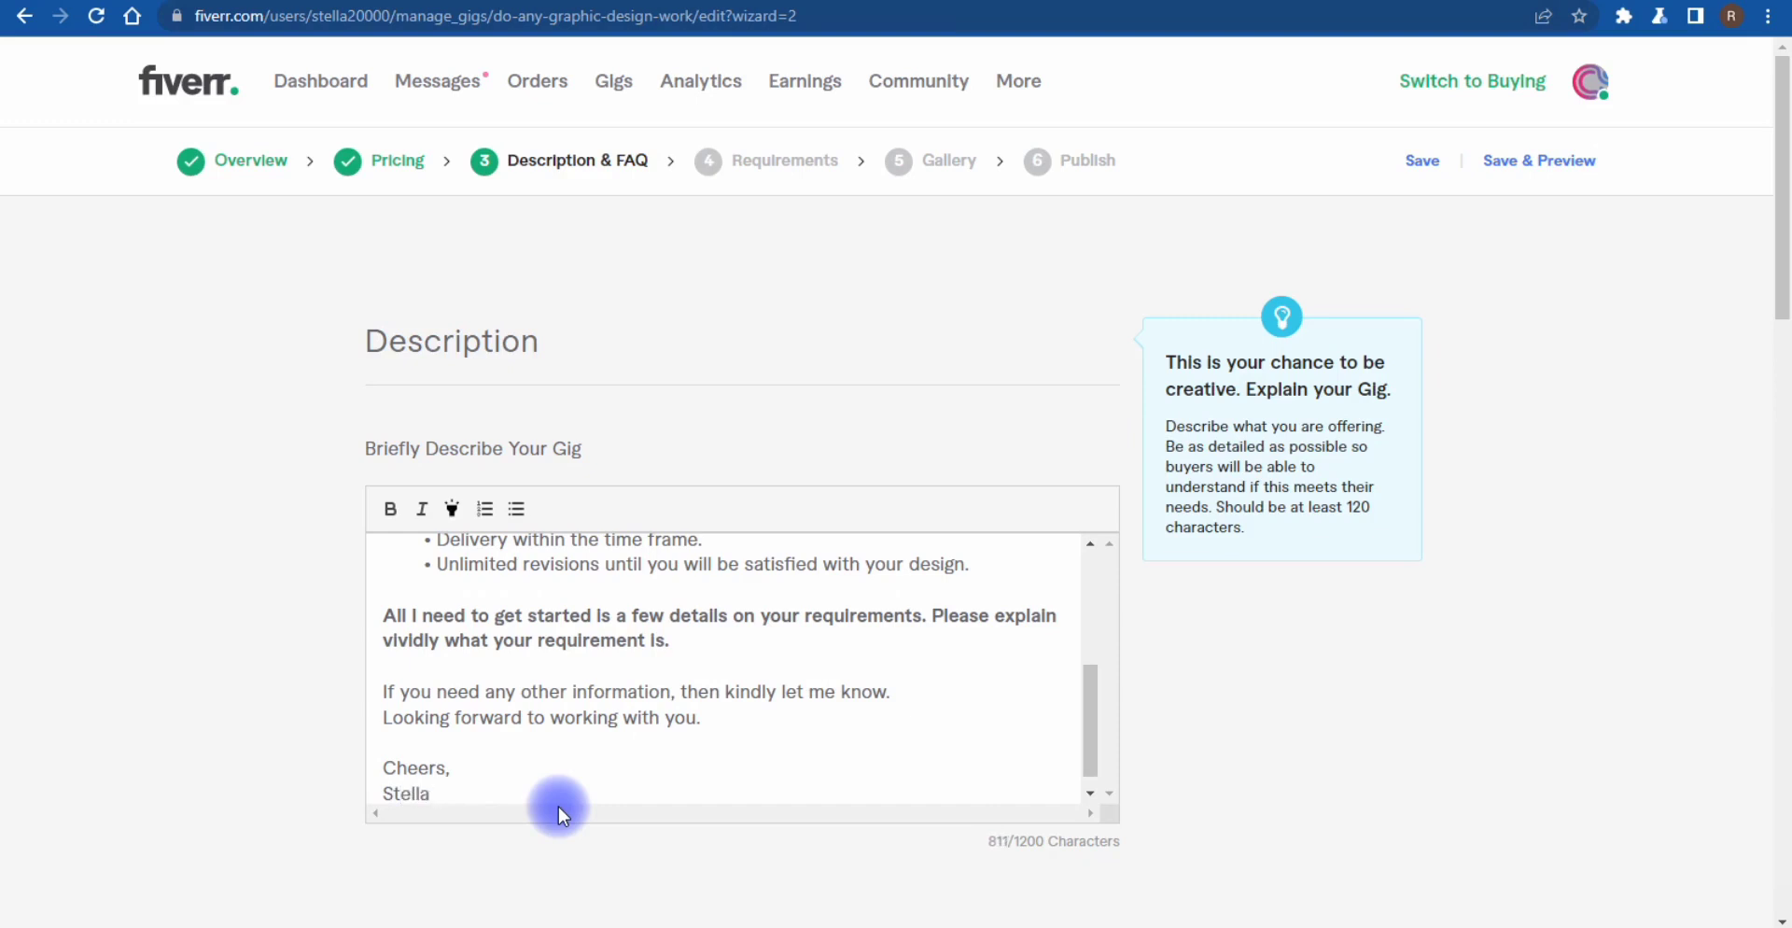
text(20000)
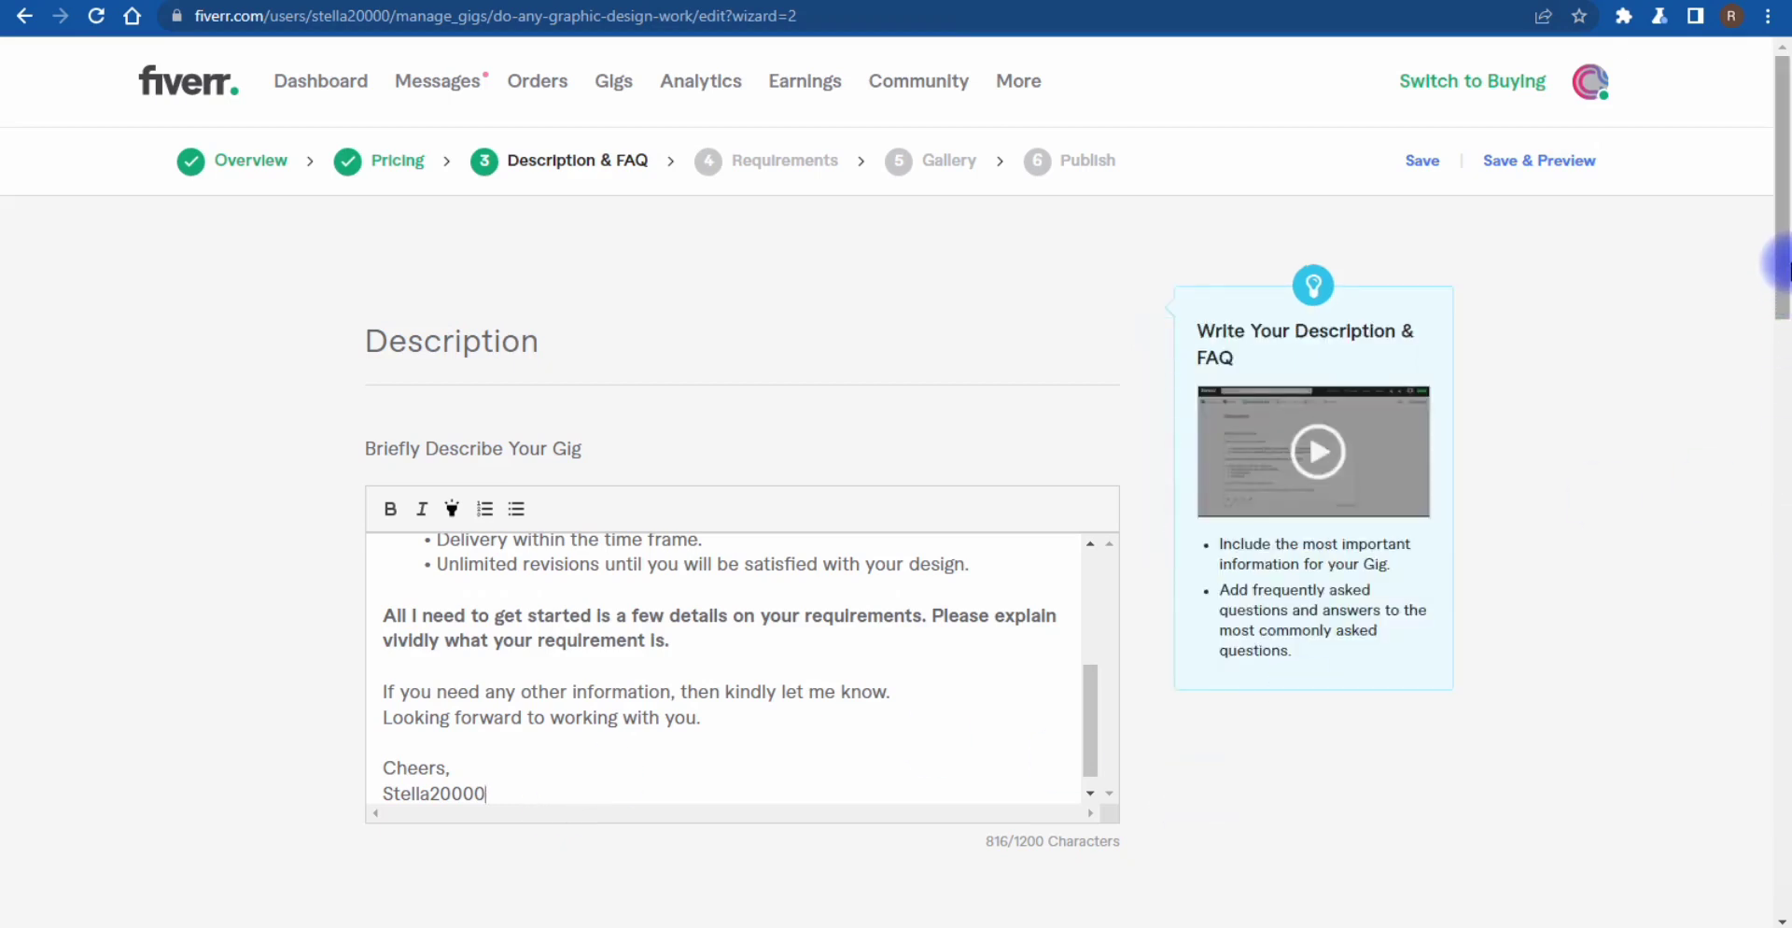
- Start a new FAQ entry below the description with the question "can you a background from a photo?"
drag(1785, 266, 1784, 315)
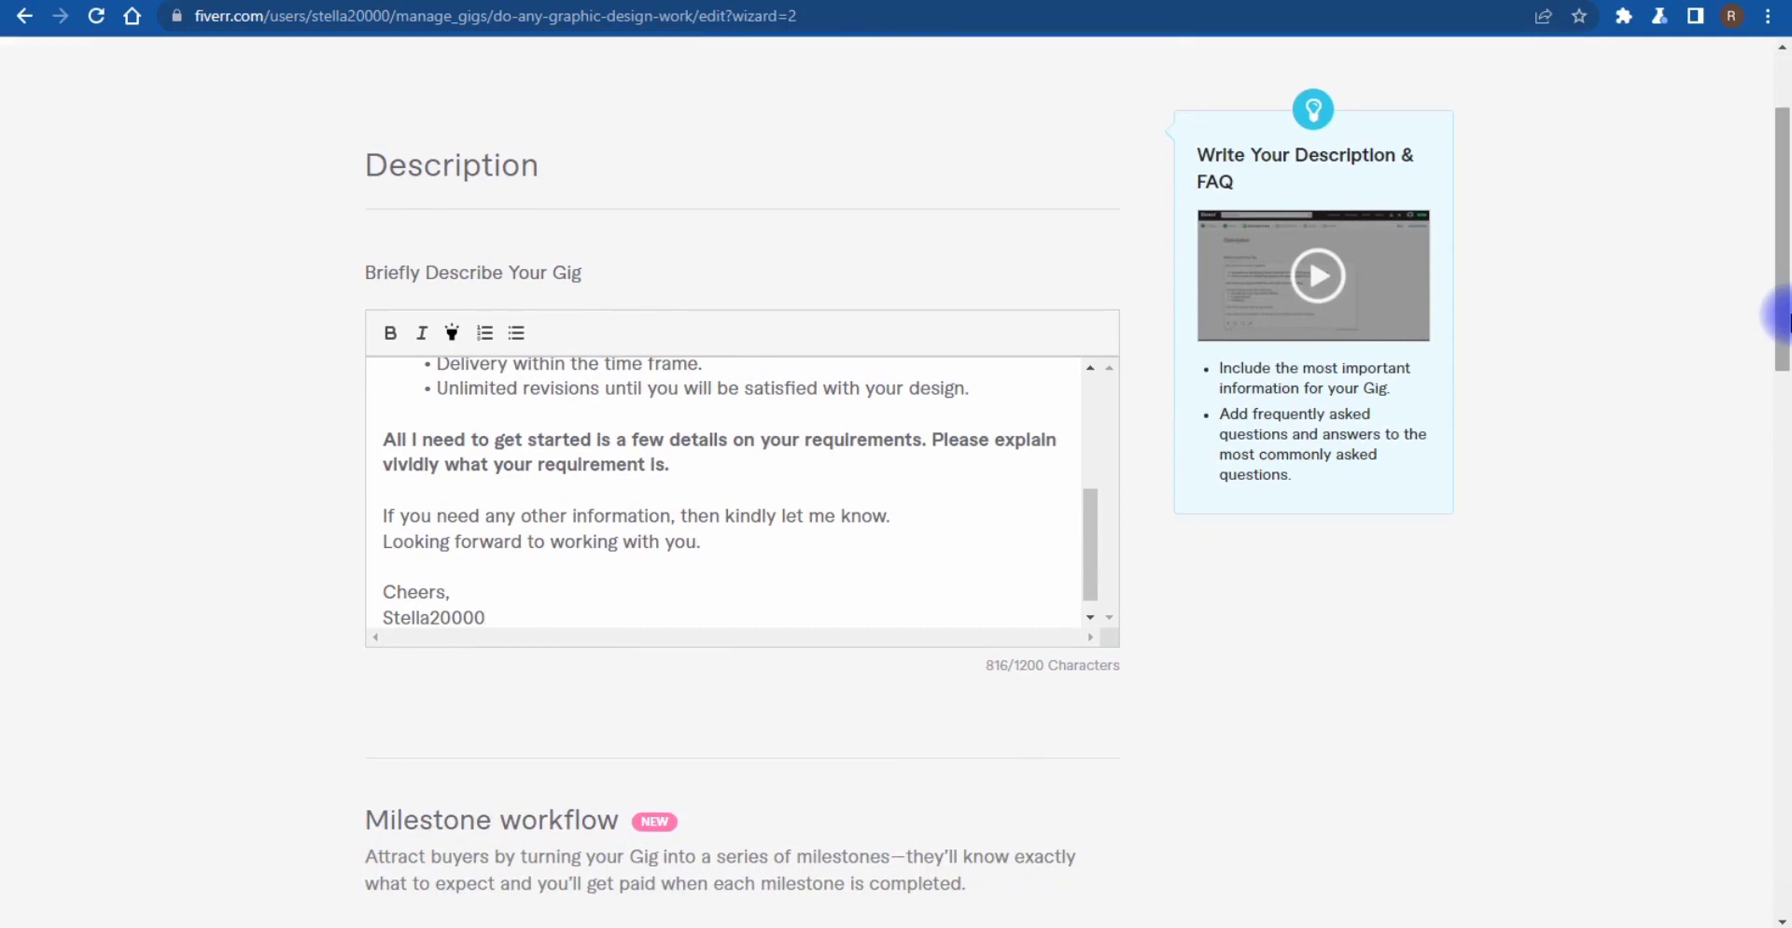
drag(1785, 287, 1785, 638)
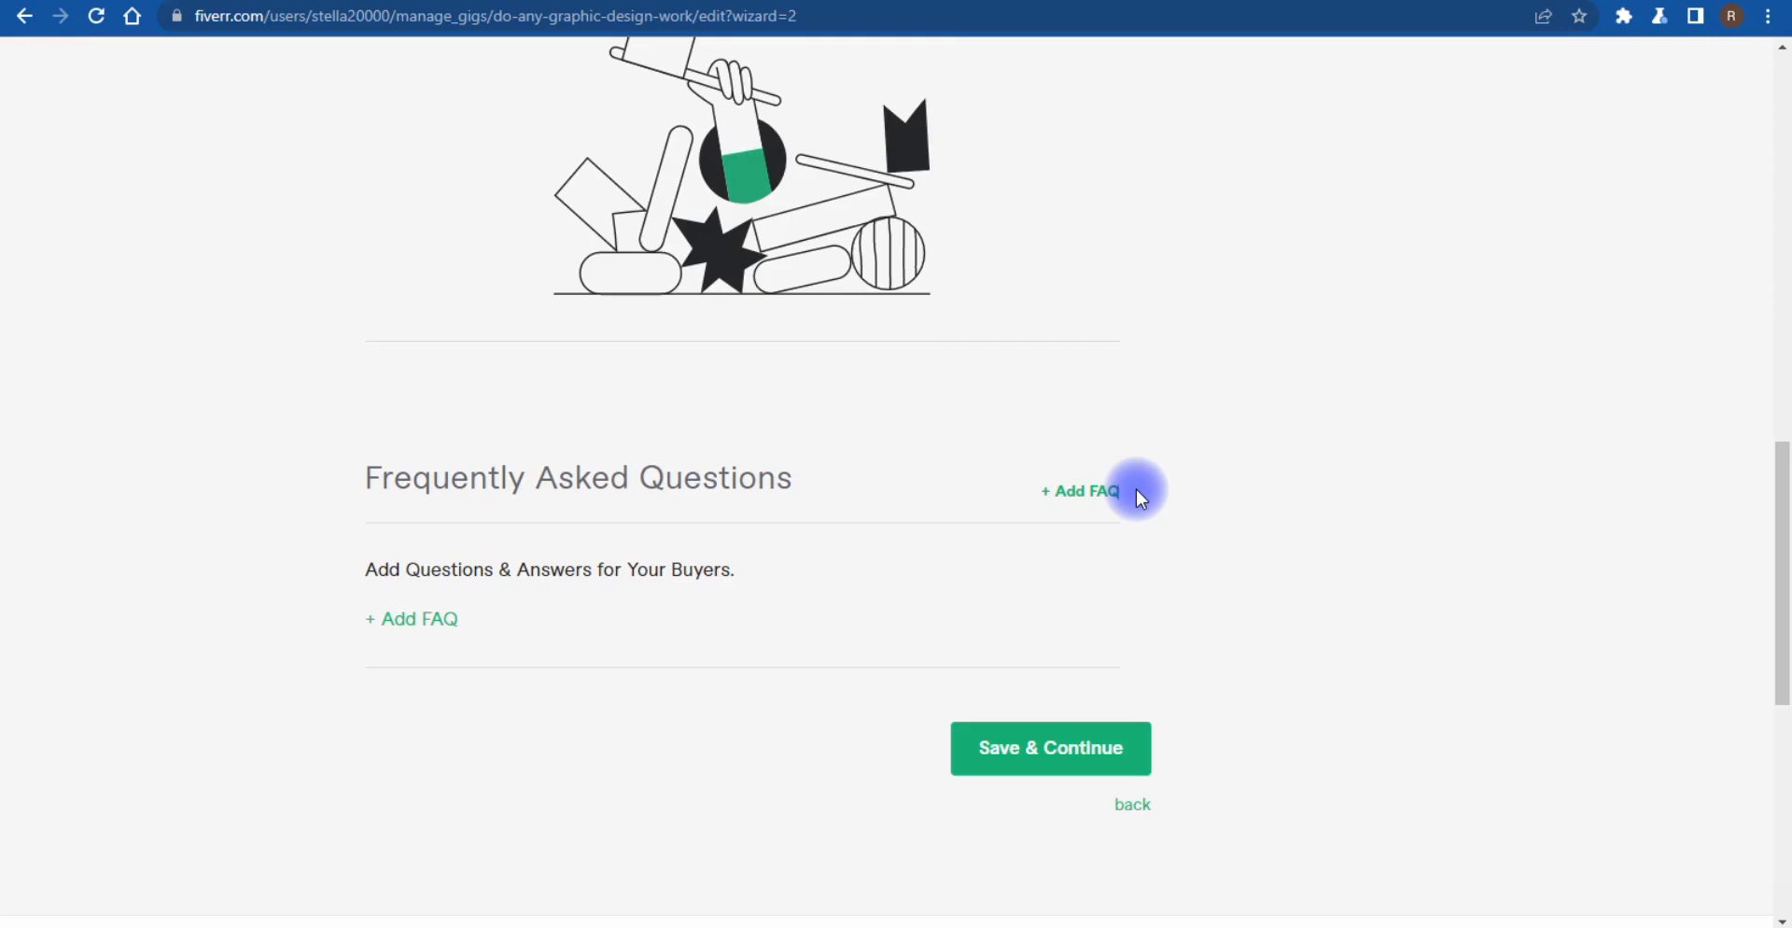
mouse_move(1090, 494)
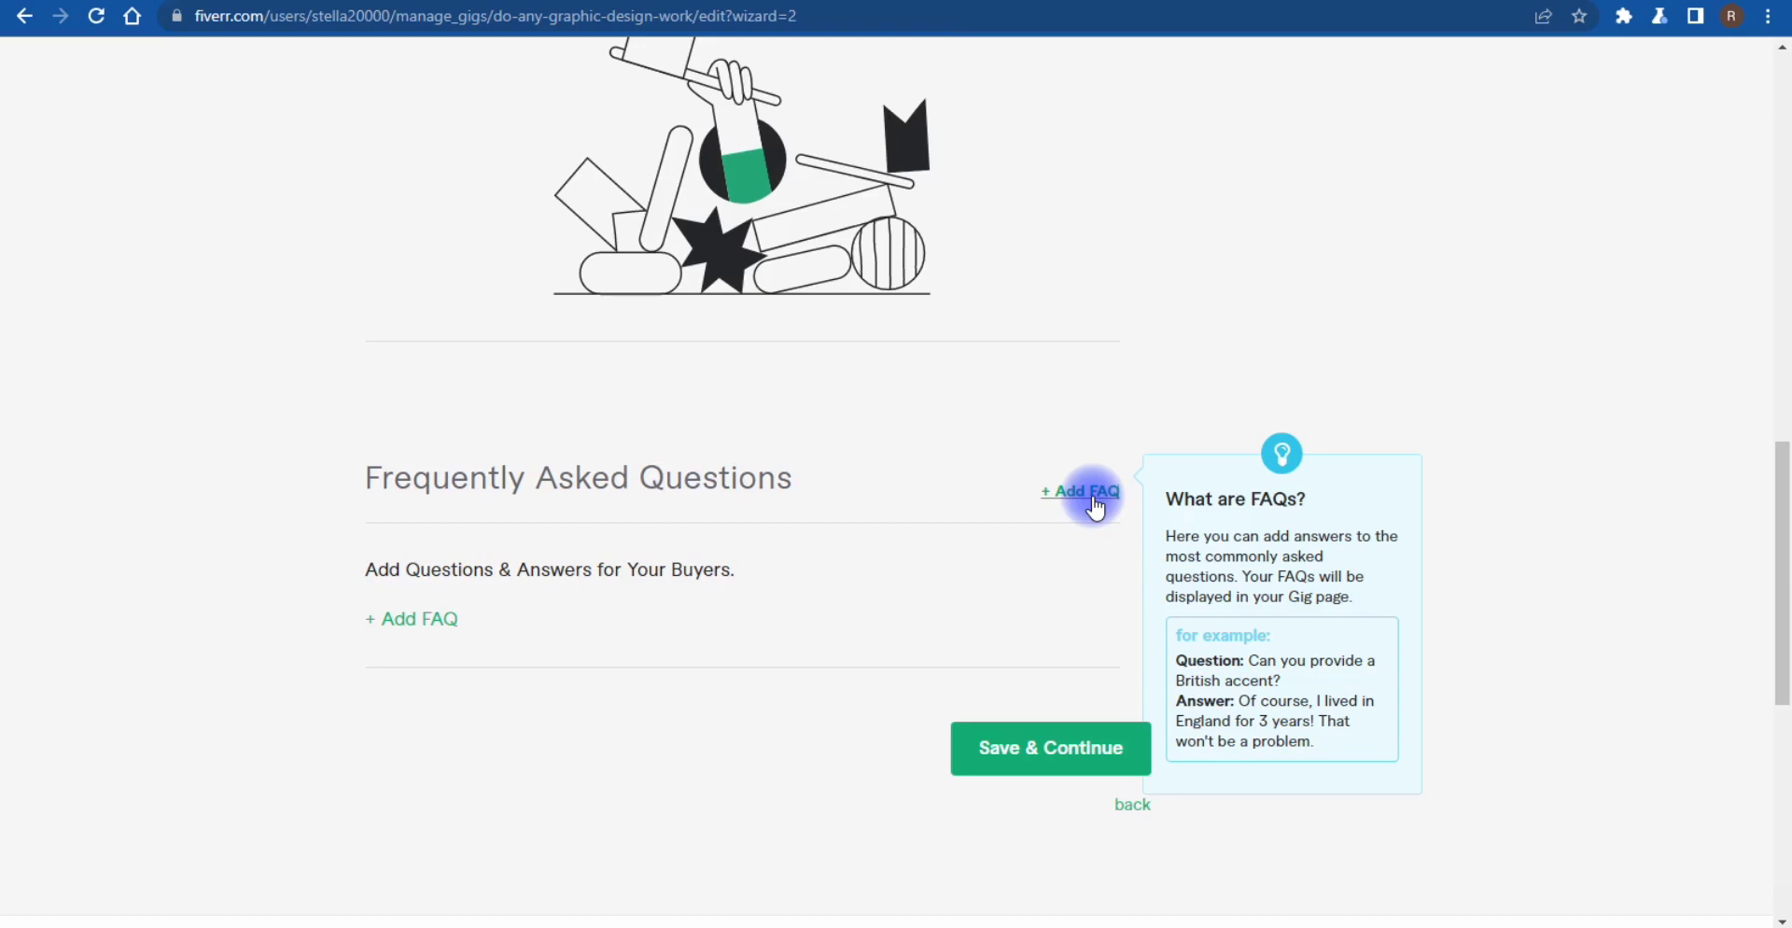
click(1095, 502)
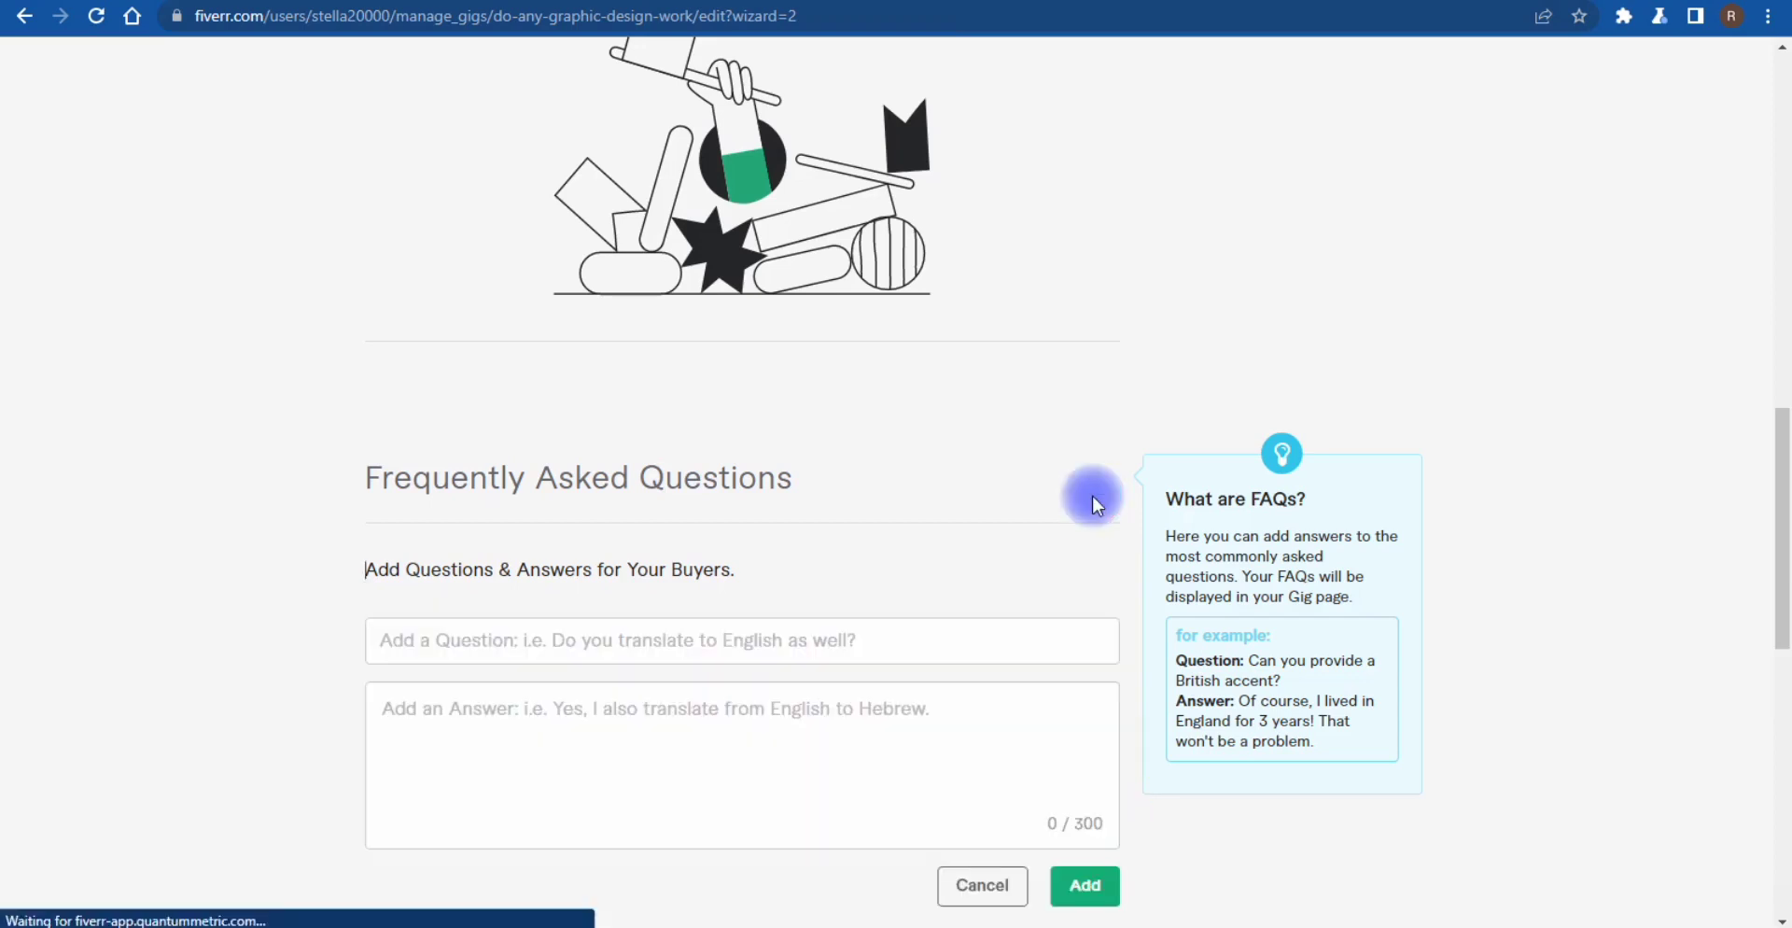
click(703, 656)
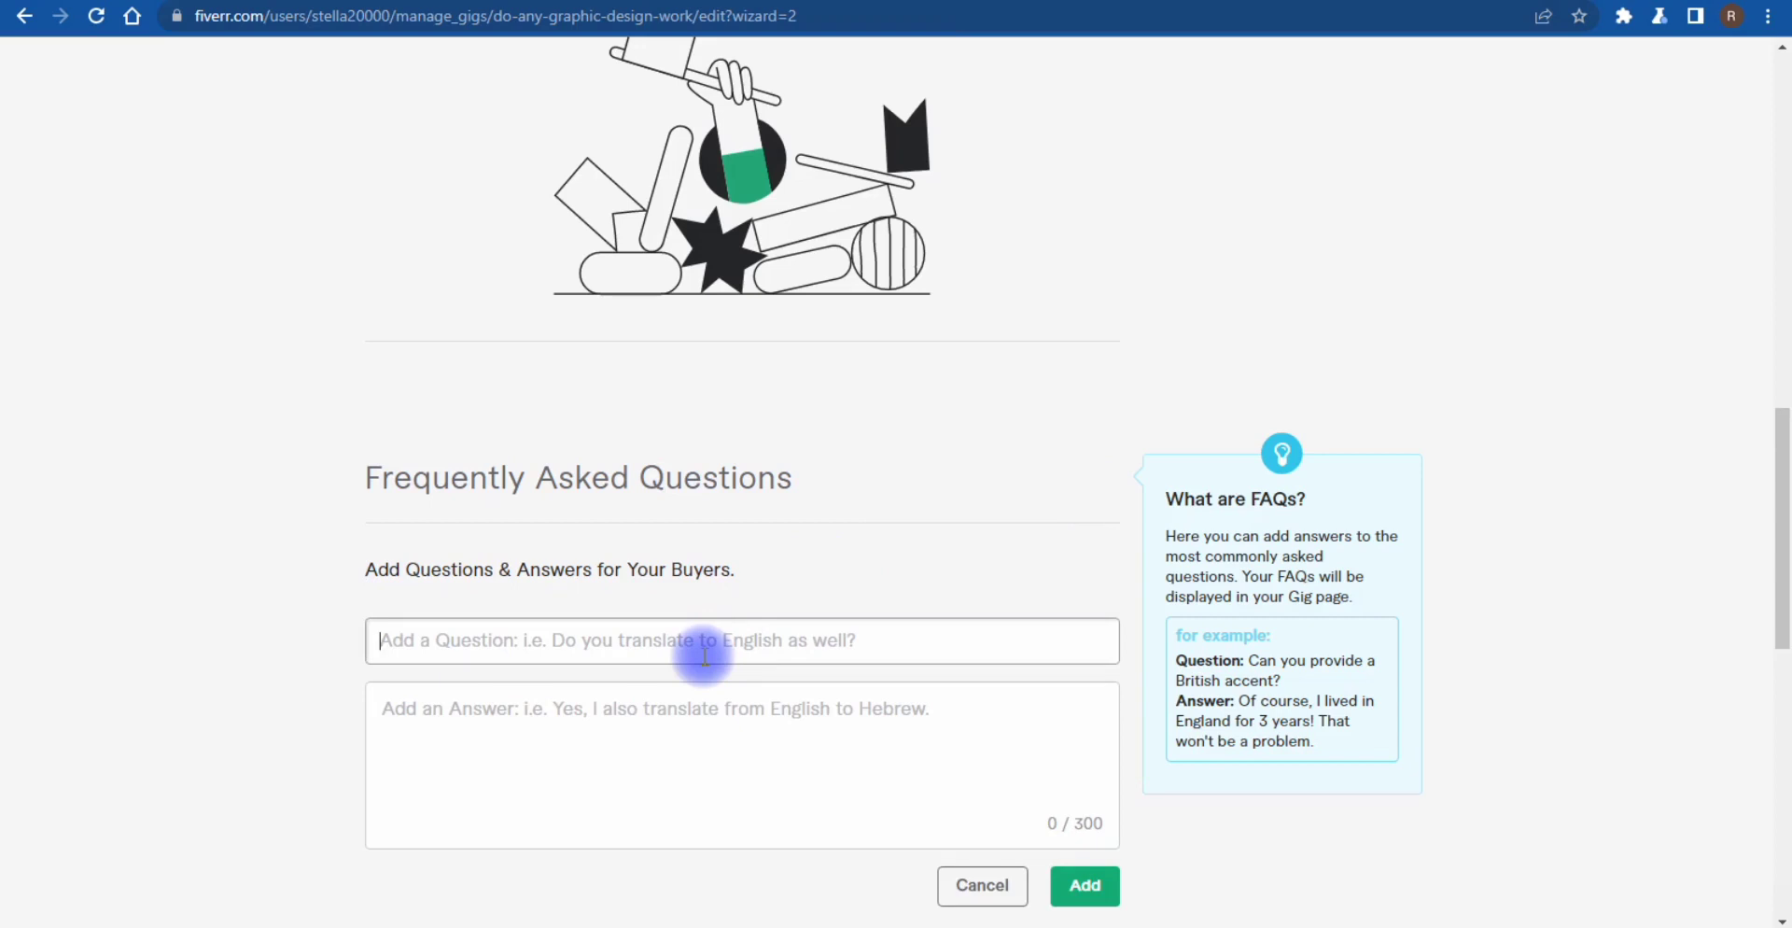
text(cn)
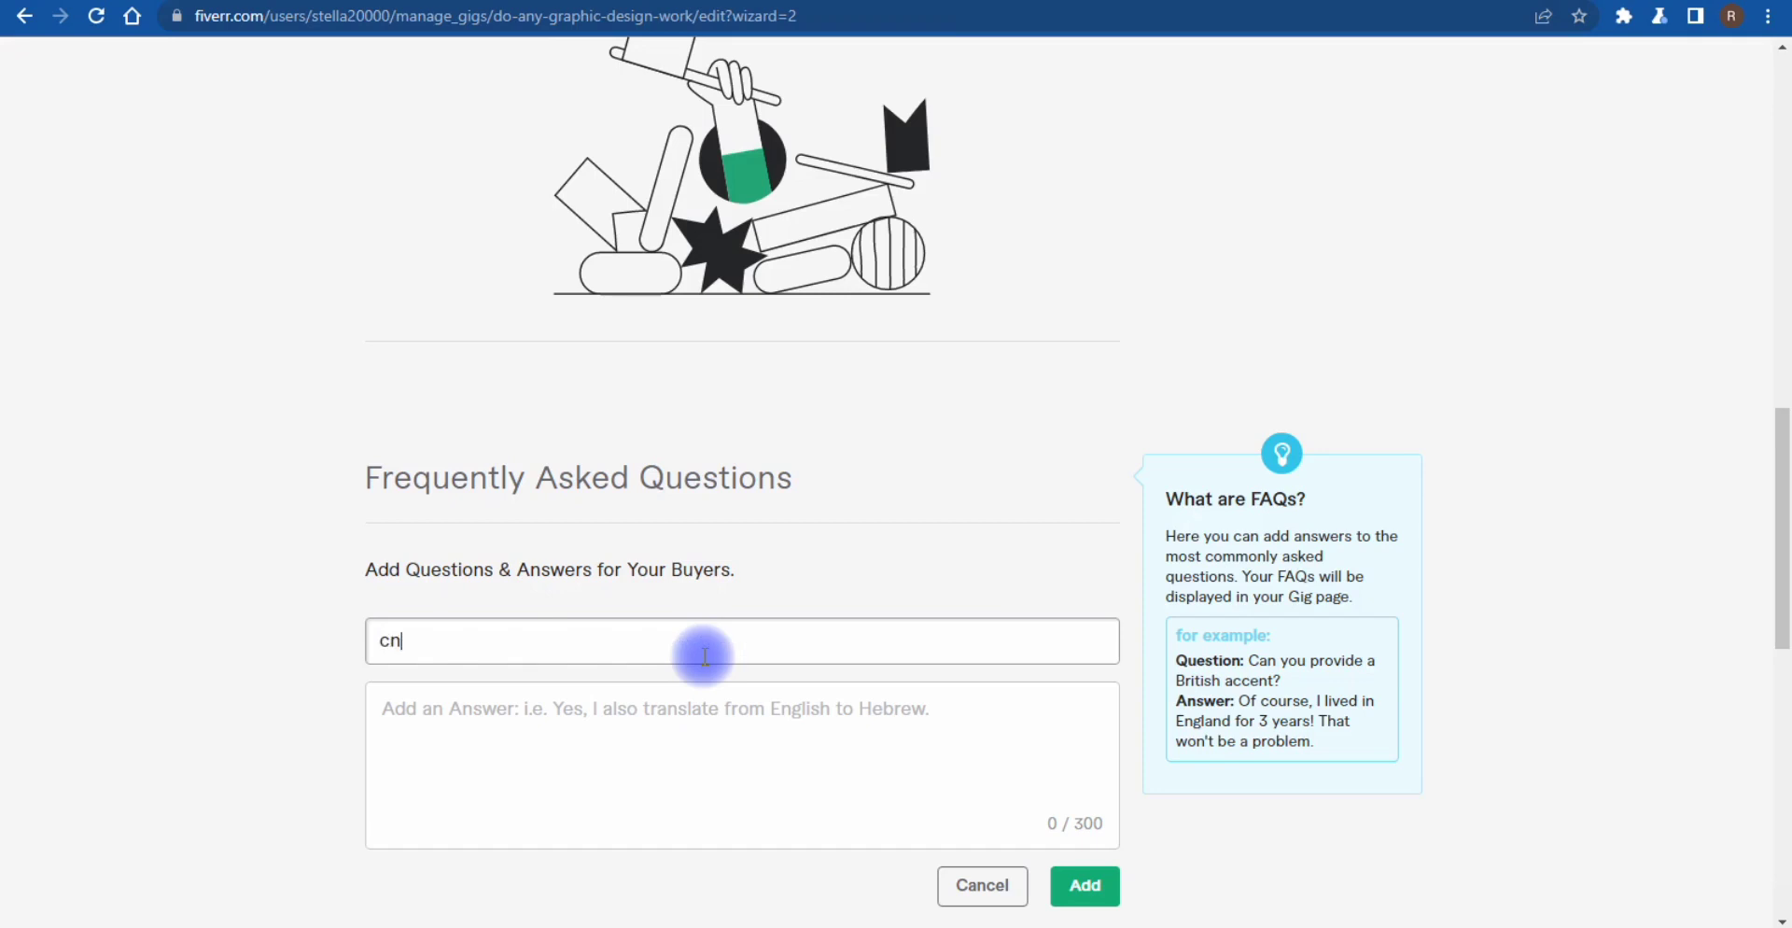
key(BackSpace)
text(an you a bag)
key(BackSpace)
text(ckgroun)
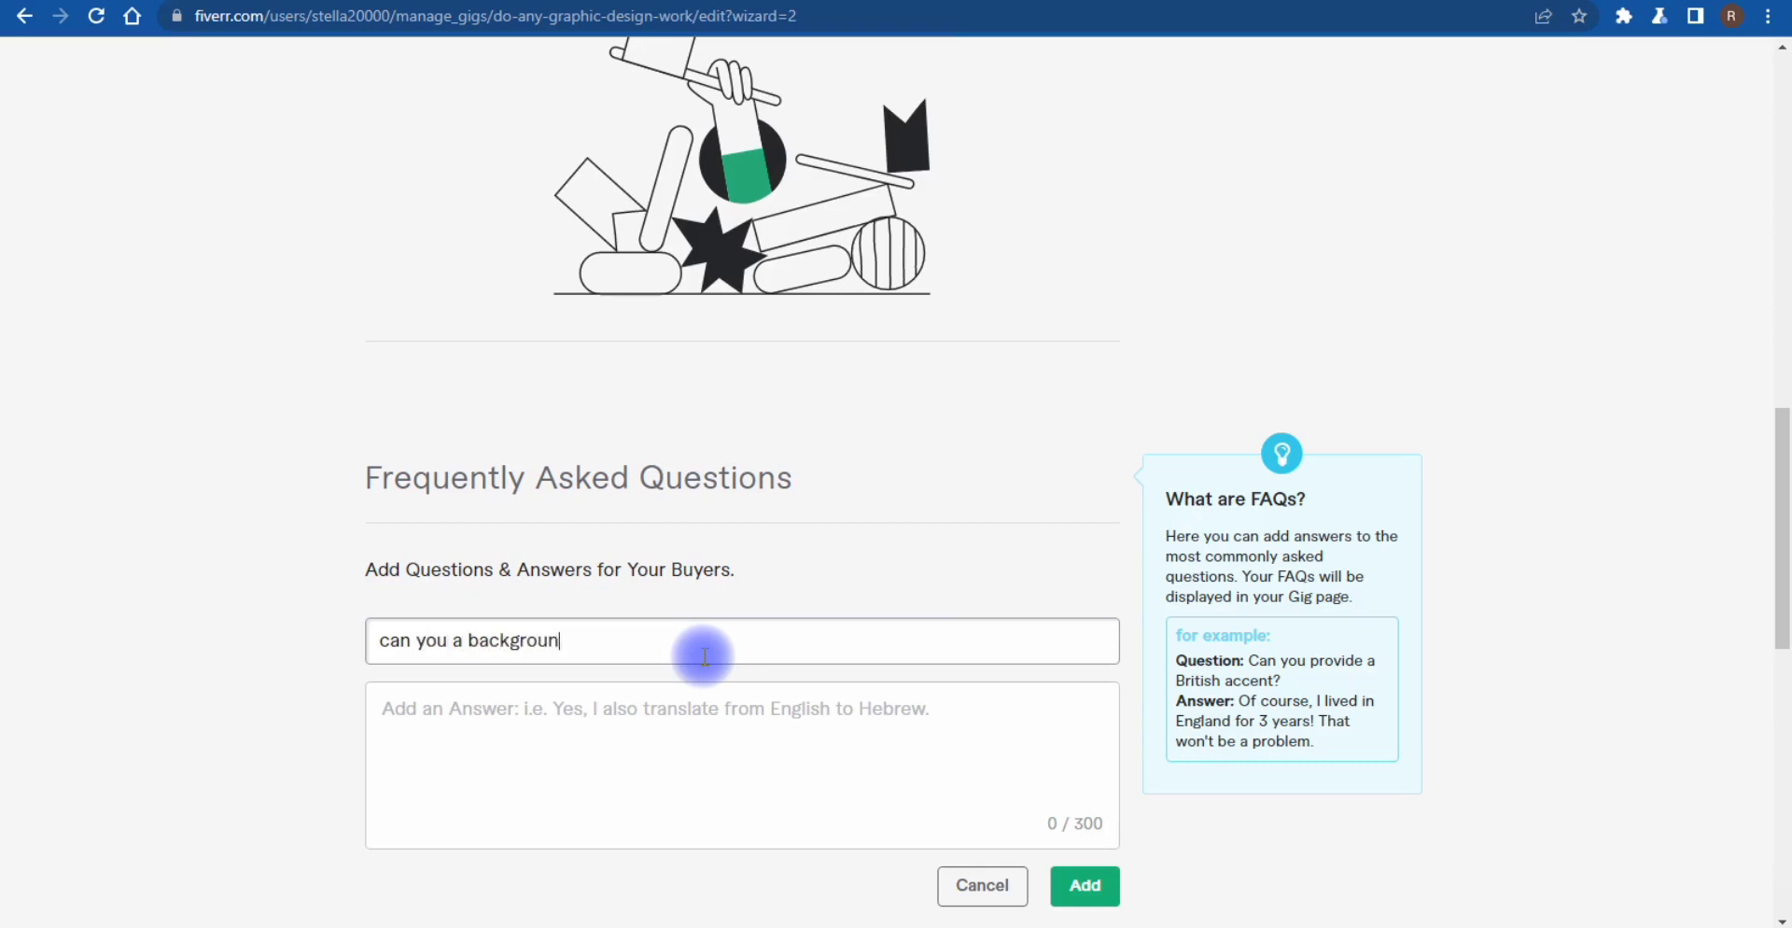
text(d)
text(from a photo?)
- Answer the FAQ question with "yes, i can.", add the entry, and save the page to continue to Requirements
click(697, 733)
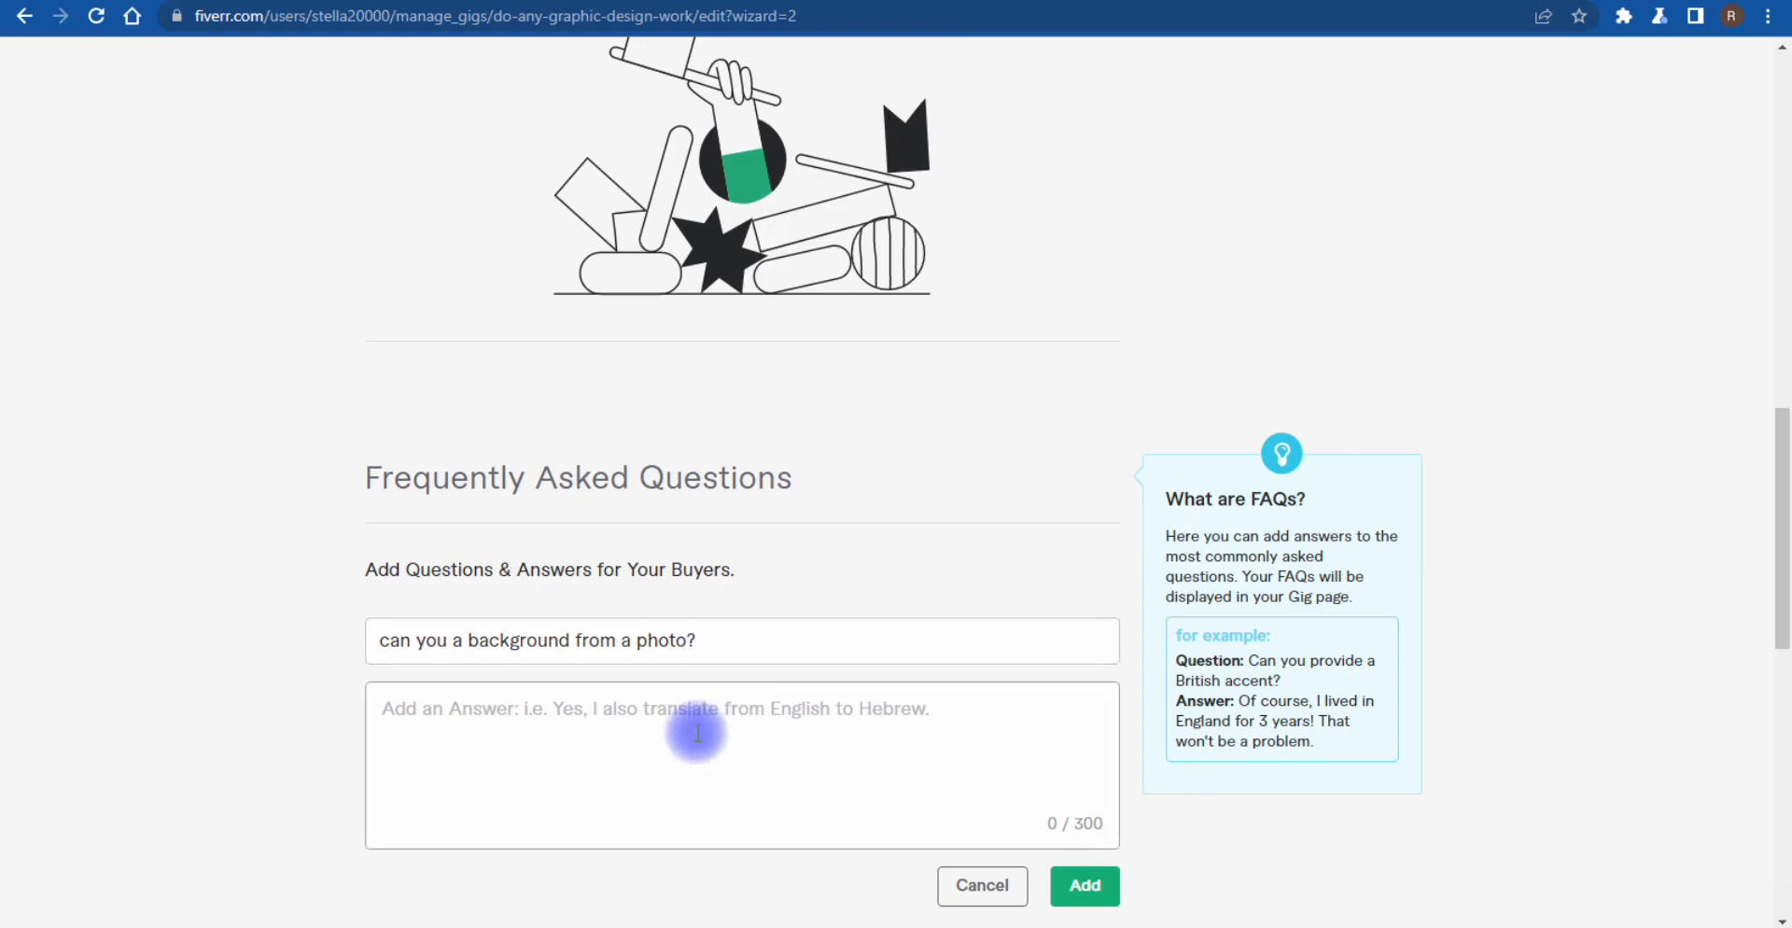
text(yes)
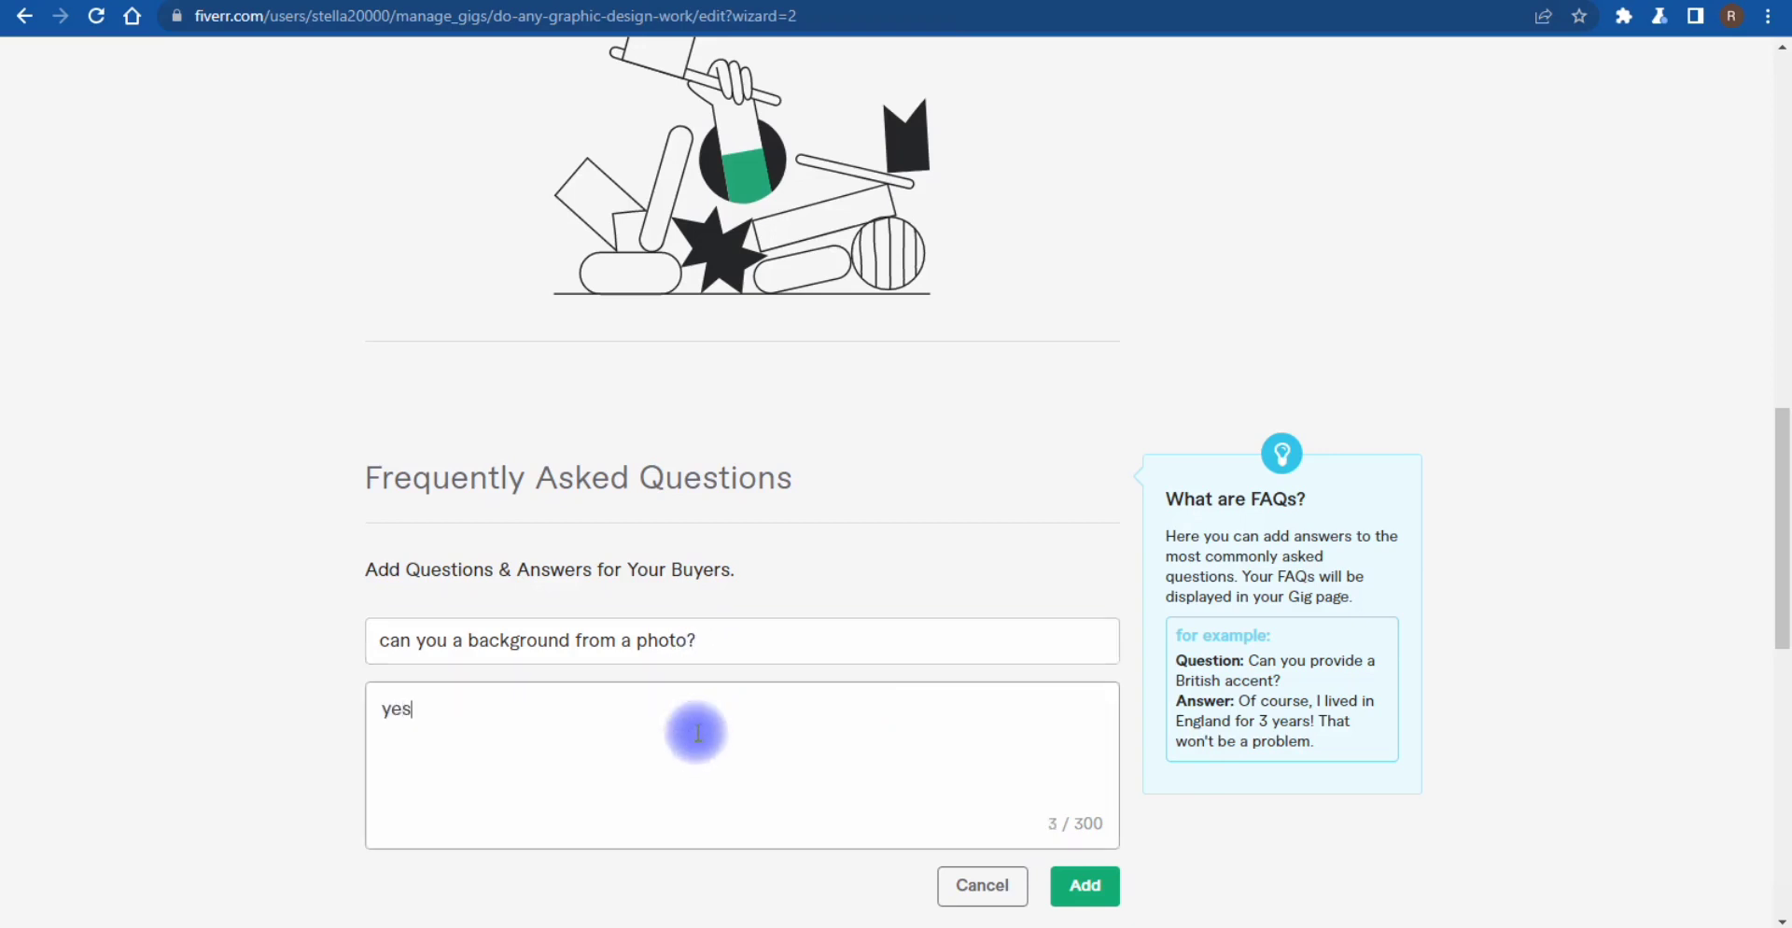
text(?)
key(BackSpace)
text(, i can.)
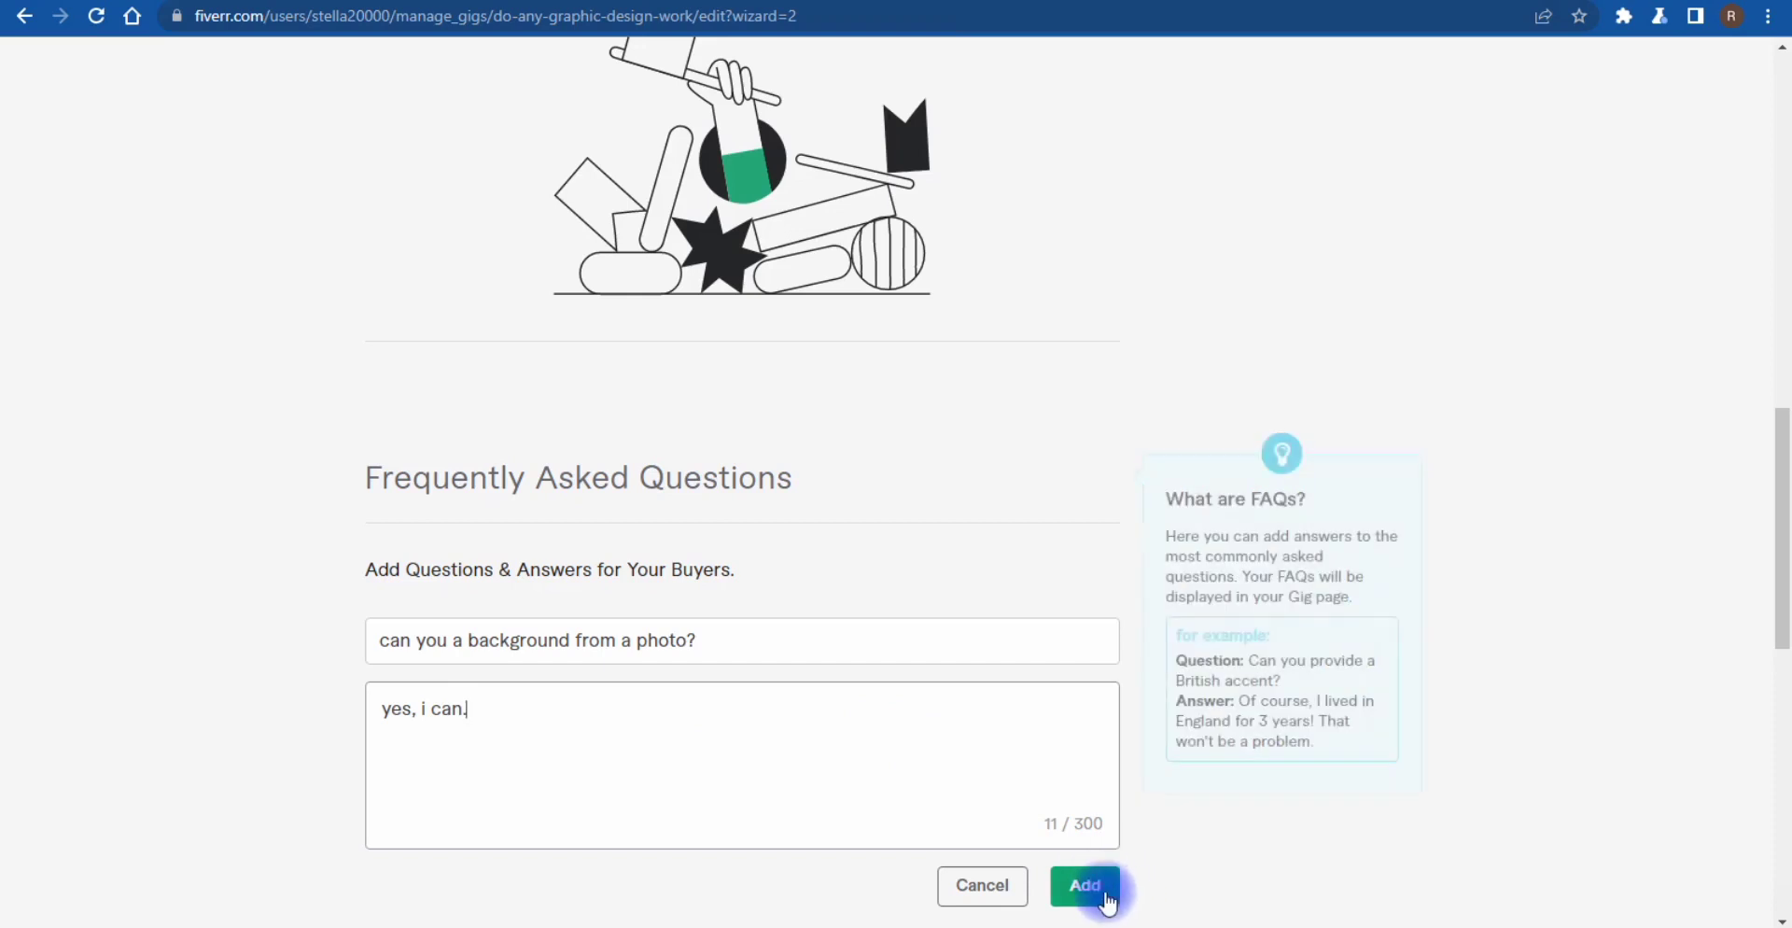
click(1105, 894)
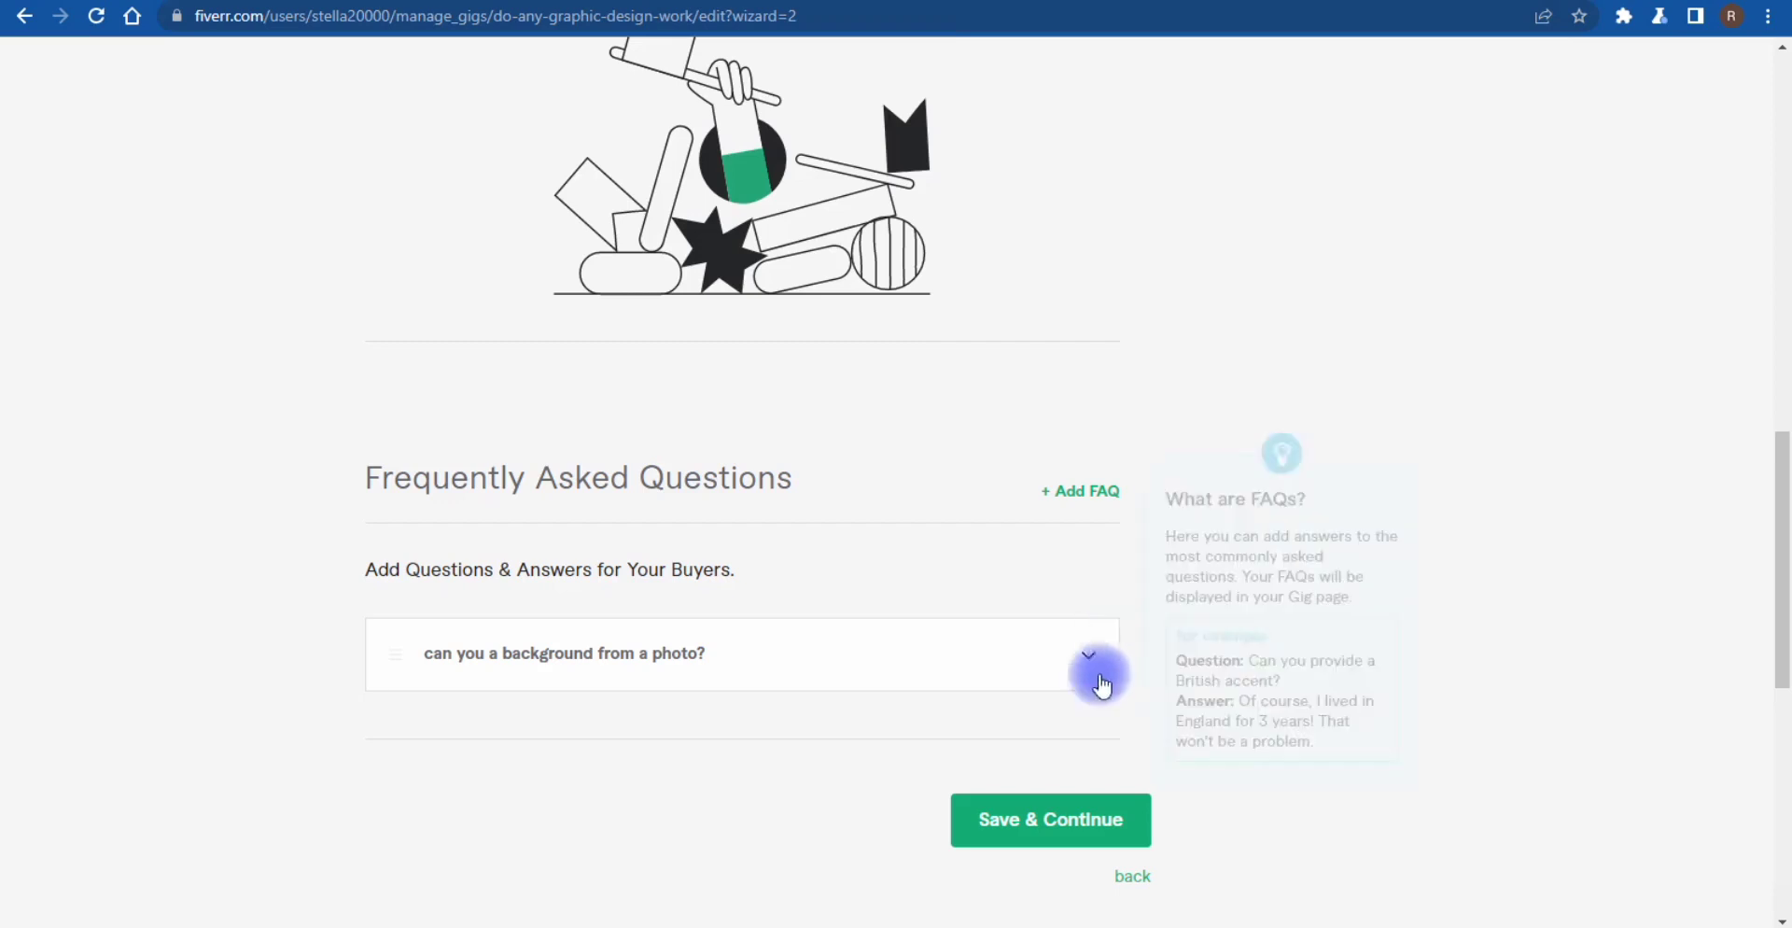
click(1053, 818)
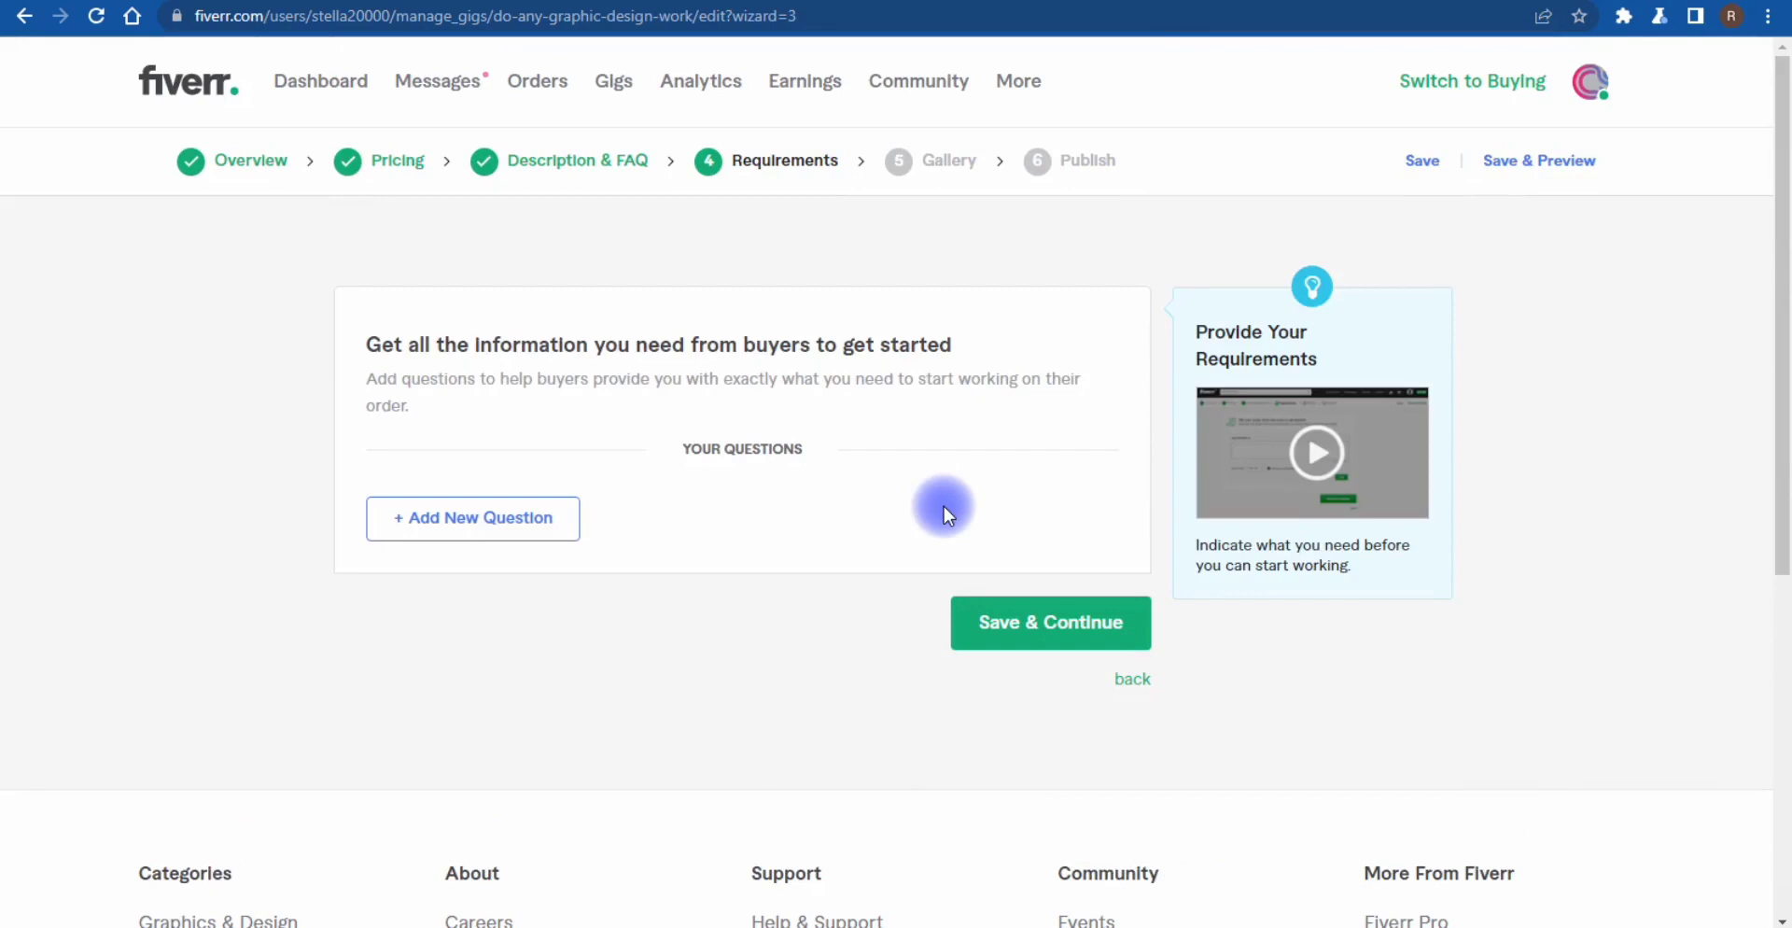
- Add the required free-text buyer question "Drop the necessary requirements on your project." and save to continue to Gallery
click(435, 516)
click(500, 612)
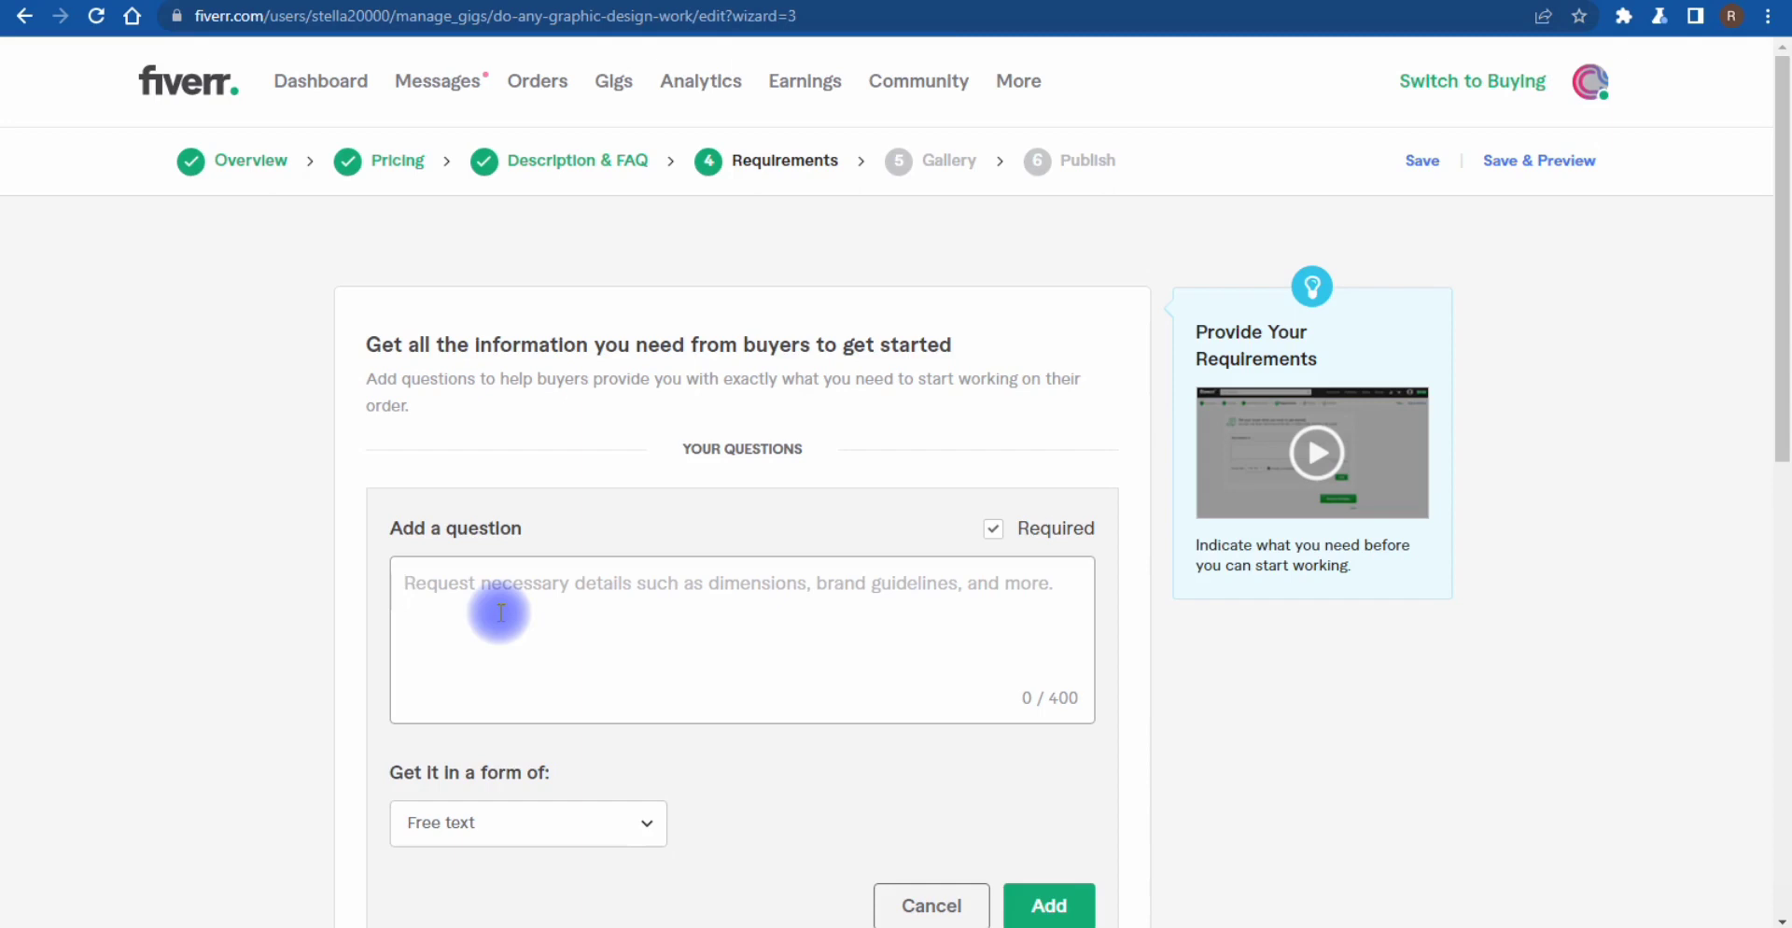
text(D)
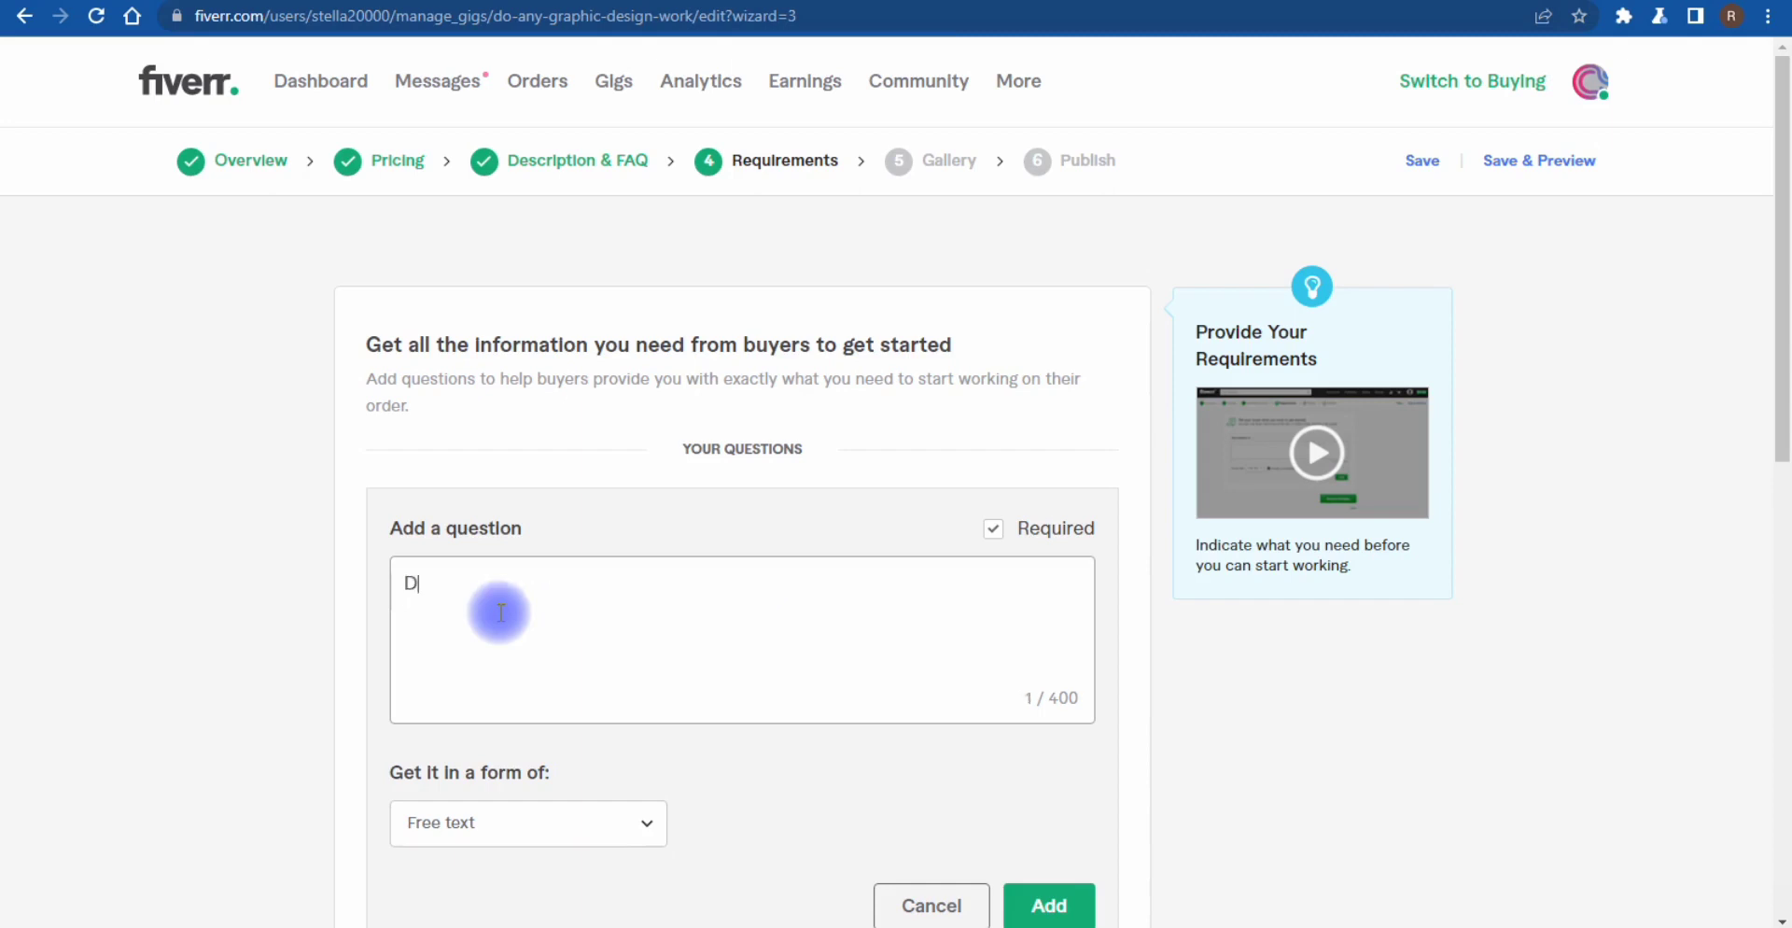
text(rop the necessary require)
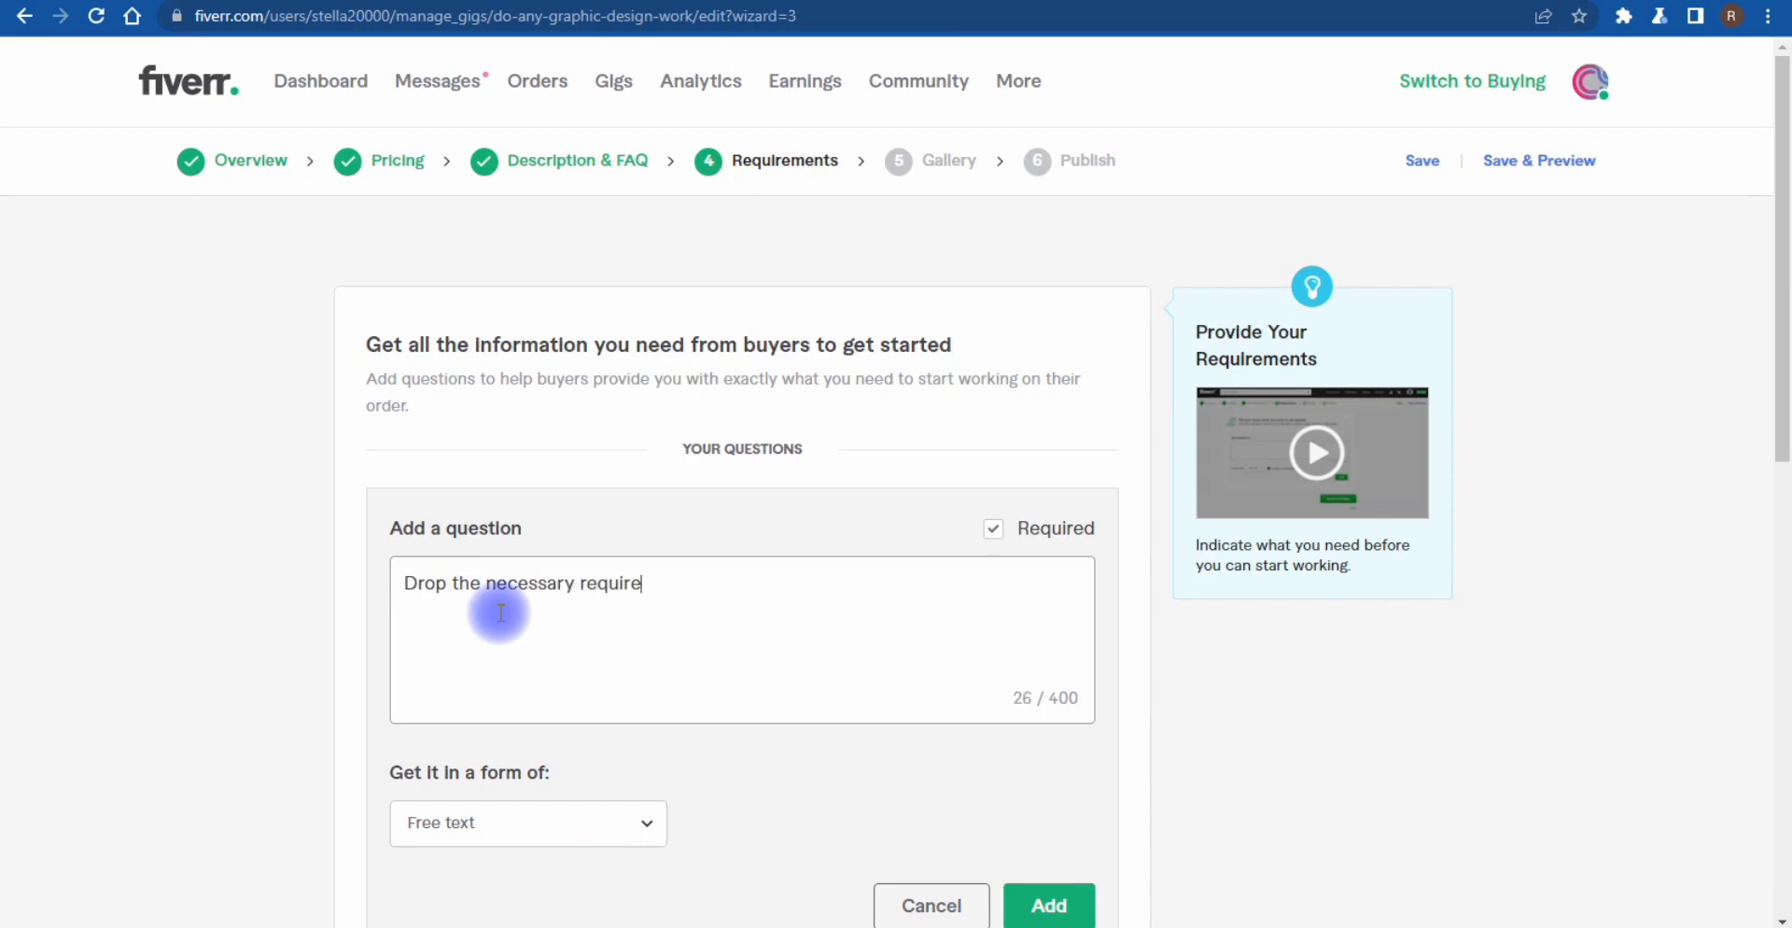
text(ments on your pro)
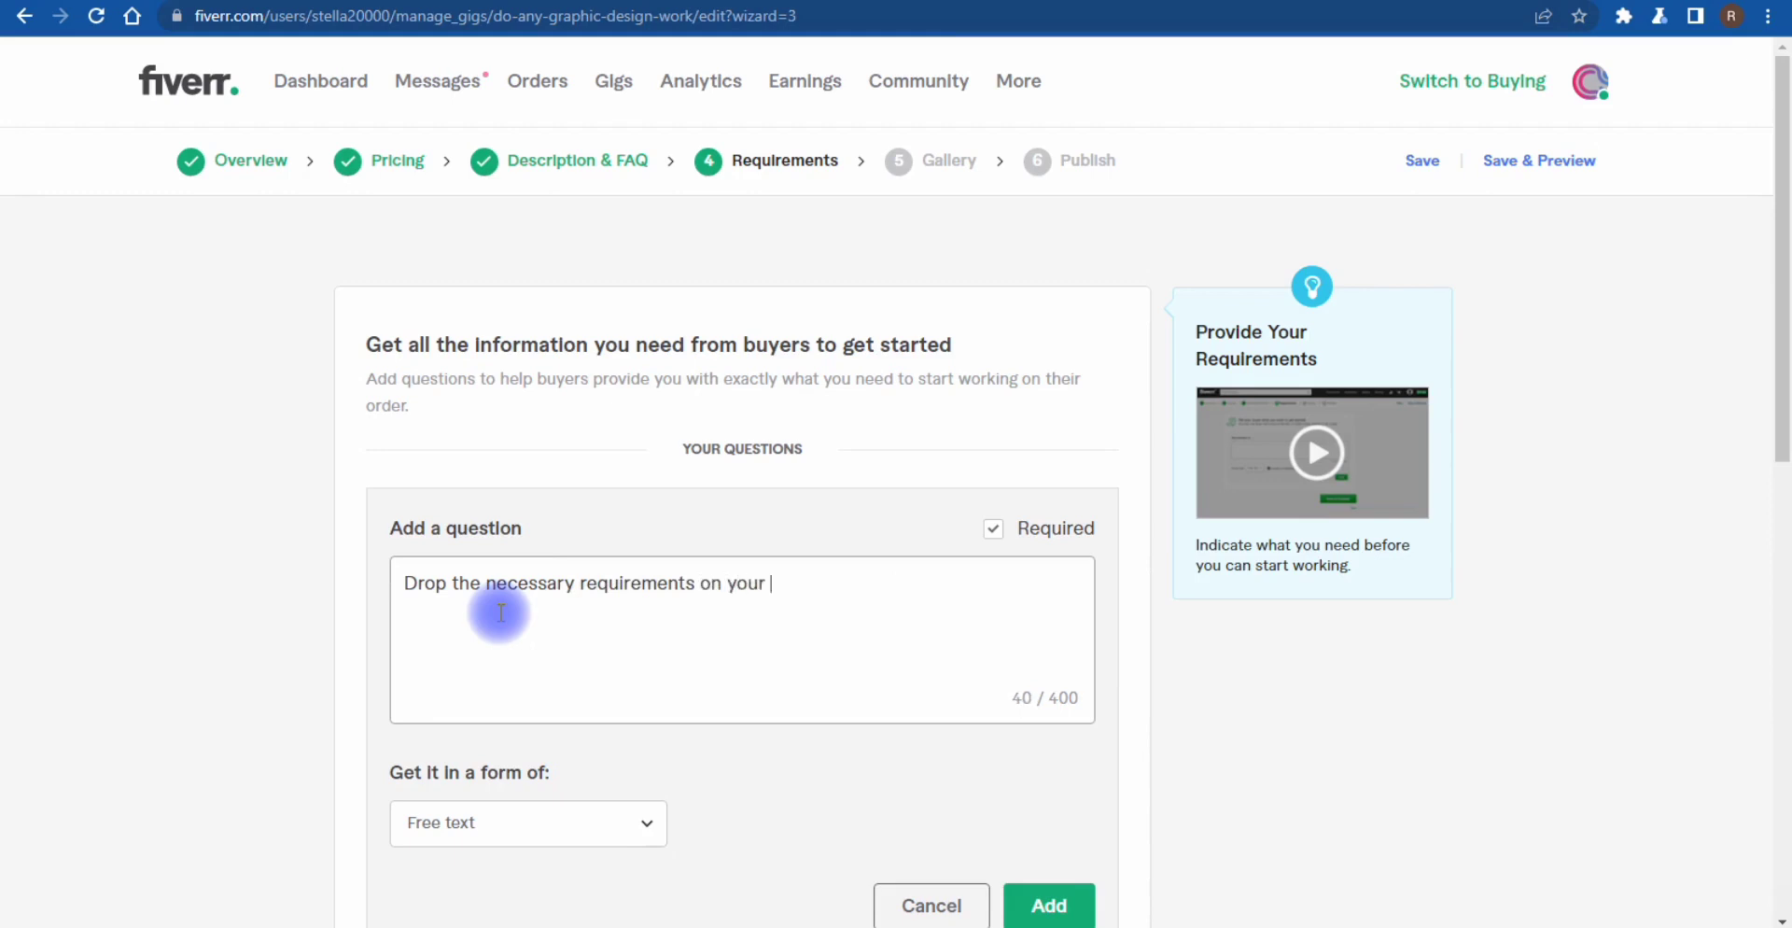
text(ject.)
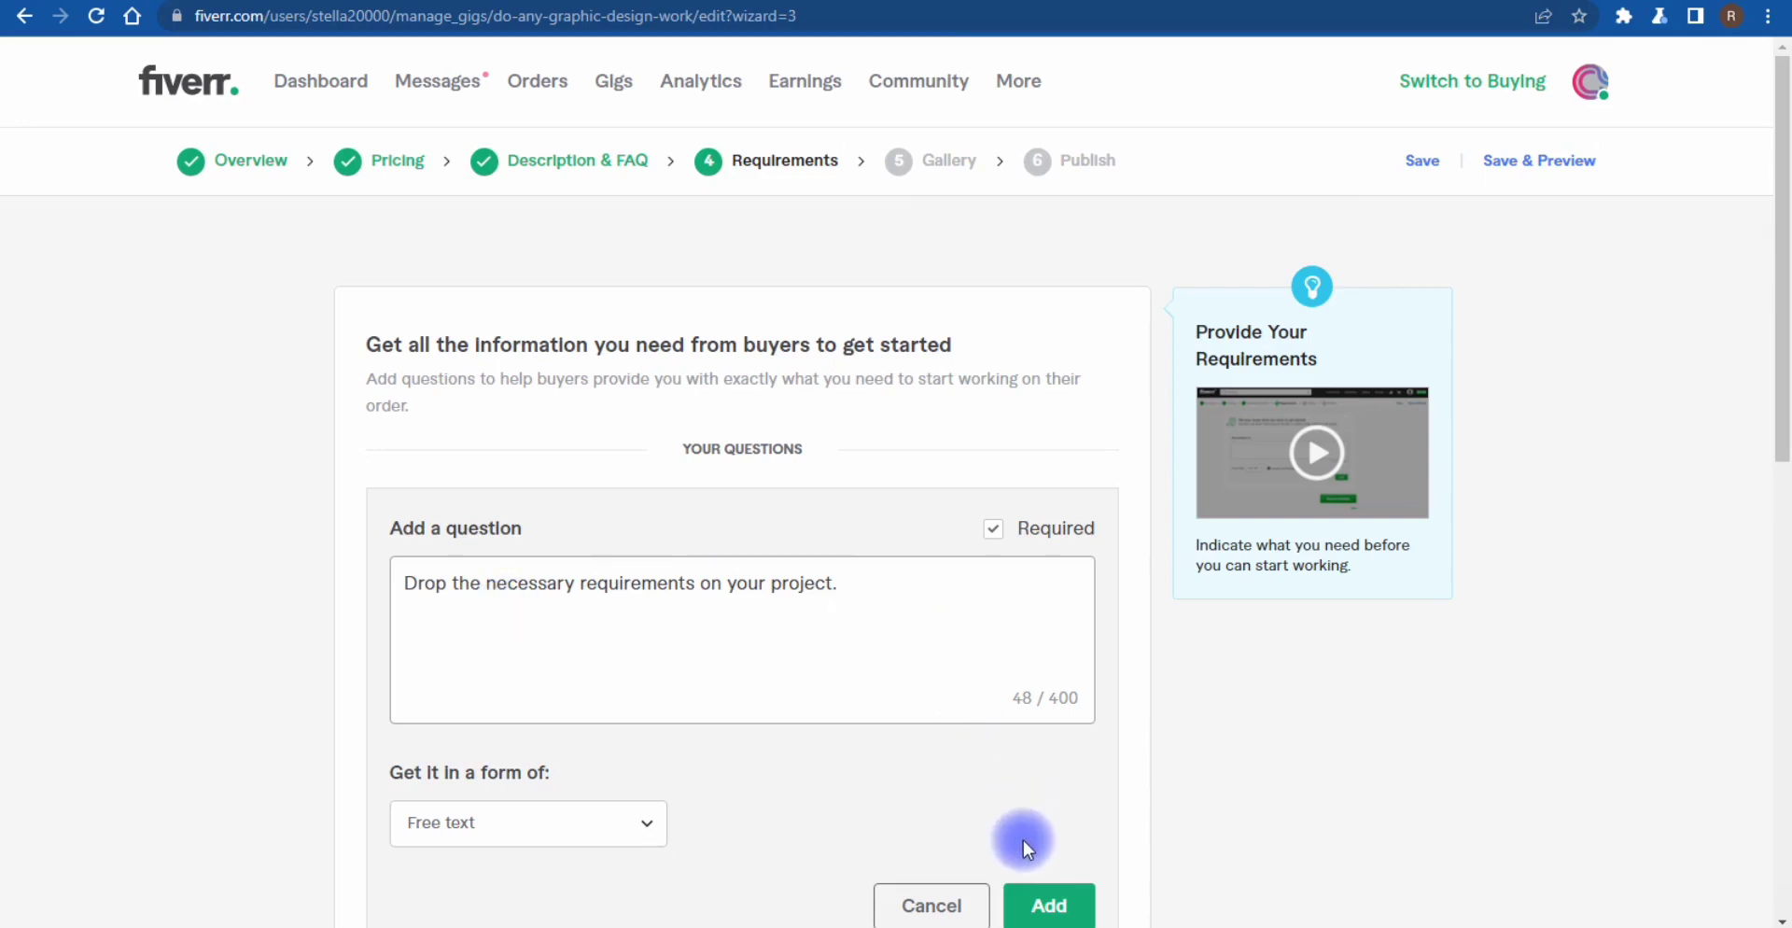
click(1030, 897)
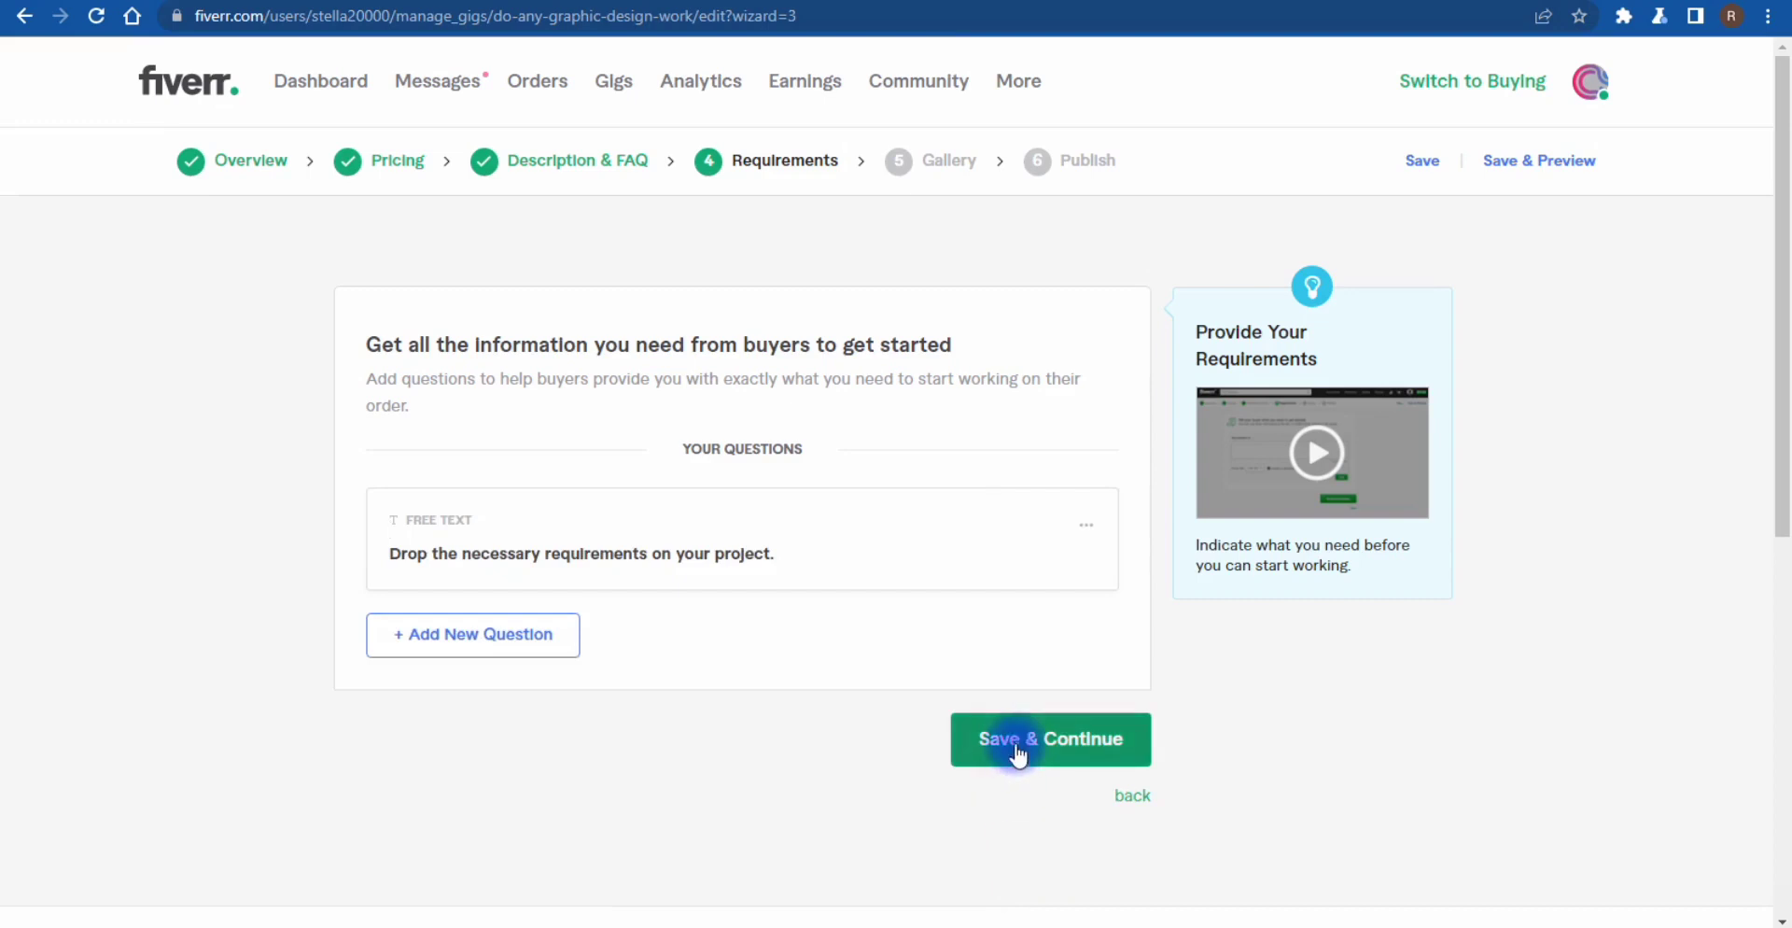
click(1018, 751)
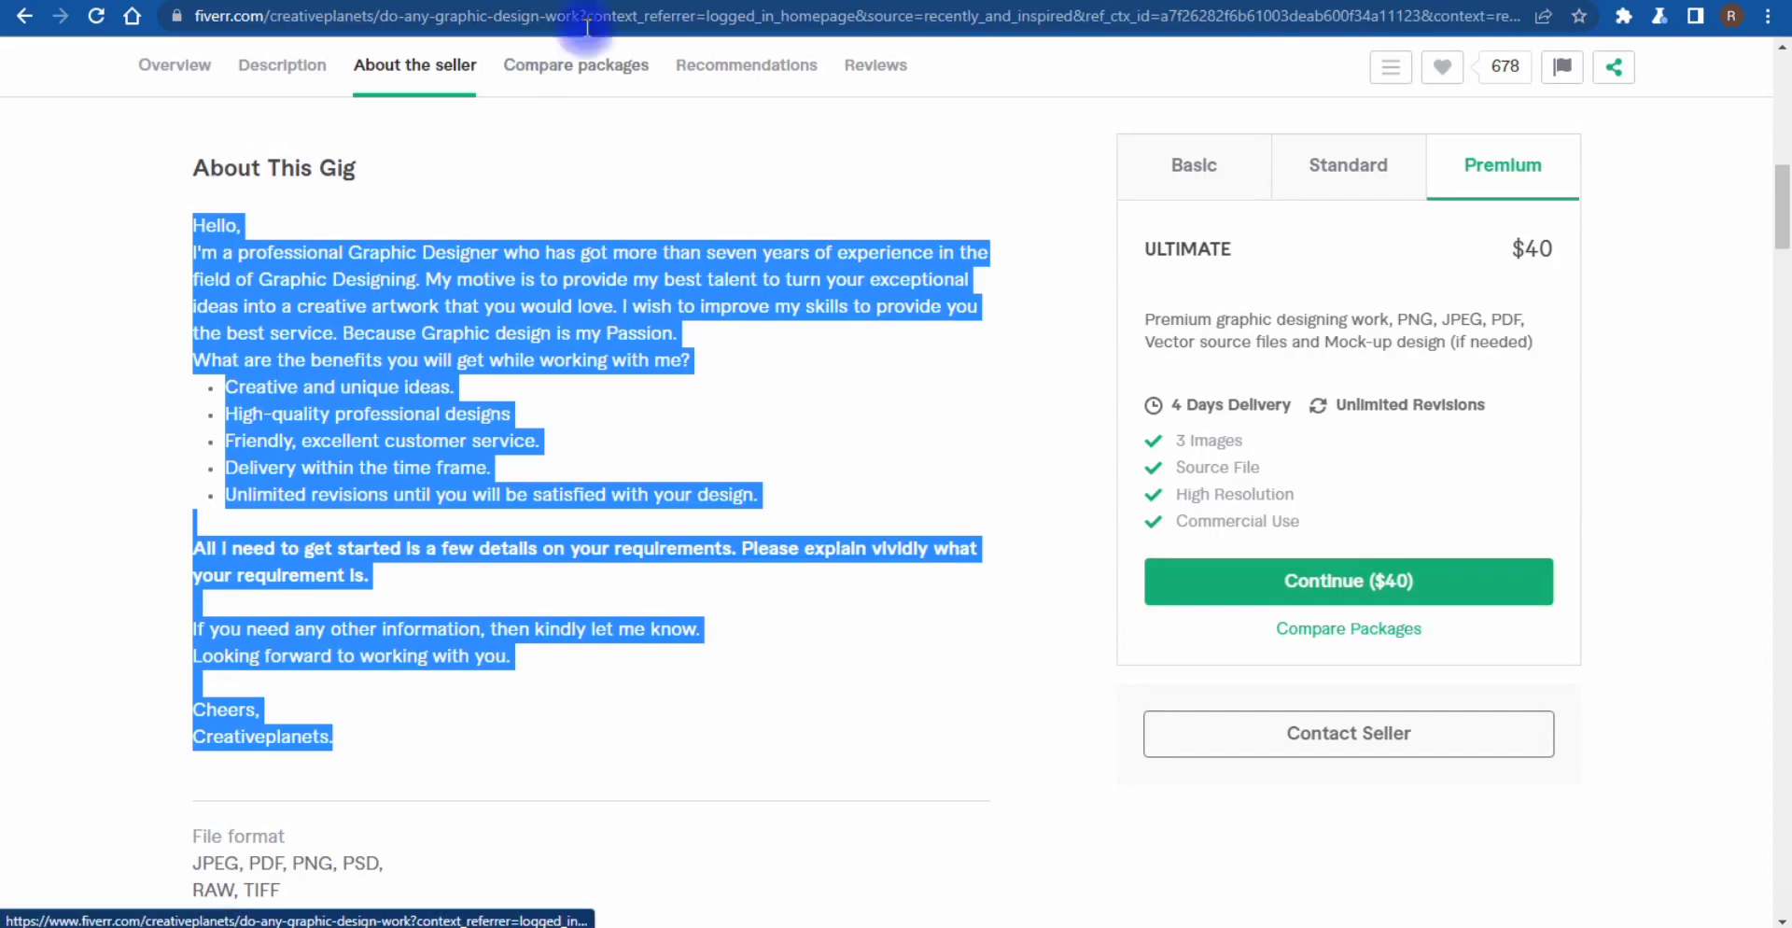
- Examine the example gig's gallery images, from the main graphic design banner through the following work samples
click(1783, 100)
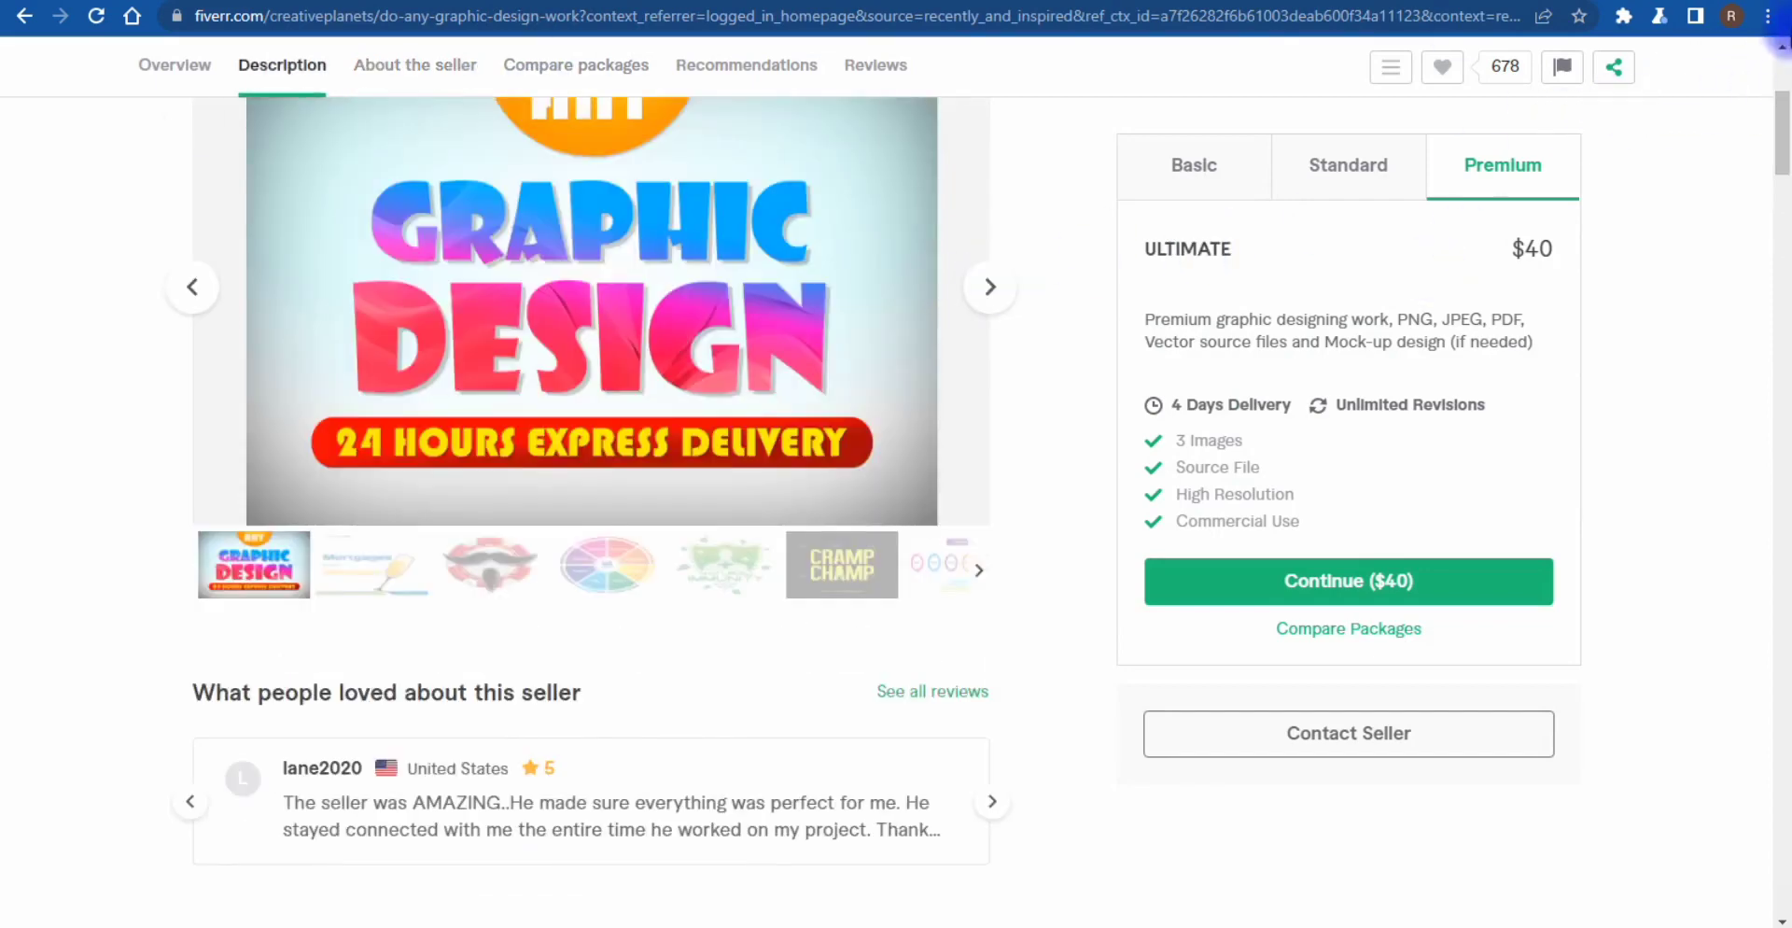
scroll(1784, 123, up, 5)
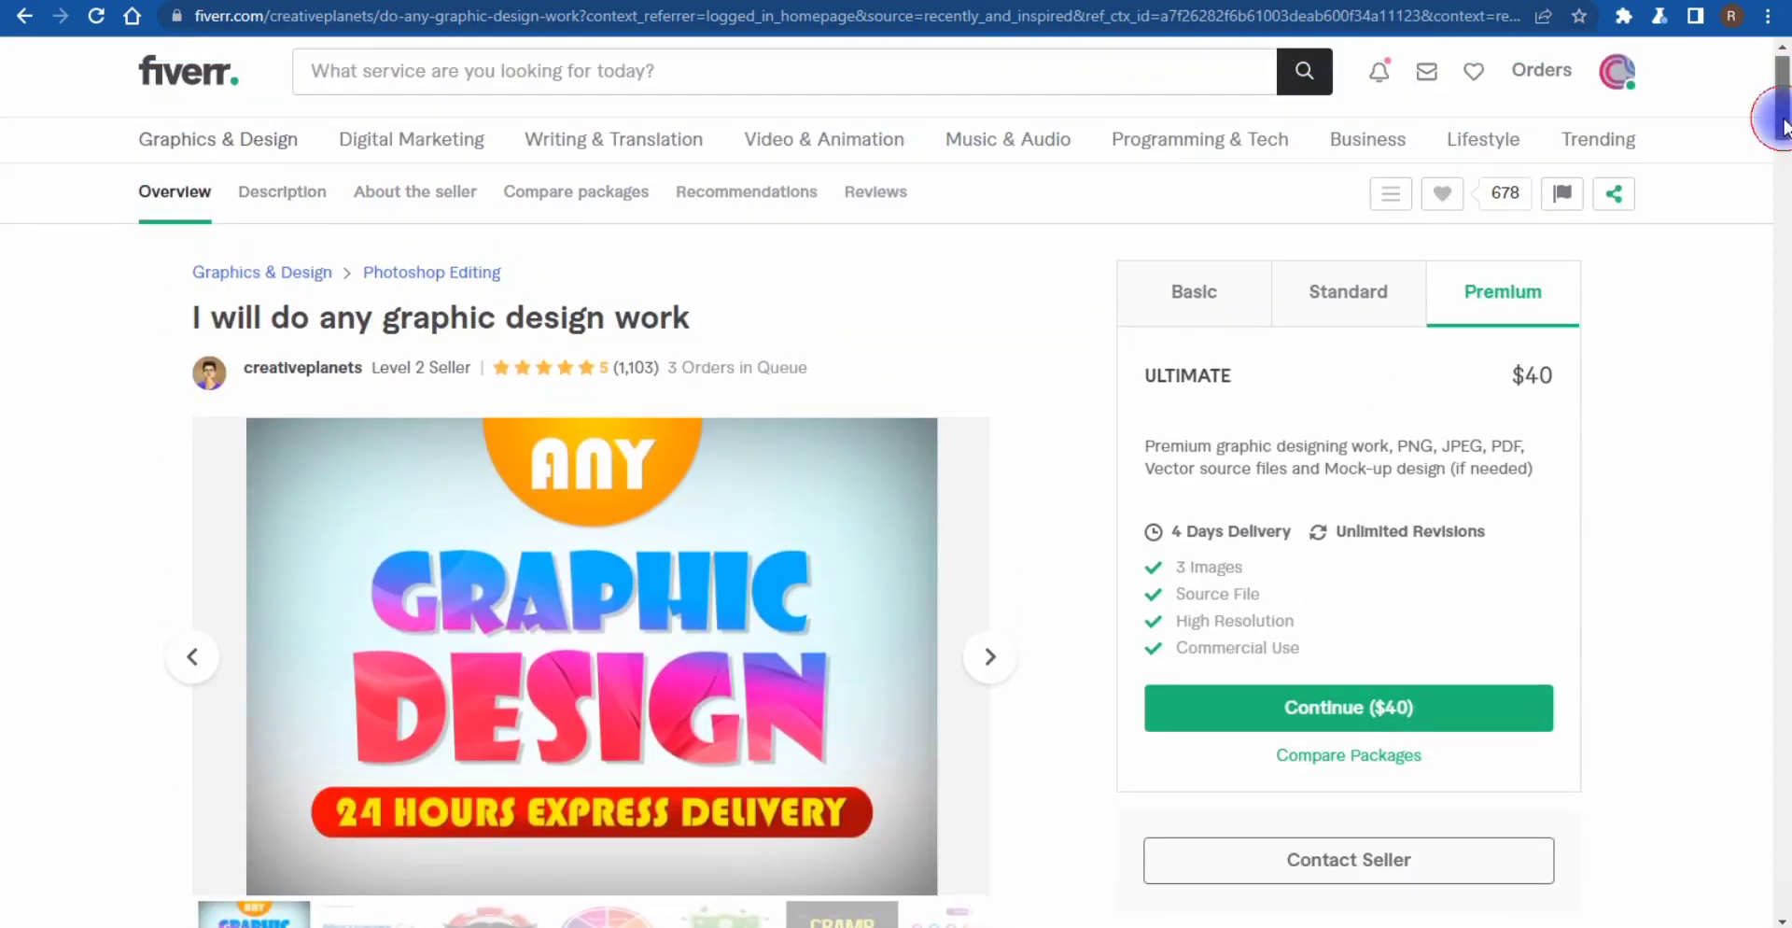
scroll(1785, 131, down, 1)
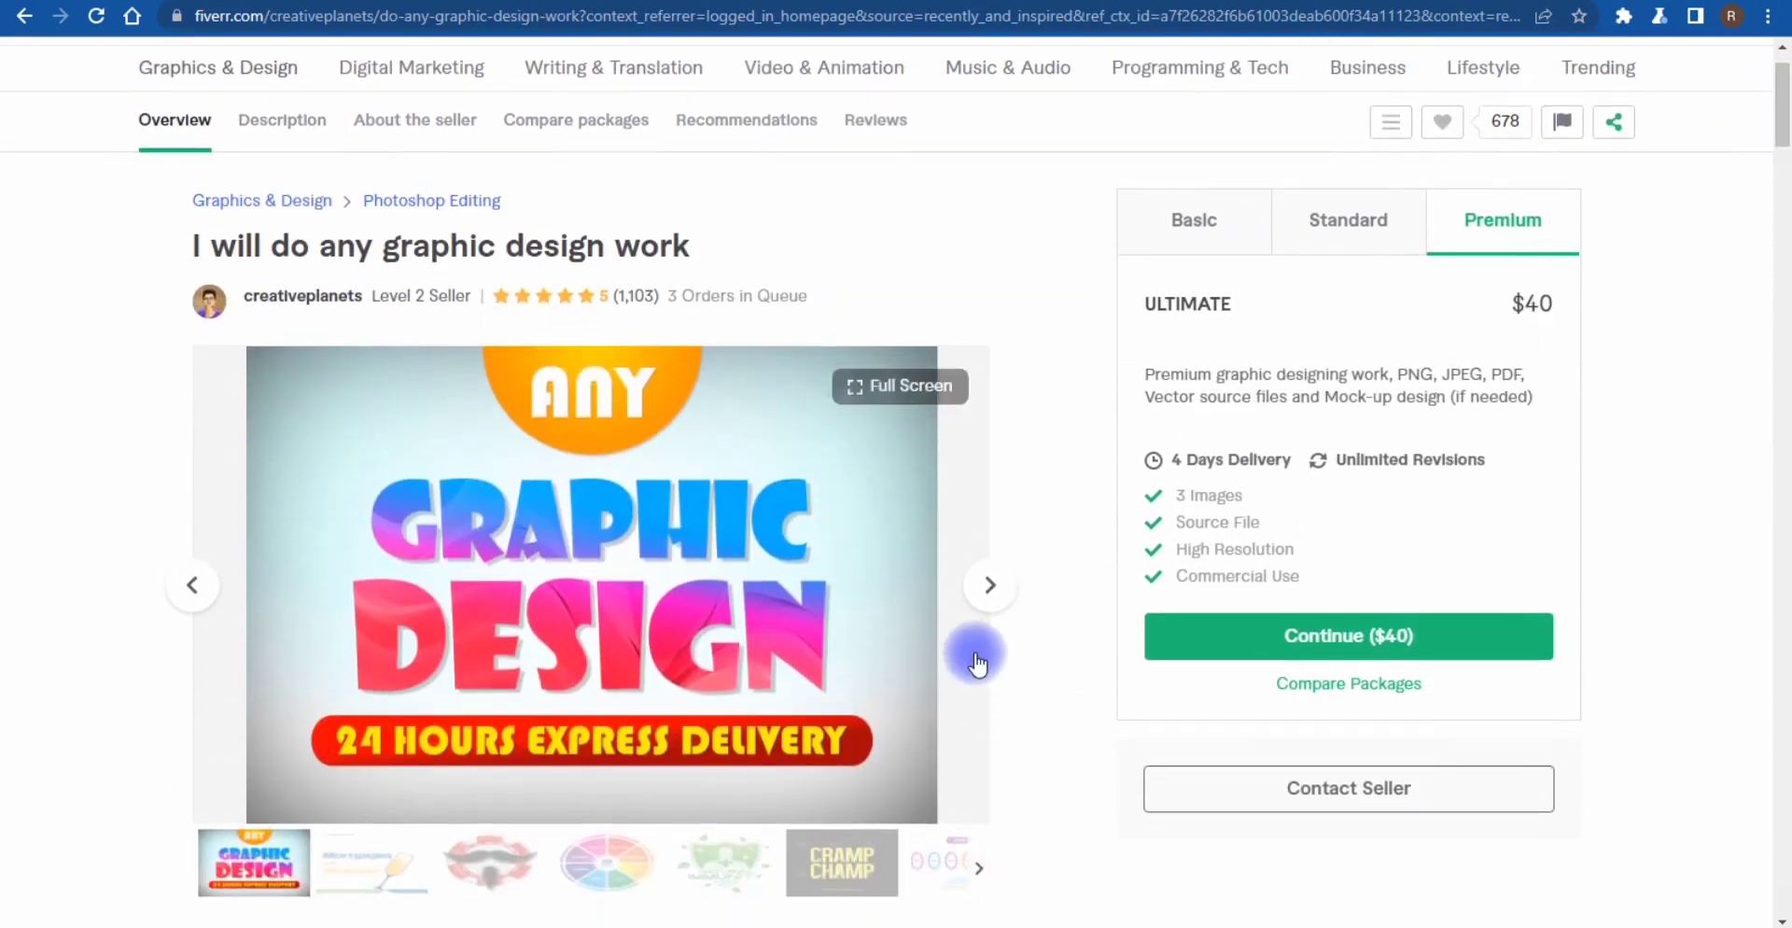
click(982, 611)
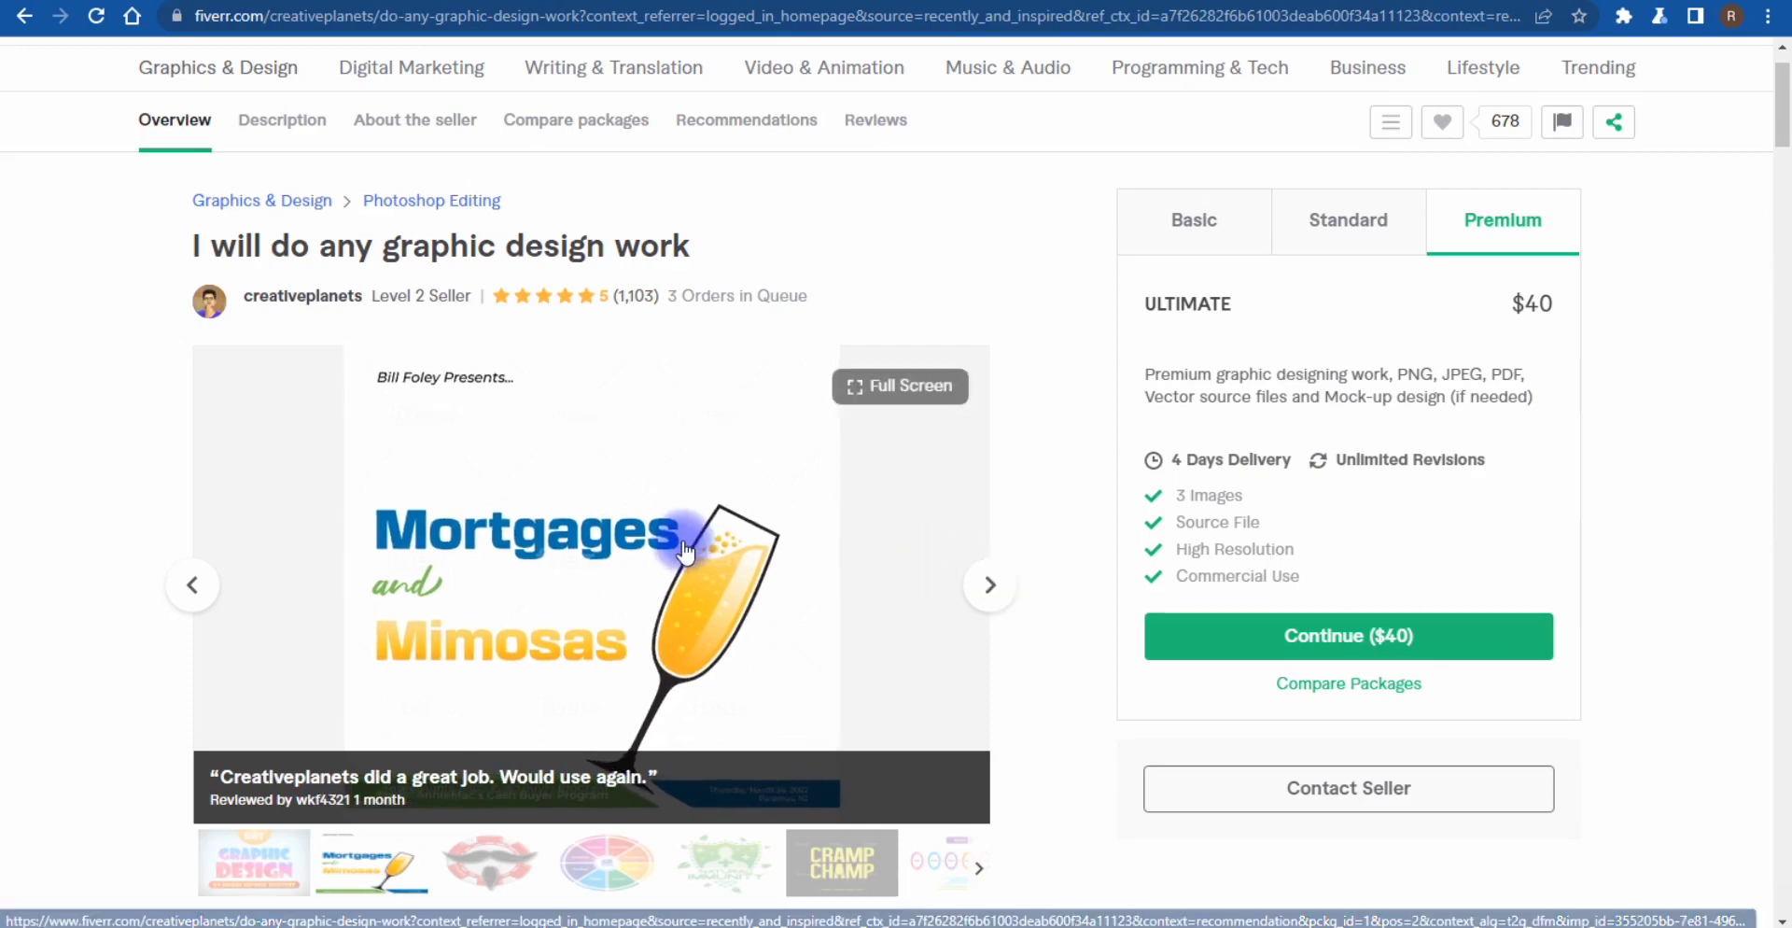
click(985, 571)
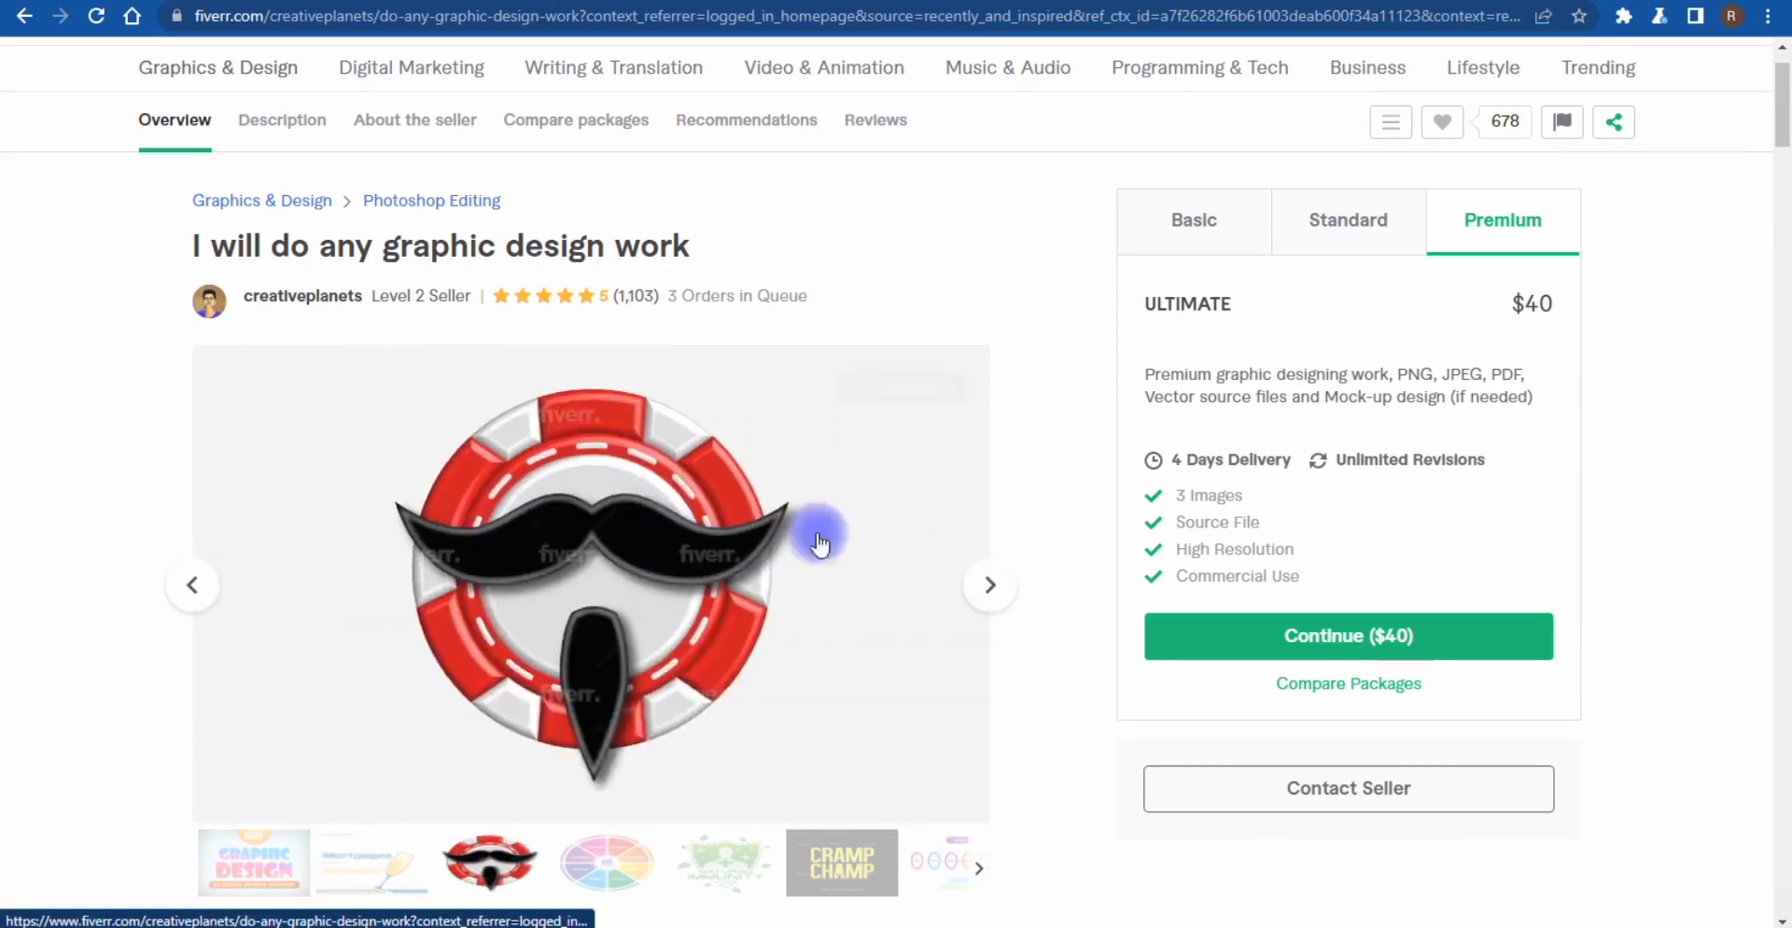
click(1013, 597)
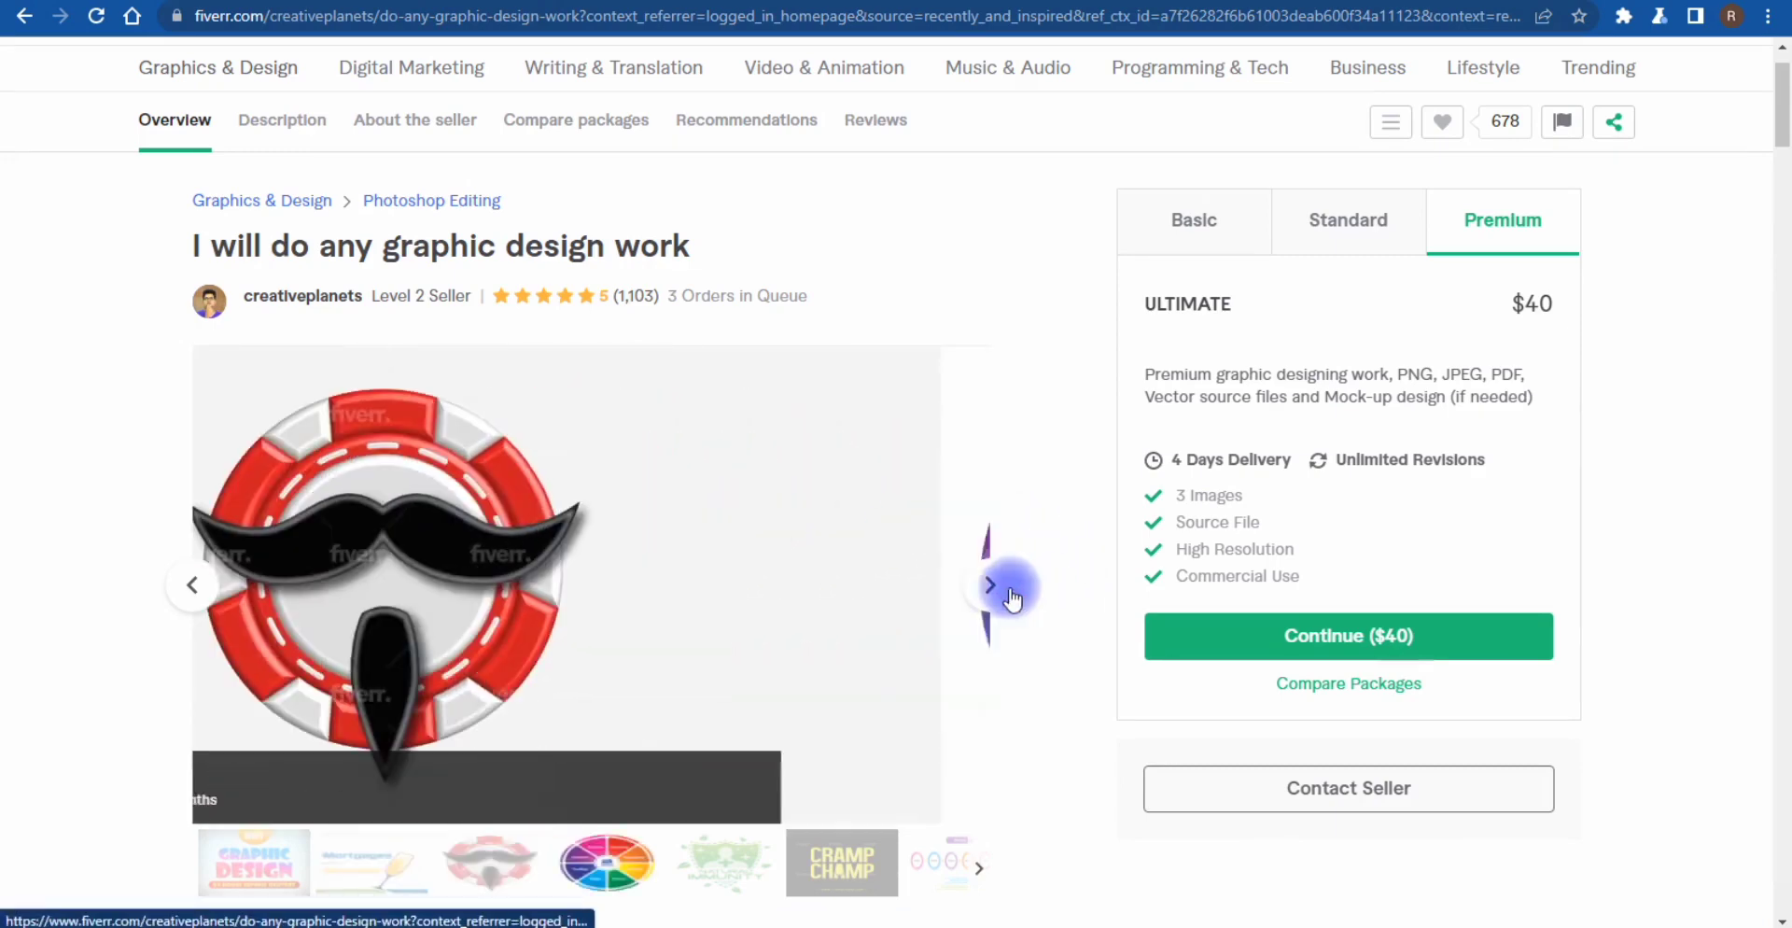
click(997, 599)
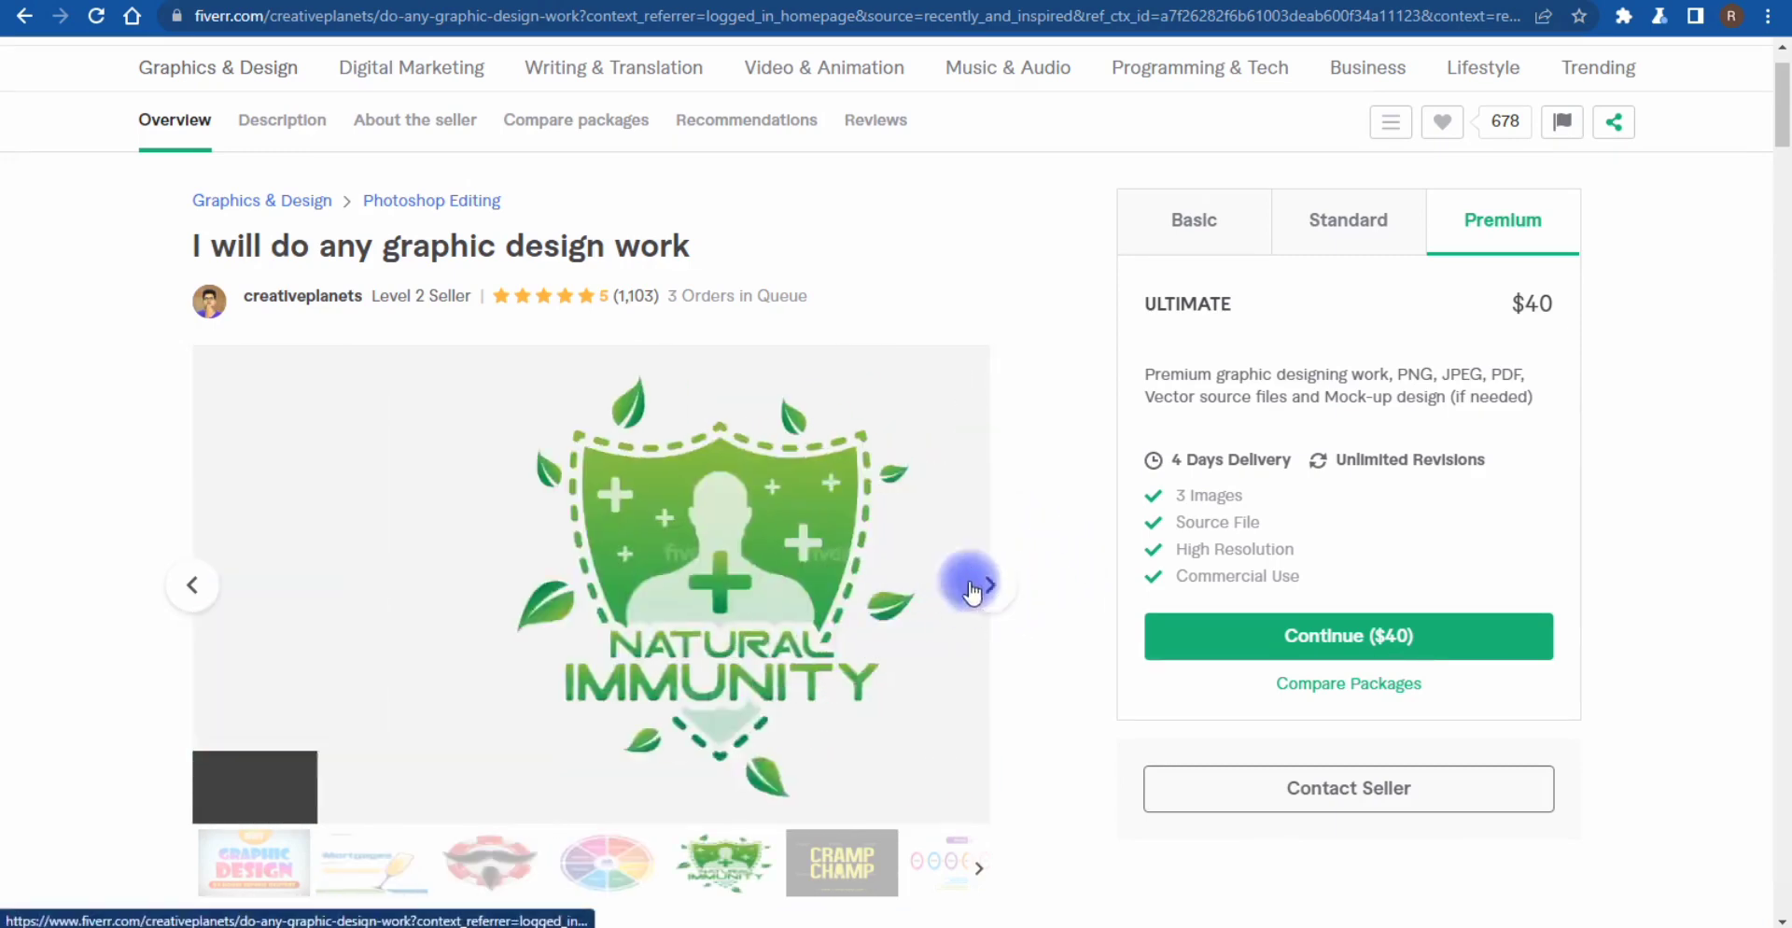
click(987, 585)
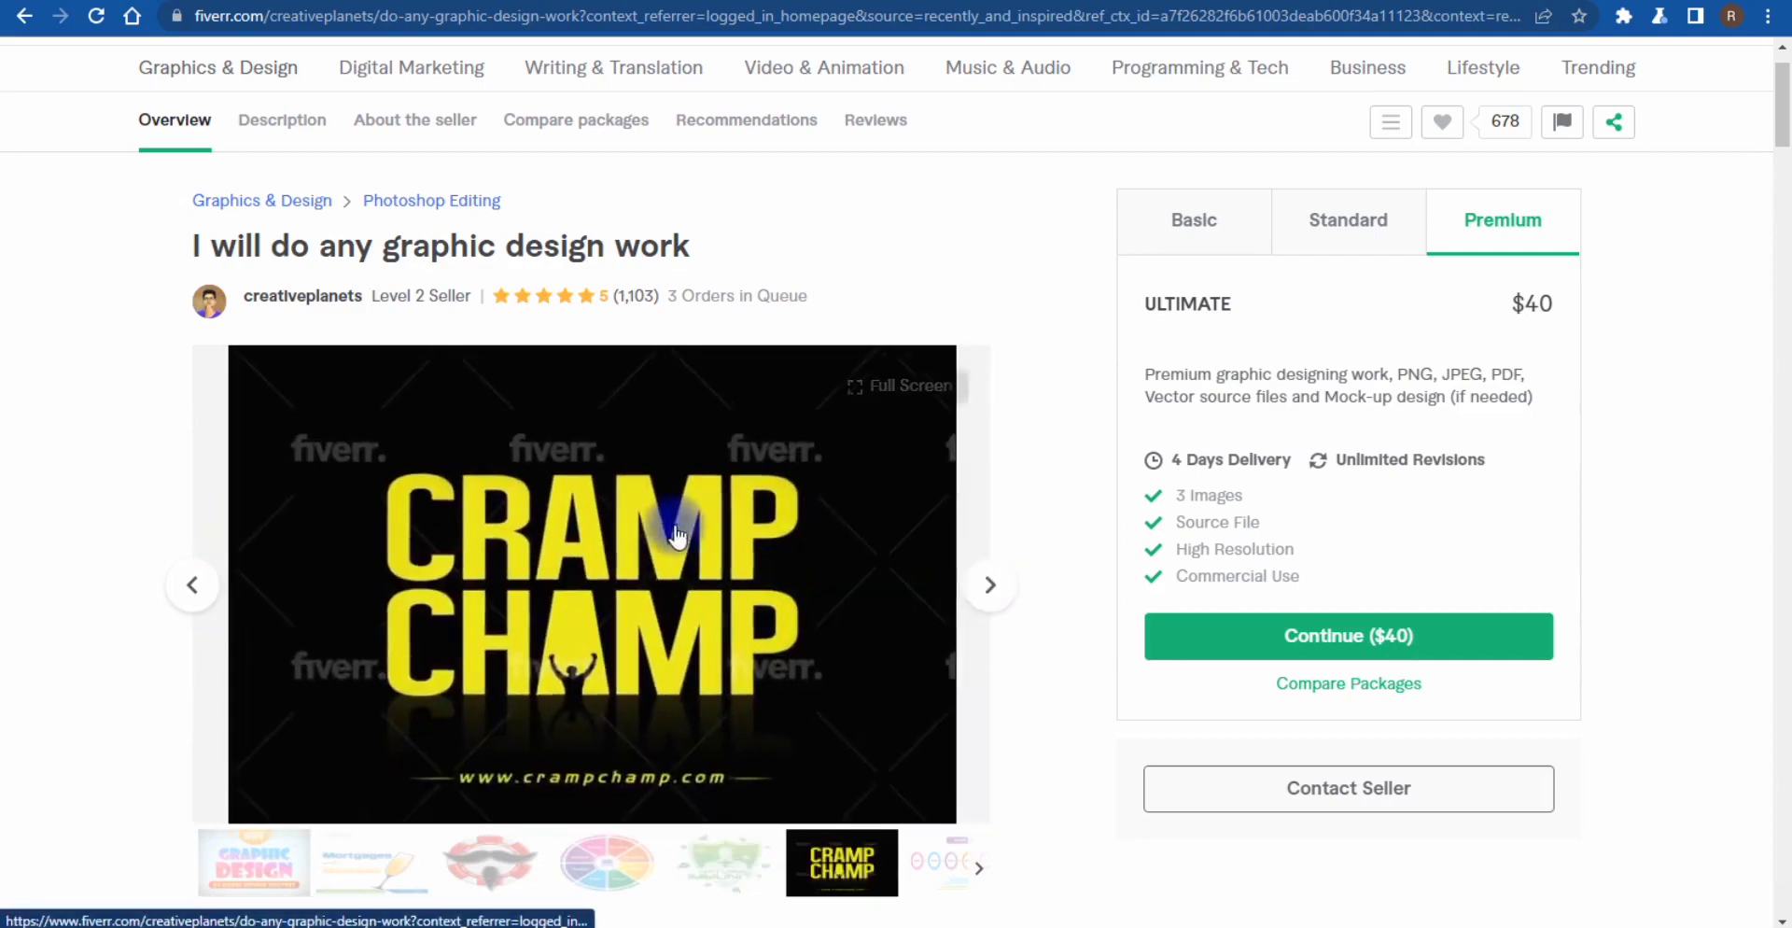
click(390, 380)
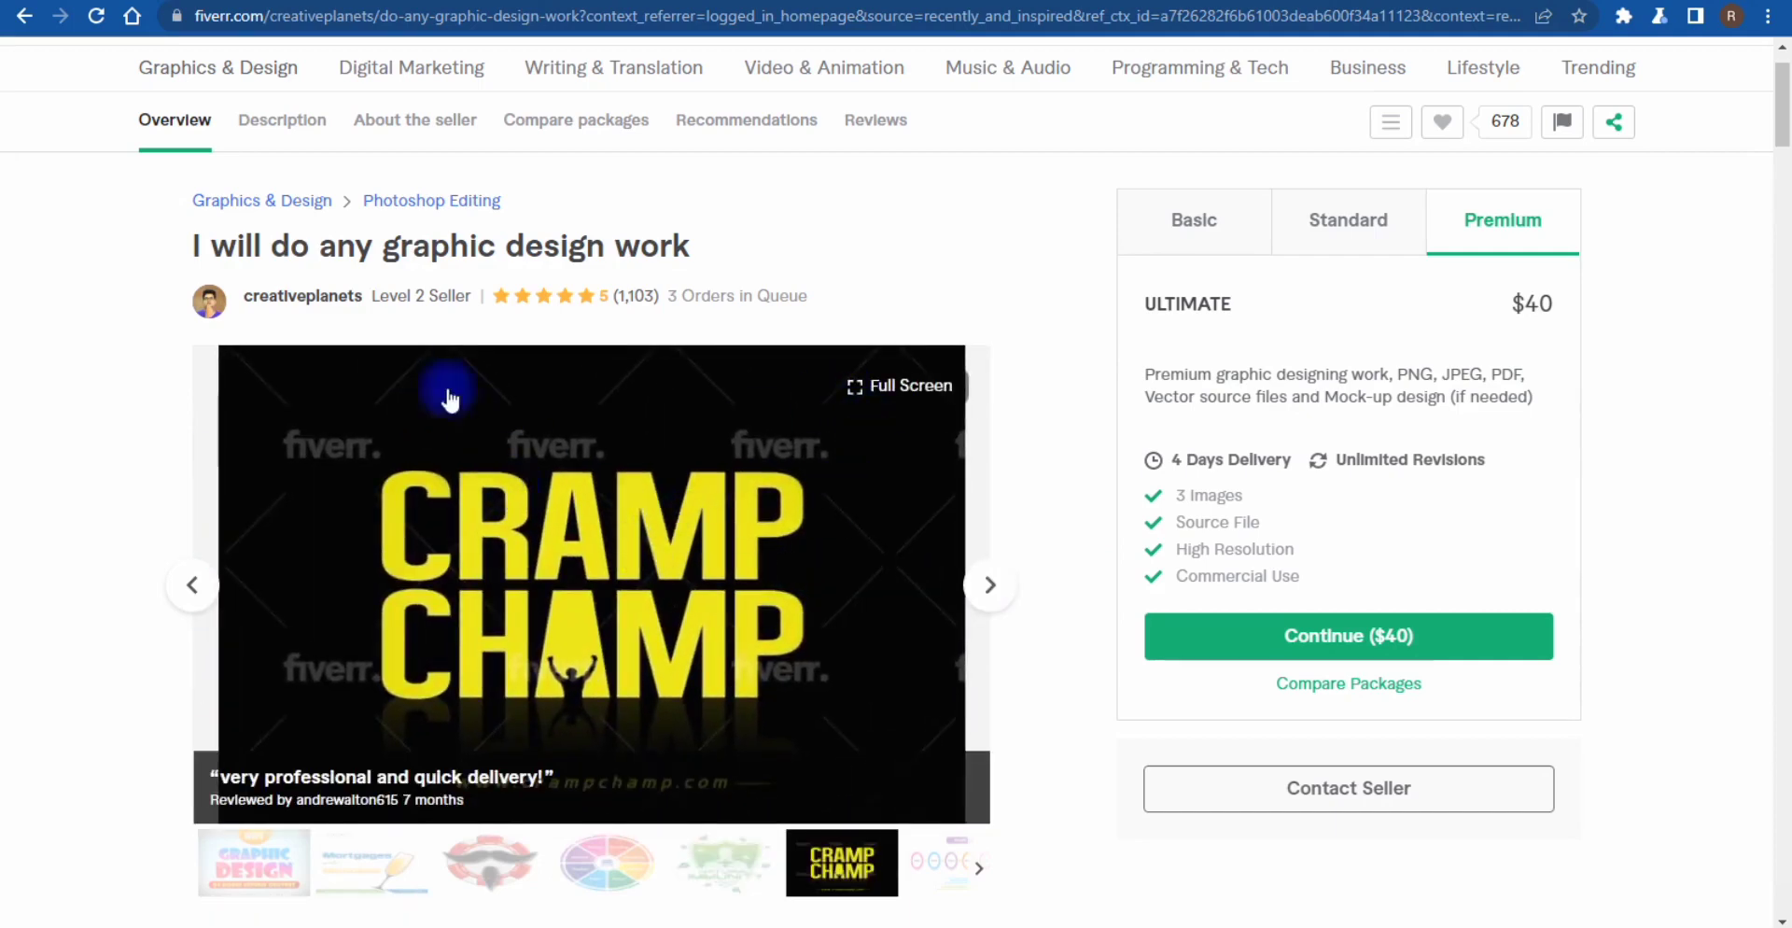
click(508, 503)
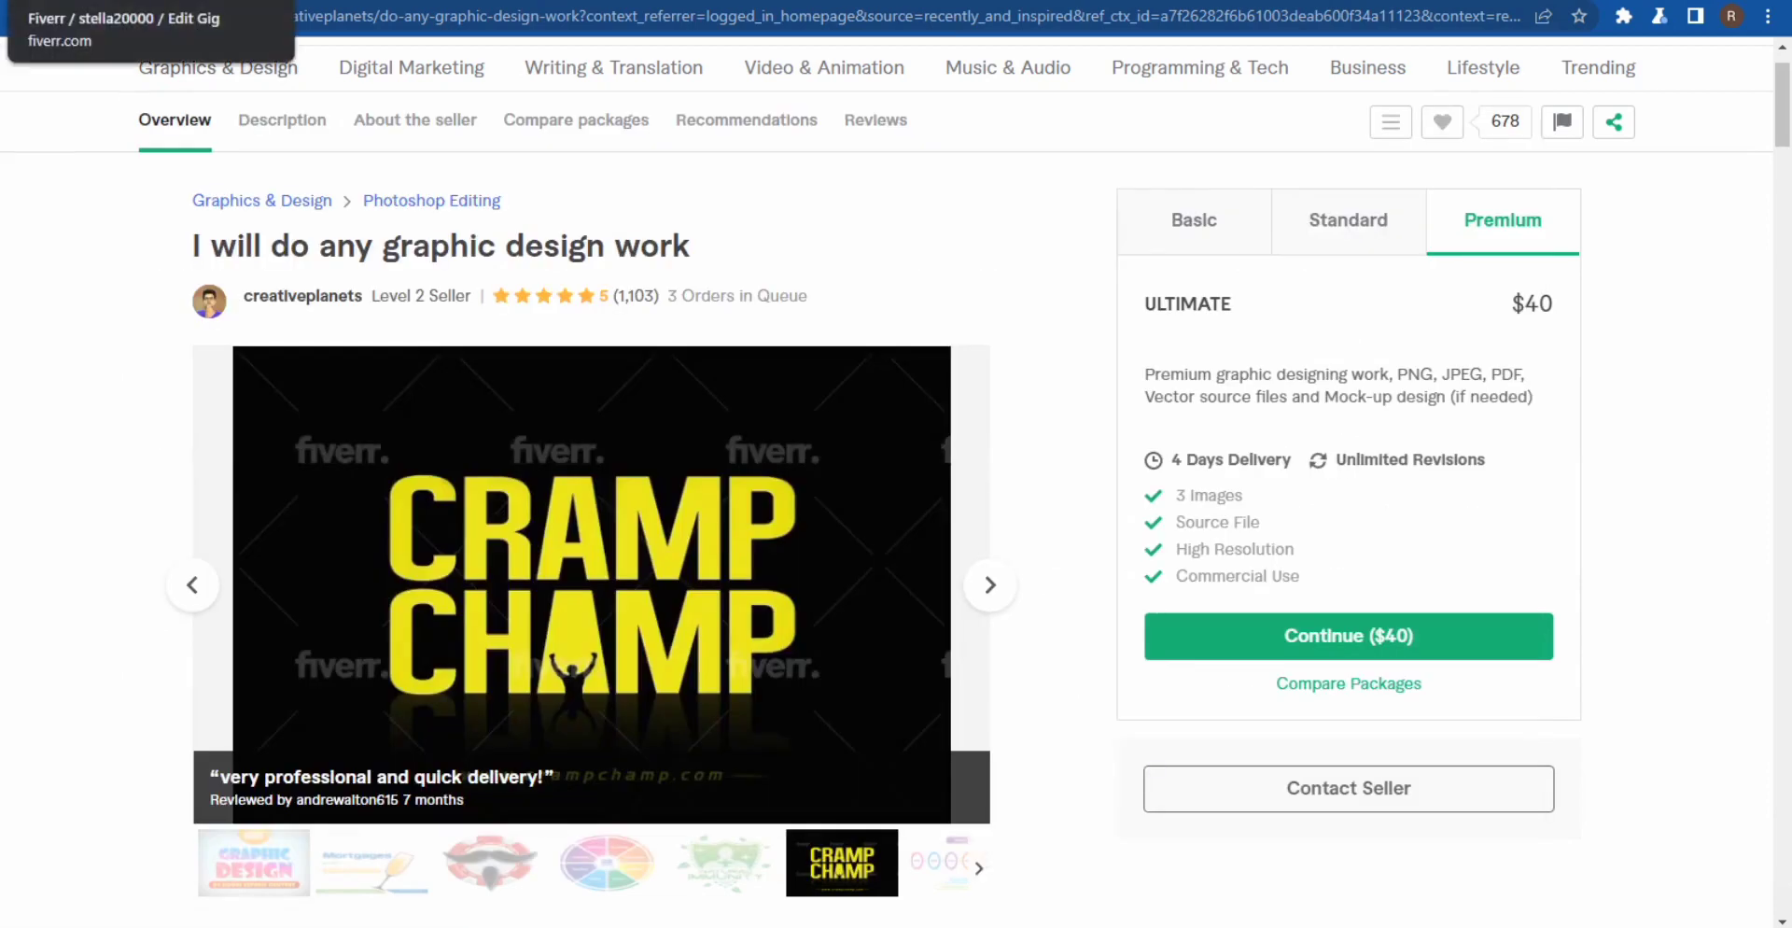
- Return to the new gig's Gallery stage and upload features4.jpg from the images folder as its first gallery image
click(121, 1)
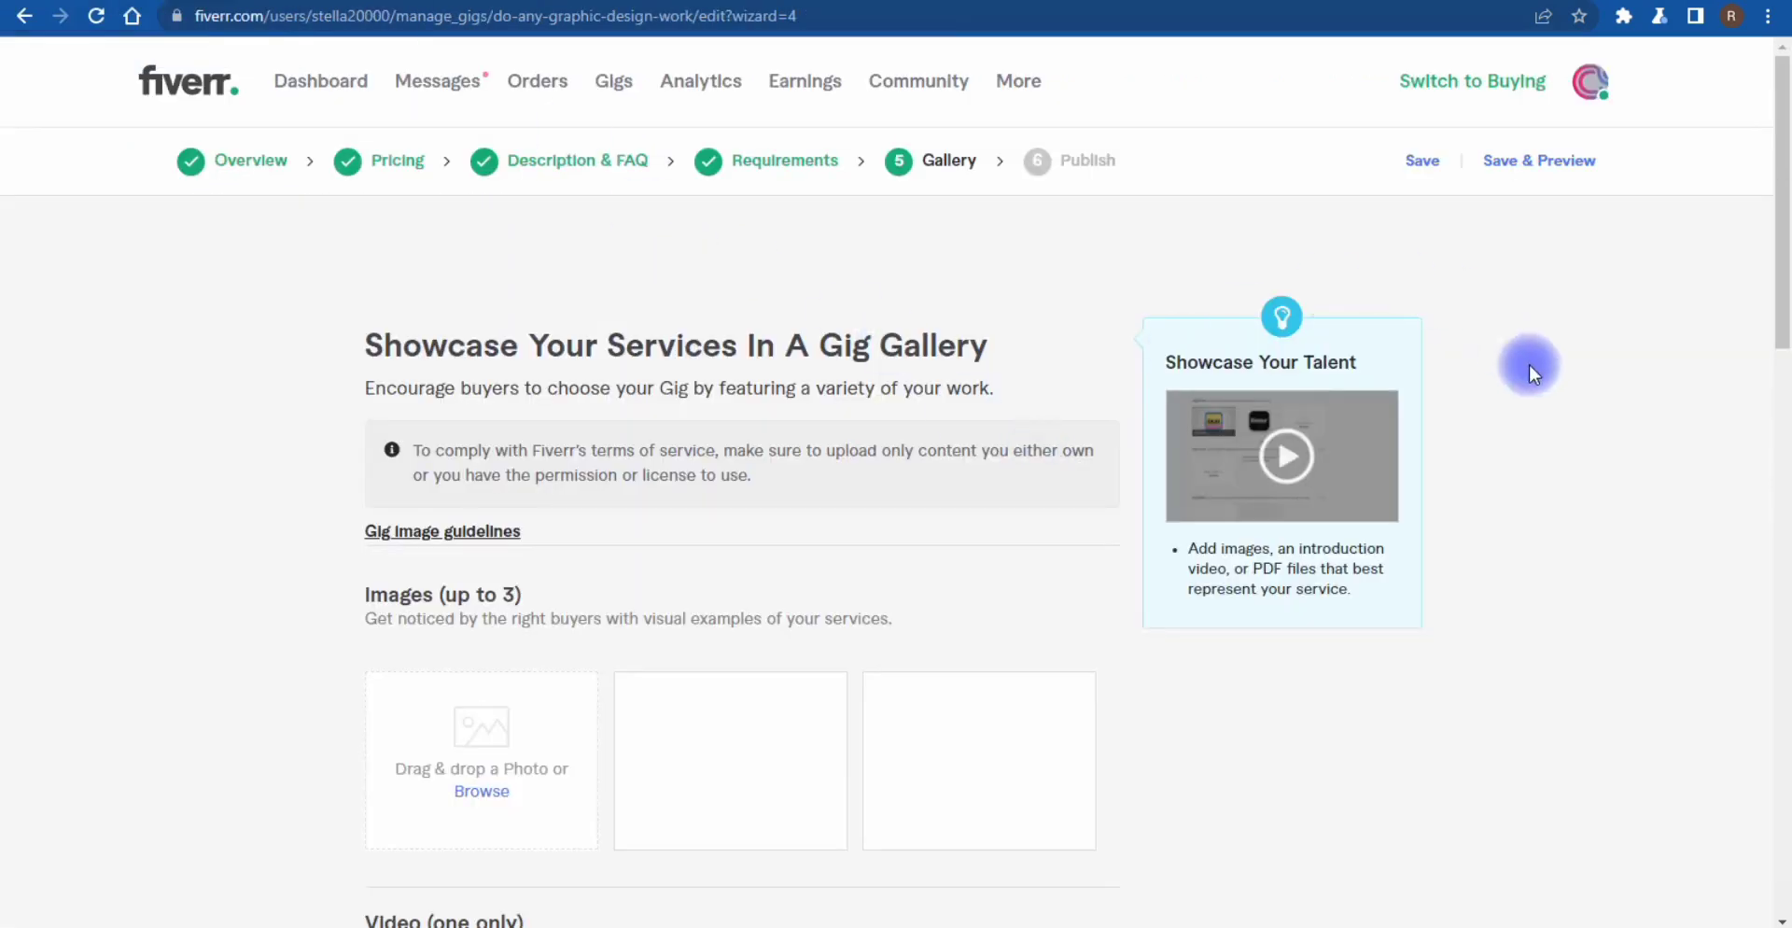
drag(1780, 192, 1786, 323)
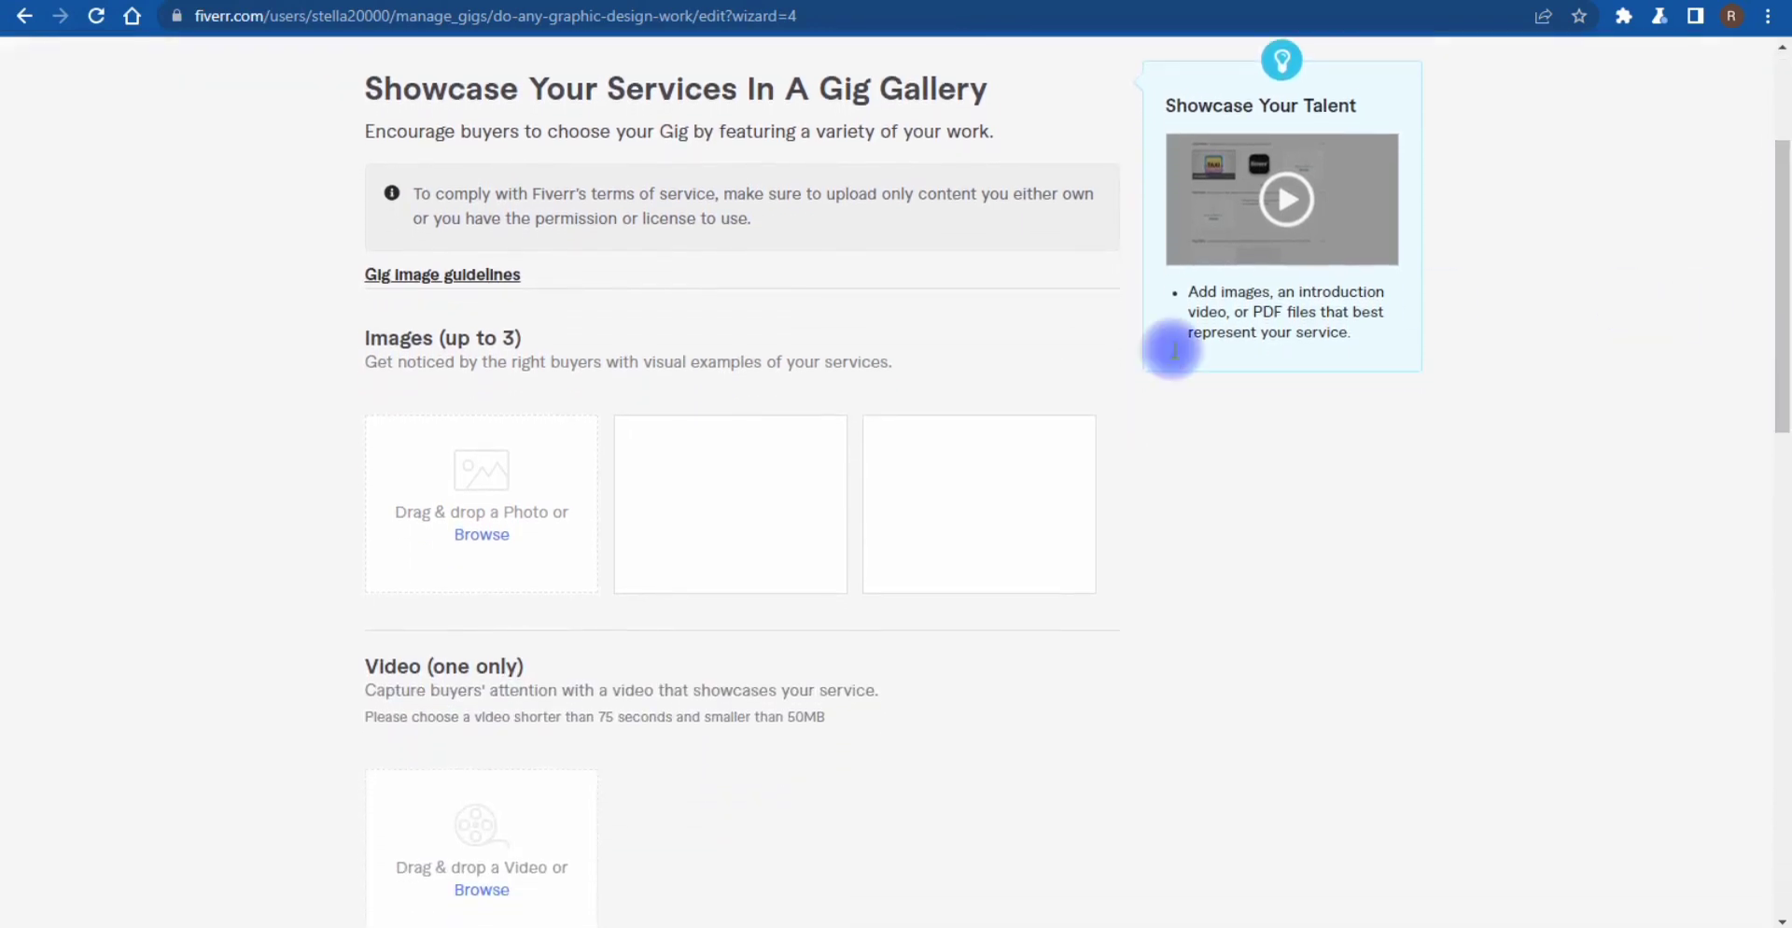
click(474, 529)
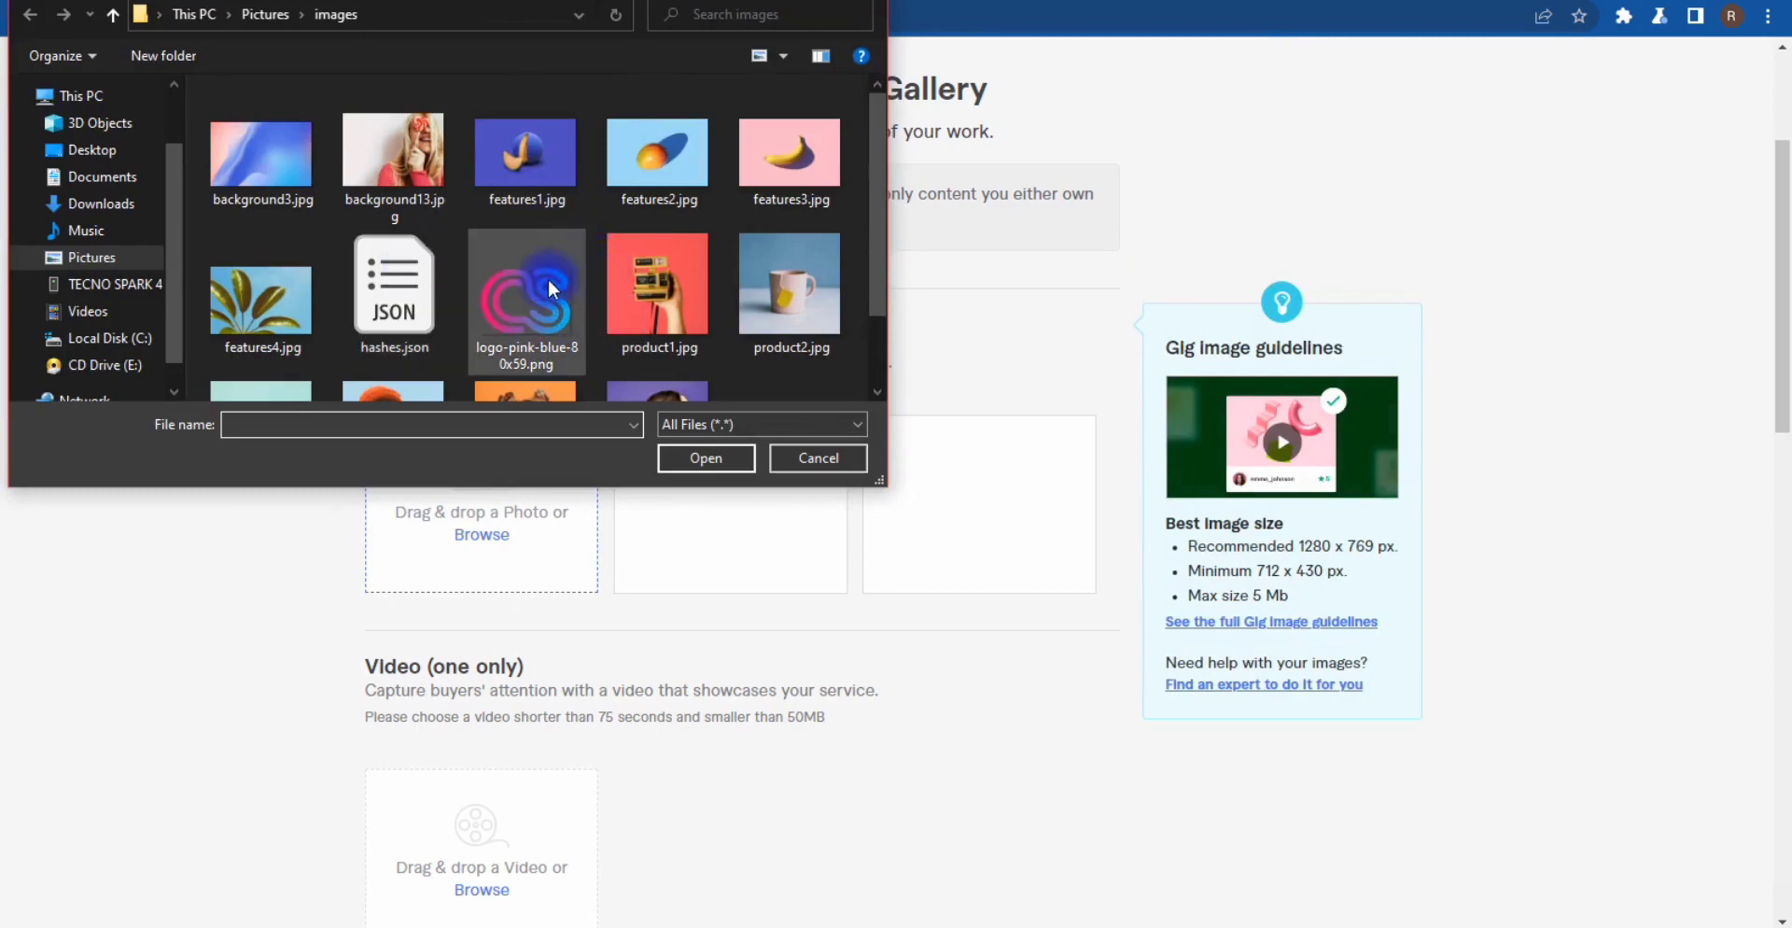
click(295, 256)
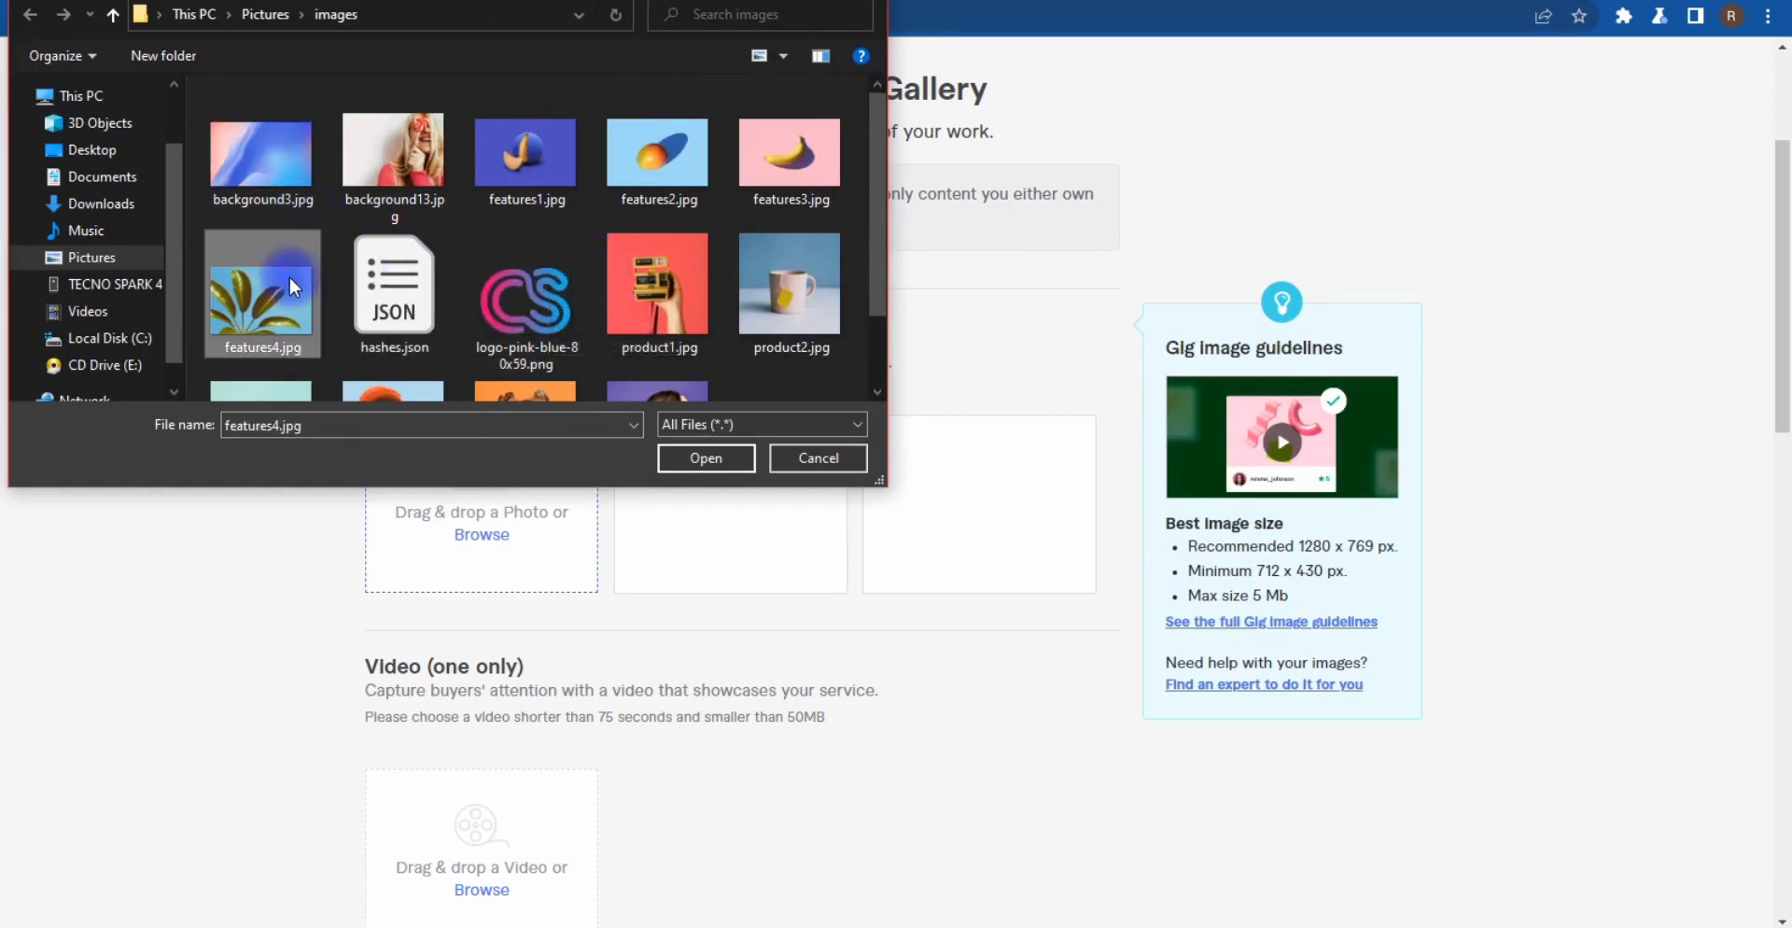
click(702, 456)
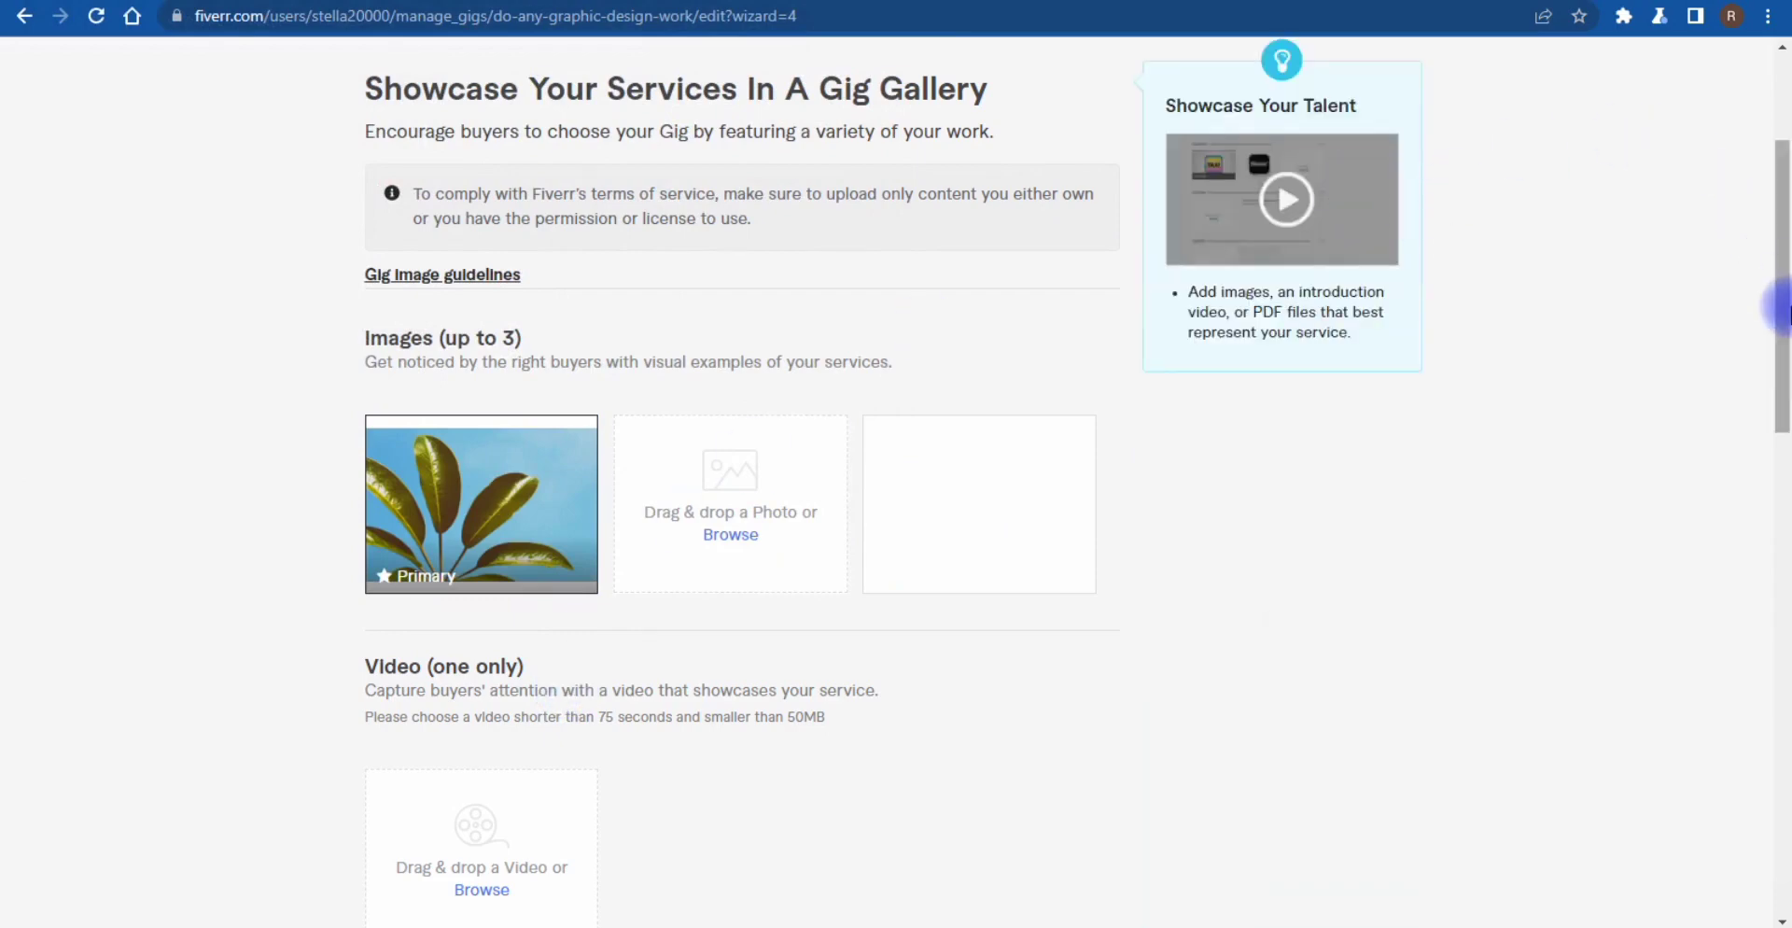
drag(1789, 307, 1788, 555)
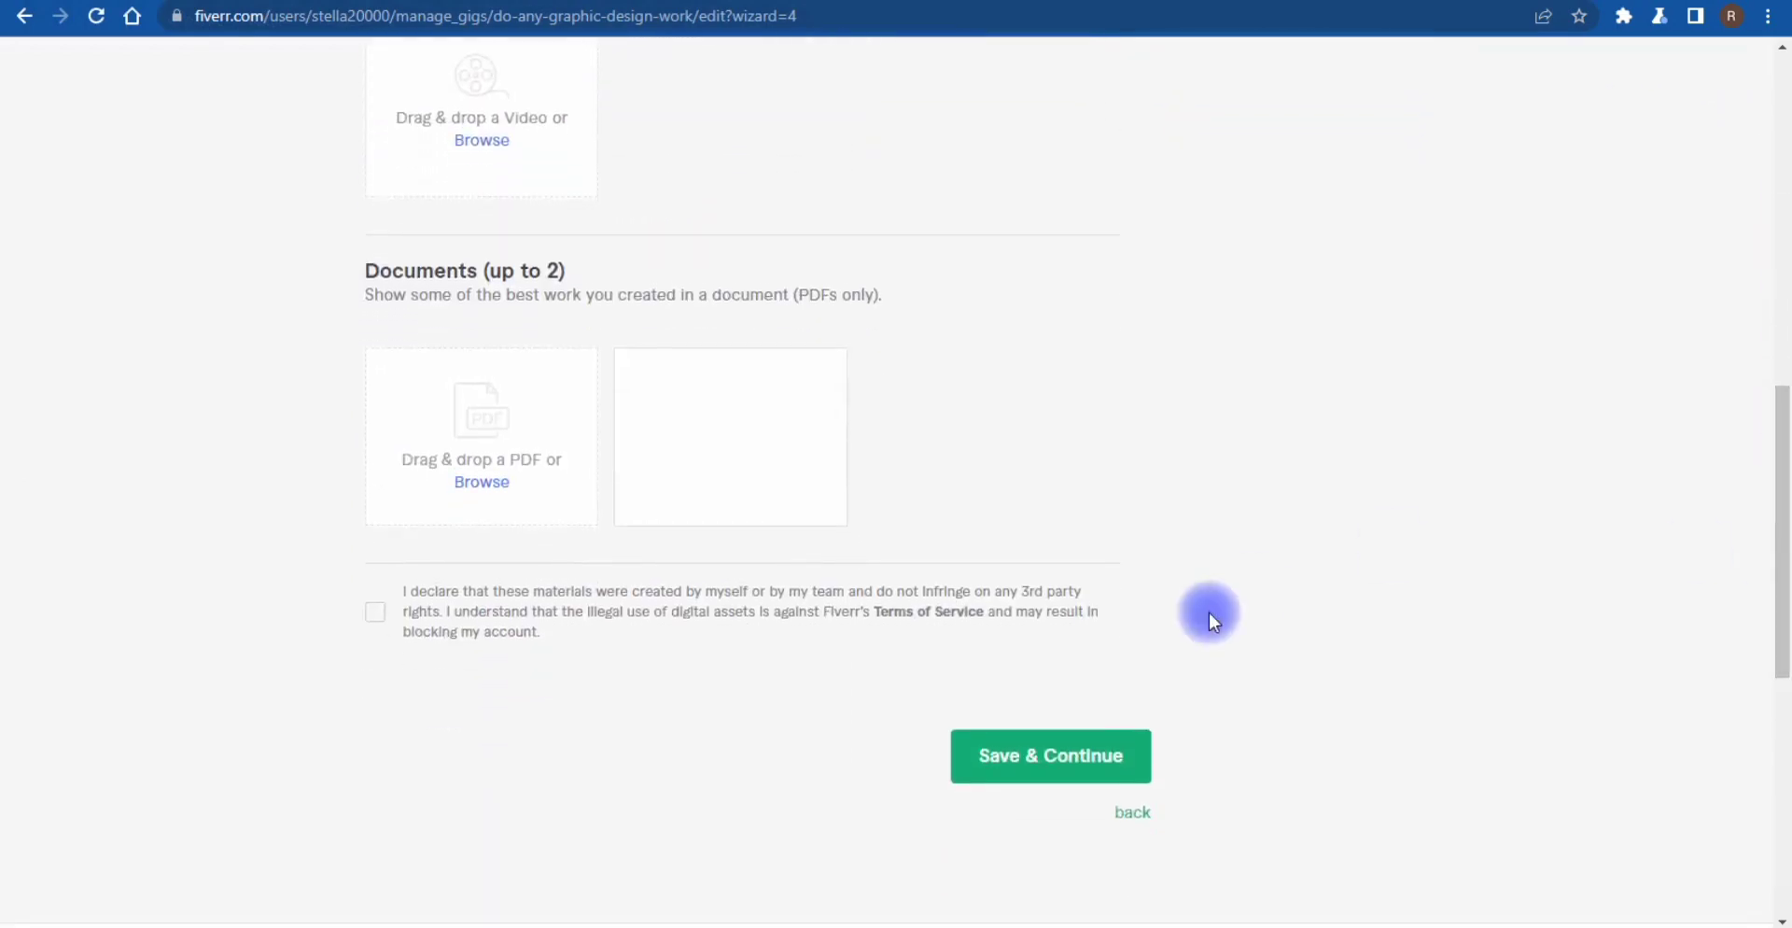
- Accept the declaration that the gallery materials are original work, and save the Gallery stage to continue to Publish
click(374, 613)
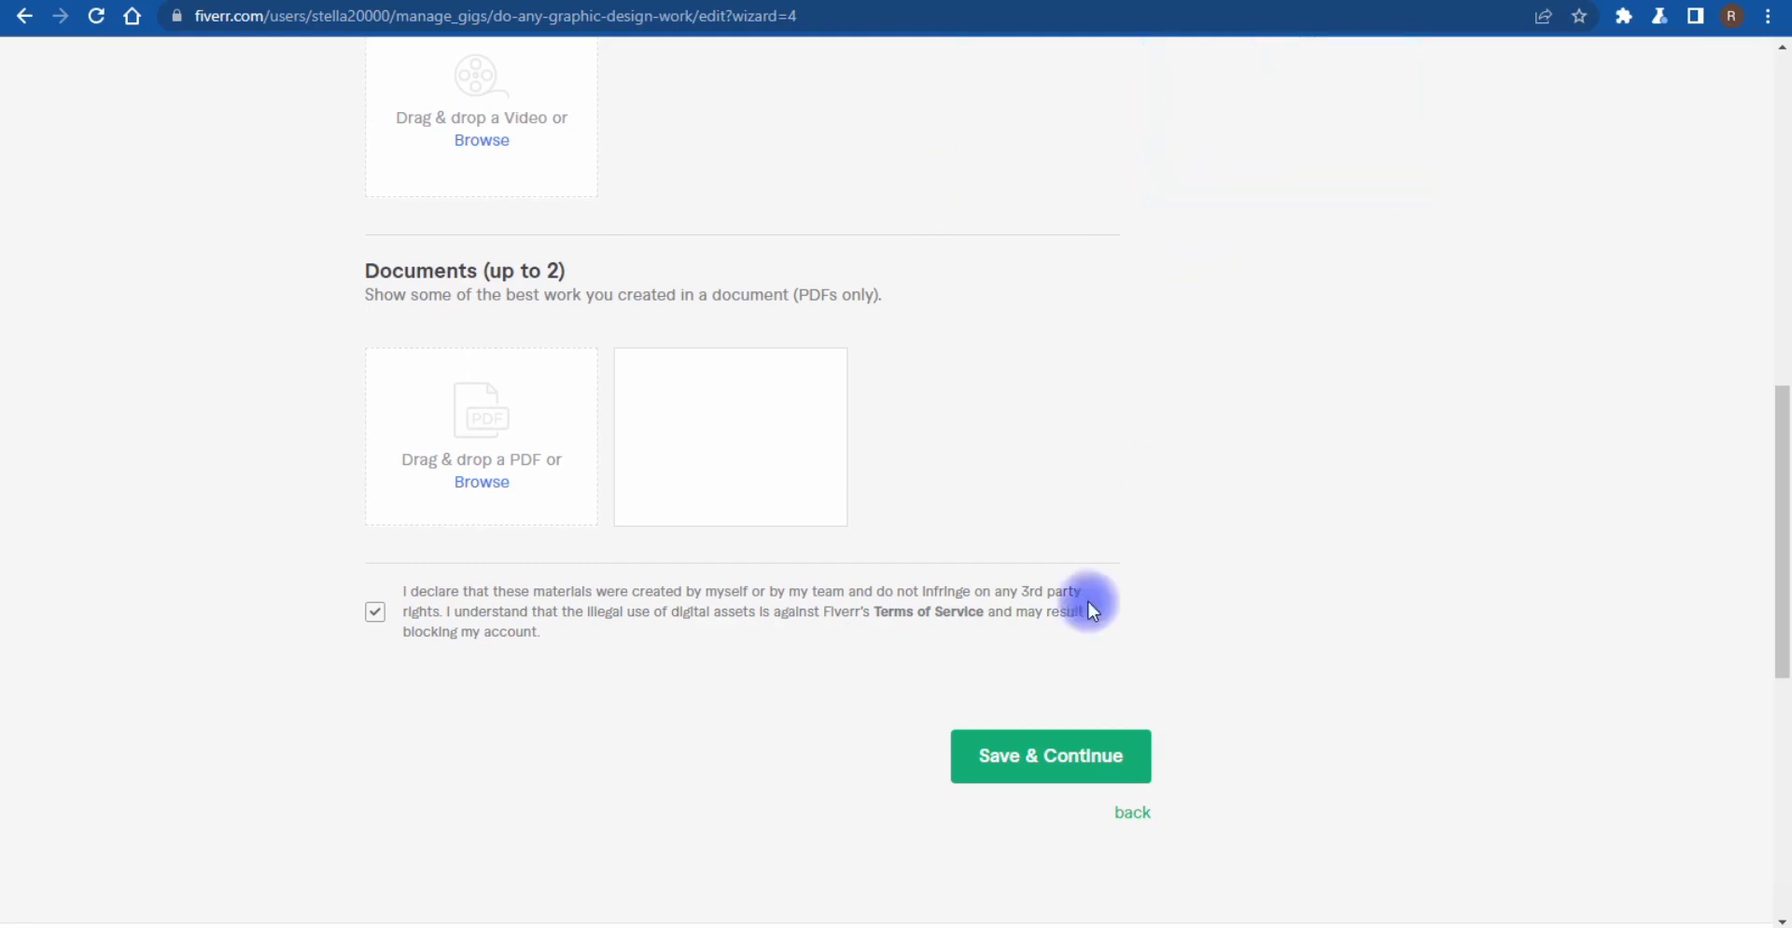
click(1002, 763)
drag(1771, 472, 1778, 327)
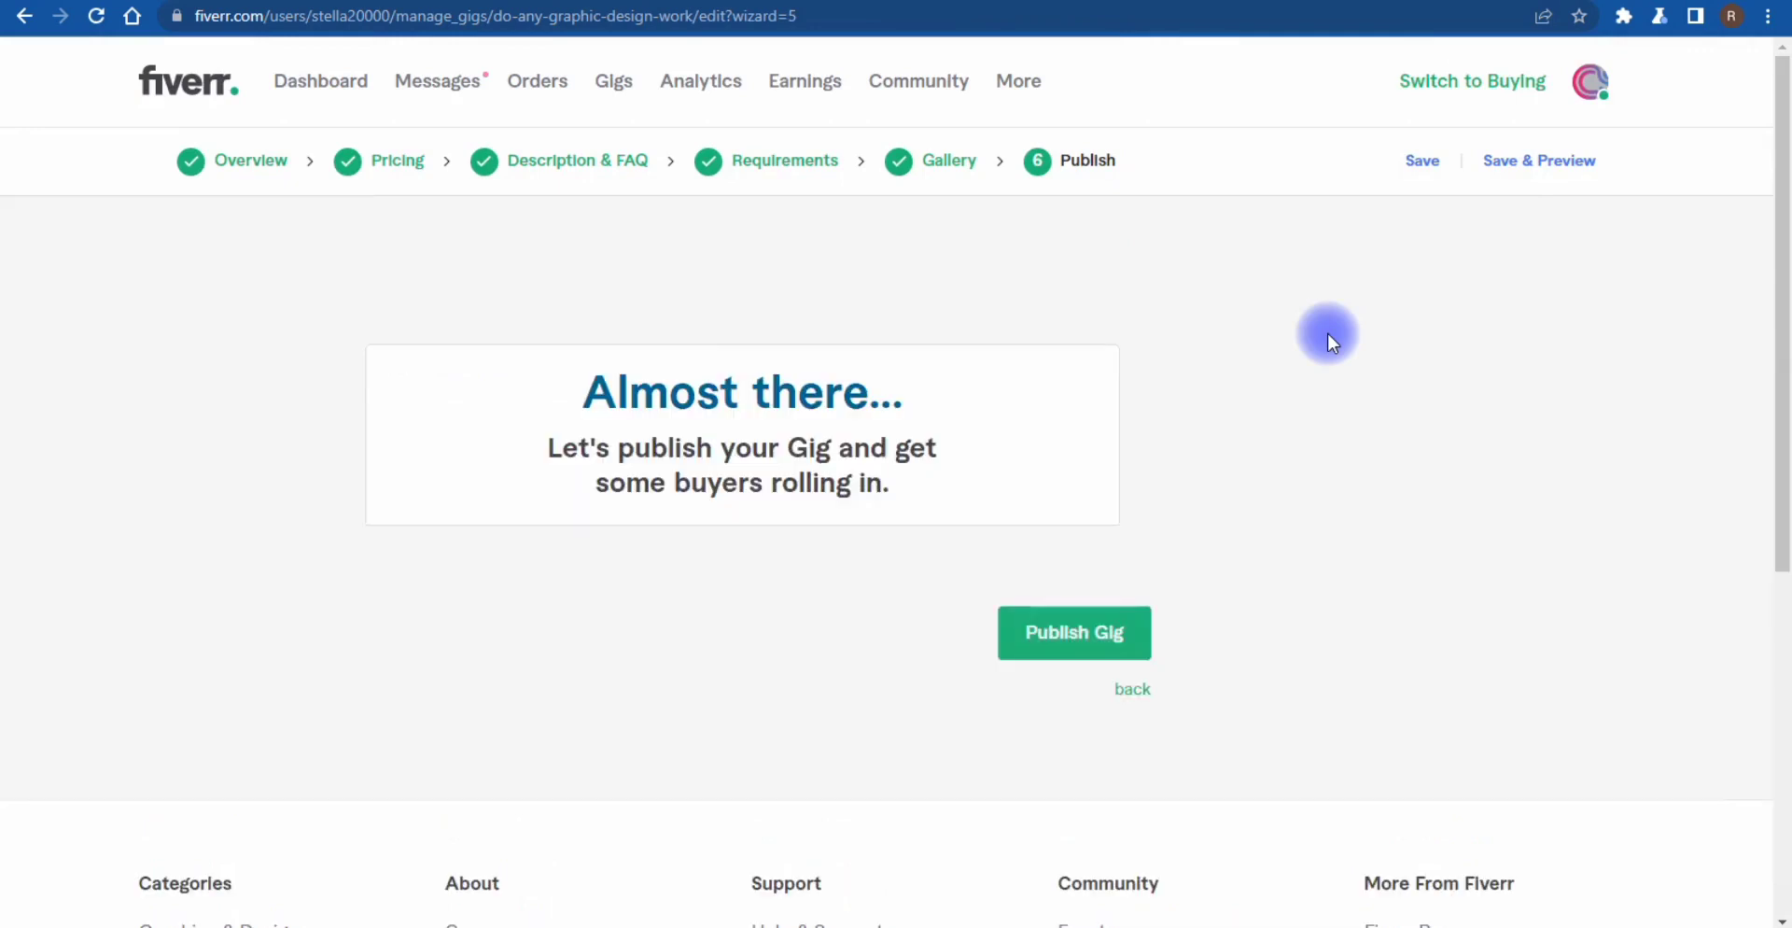
- Publish the gig and finish the gig creation wizard
click(1049, 644)
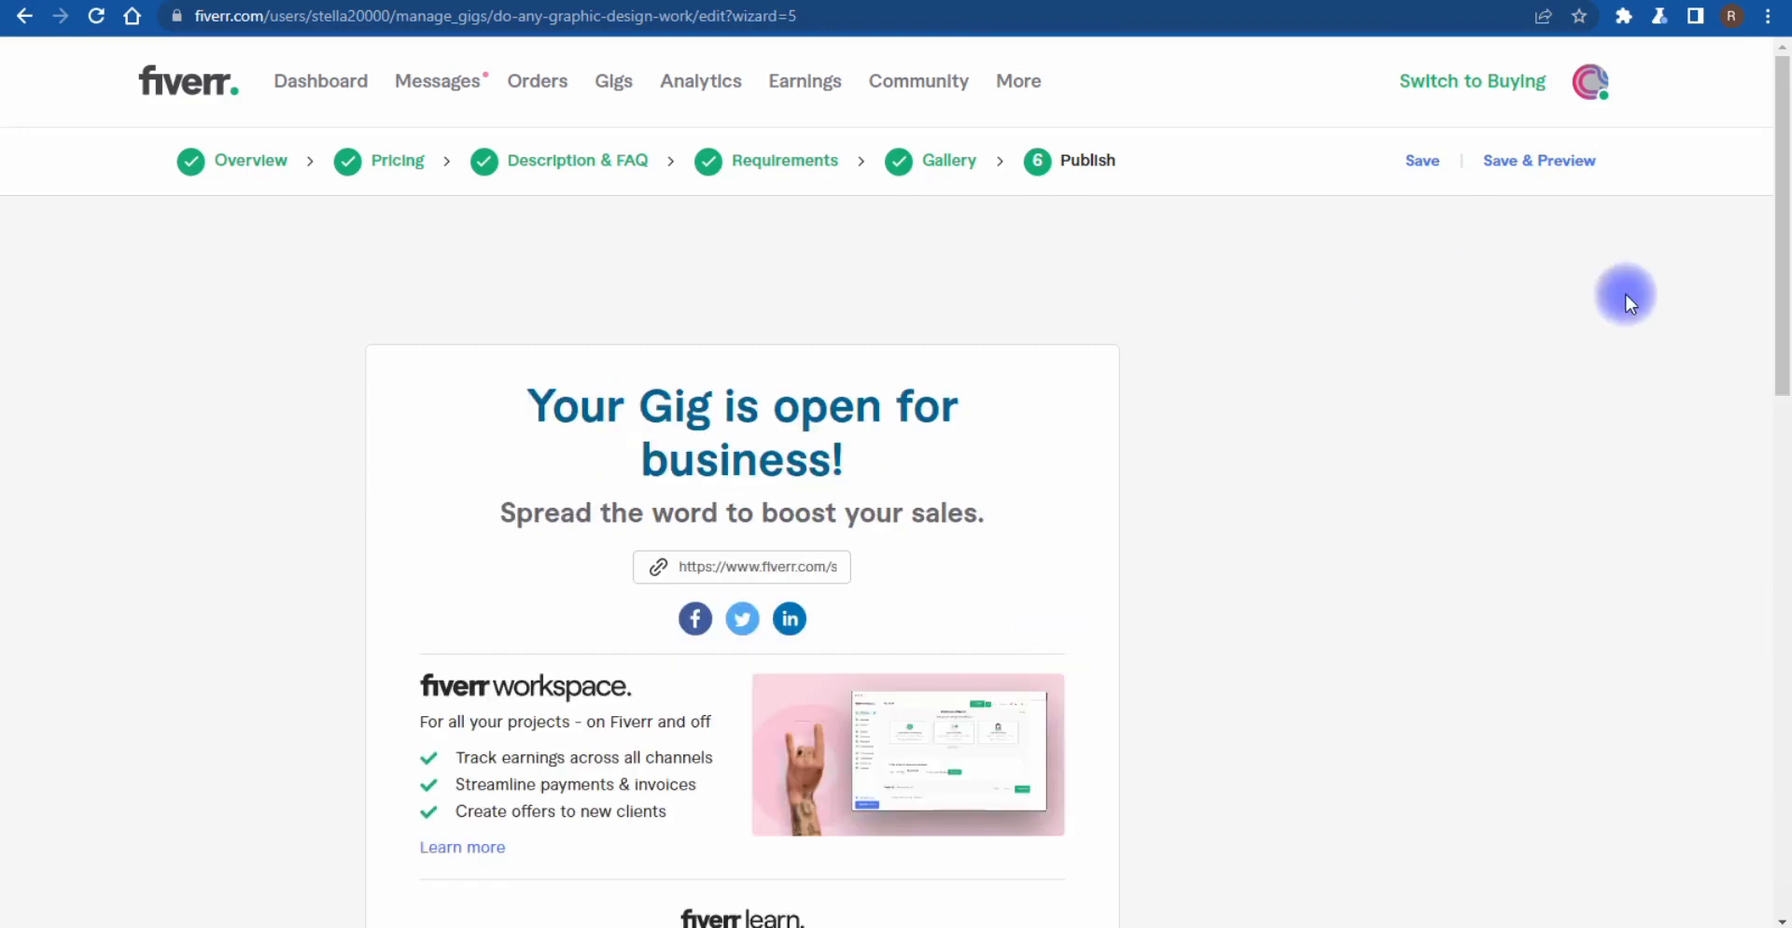
scroll(1776, 280, down, 1)
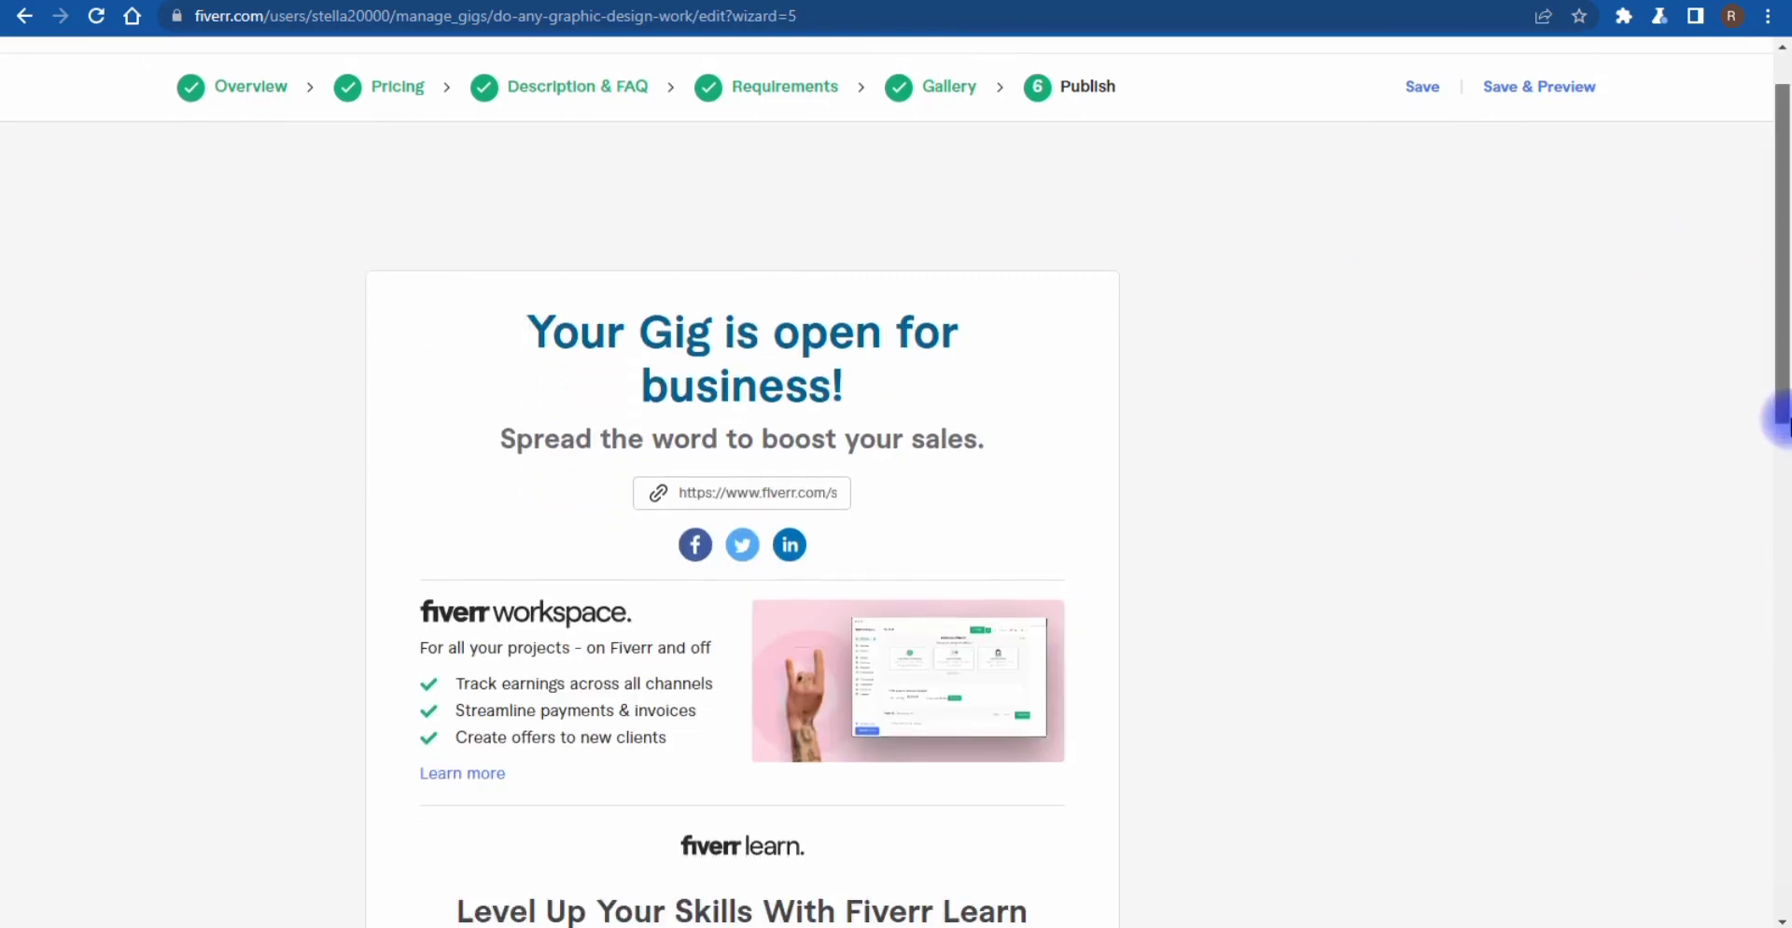
scroll(1778, 425, down, 6)
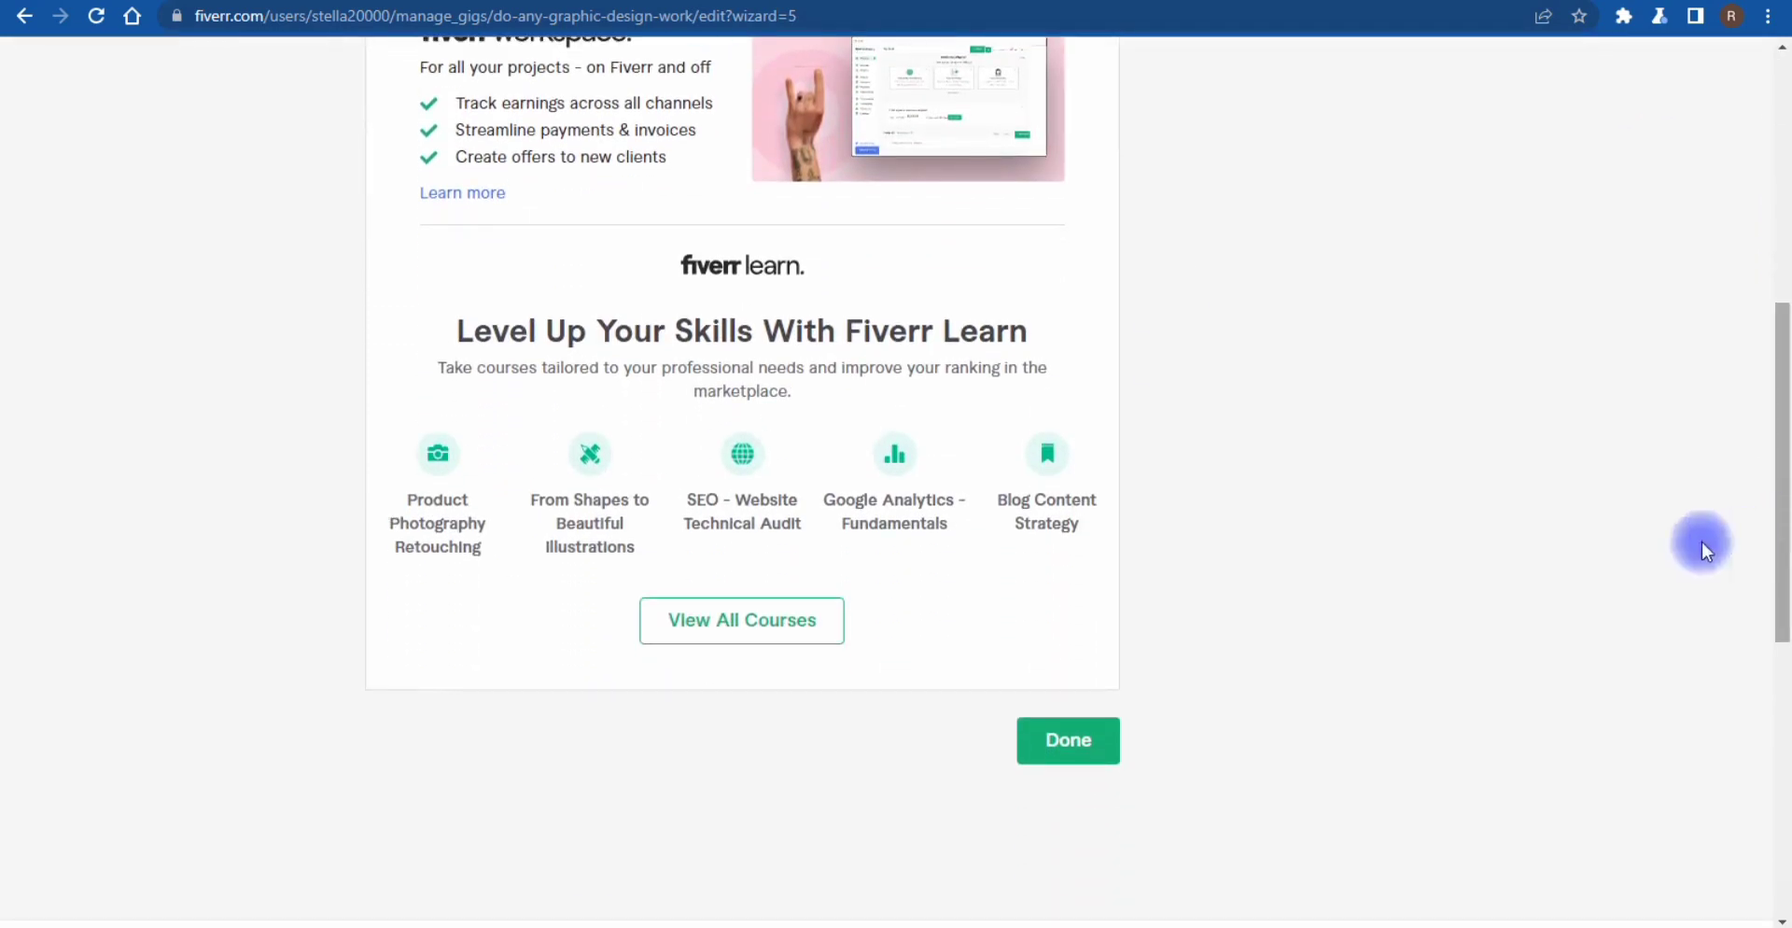
click(1026, 756)
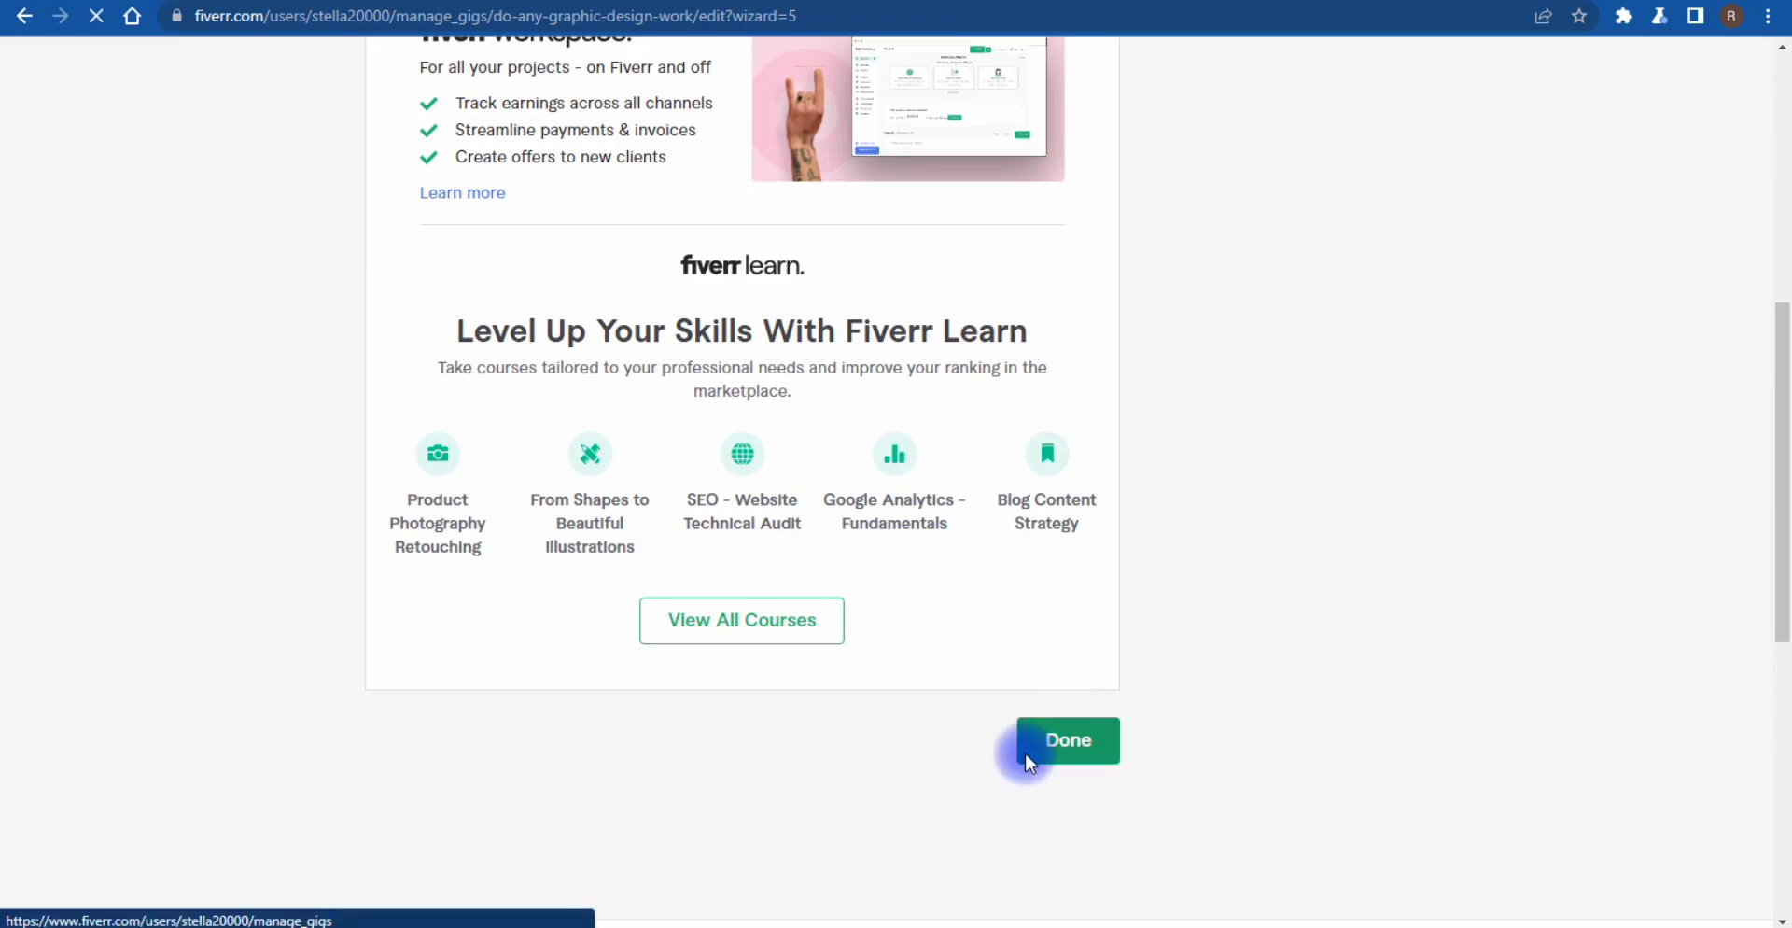